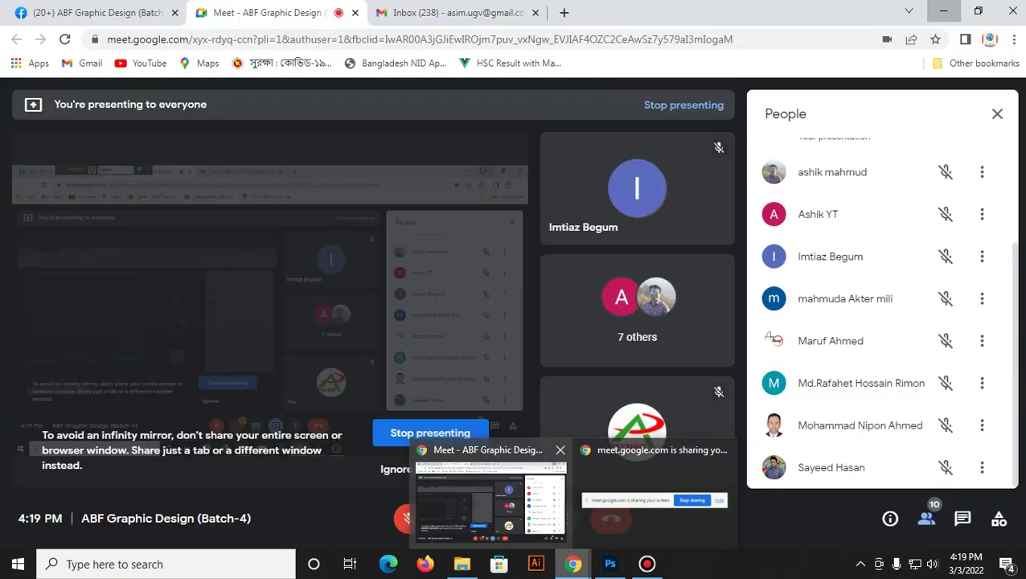
Switch to the ABF Graphic Design (Batch-4) Facebook group and scroll through its discussion feed
{"action": "left_click", "coordinate": [48, 12]}
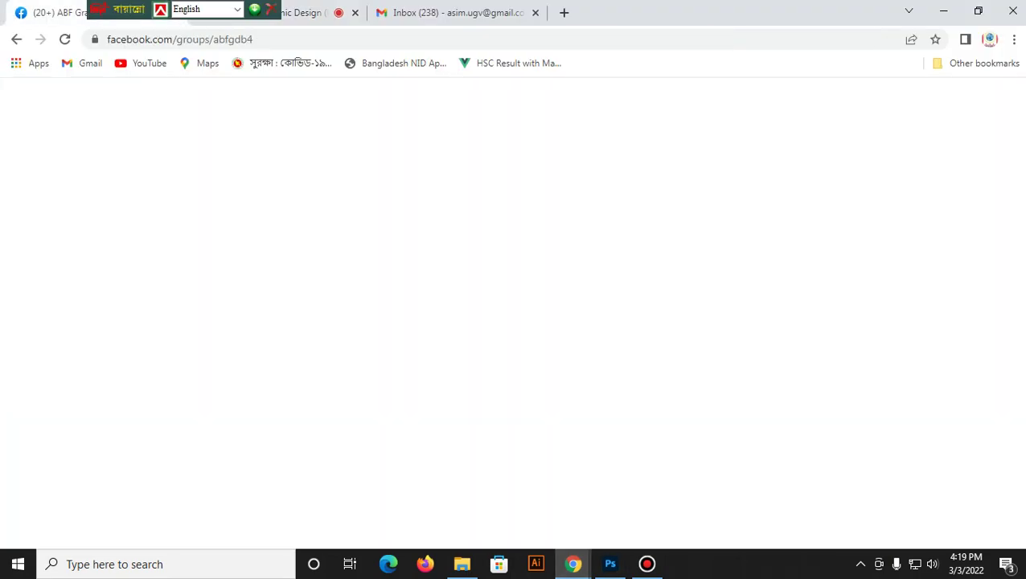
{"action": "scroll", "coordinate": [462, 265], "scroll_direction": "down", "scroll_amount": 5}
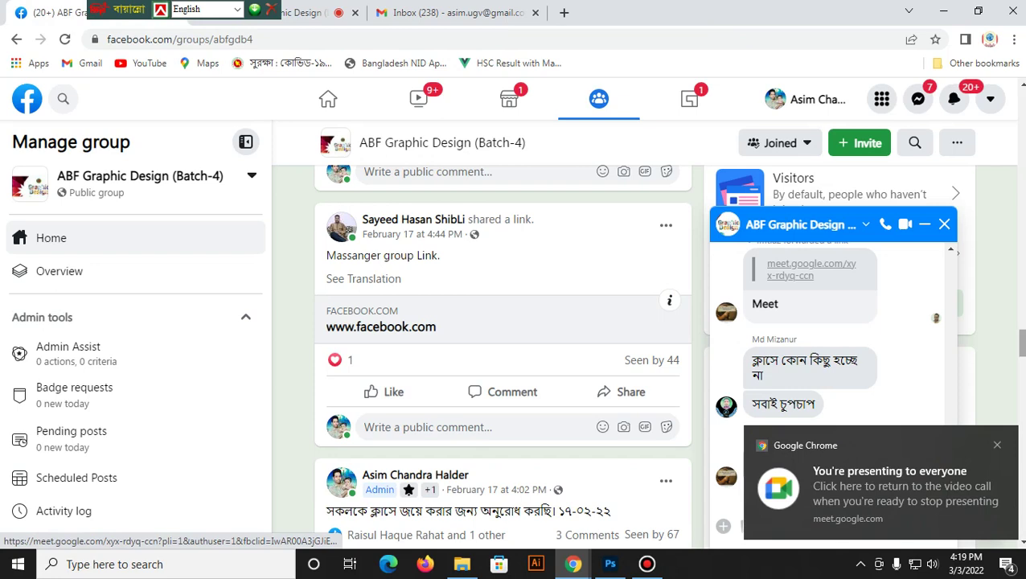
{"action": "scroll", "coordinate": [483, 322], "scroll_direction": "down", "scroll_amount": 1}
{"action": "scroll", "coordinate": [482, 322], "scroll_direction": "down", "scroll_amount": 3}
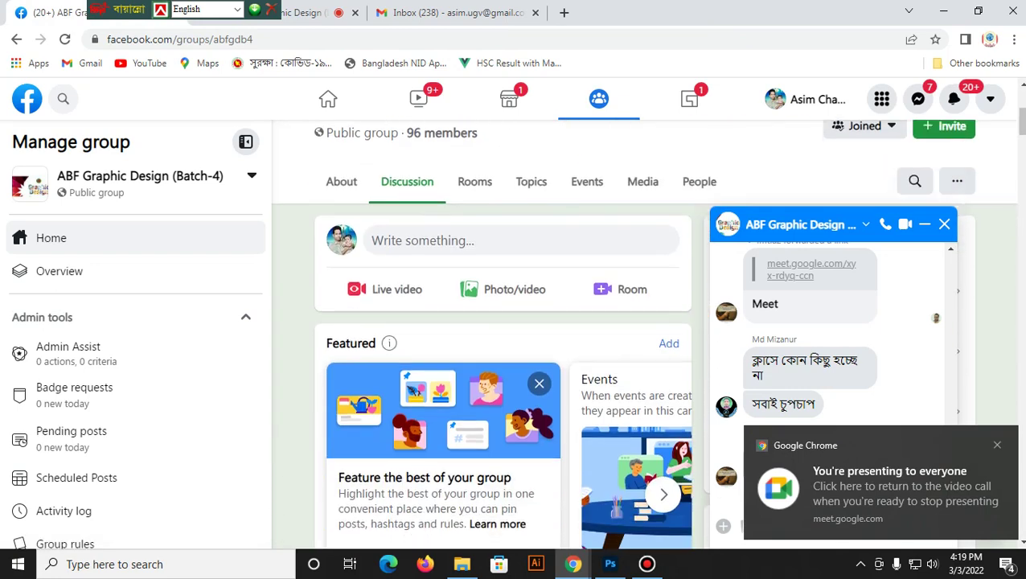
{"action": "scroll", "coordinate": [483, 321], "scroll_direction": "down", "scroll_amount": 3}
{"action": "scroll", "coordinate": [502, 353], "scroll_direction": "down", "scroll_amount": 3}
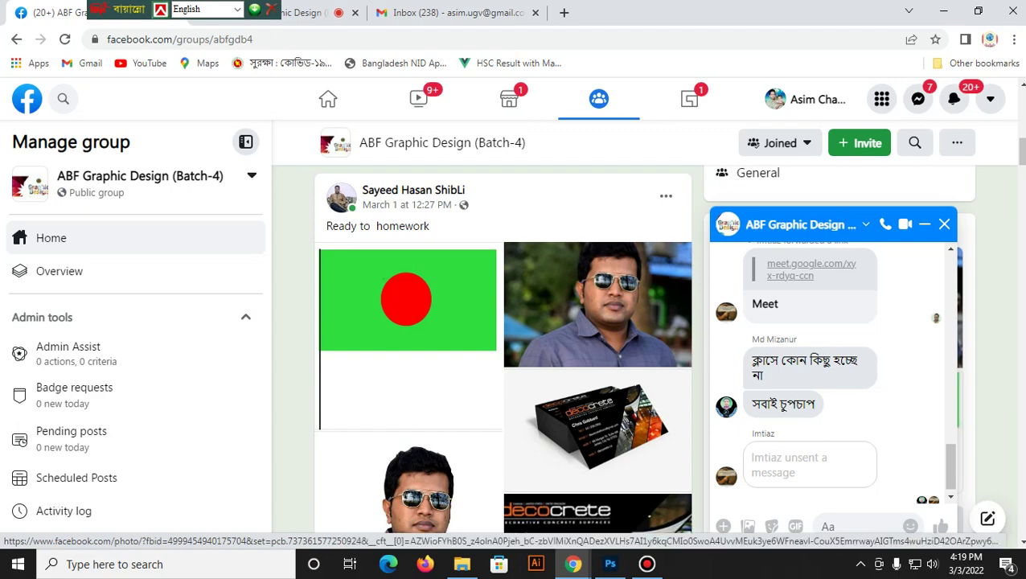
{"action": "scroll", "coordinate": [502, 354], "scroll_direction": "down", "scroll_amount": 4}
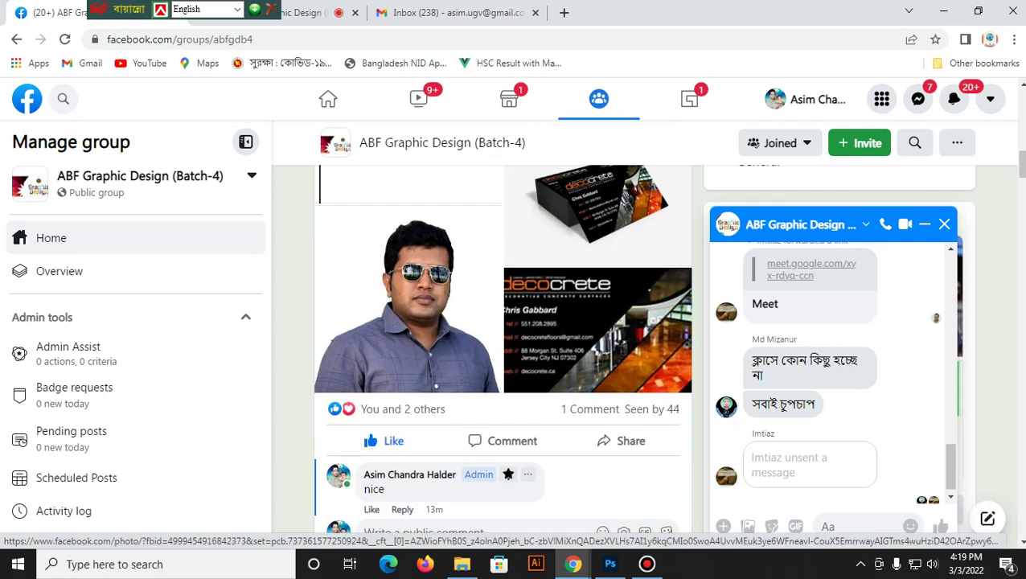
{"action": "scroll", "coordinate": [503, 354], "scroll_direction": "down", "scroll_amount": 3}
{"action": "scroll", "coordinate": [503, 354], "scroll_direction": "down", "scroll_amount": 4}
{"action": "scroll", "coordinate": [503, 353], "scroll_direction": "down", "scroll_amount": 5}
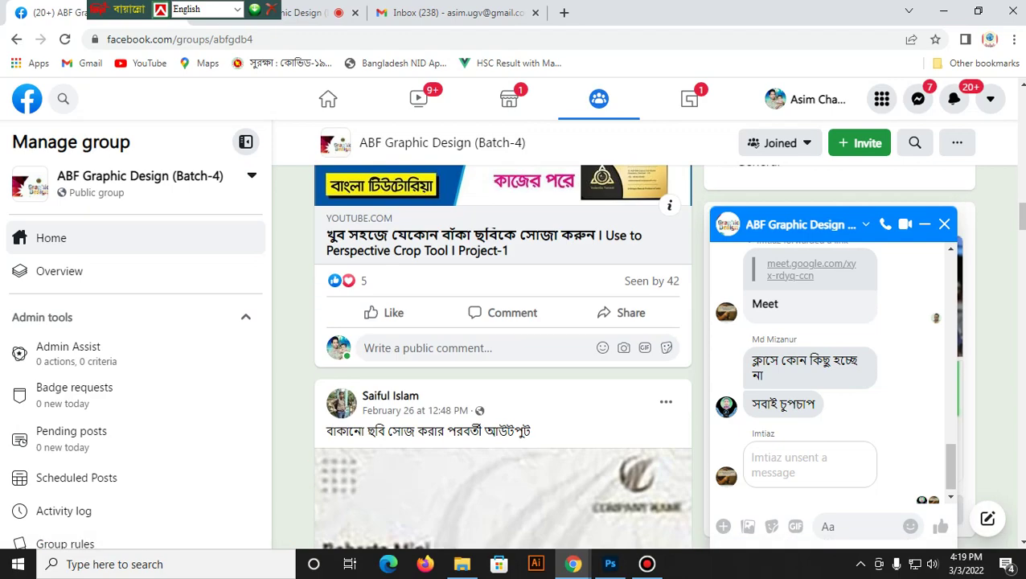
{"action": "scroll", "coordinate": [502, 354], "scroll_direction": "down", "scroll_amount": 4}
{"action": "scroll", "coordinate": [503, 354], "scroll_direction": "down", "scroll_amount": 3}
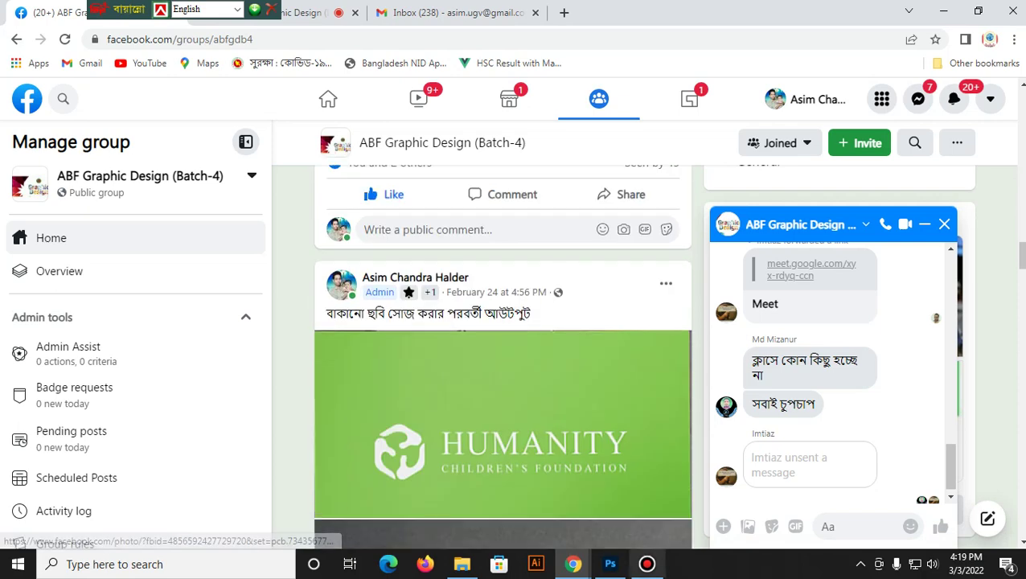
Scroll through the Gmail inbox, then minimise Chrome and Bandicam to reveal Photoshop
{"action": "left_click", "coordinate": [450, 12]}
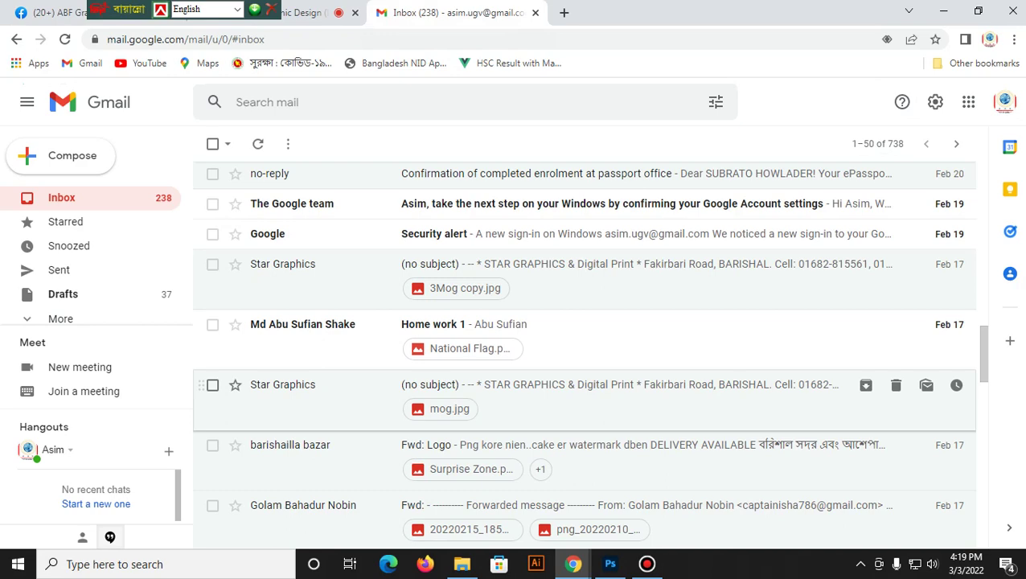
{"action": "scroll", "coordinate": [583, 354], "scroll_direction": "up", "scroll_amount": 2}
{"action": "scroll", "coordinate": [583, 354], "scroll_direction": "up", "scroll_amount": 3}
{"action": "scroll", "coordinate": [583, 354], "scroll_direction": "up", "scroll_amount": 3}
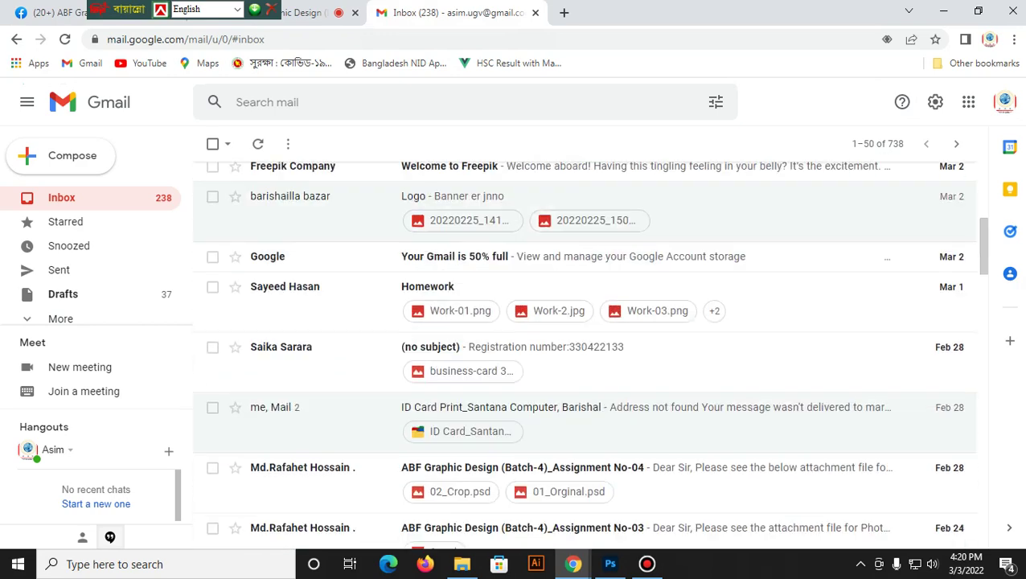
{"action": "scroll", "coordinate": [563, 406], "scroll_direction": "up", "scroll_amount": 1}
{"action": "scroll", "coordinate": [563, 418], "scroll_direction": "up", "scroll_amount": 4}
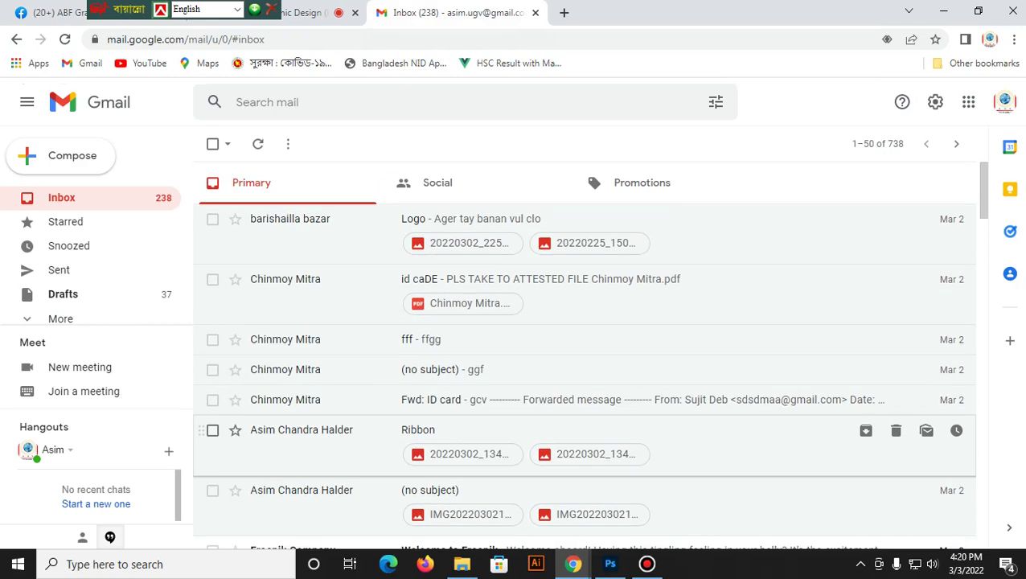
{"action": "left_click", "coordinate": [943, 11]}
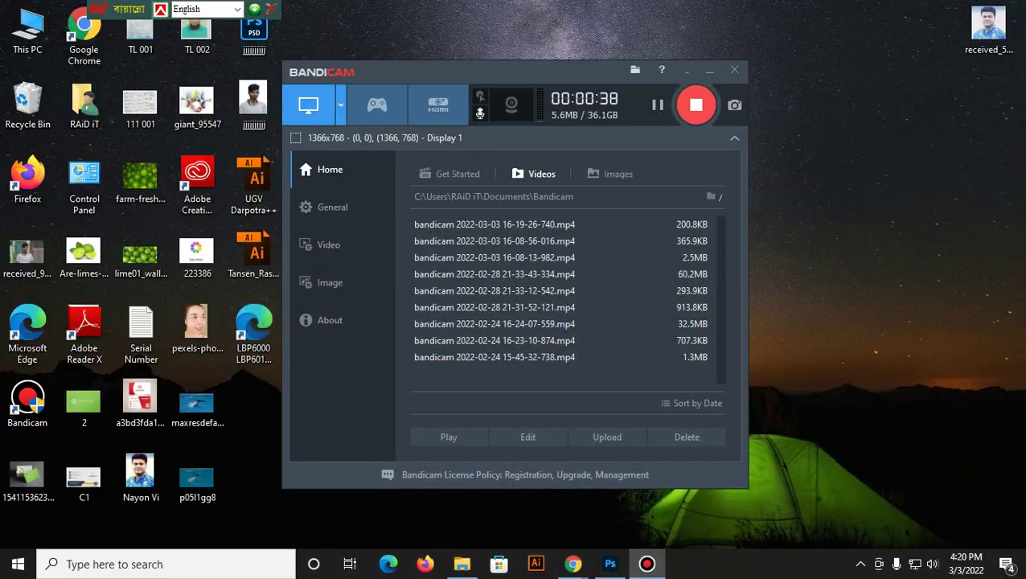
{"action": "left_click", "coordinate": [686, 71]}
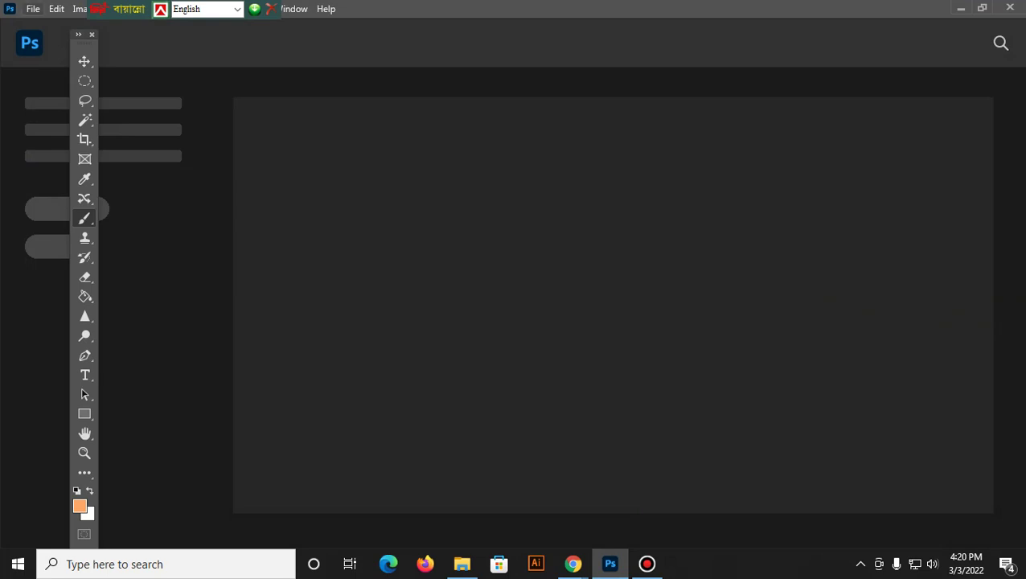
Create a new document from the recent 468 × 630 px, 300 ppi preset
{"action": "left_click", "coordinate": [33, 8]}
{"action": "left_click", "coordinate": [48, 25]}
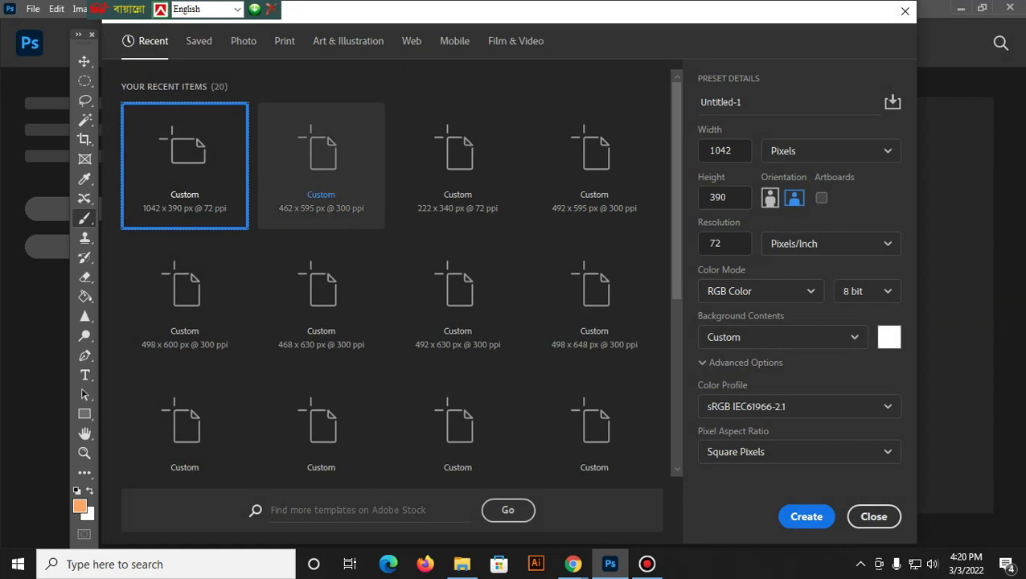
{"action": "left_click", "coordinate": [321, 302]}
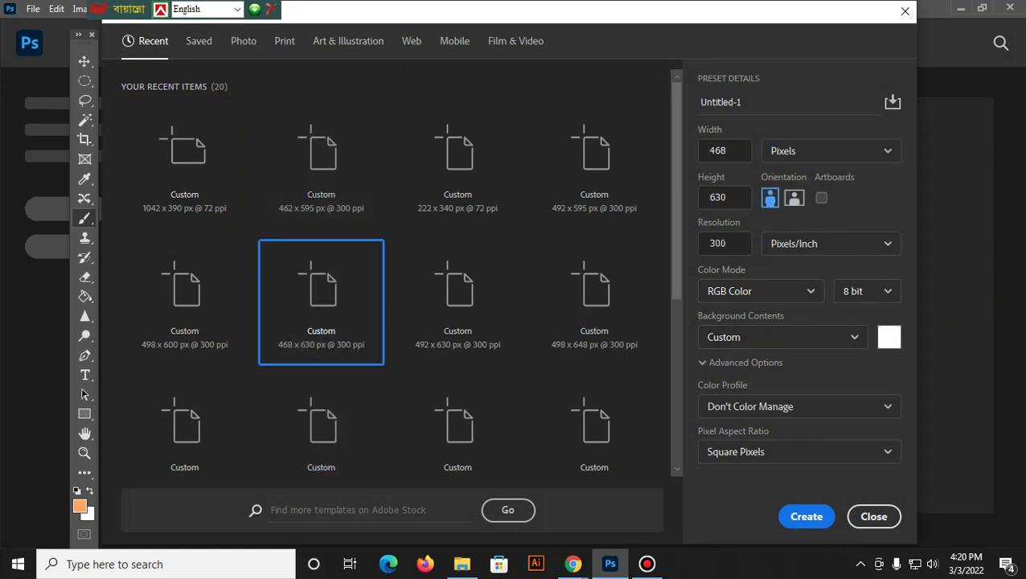
{"action": "left_click", "coordinate": [806, 516]}
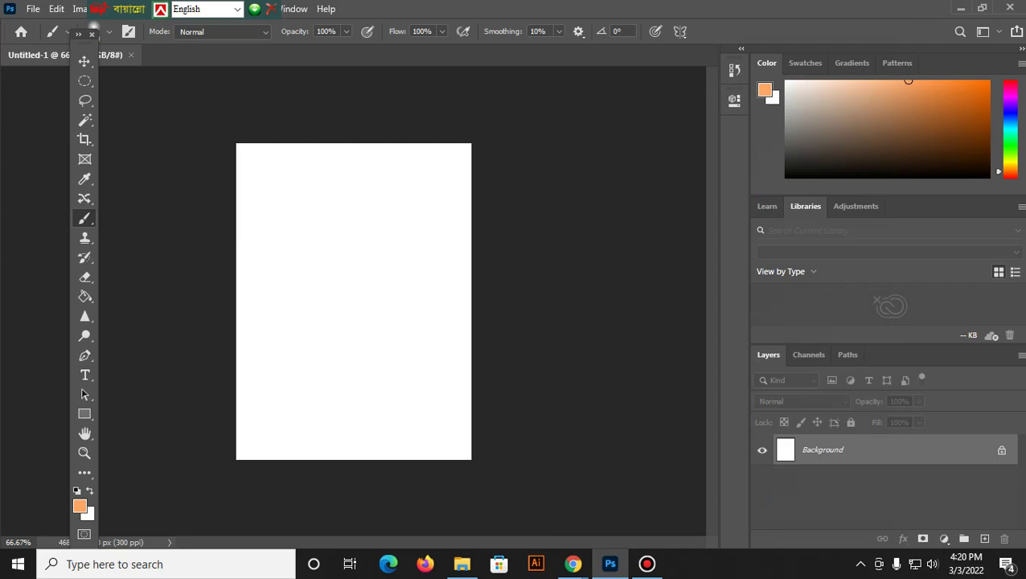
Raise the speaker volume from the system tray
{"action": "left_click", "coordinate": [932, 564]}
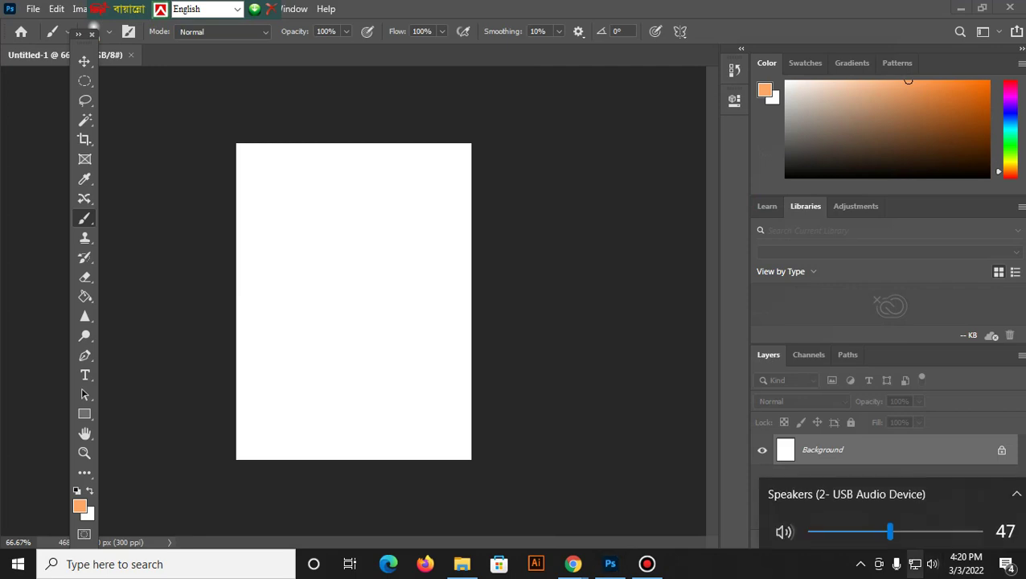
{"action": "left_click", "coordinate": [947, 528]}
{"action": "left_click", "coordinate": [972, 527]}
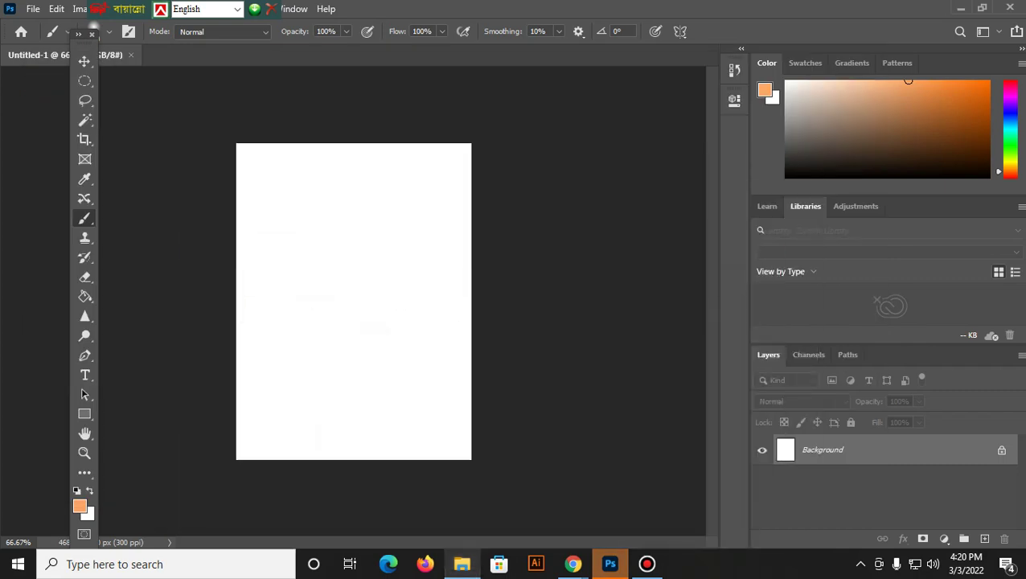
Try the Crop and Elliptical Marquee tools, then restore File Explorer over Photoshop
{"action": "left_click", "coordinate": [461, 563]}
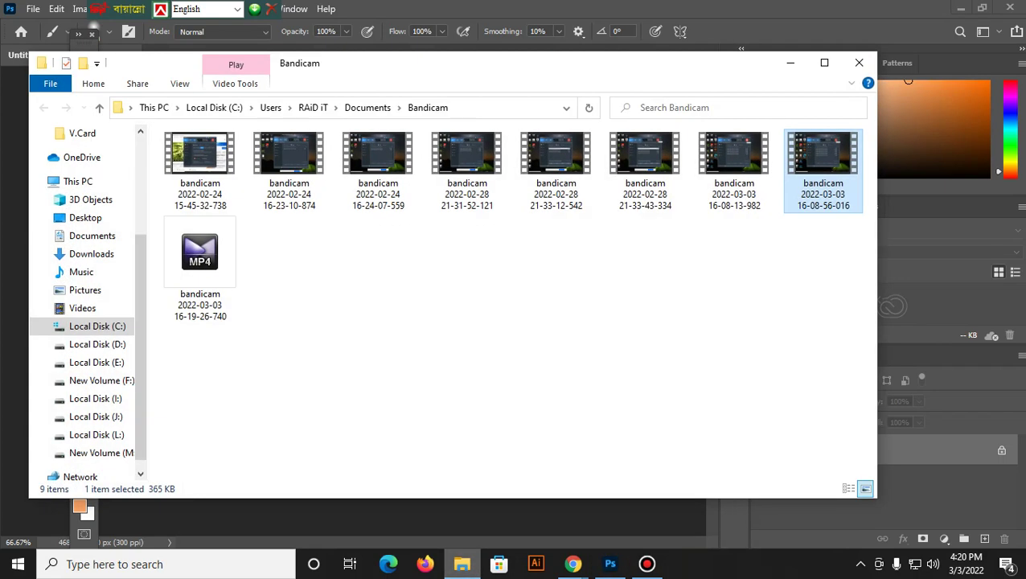
{"action": "left_click", "coordinate": [461, 563]}
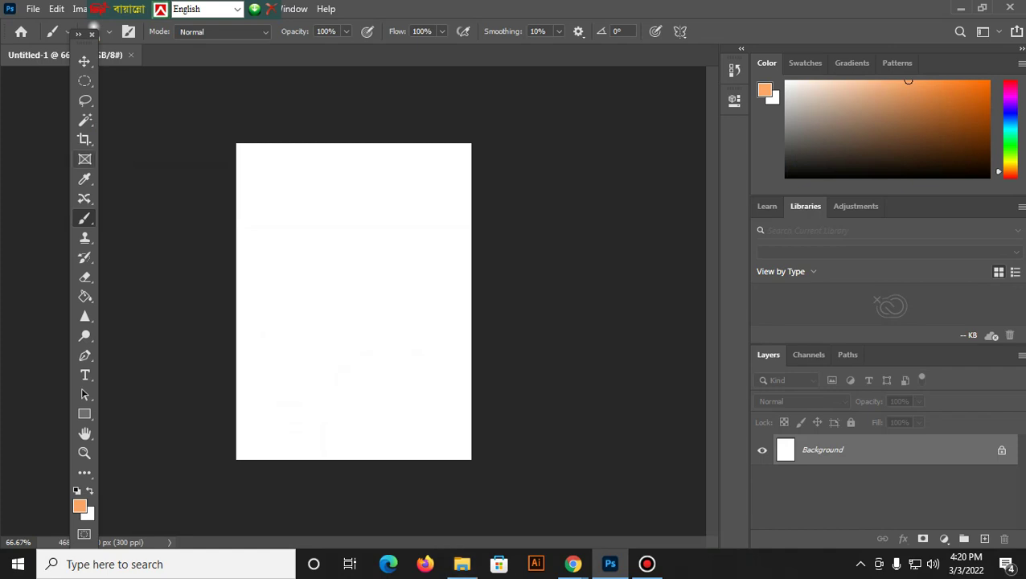
{"action": "left_click", "coordinate": [84, 139]}
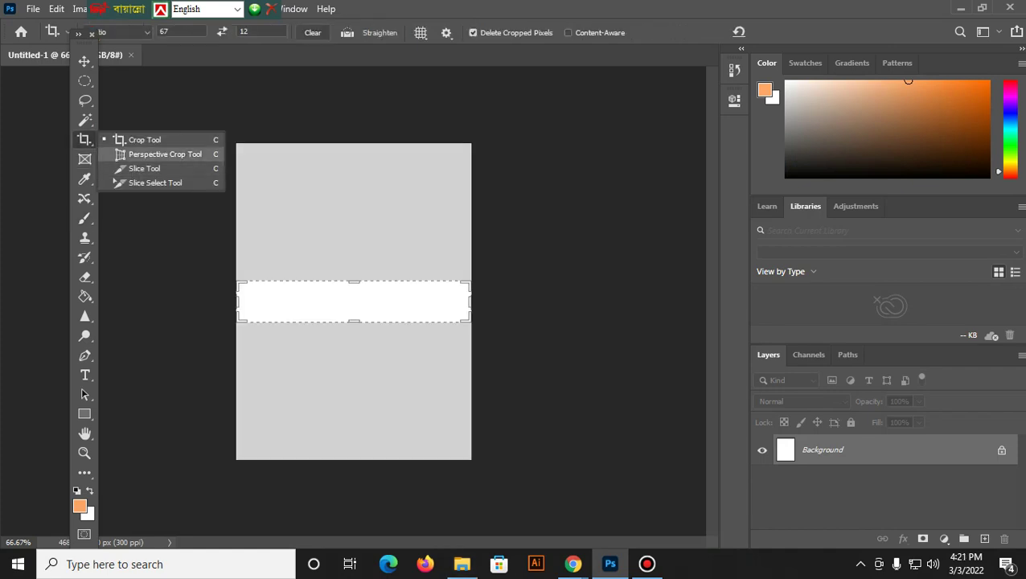
{"action": "left_click", "coordinate": [85, 80]}
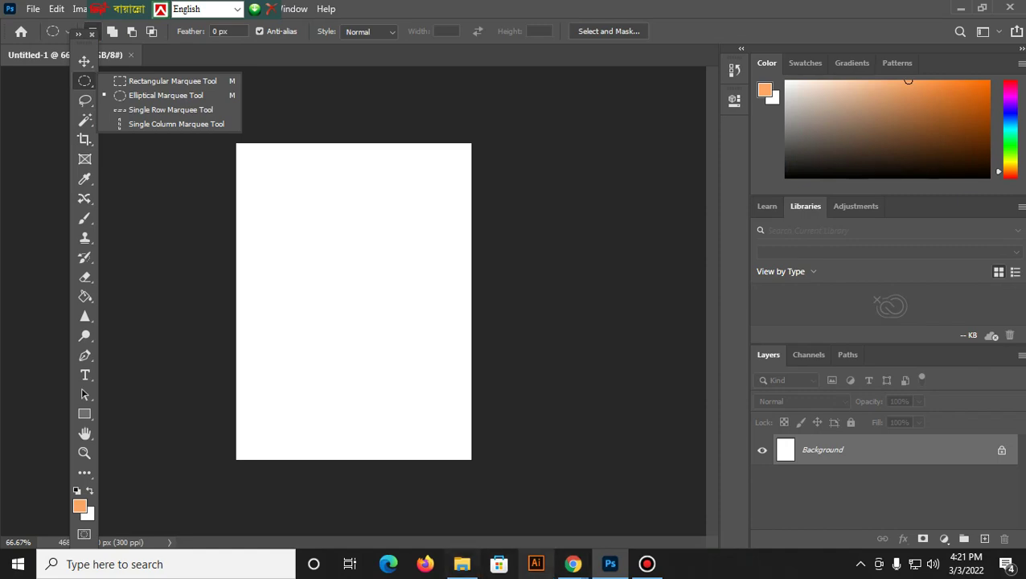
{"action": "left_click", "coordinate": [461, 564]}
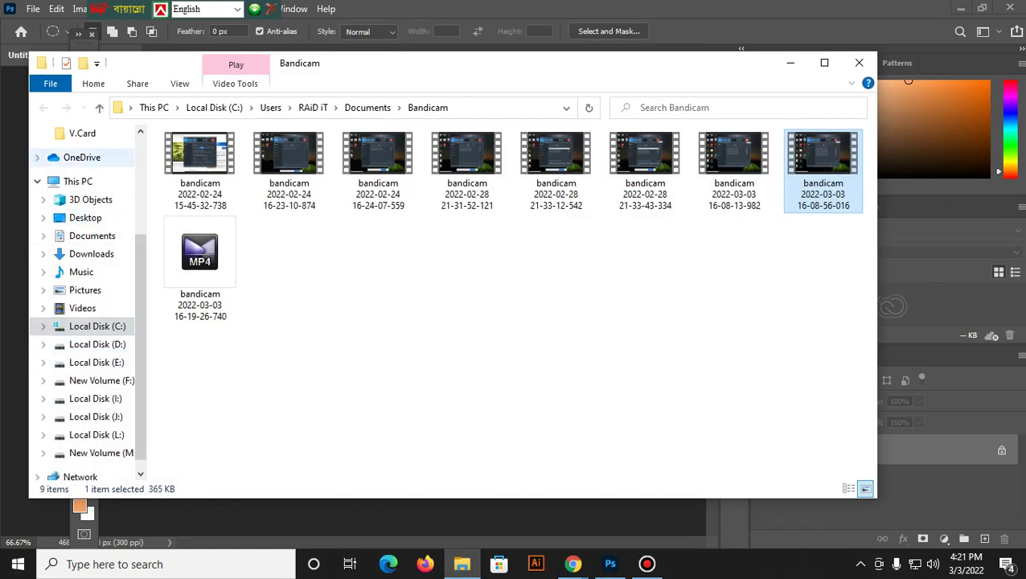
Browse through the Downloads folder in File Explorer
{"action": "scroll", "coordinate": [89, 398], "scroll_direction": "down", "scroll_amount": 1}
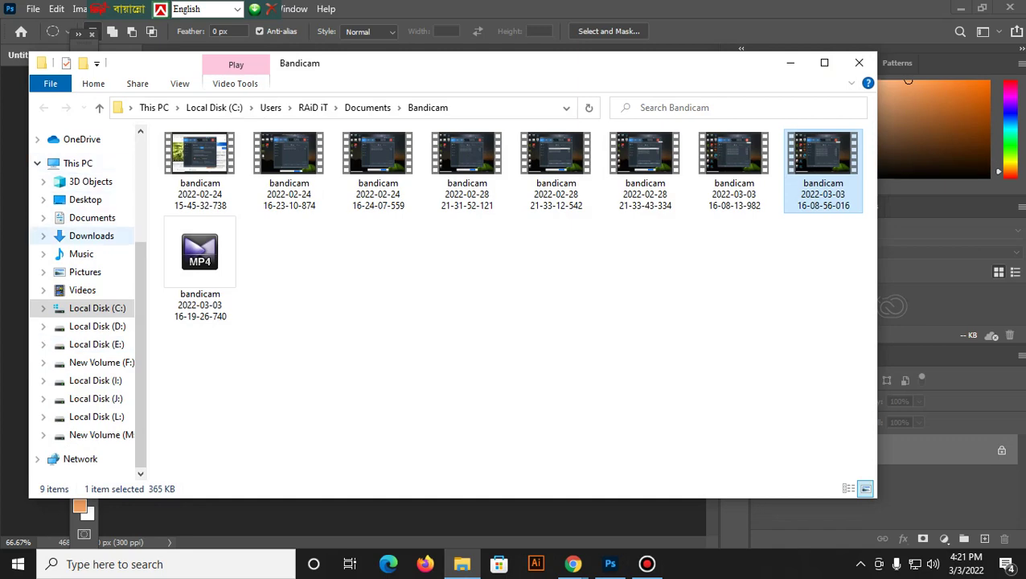
{"action": "left_click", "coordinate": [91, 236]}
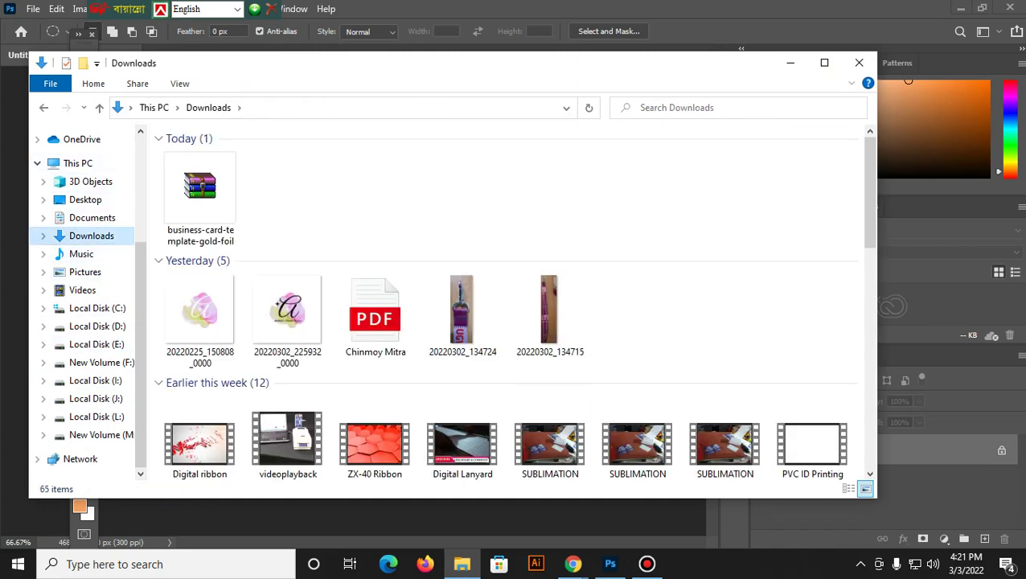
{"action": "scroll", "coordinate": [287, 314], "scroll_direction": "down", "scroll_amount": 2}
{"action": "scroll", "coordinate": [287, 313], "scroll_direction": "down", "scroll_amount": 3}
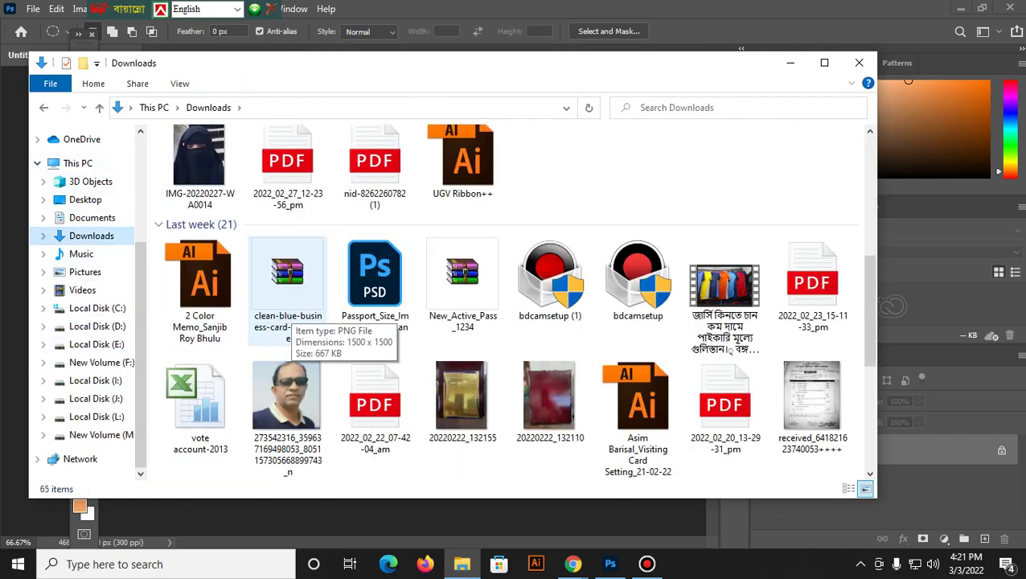
{"action": "scroll", "coordinate": [287, 317], "scroll_direction": "down", "scroll_amount": 5}
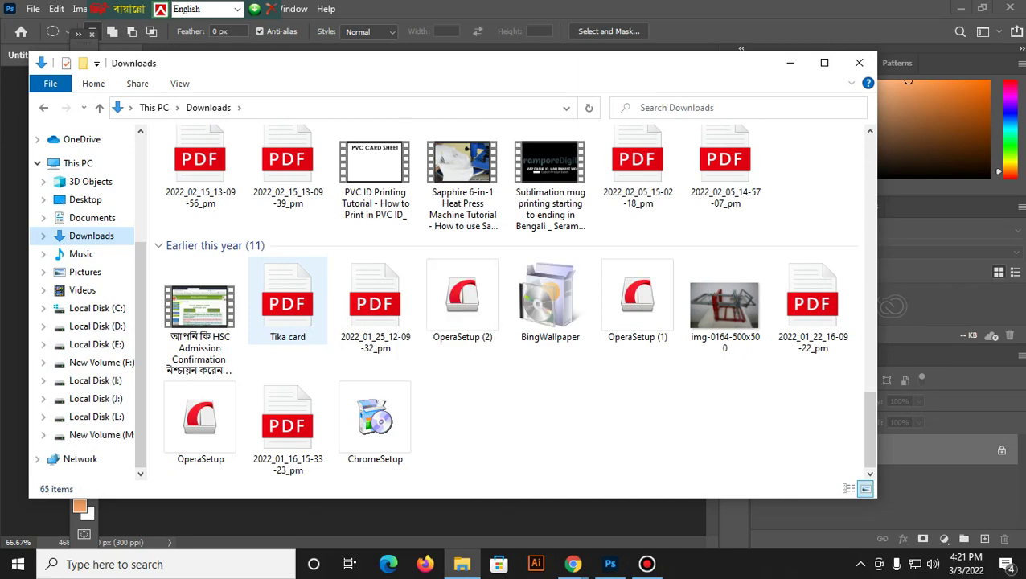
{"action": "scroll", "coordinate": [287, 318], "scroll_direction": "up", "scroll_amount": 5}
{"action": "scroll", "coordinate": [287, 318], "scroll_direction": "up", "scroll_amount": 5}
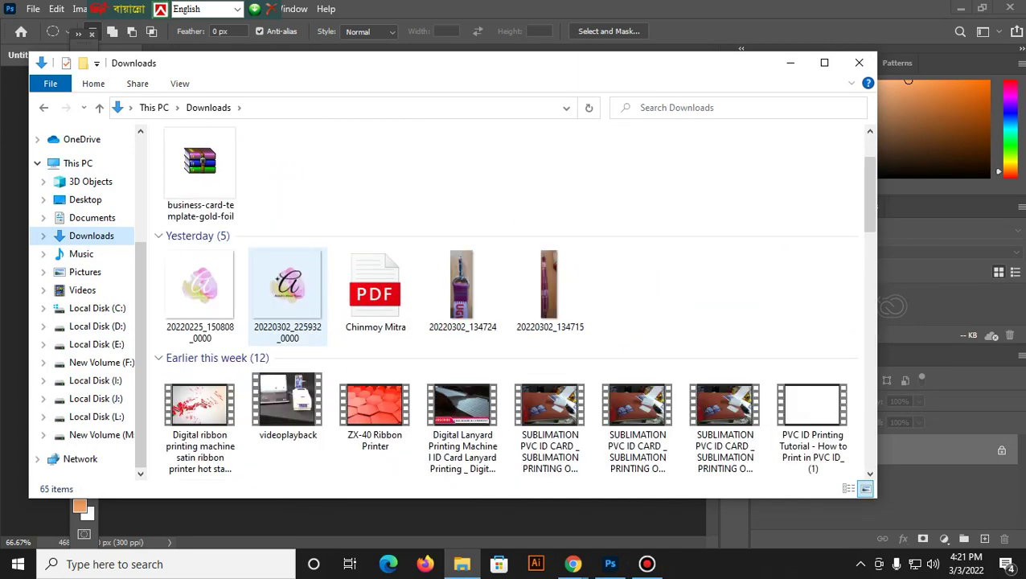
Open the Desktop folder and select the jjjjjjjjjj portrait photo
{"action": "left_click", "coordinate": [86, 200]}
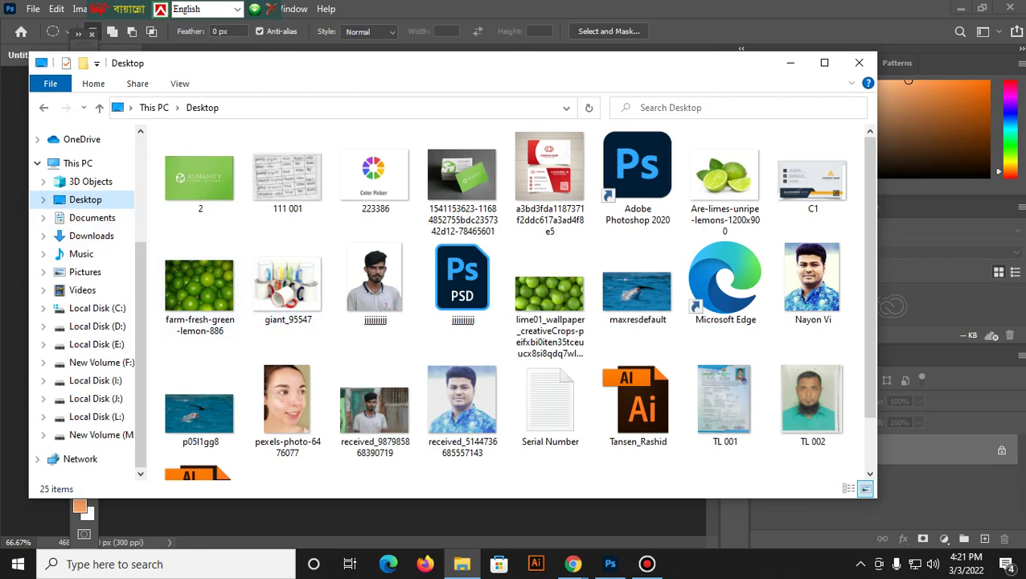
{"action": "left_click", "coordinate": [462, 173]}
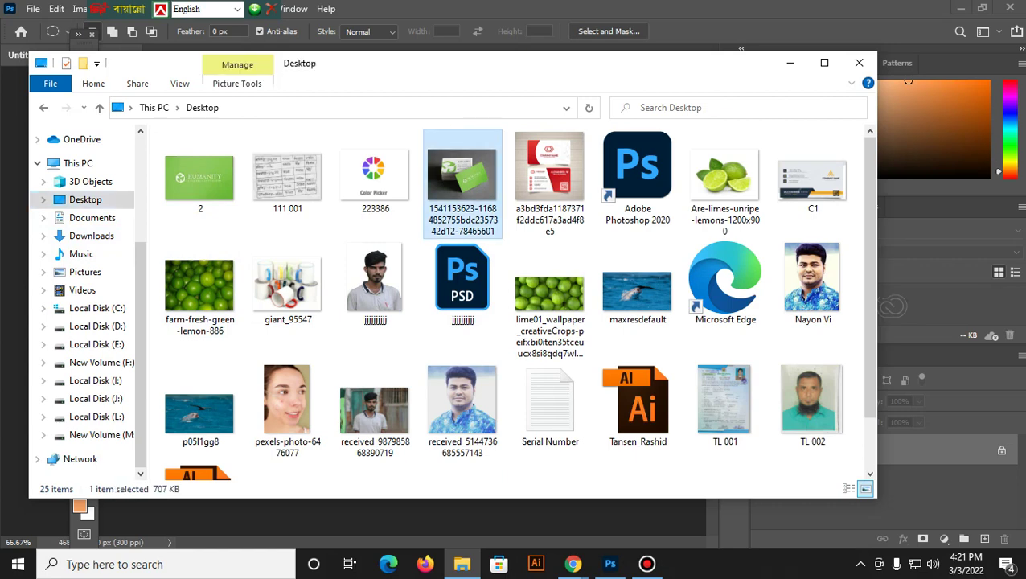
{"action": "left_click", "coordinate": [374, 282]}
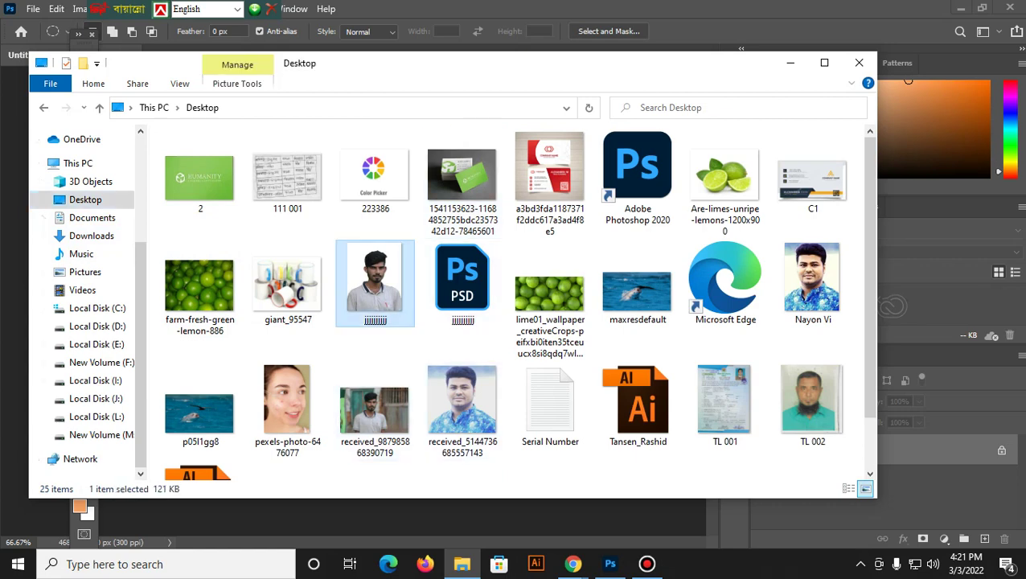
Place the portrait photo into the document and delete the white Background layer
{"action": "left_click_drag", "start_coordinate": [374, 281], "coordinate": [611, 563]}
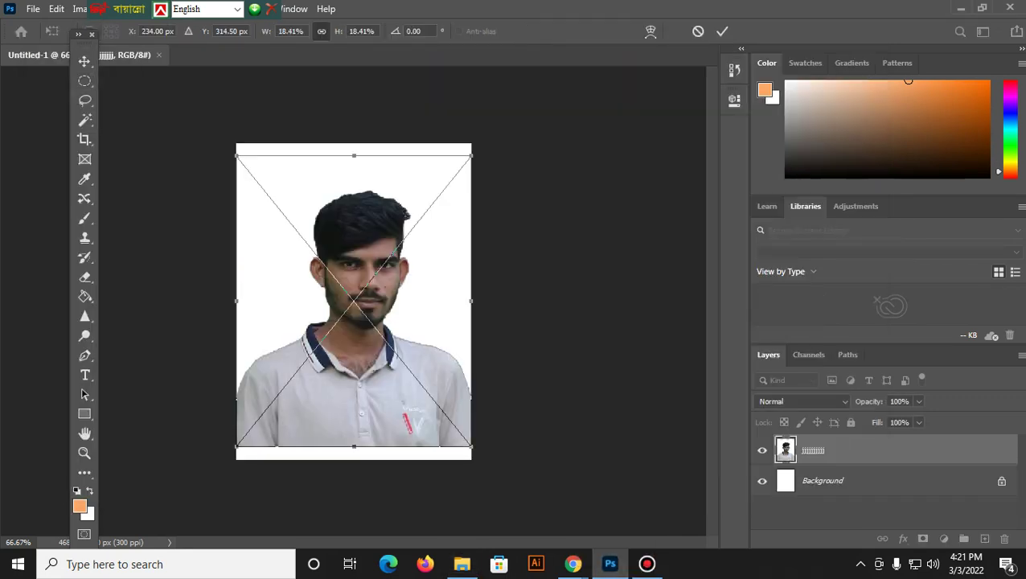
{"action": "key", "text": "Return"}
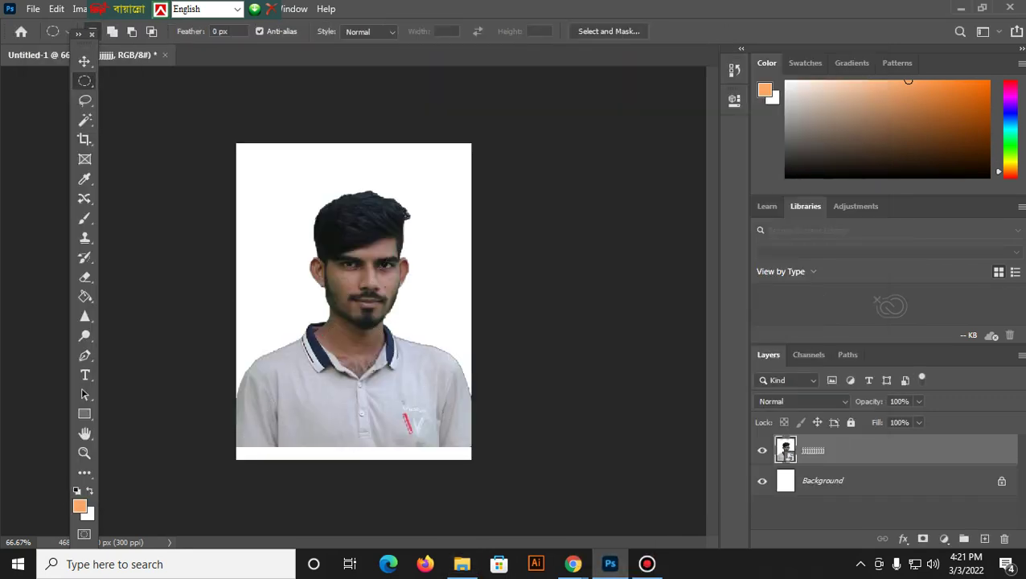
{"action": "right_click", "coordinate": [84, 81]}
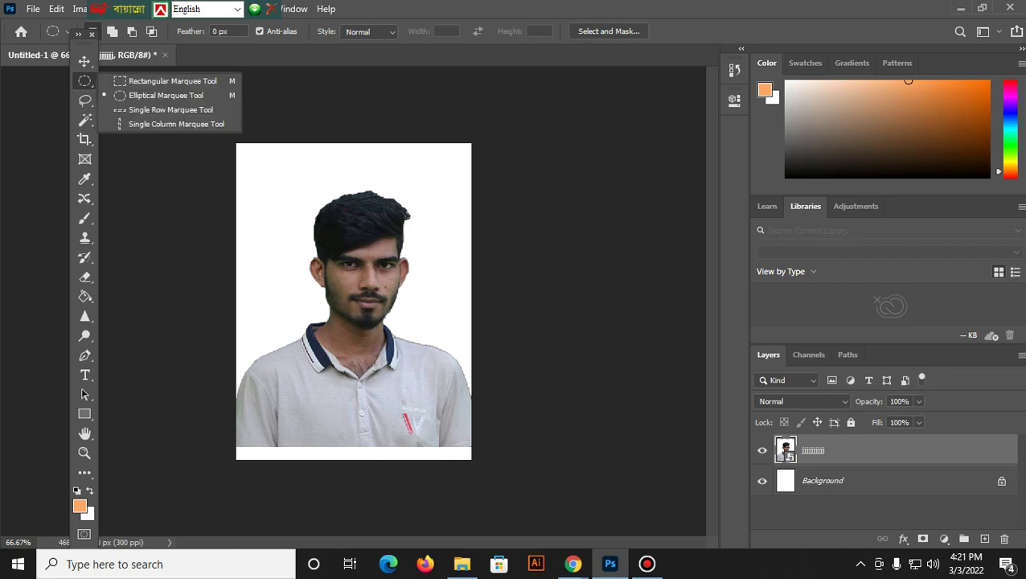
{"action": "left_click", "coordinate": [176, 124]}
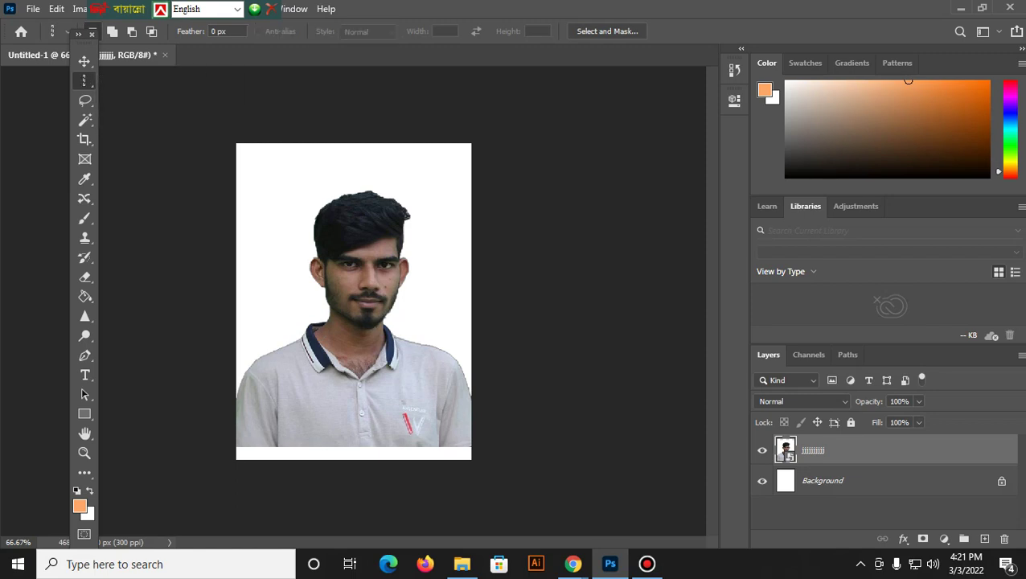
{"action": "left_click_drag", "start_coordinate": [820, 480], "coordinate": [1003, 538]}
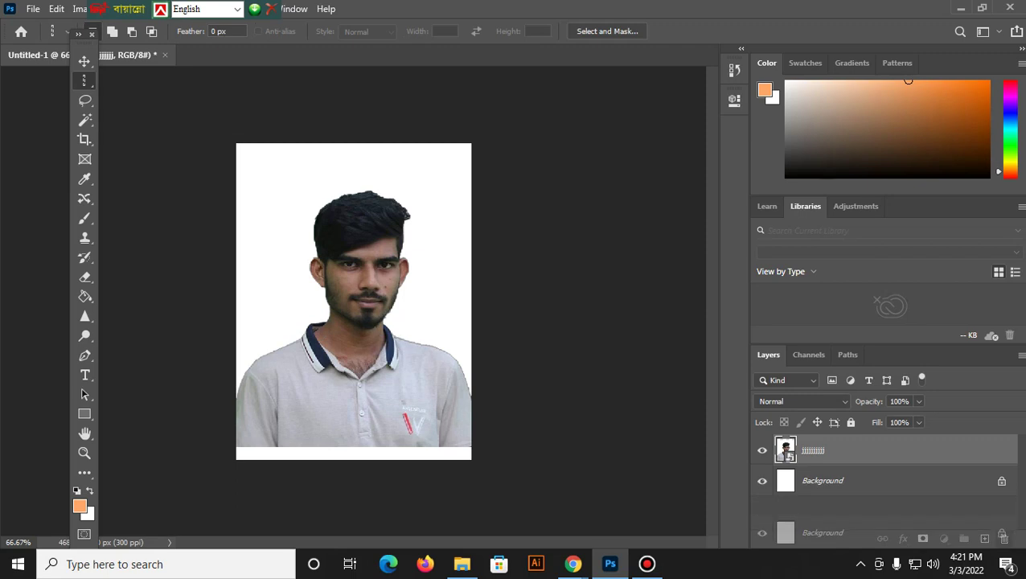
{"action": "mouse_move", "coordinate": [480, 336]}
{"action": "left_mouse_down"}
{"action": "mouse_move", "coordinate": [495, 396]}
{"action": "mouse_move", "coordinate": [457, 396]}
{"action": "left_mouse_up"}
Draw a rectangular selection over the photo and crop the canvas to it
{"action": "right_click", "coordinate": [84, 80]}
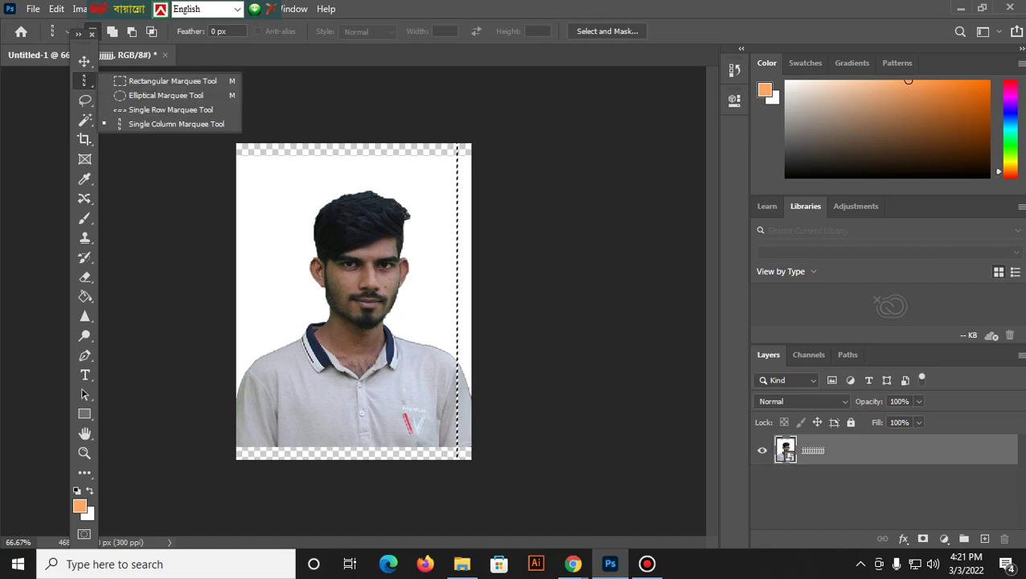
{"action": "left_click", "coordinate": [152, 78]}
{"action": "key", "text": "ctrl+d"}
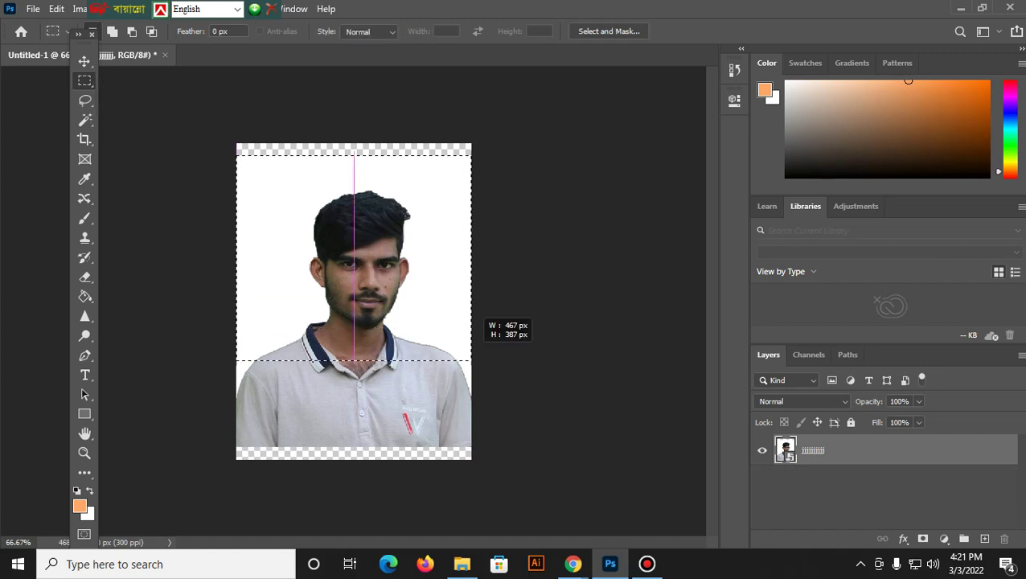
{"action": "mouse_move", "coordinate": [238, 144]}
{"action": "left_mouse_down"}
{"action": "mouse_move", "coordinate": [515, 396]}
{"action": "mouse_move", "coordinate": [471, 446]}
{"action": "left_mouse_up"}
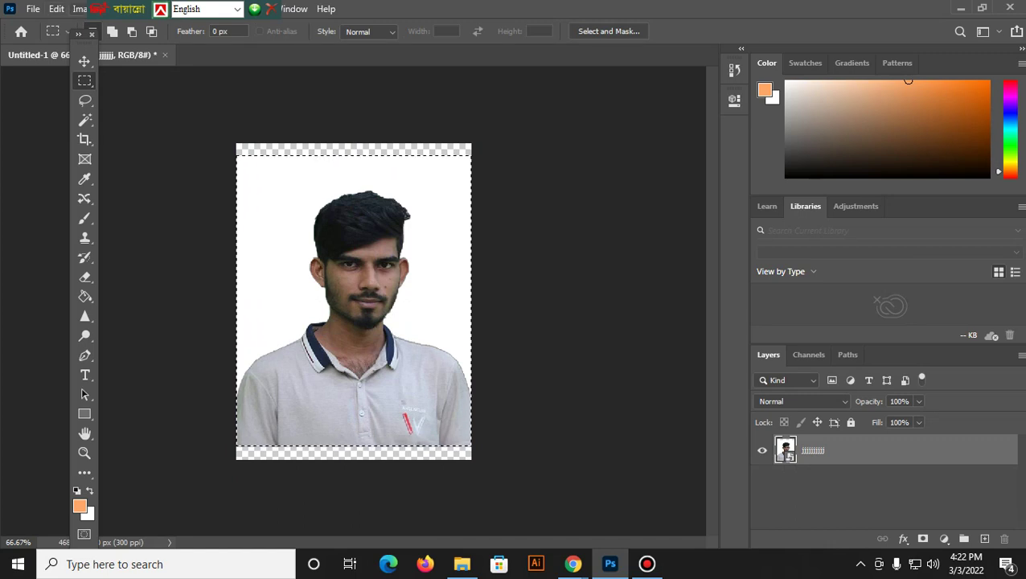
{"action": "left_click", "coordinate": [80, 9]}
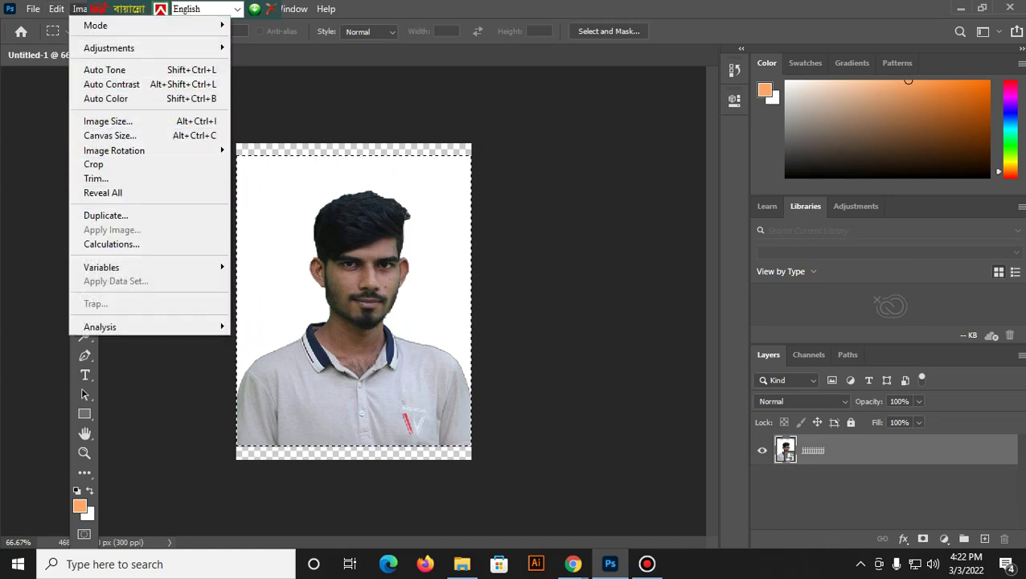
{"action": "left_click", "coordinate": [93, 164]}
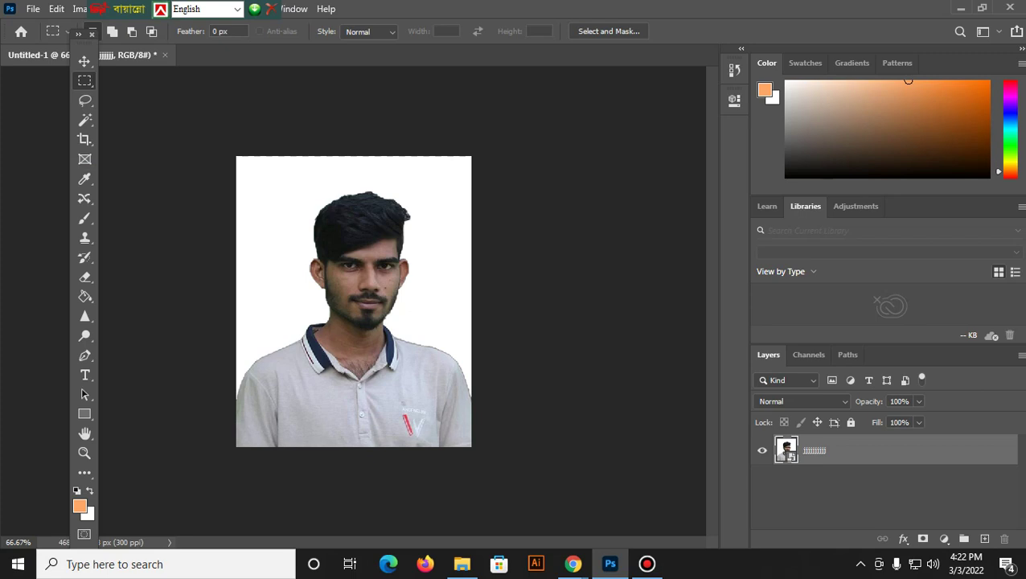
Rotate the portrait -8.49° with Free Transform
{"action": "key", "text": "ctrl+t"}
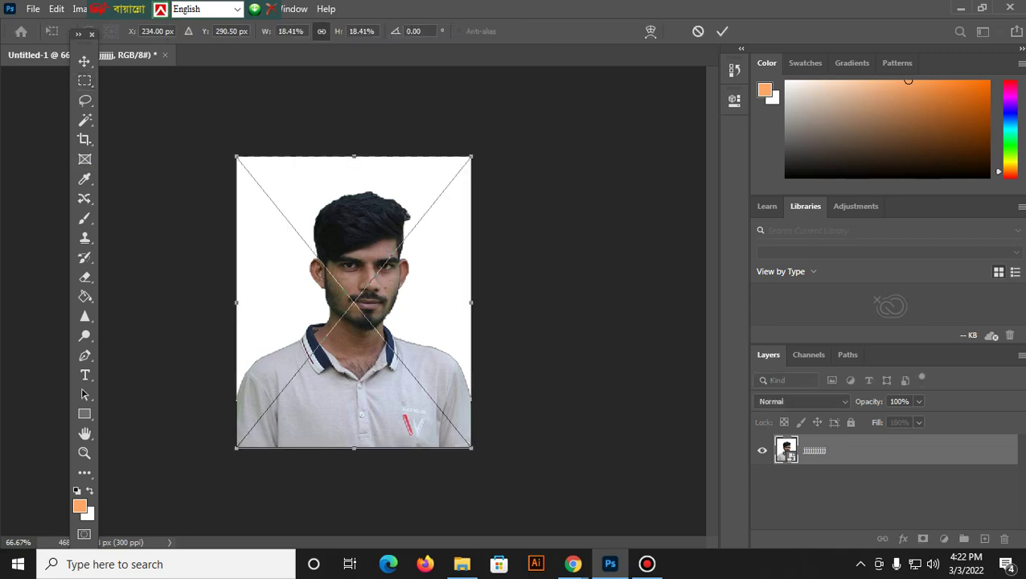
{"action": "left_click_drag", "start_coordinate": [503, 129], "coordinate": [481, 104]}
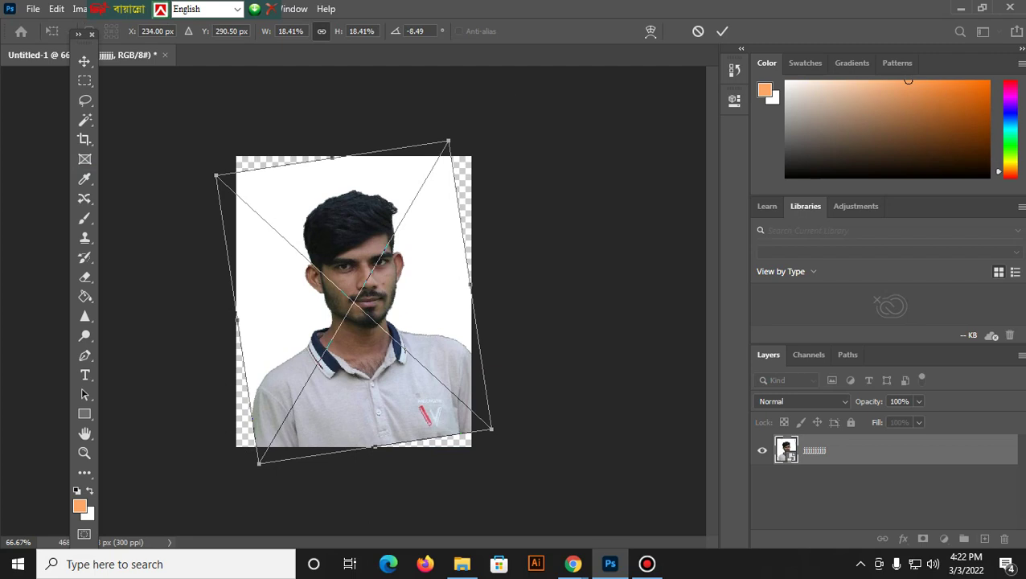
{"action": "key", "text": "Return"}
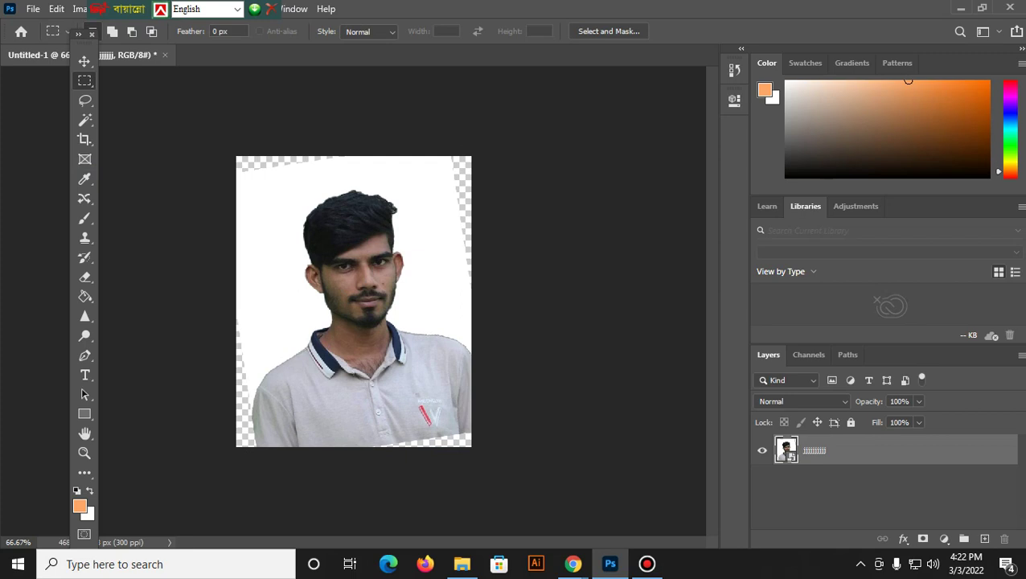
Scale the portrait to about 16.19%, reposition it, and start saving
{"action": "key", "text": "ctrl+t"}
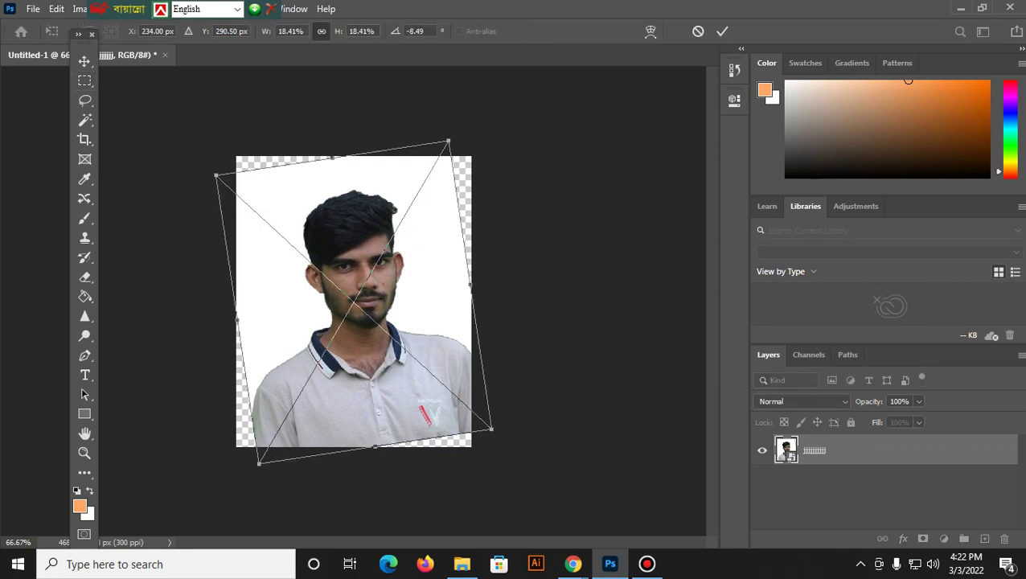
{"action": "left_click_drag", "start_coordinate": [448, 142], "coordinate": [430, 179]}
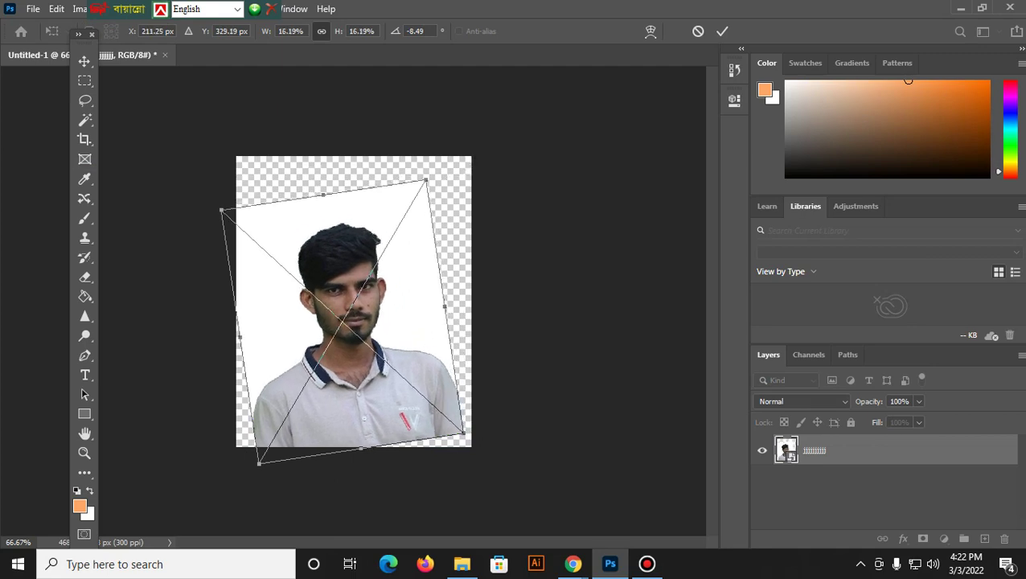
{"action": "left_click_drag", "start_coordinate": [376, 223], "coordinate": [392, 221]}
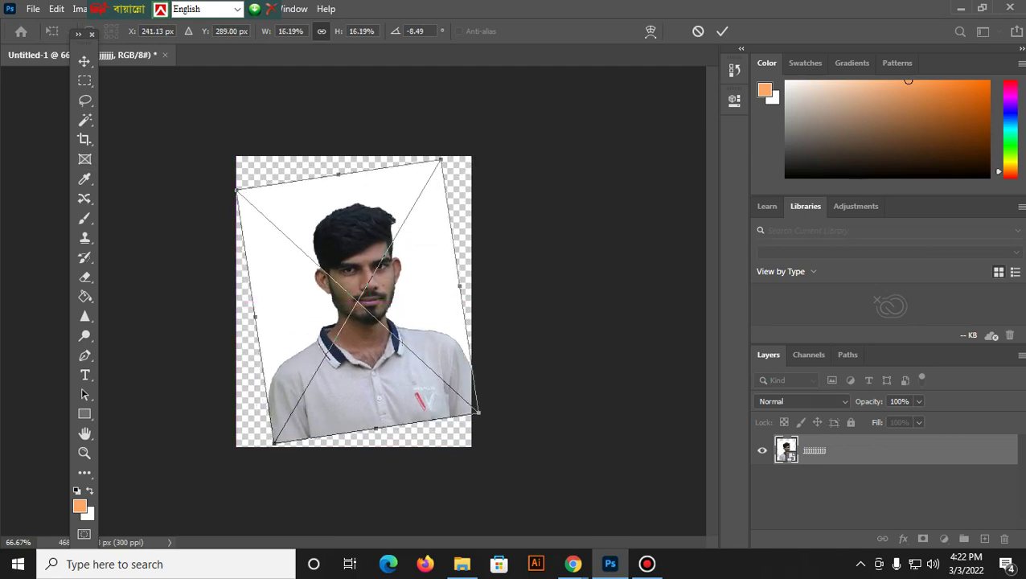
{"action": "left_click_drag", "start_coordinate": [347, 317], "coordinate": [328, 306]}
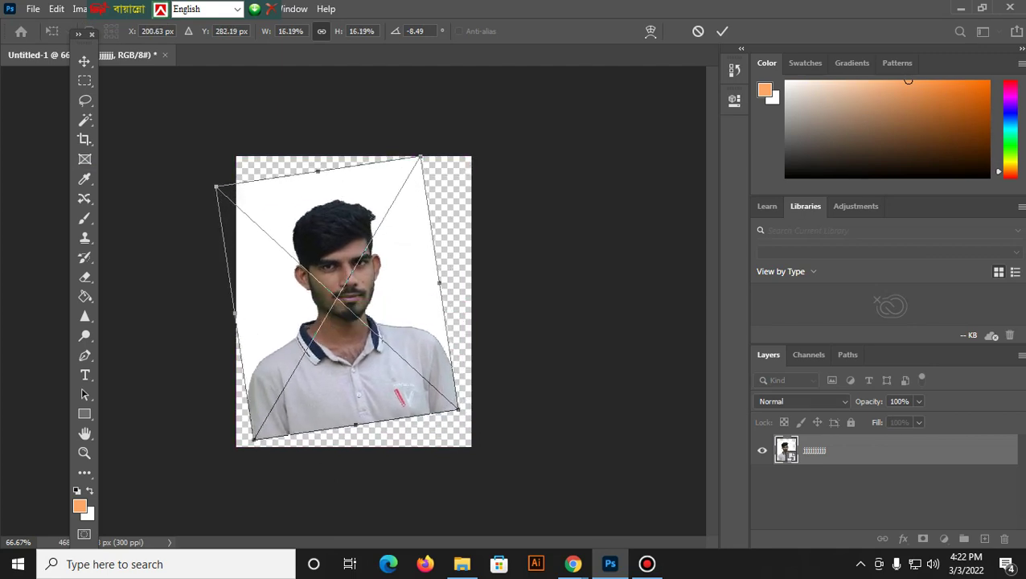
{"action": "key", "text": "Return"}
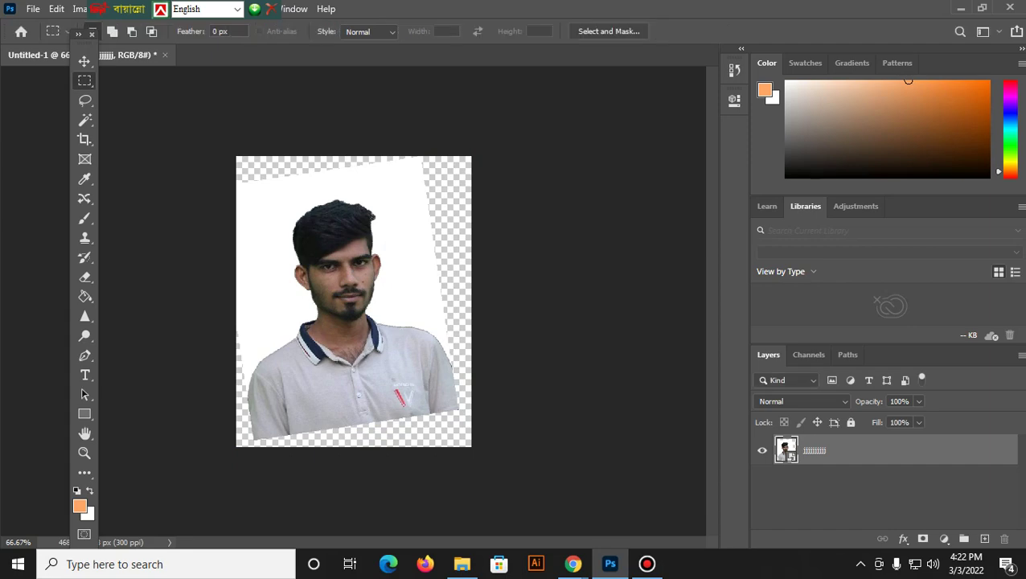
{"action": "key", "text": "ctrl+s"}
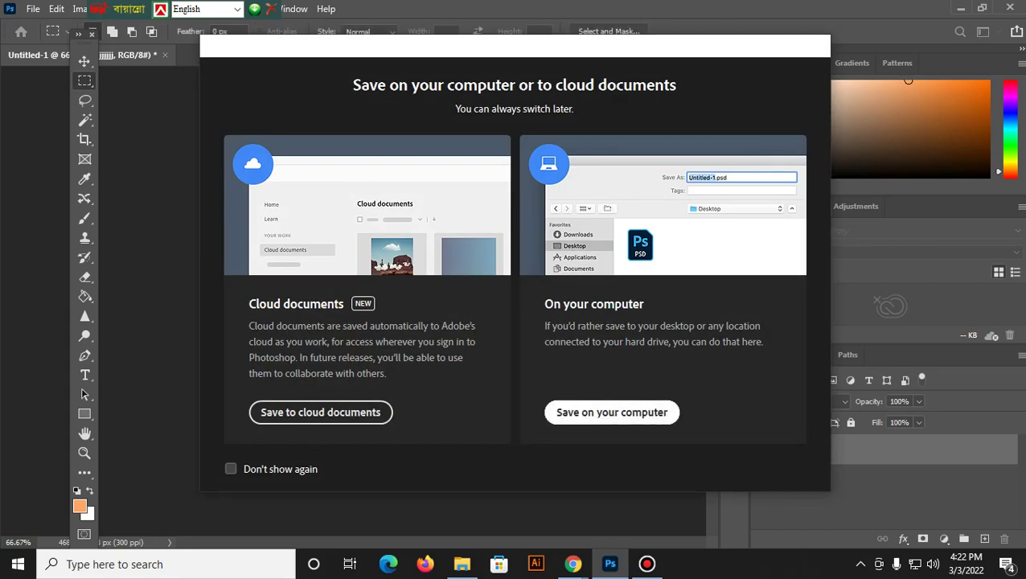
Save the portrait to the Desktop as +++++.psd and close the document
{"action": "left_click", "coordinate": [611, 412]}
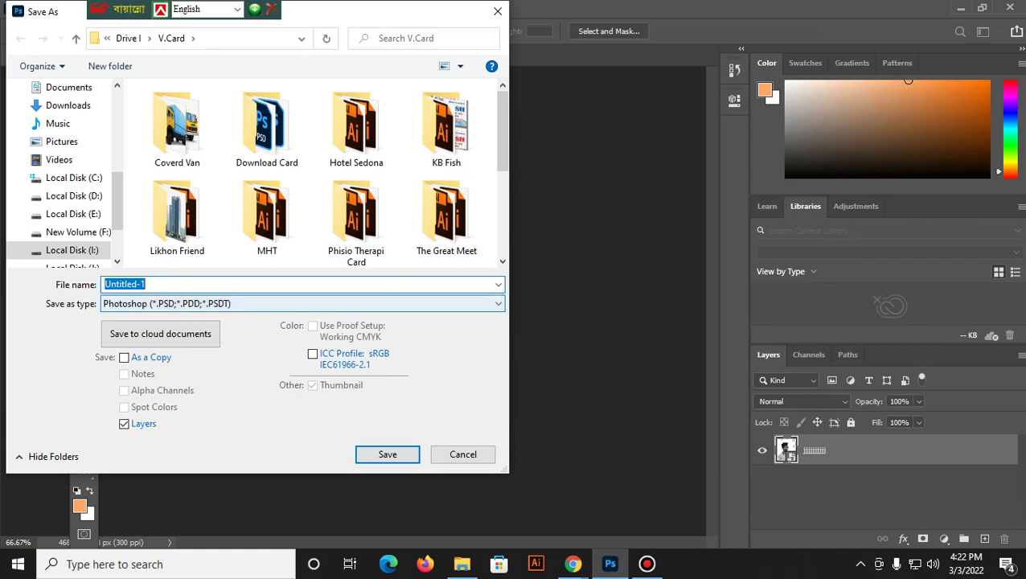
{"action": "scroll", "coordinate": [60, 122], "scroll_direction": "up", "scroll_amount": 2}
{"action": "scroll", "coordinate": [60, 211], "scroll_direction": "up", "scroll_amount": 1}
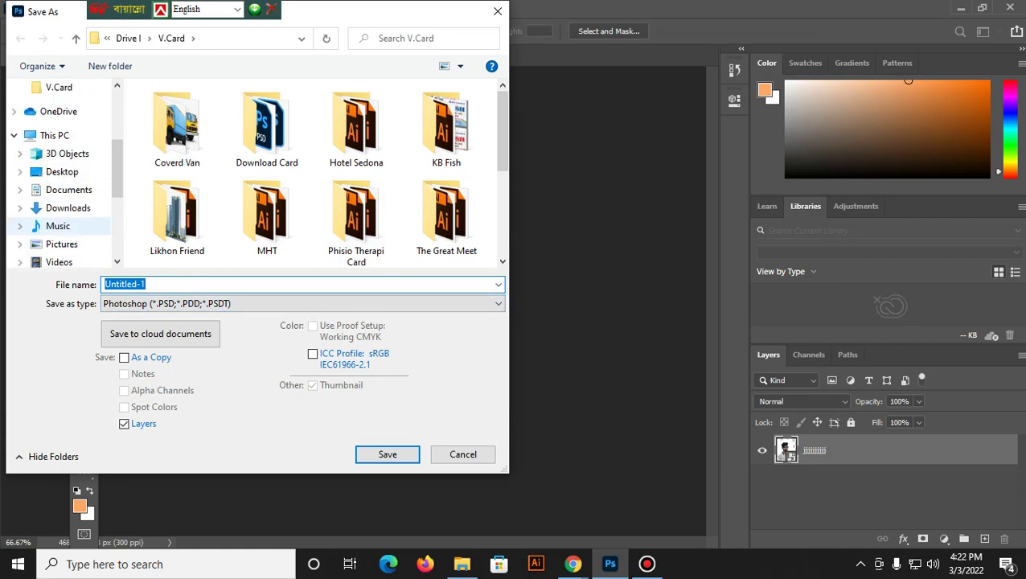
{"action": "left_click", "coordinate": [62, 172]}
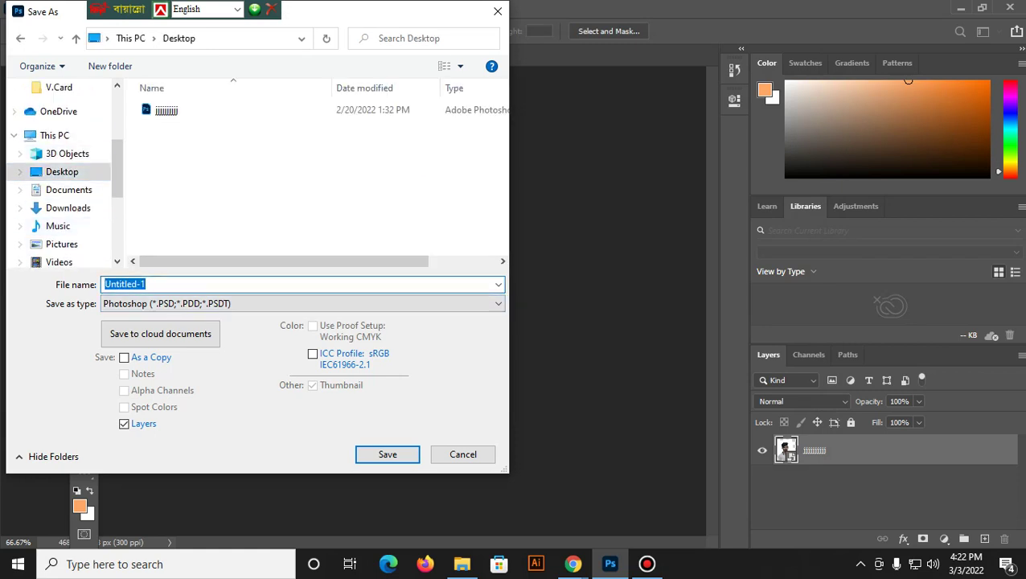
{"action": "type", "text": "jjjjjjjj"}
{"action": "key", "text": "Return"}
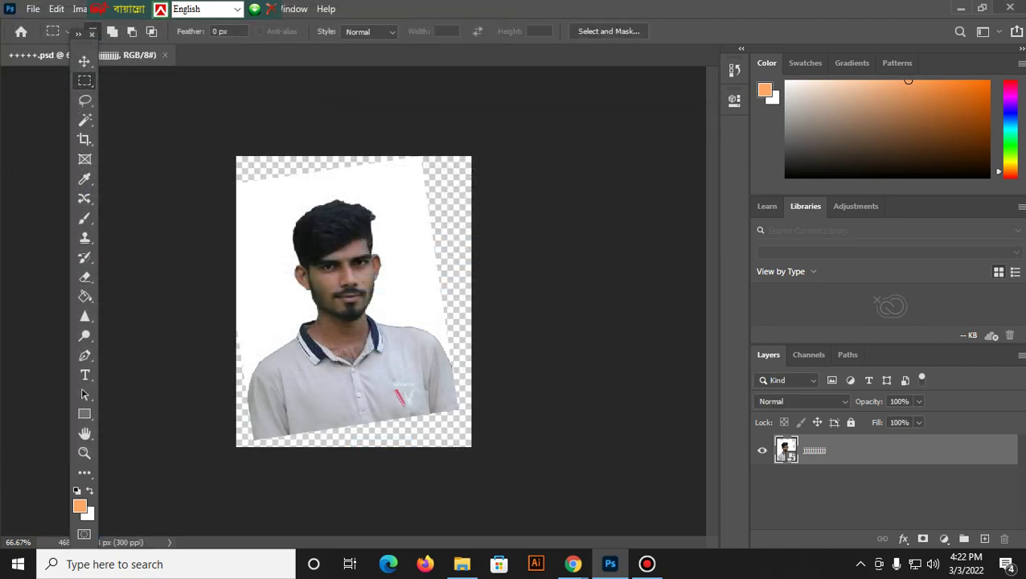
{"action": "key", "text": "ctrl+w"}
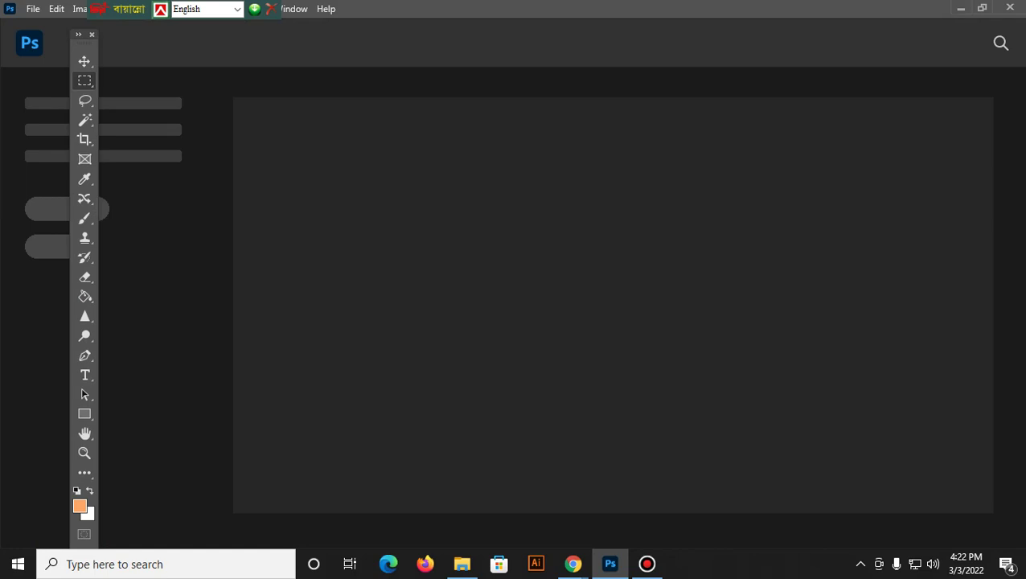
Reopen +++++.psd from the Desktop via File > Open
{"action": "left_click", "coordinate": [33, 9]}
{"action": "left_click", "coordinate": [45, 36]}
{"action": "left_click", "coordinate": [177, 125]}
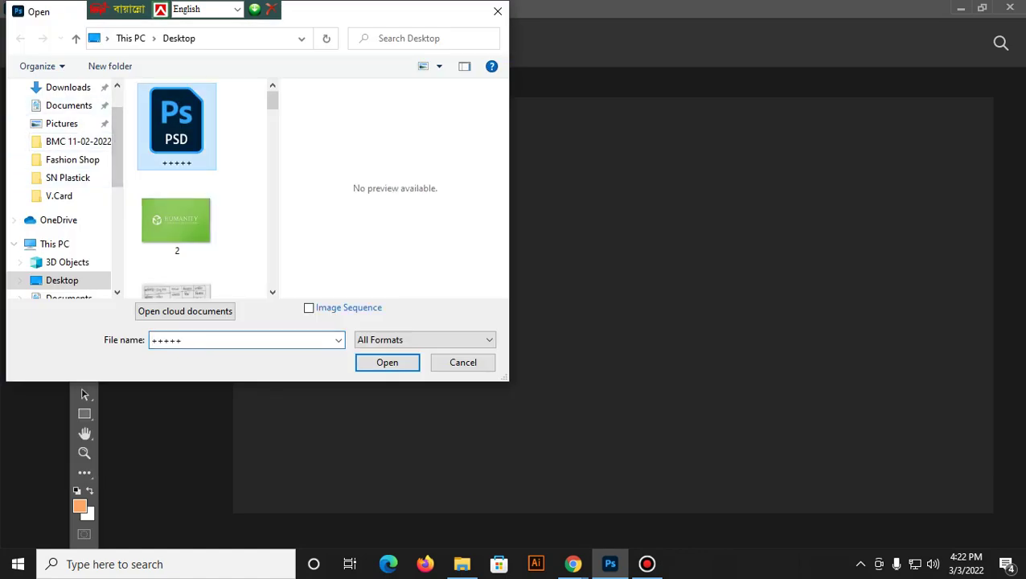
{"action": "left_click", "coordinate": [387, 362]}
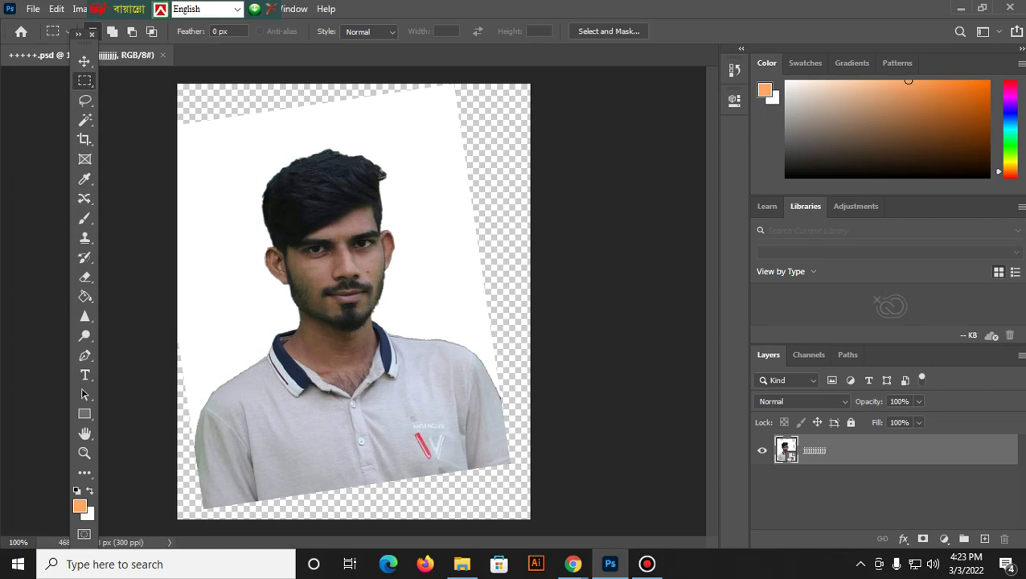
Look through the healing and eyedropper tool groups and make the Ruler tool active
{"action": "left_click", "coordinate": [84, 199]}
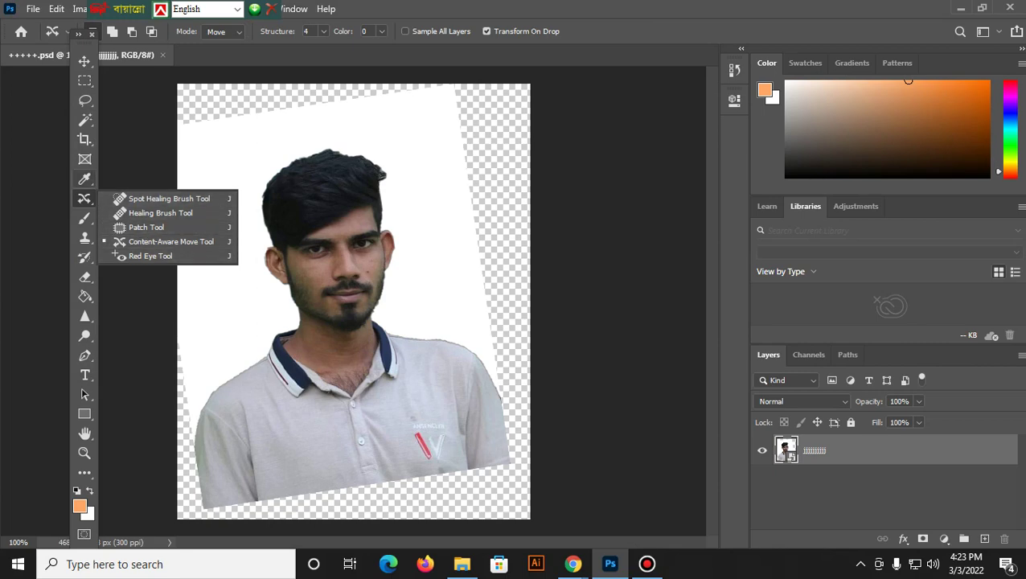
{"action": "left_click", "coordinate": [85, 179]}
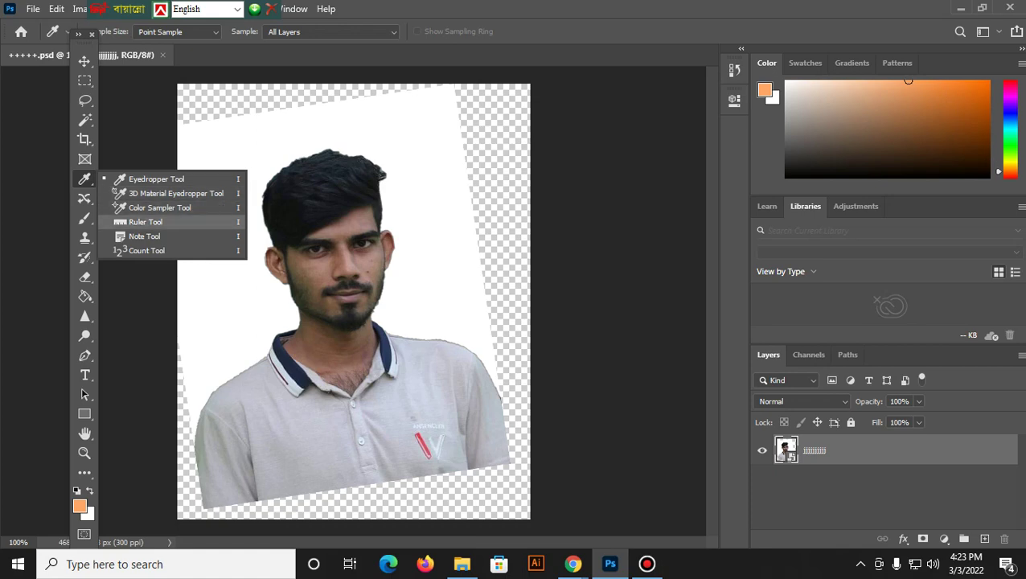
{"action": "left_click", "coordinate": [148, 222]}
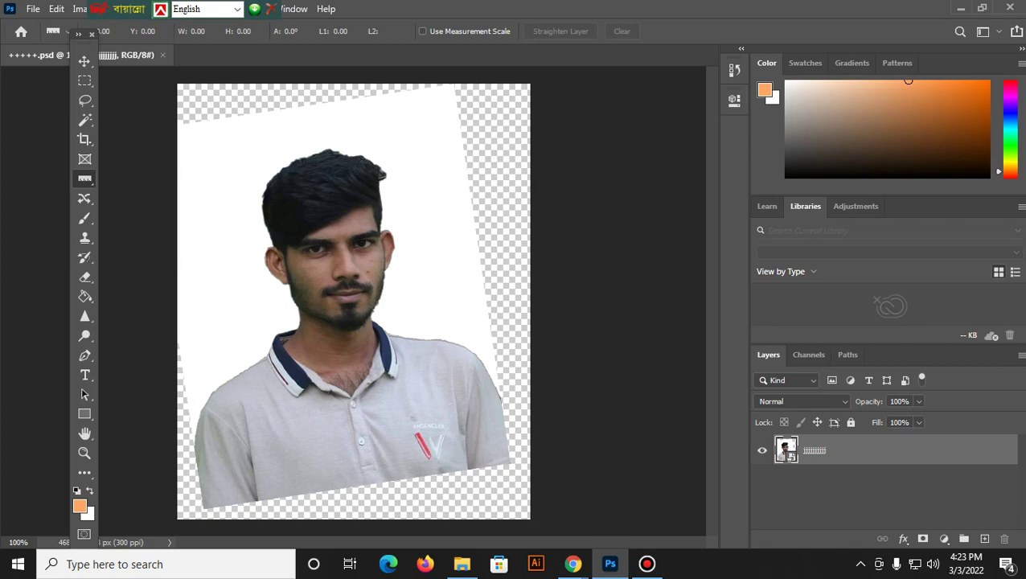
{"action": "right_click", "coordinate": [85, 178]}
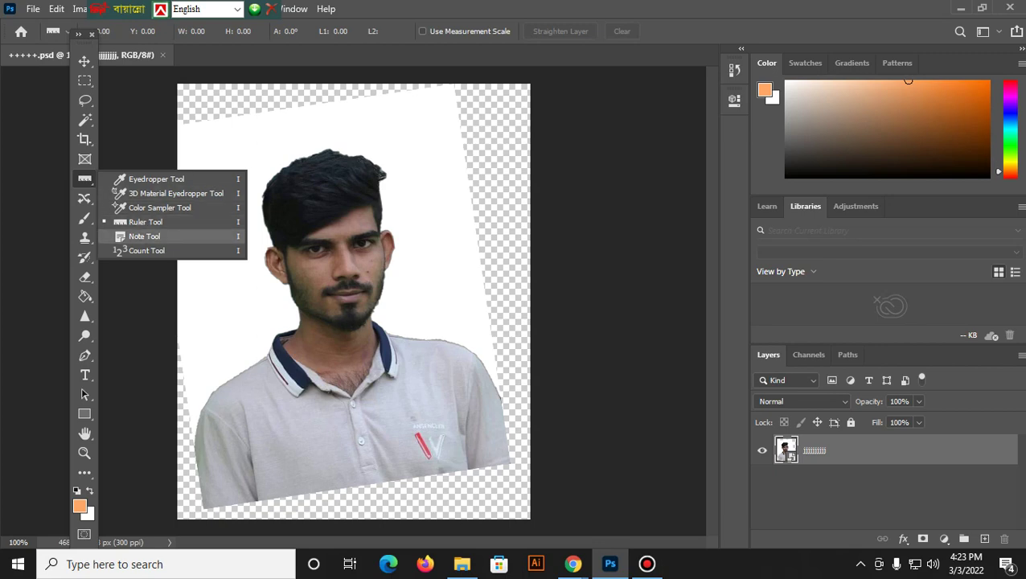
{"action": "key", "text": "Escape"}
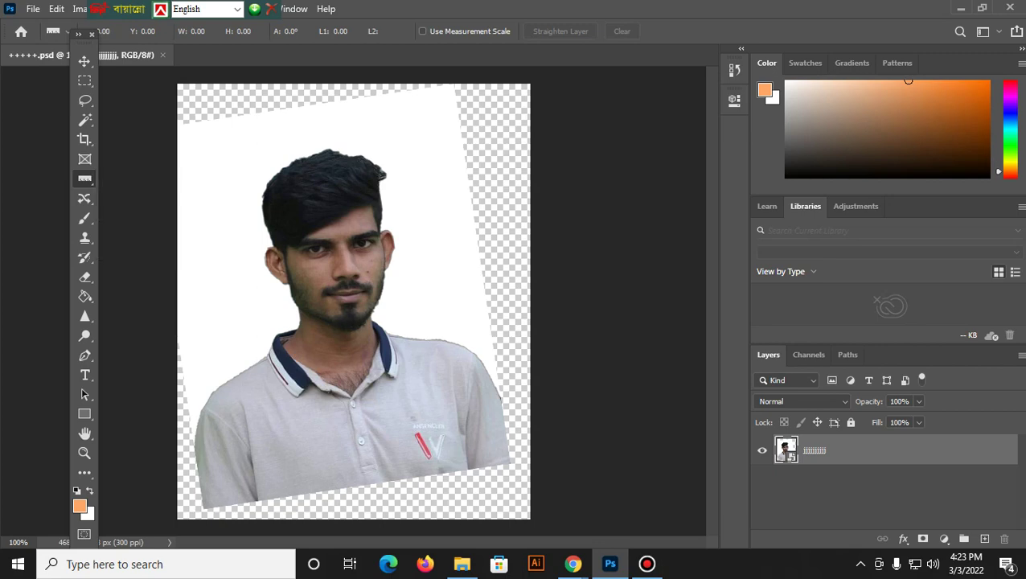
Lay the ruler along the photo's bottom edge, reading an 8.4° tilt
{"action": "left_click_drag", "start_coordinate": [202, 508], "coordinate": [517, 463]}
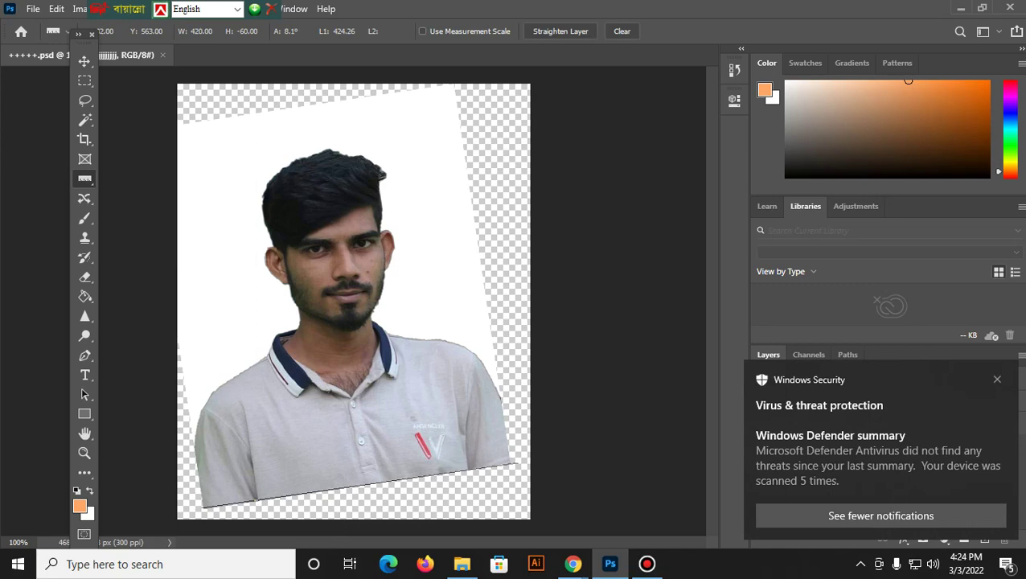
{"action": "left_click_drag", "start_coordinate": [202, 508], "coordinate": [193, 509]}
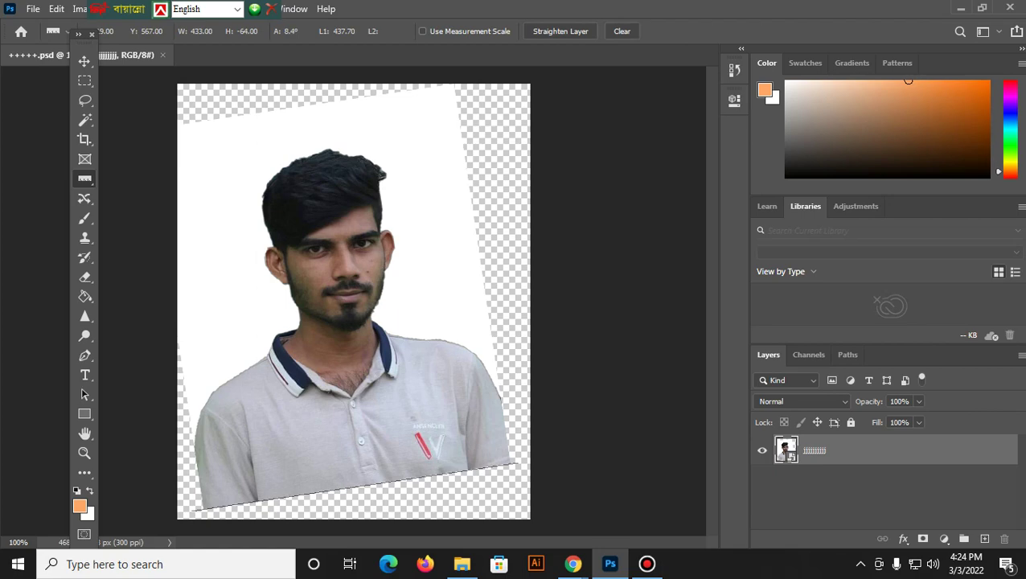
{"action": "right_click", "coordinate": [84, 178]}
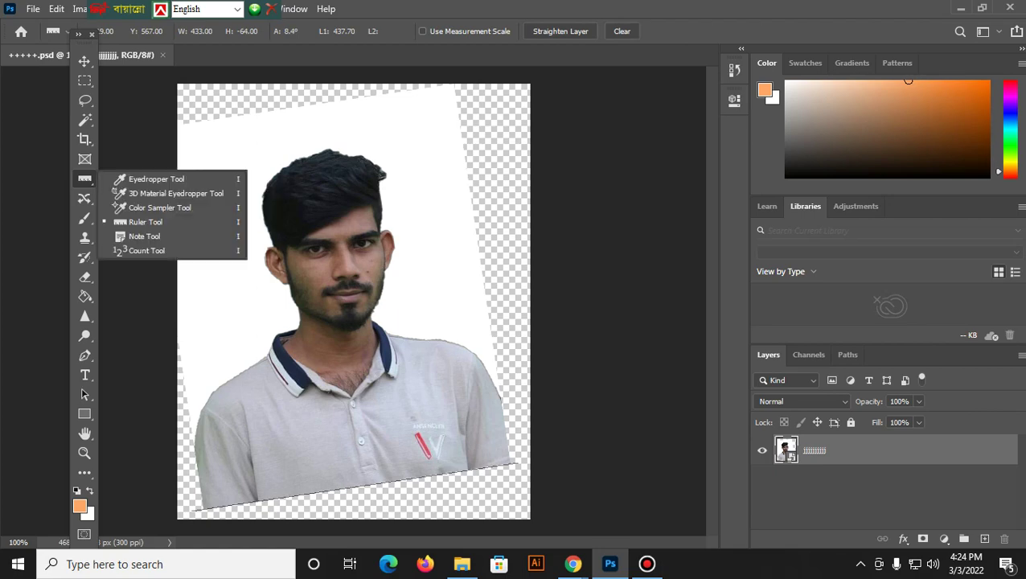
{"action": "key", "text": "Escape"}
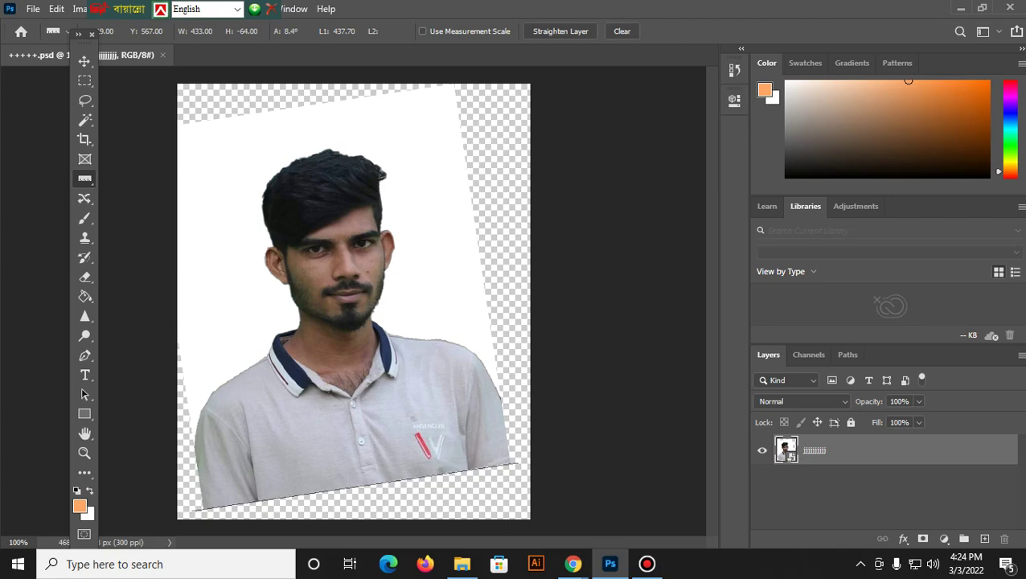
Try a side measuring line and a quick Lasso selection of the head, then deselect
{"action": "mouse_move", "coordinate": [199, 227]}
{"action": "left_mouse_down"}
{"action": "mouse_move", "coordinate": [260, 432]}
{"action": "mouse_move", "coordinate": [138, 452]}
{"action": "mouse_move", "coordinate": [246, 447]}
{"action": "left_mouse_up"}
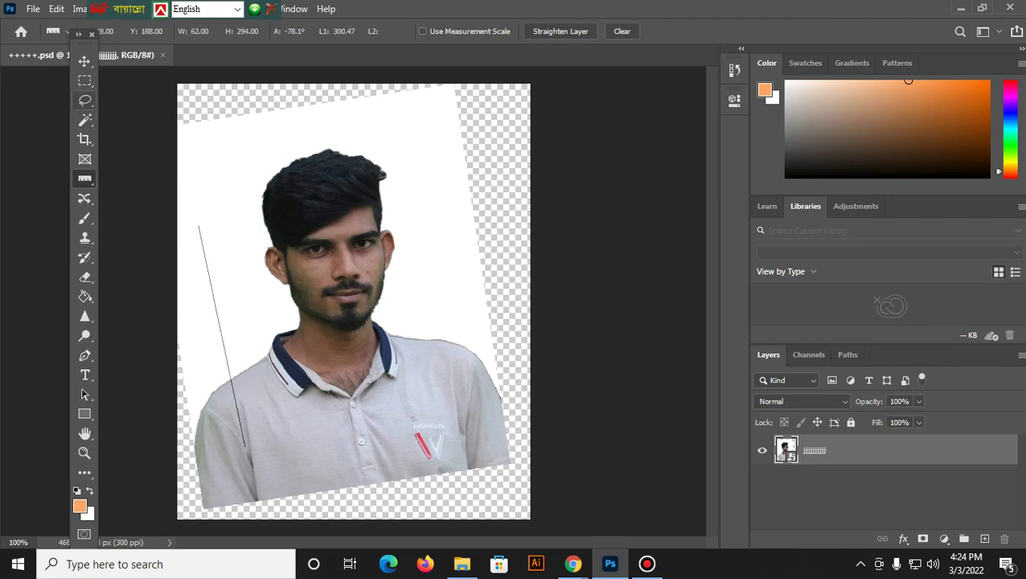
{"action": "key", "text": "l"}
{"action": "mouse_move", "coordinate": [309, 140]}
{"action": "left_mouse_down"}
{"action": "mouse_move", "coordinate": [364, 136]}
{"action": "mouse_move", "coordinate": [265, 153]}
{"action": "left_mouse_up"}
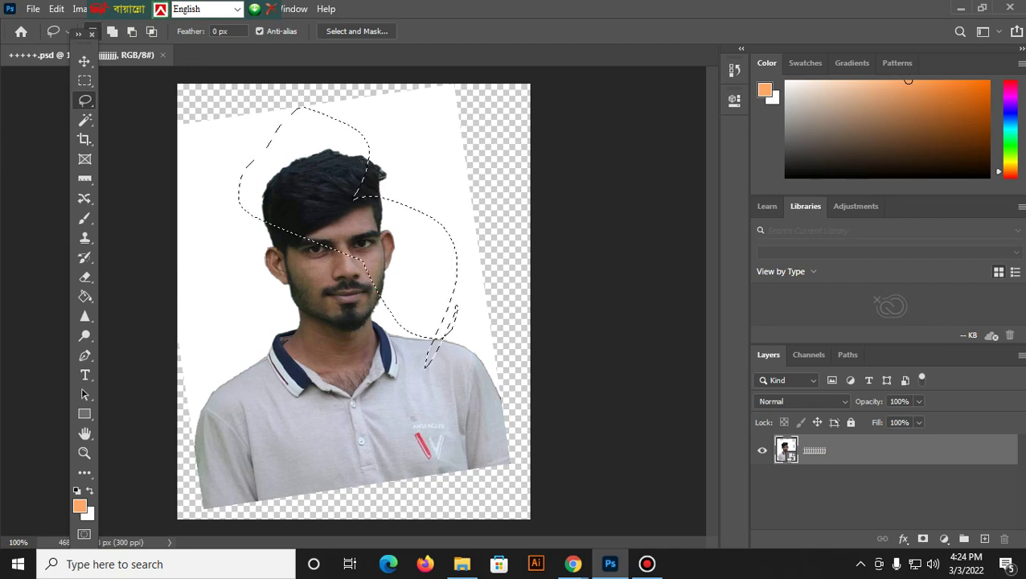
{"action": "key", "text": "ctrl+d"}
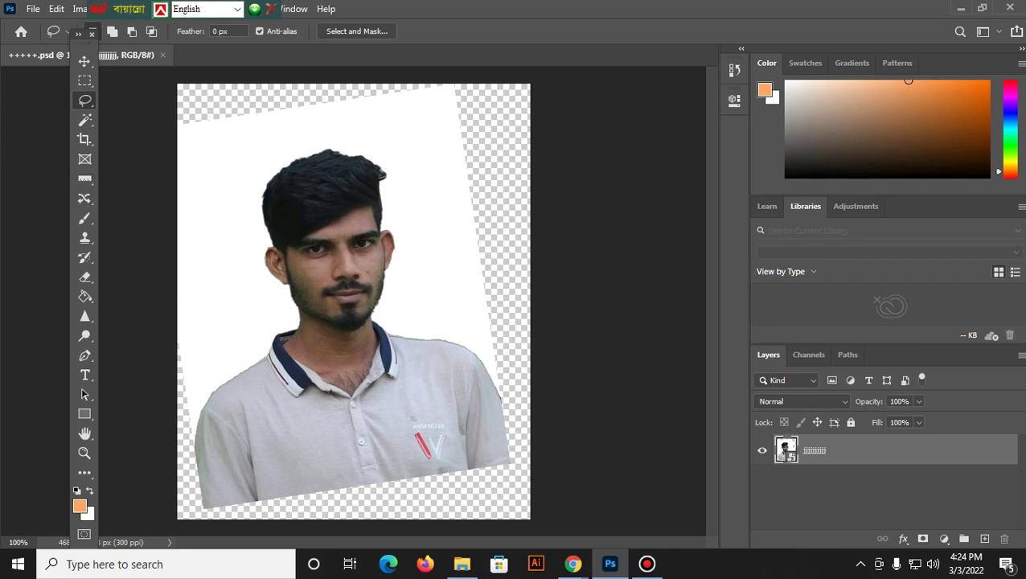
{"action": "key", "text": "i"}
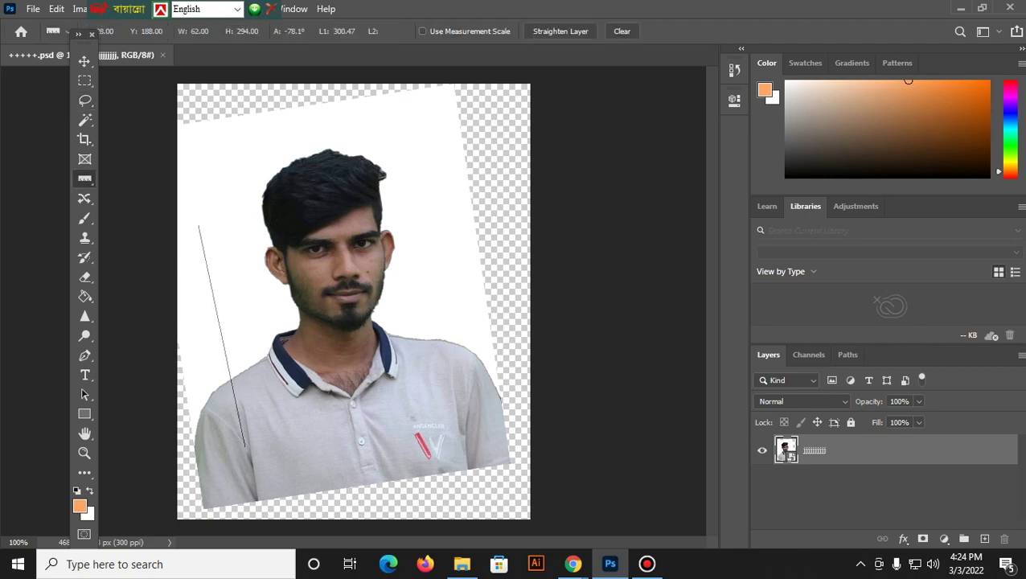
Redraw the ruler along the bottom edge and fine-tune its ends to read 8.8°
{"action": "left_click_drag", "start_coordinate": [220, 159], "coordinate": [443, 130]}
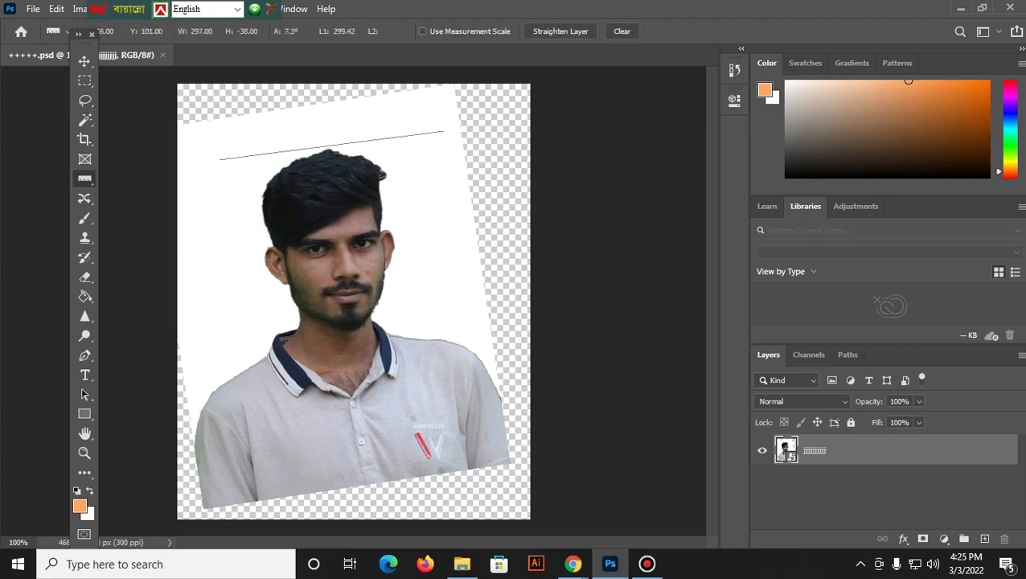
{"action": "left_click_drag", "start_coordinate": [411, 180], "coordinate": [285, 296]}
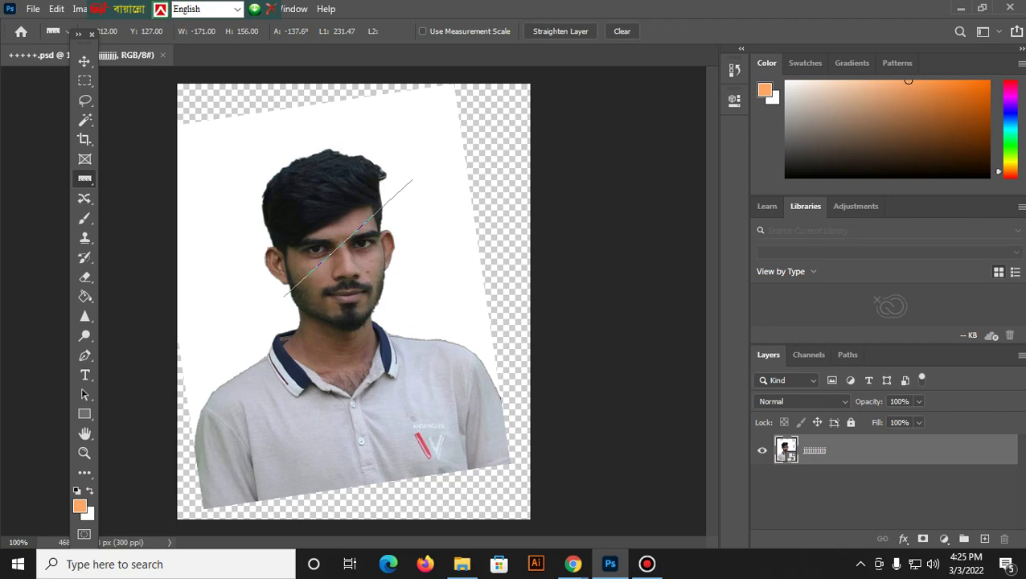
{"action": "left_click_drag", "start_coordinate": [177, 125], "coordinate": [505, 75]}
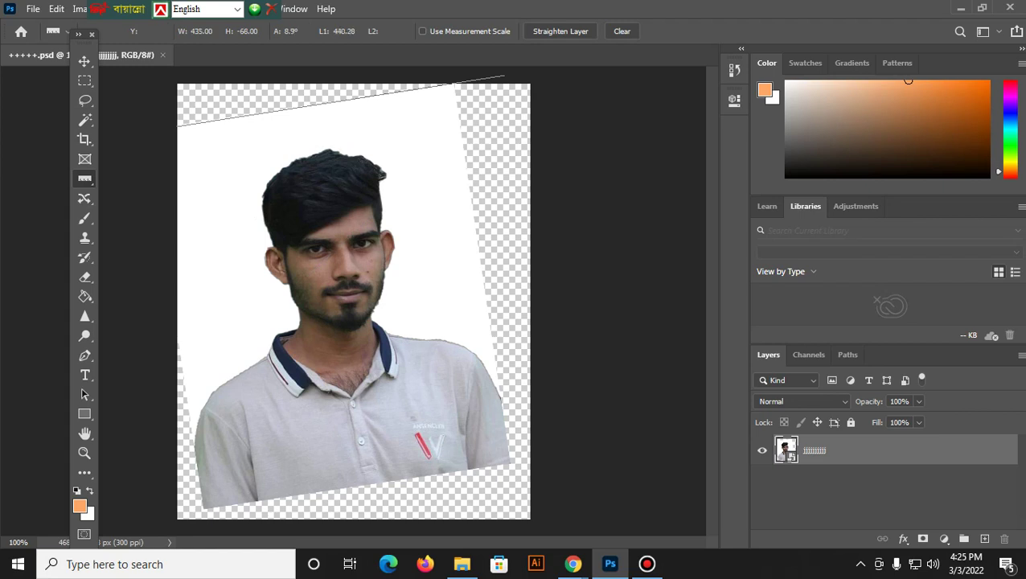
{"action": "left_click_drag", "start_coordinate": [203, 508], "coordinate": [515, 464]}
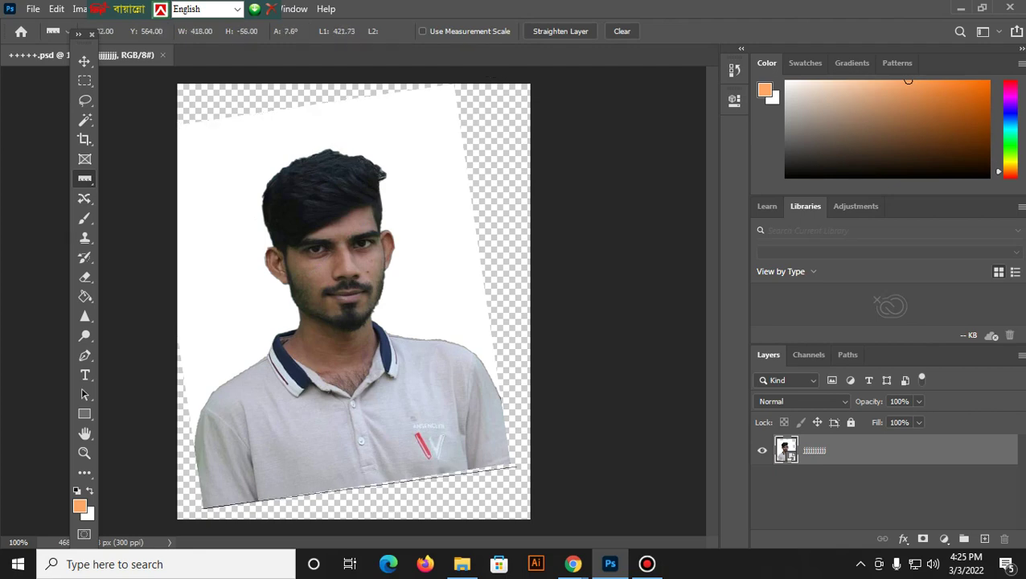
{"action": "left_click_drag", "start_coordinate": [514, 465], "coordinate": [520, 459]}
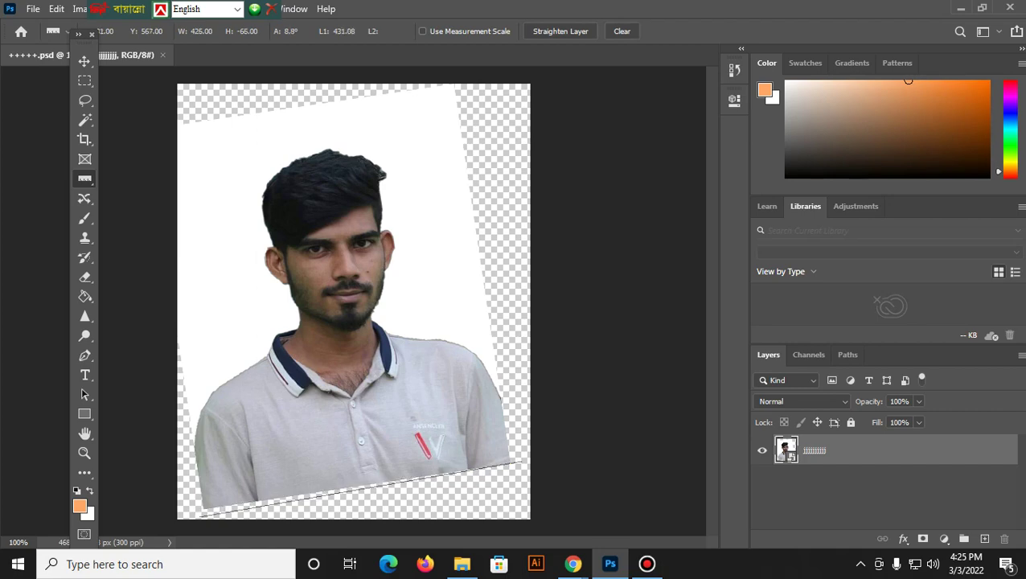
{"action": "left_click_drag", "start_coordinate": [204, 508], "coordinate": [199, 510]}
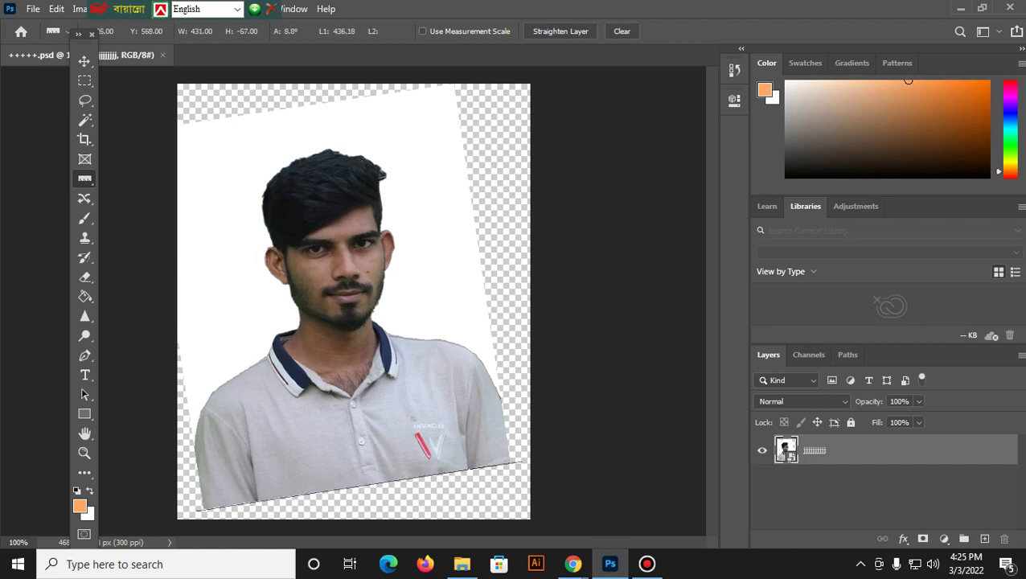
Unmute the microphone in the Google Meet call, then minimize Chrome back to Photoshop
{"action": "left_click", "coordinate": [490, 495]}
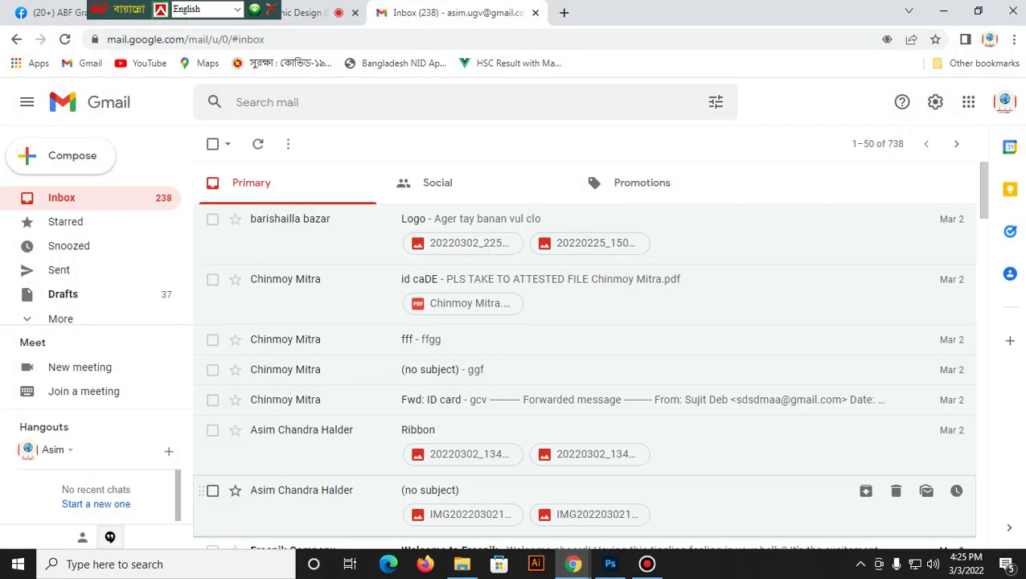
{"action": "left_click", "coordinate": [322, 13]}
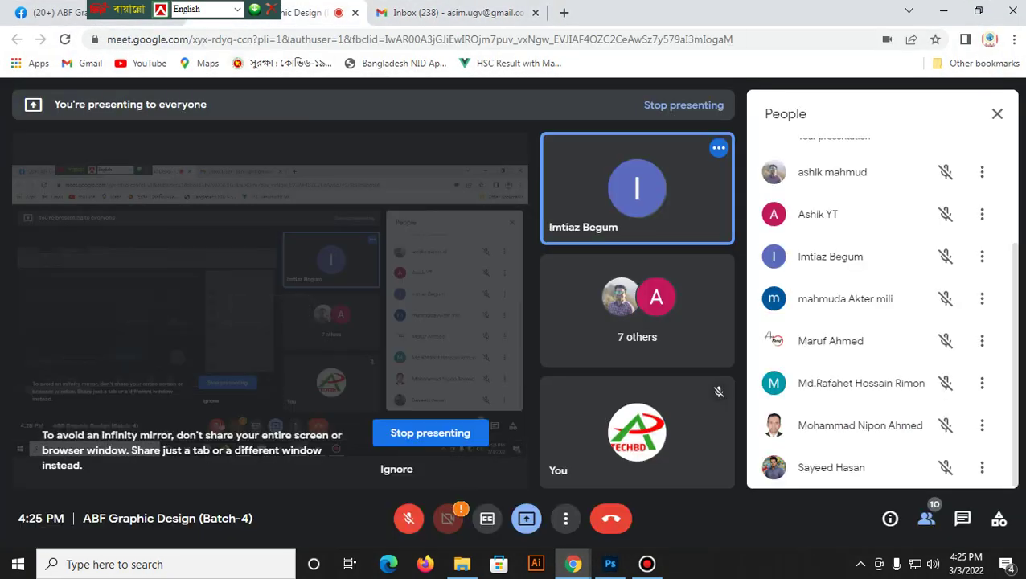
{"action": "key", "text": "ctrl+d"}
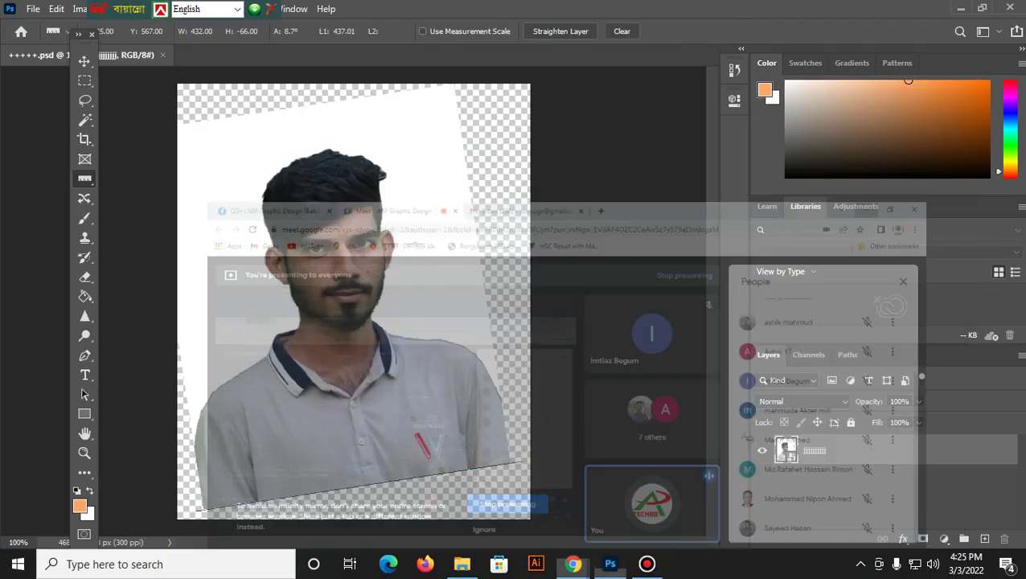
{"action": "left_click", "coordinate": [943, 11]}
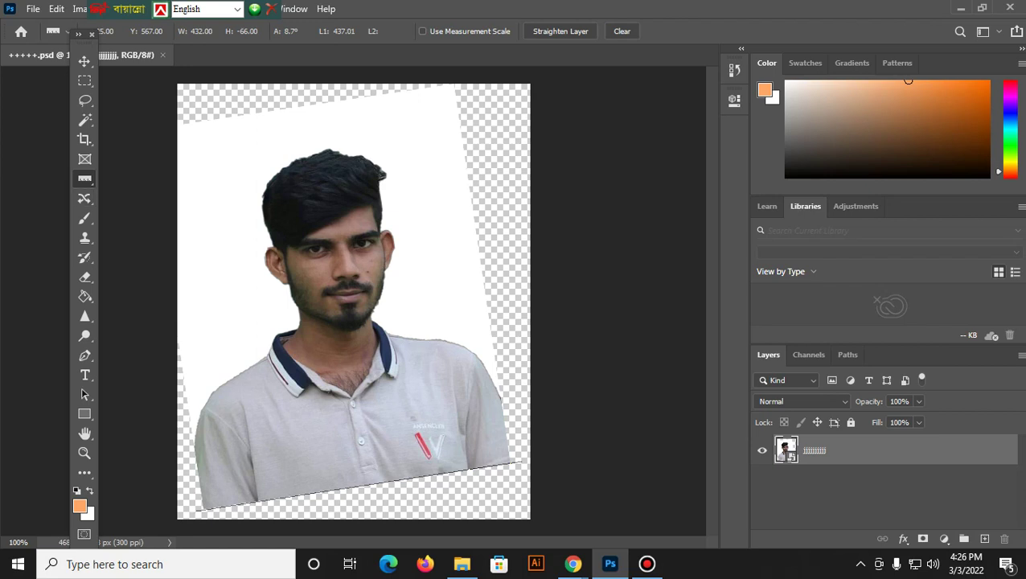
Reopen the measuring tool group and keep the Ruler Tool selected
{"action": "right_click", "coordinate": [85, 179]}
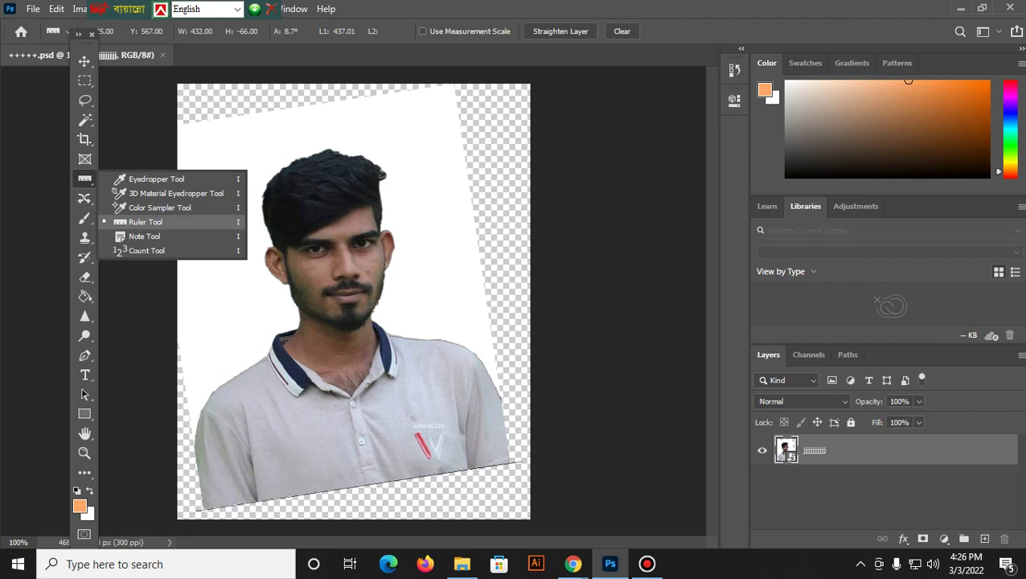
{"action": "left_click", "coordinate": [145, 222]}
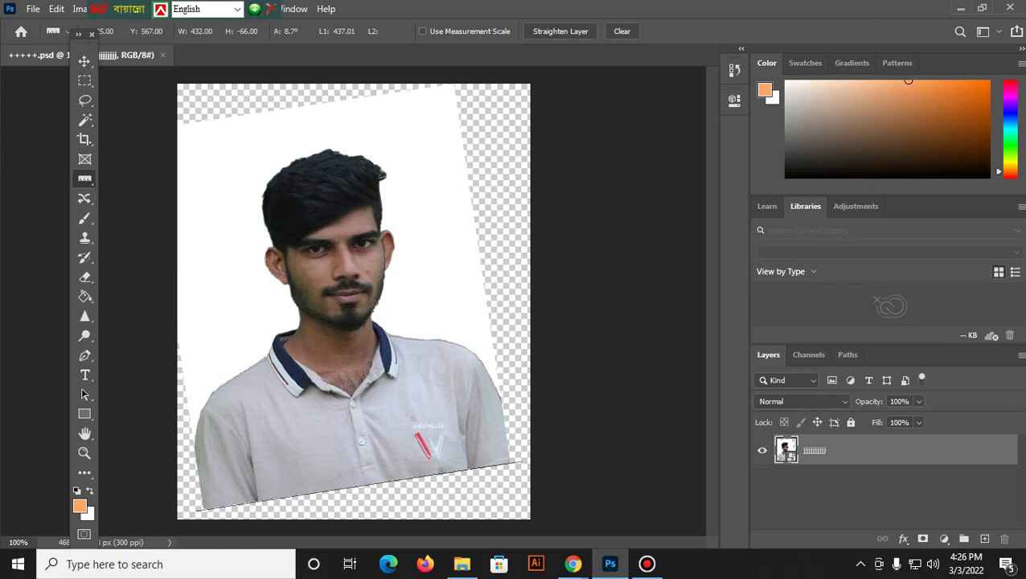
Minimize Photoshop and the file window, then open Devices and Printers in Control Panel
{"action": "left_click", "coordinate": [960, 8]}
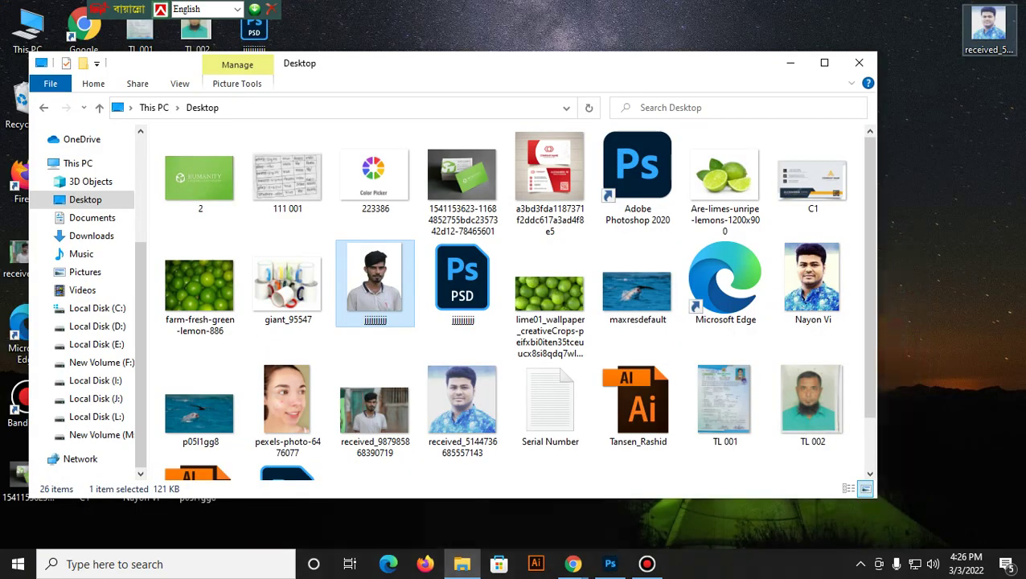
{"action": "left_click", "coordinate": [790, 63]}
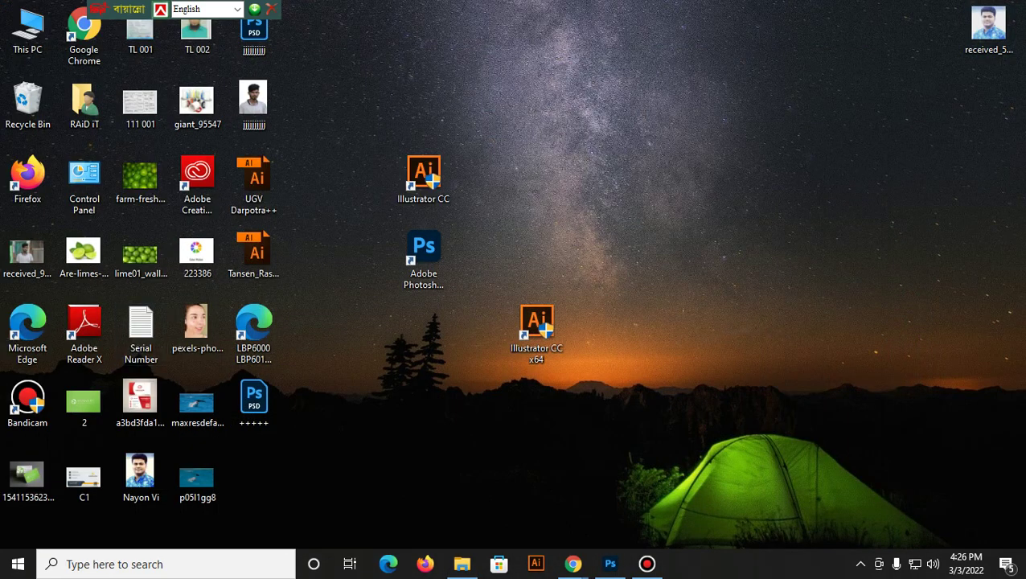
{"action": "double_click", "coordinate": [84, 177]}
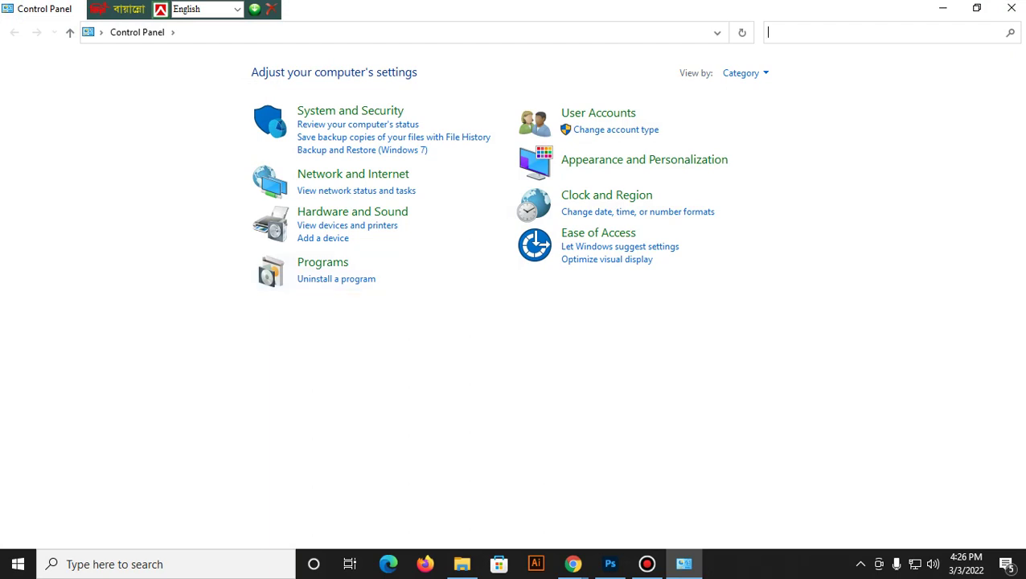
{"action": "left_click", "coordinate": [347, 225]}
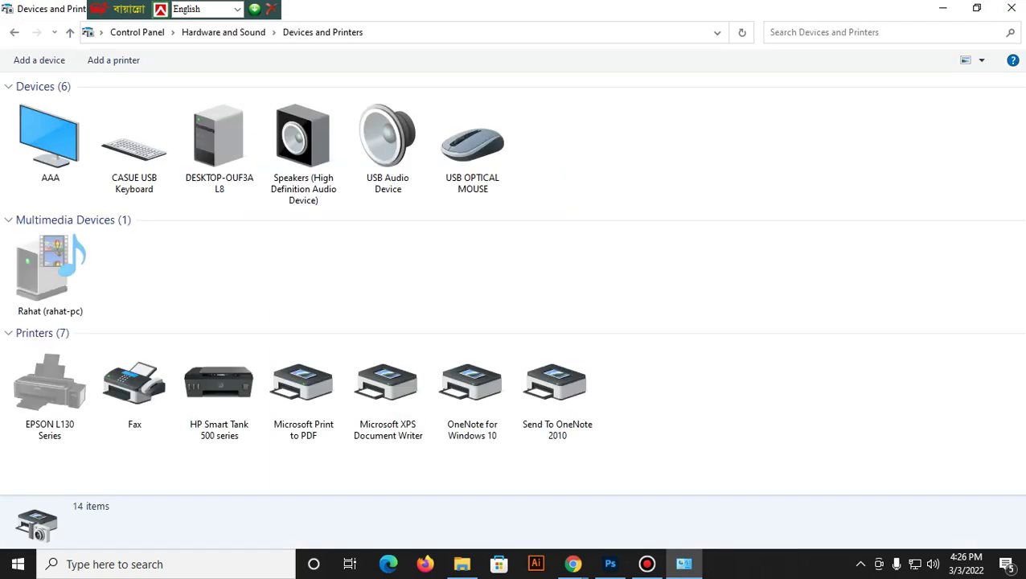
Start a new scan from the HP Smart Tank 500 series printer
{"action": "left_click", "coordinate": [218, 386]}
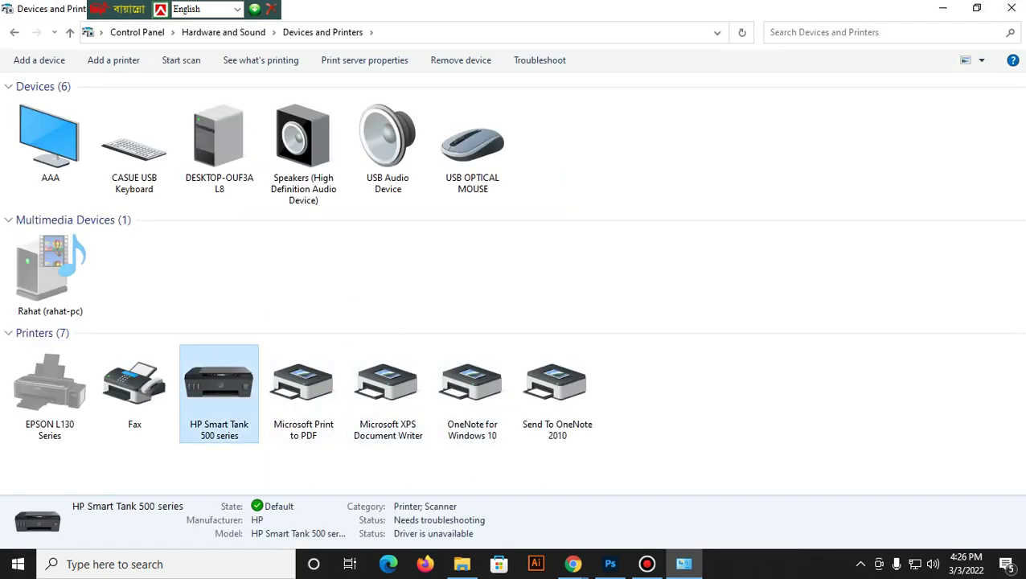
{"action": "right_click", "coordinate": [219, 384]}
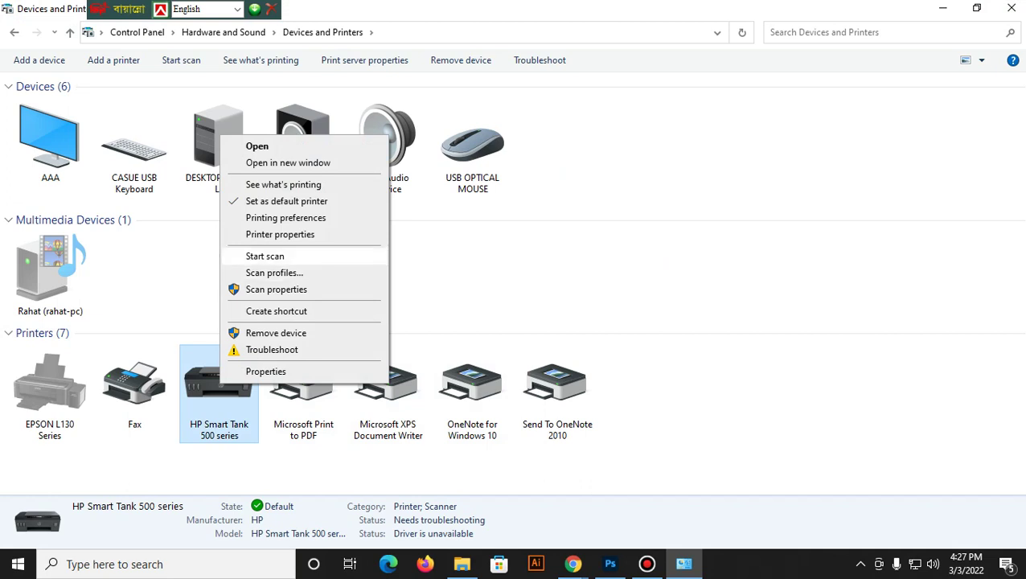
{"action": "left_click", "coordinate": [265, 256]}
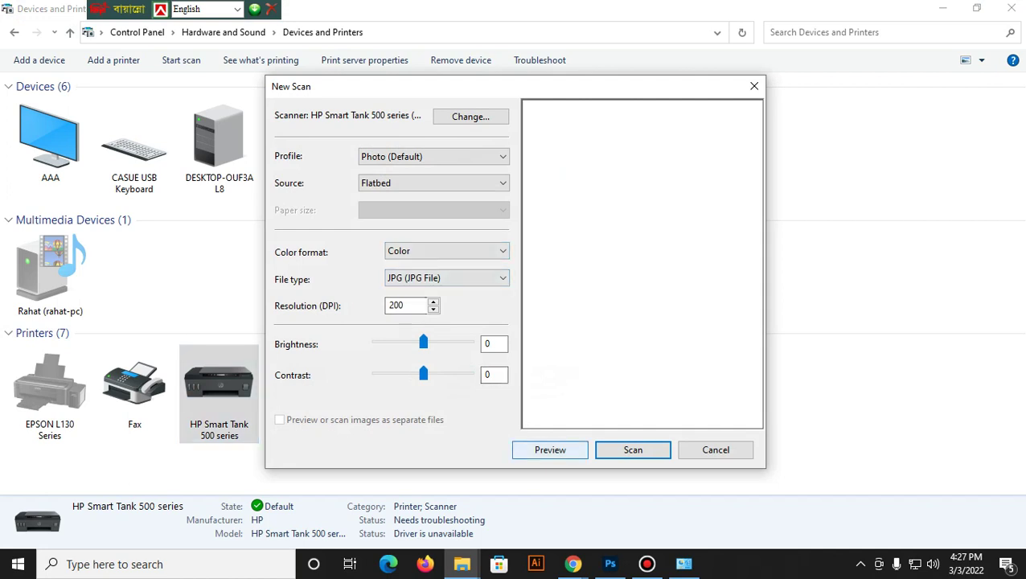
Preview the flatbed portrait, then scan it as a 200 DPI colour JPG
{"action": "left_click", "coordinate": [550, 450]}
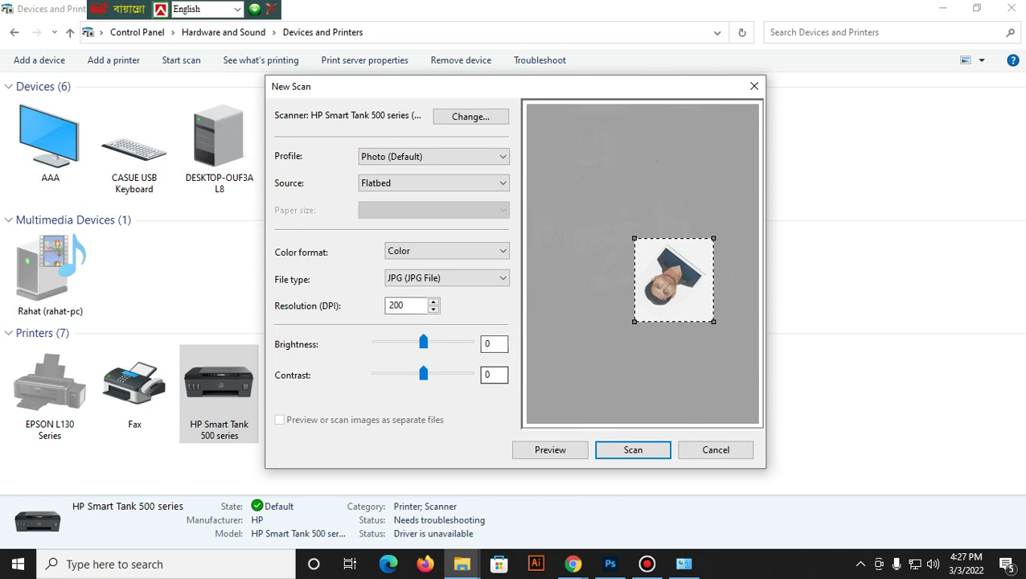
{"action": "left_click", "coordinate": [633, 449]}
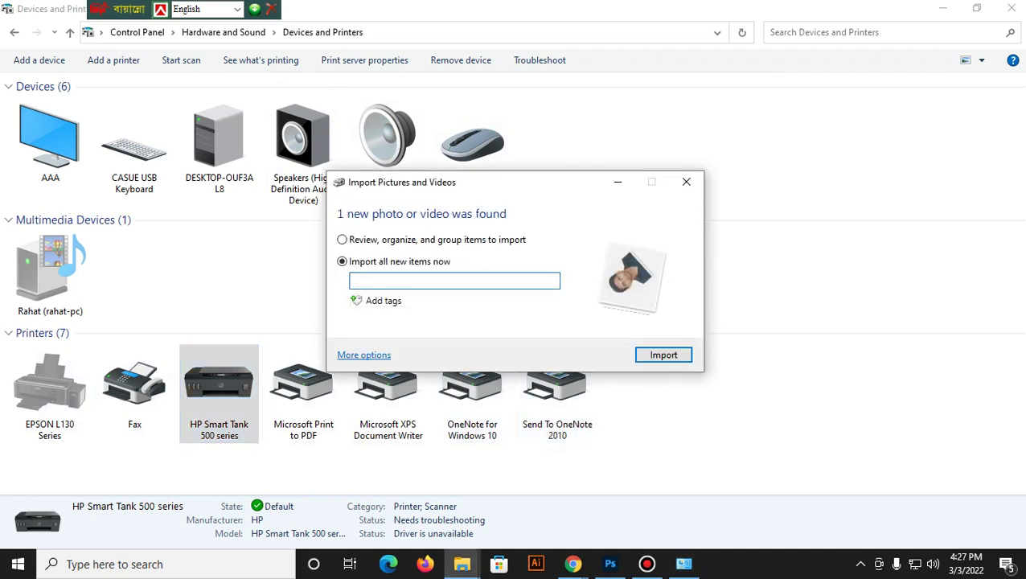
Tag the scan '111111' and import it, then switch back to Photoshop
{"action": "type", "text": "111111"}
{"action": "key", "text": "Return"}
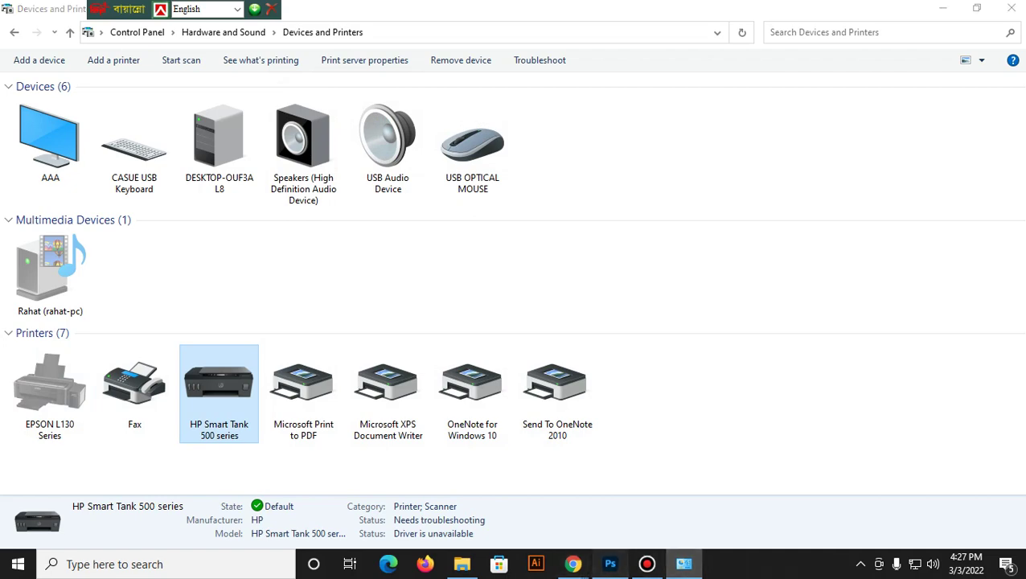
{"action": "left_click", "coordinate": [609, 564]}
Close the current portrait and browse the Open dialog to the Pictures folder
{"action": "key", "text": "ctrl+w"}
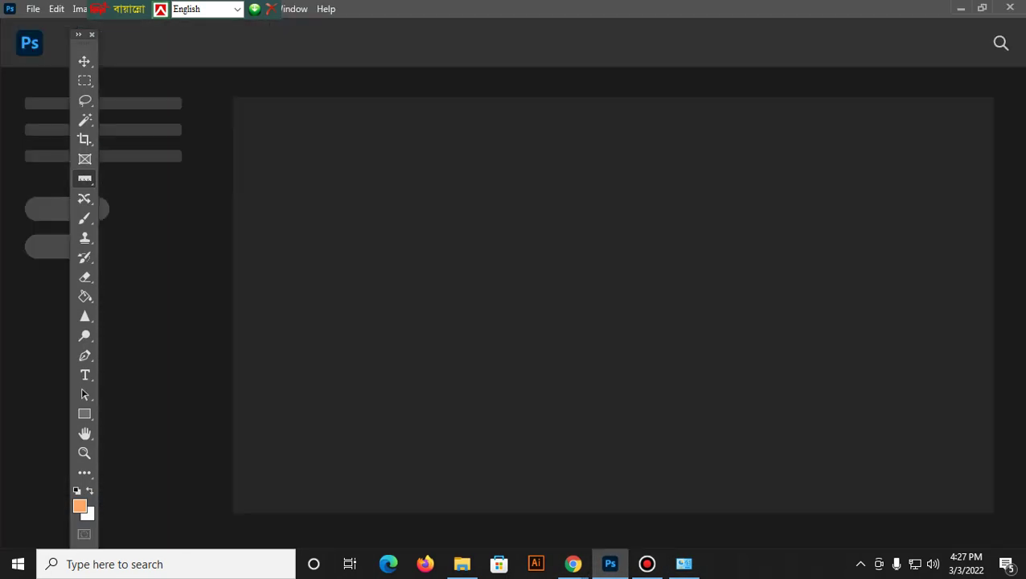
{"action": "left_click", "coordinate": [33, 9]}
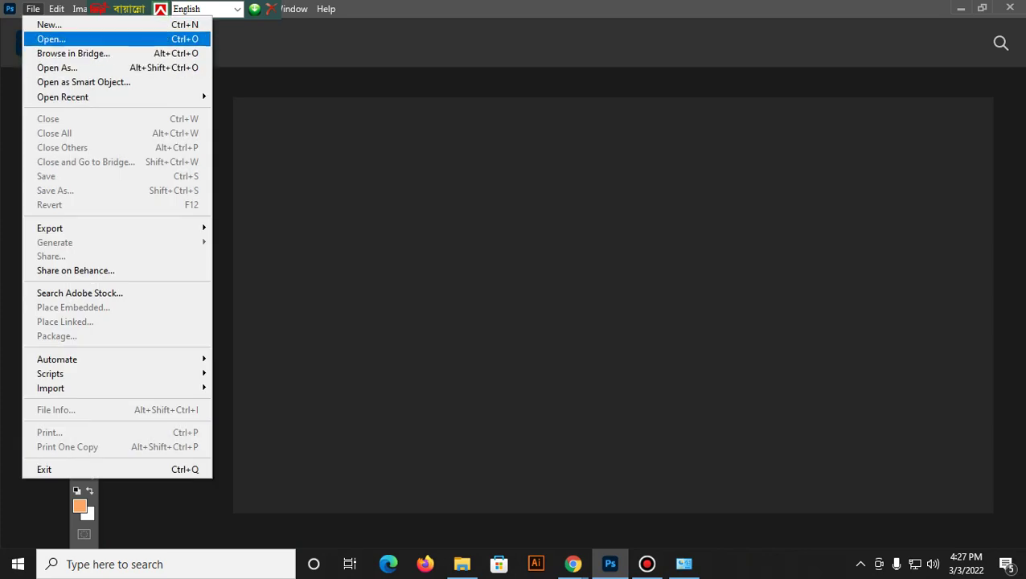
{"action": "left_click", "coordinate": [52, 38]}
{"action": "scroll", "coordinate": [61, 189], "scroll_direction": "down", "scroll_amount": 3}
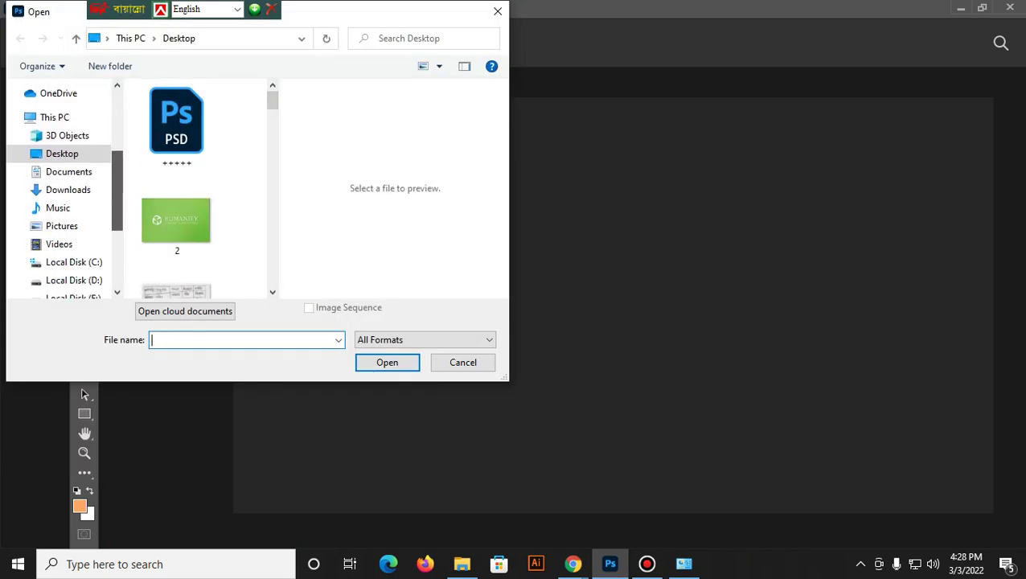
{"action": "scroll", "coordinate": [60, 189], "scroll_direction": "down", "scroll_amount": 2}
{"action": "left_click", "coordinate": [61, 177]}
{"action": "scroll", "coordinate": [193, 188], "scroll_direction": "down", "scroll_amount": 2}
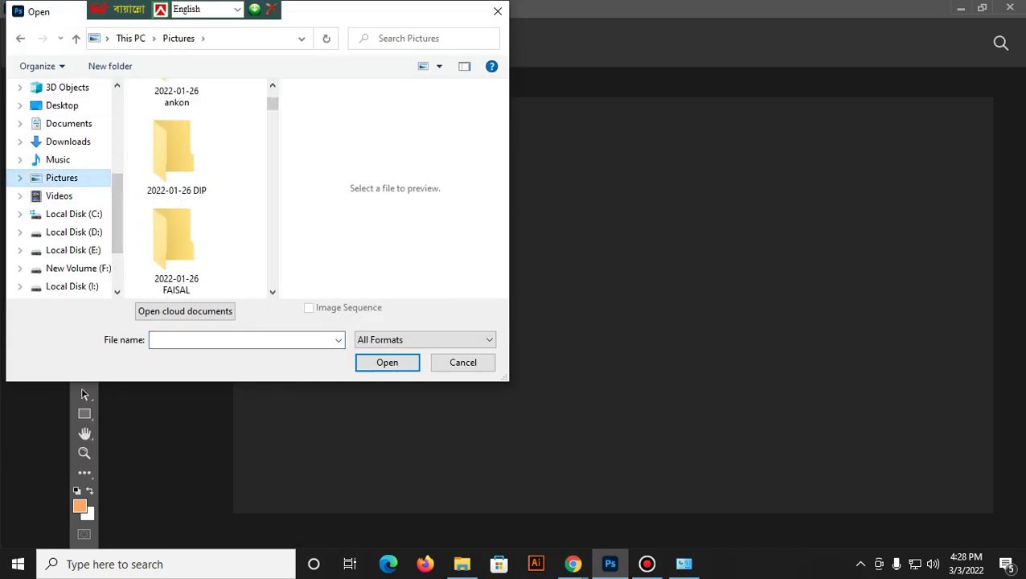
{"action": "scroll", "coordinate": [193, 189], "scroll_direction": "down", "scroll_amount": 1}
{"action": "scroll", "coordinate": [379, 241], "scroll_direction": "down", "scroll_amount": 2}
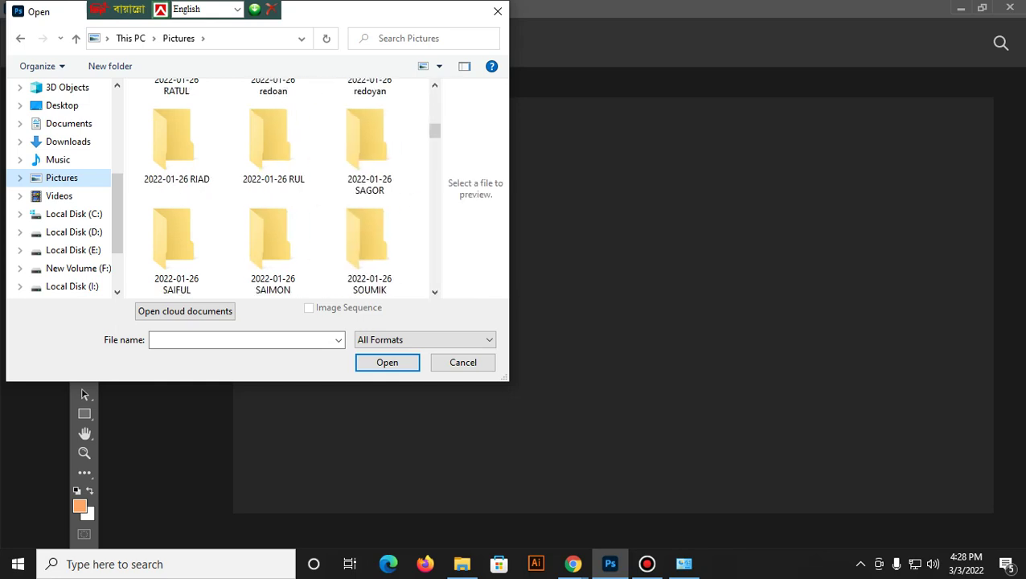
{"action": "scroll", "coordinate": [379, 241], "scroll_direction": "down", "scroll_amount": 3}
{"action": "scroll", "coordinate": [380, 241], "scroll_direction": "down", "scroll_amount": 3}
{"action": "scroll", "coordinate": [380, 241], "scroll_direction": "down", "scroll_amount": 2}
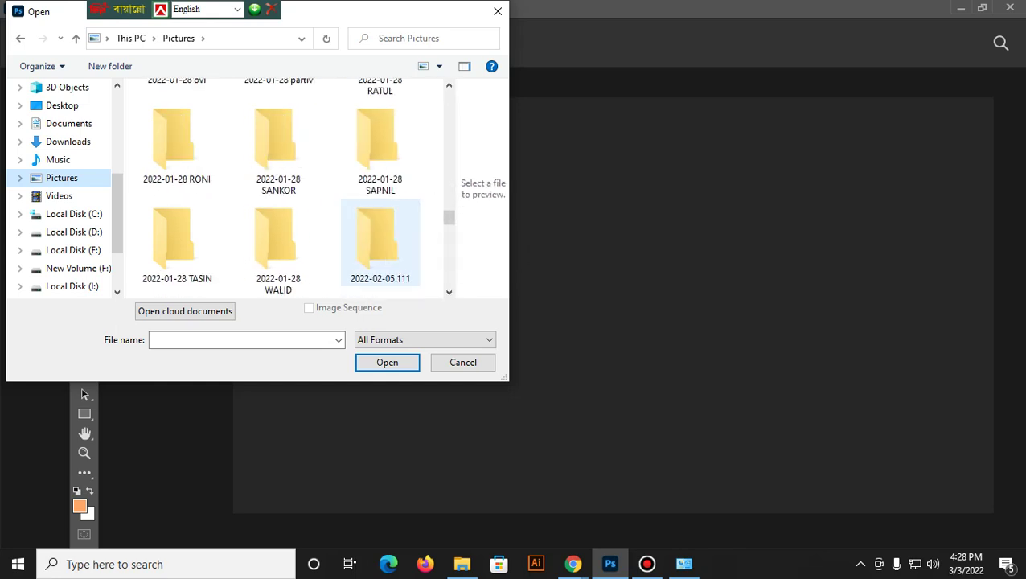
{"action": "scroll", "coordinate": [379, 241], "scroll_direction": "down", "scroll_amount": 3}
{"action": "scroll", "coordinate": [379, 242], "scroll_direction": "down", "scroll_amount": 3}
{"action": "double_click", "coordinate": [176, 241]}
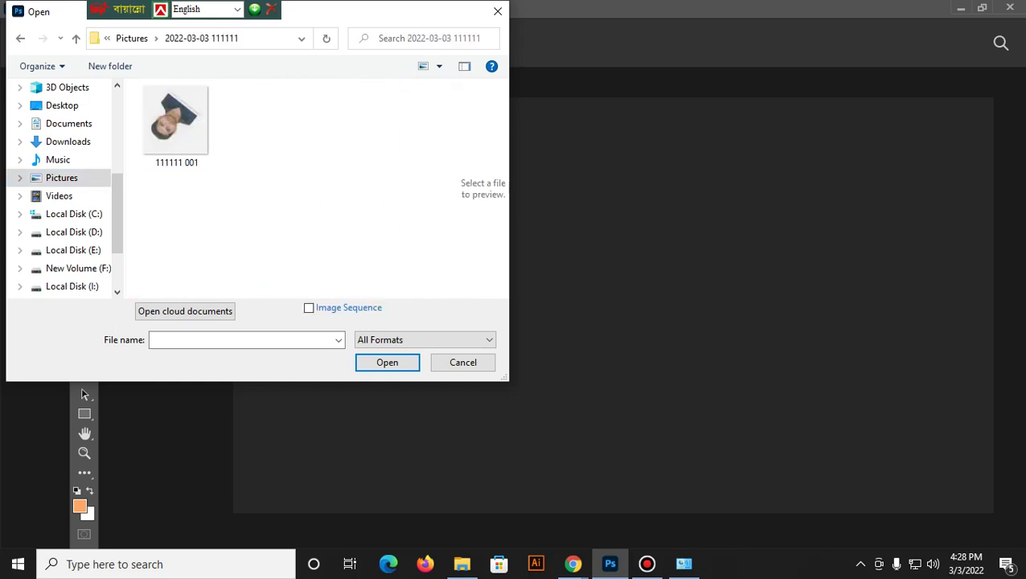
{"action": "left_click", "coordinate": [177, 125]}
{"action": "key", "text": "Return"}
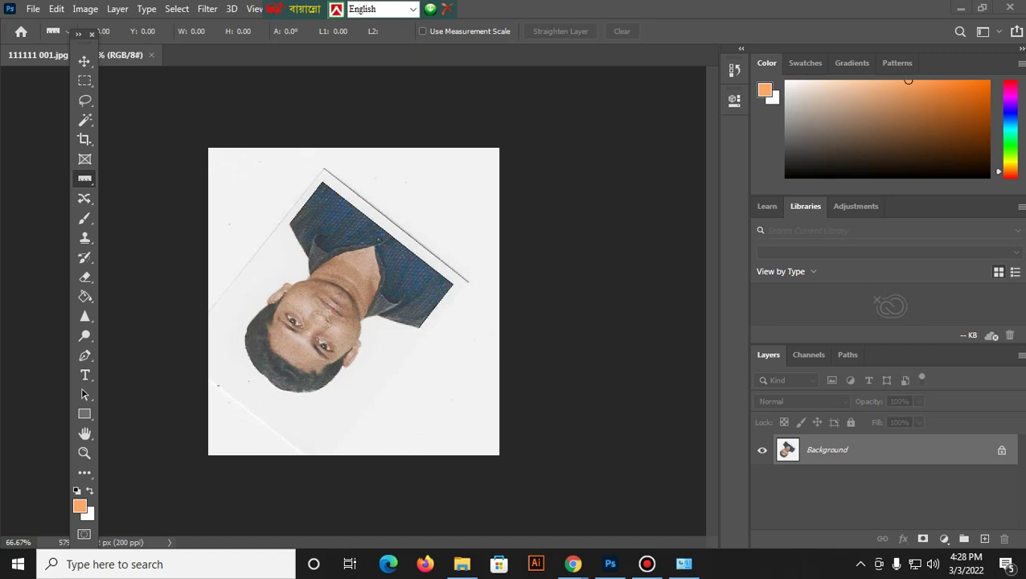
Rotate the whole image 180° so the face is upright
{"action": "left_click", "coordinate": [84, 9]}
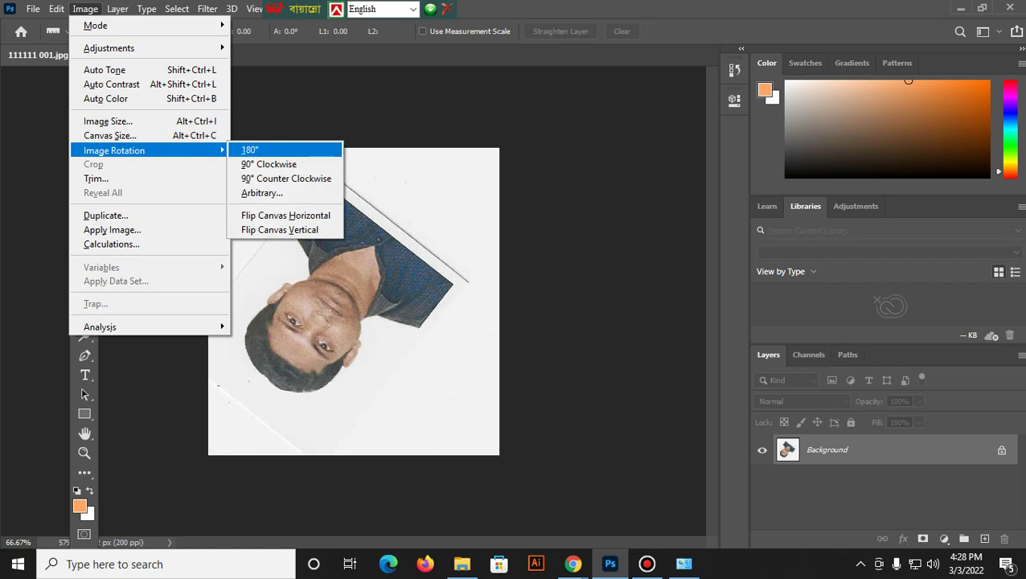
{"action": "left_click", "coordinate": [249, 149]}
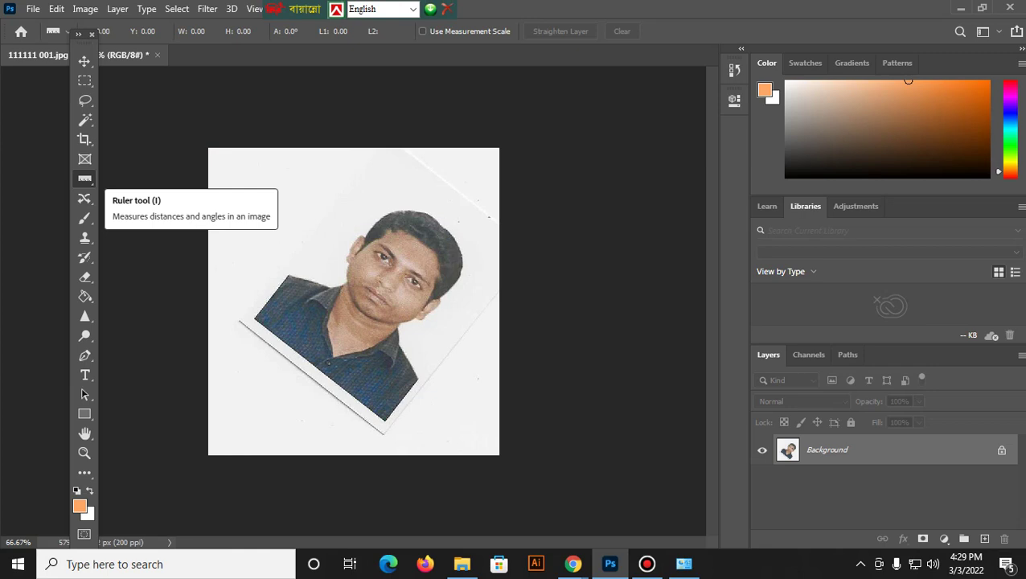
Select the Ruler Tool and draw a line along the print's lower edge
{"action": "right_click", "coordinate": [84, 179]}
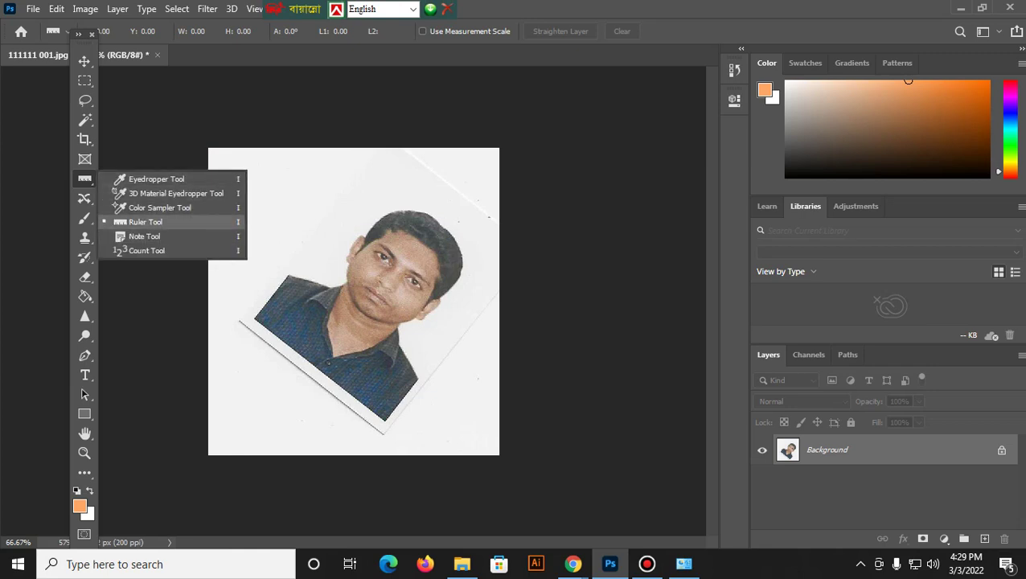
{"action": "left_click", "coordinate": [145, 222]}
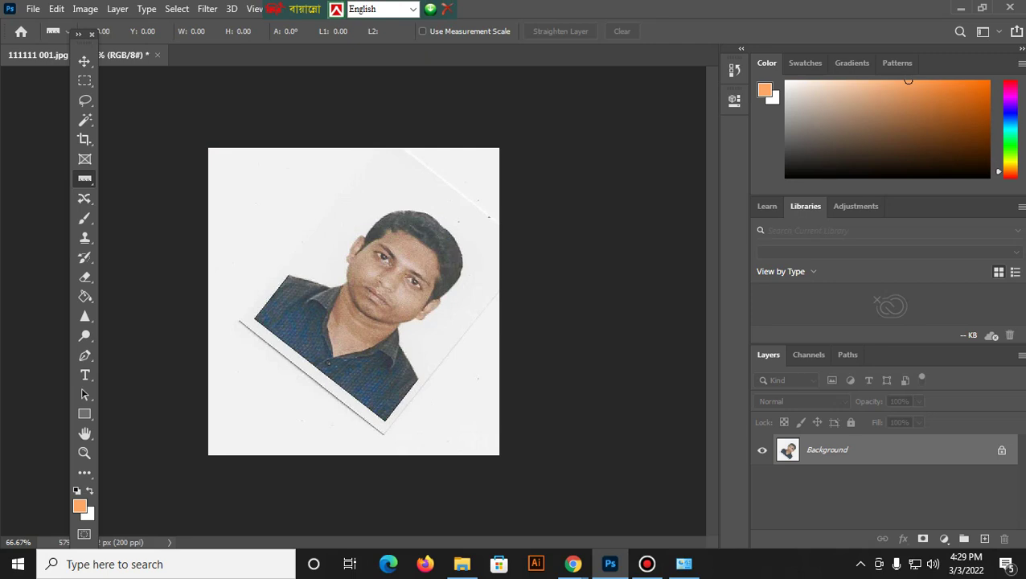
{"action": "left_click_drag", "start_coordinate": [239, 320], "coordinate": [387, 436]}
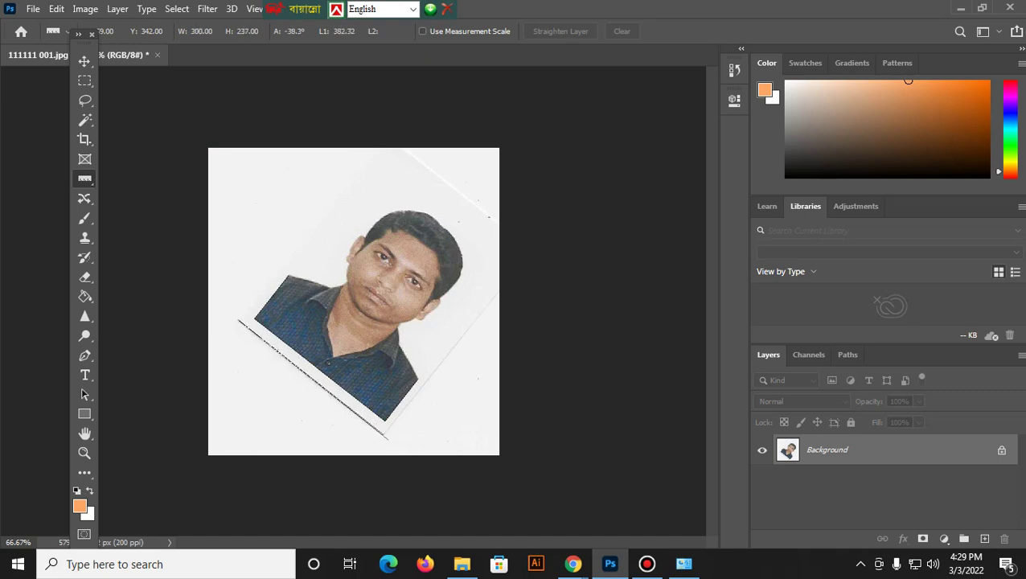
{"action": "left_click_drag", "start_coordinate": [387, 435], "coordinate": [390, 439]}
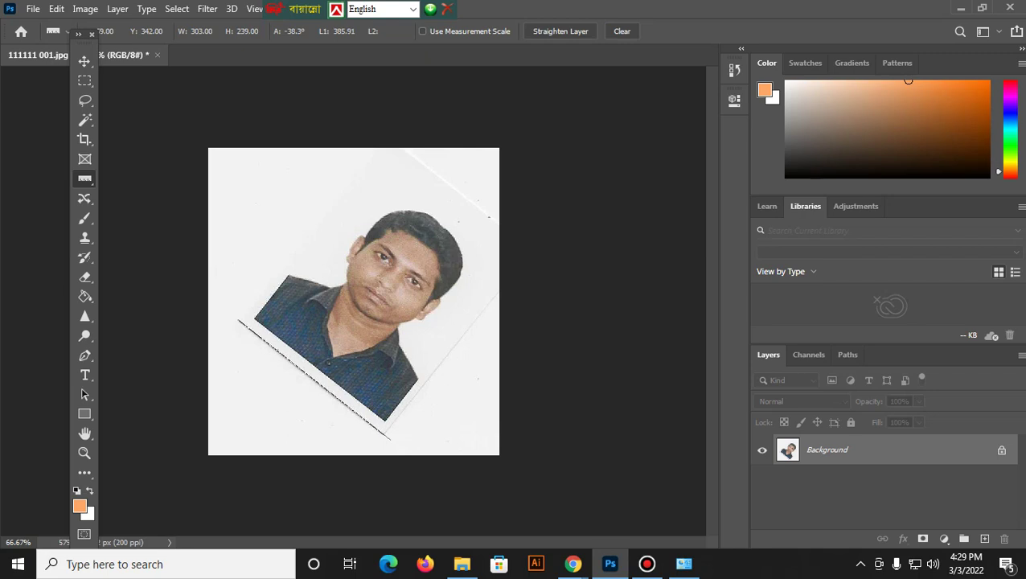
Zoom in to refine the ruler along the bottom edge to -38.3°, then zoom back out
{"action": "key", "text": "ctrl+plus"}
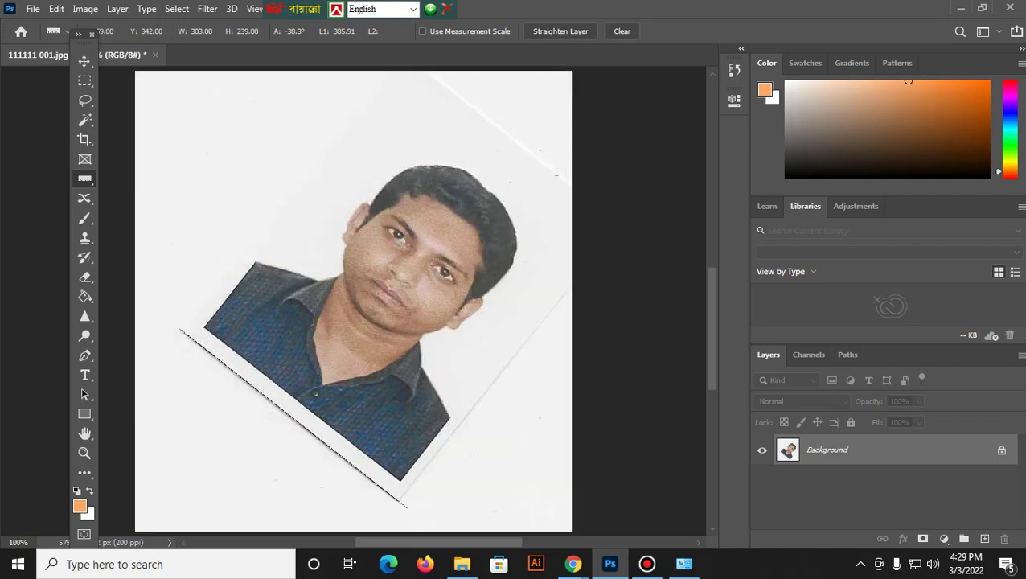
{"action": "key", "text": "ctrl+plus"}
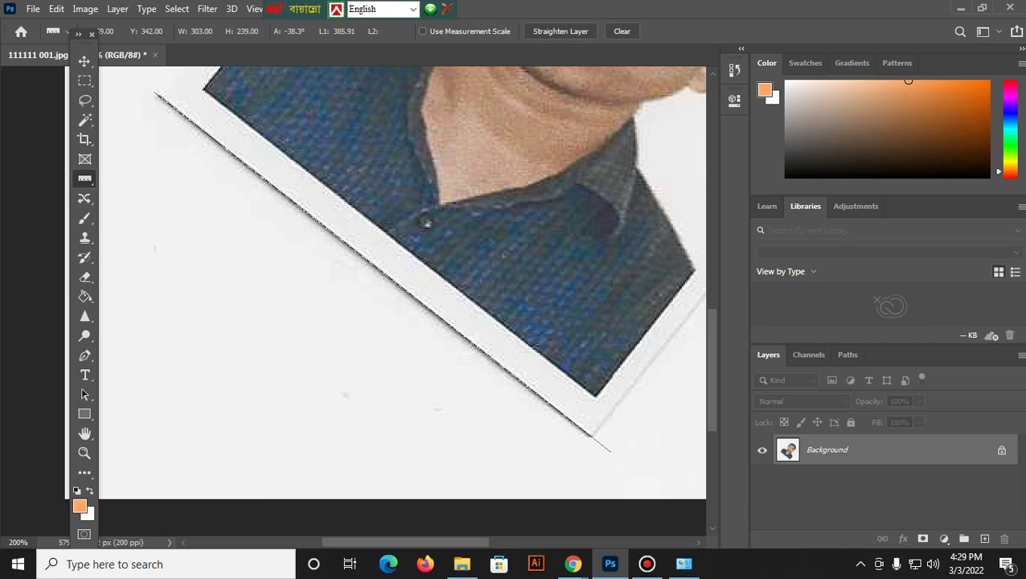
{"action": "left_click_drag", "start_coordinate": [383, 273], "coordinate": [382, 280]}
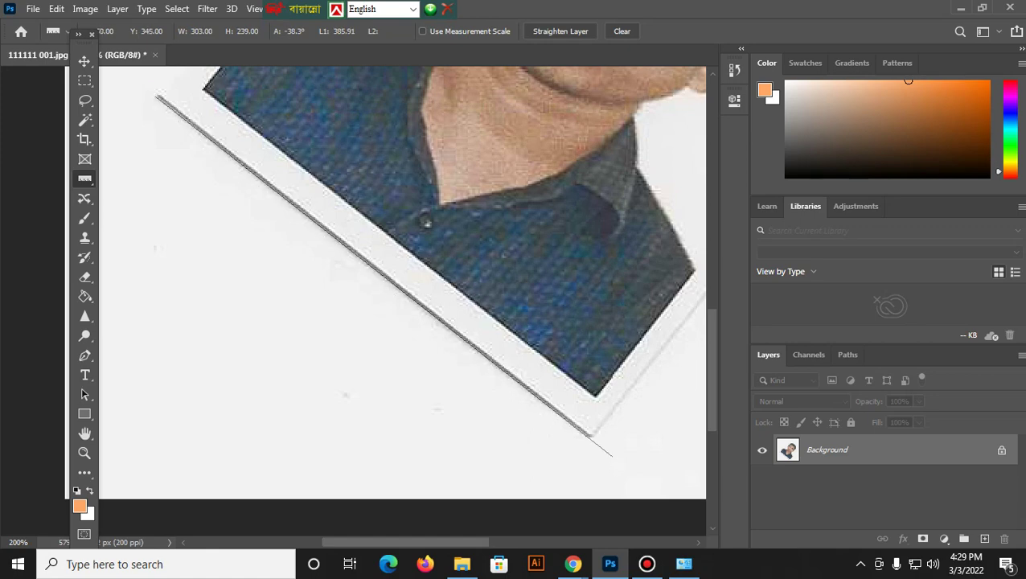
{"action": "left_click_drag", "start_coordinate": [381, 276], "coordinate": [384, 275]}
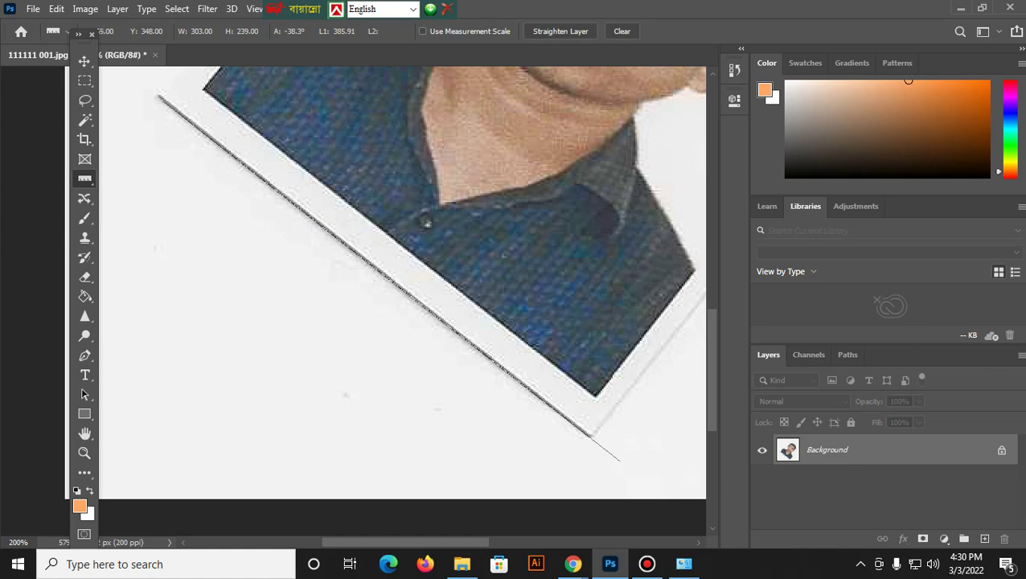
{"action": "left_click_drag", "start_coordinate": [158, 96], "coordinate": [144, 87]}
{"action": "key", "text": "ctrl+minus"}
{"action": "key", "text": "ctrl+minus"}
{"action": "left_click", "coordinate": [85, 9]}
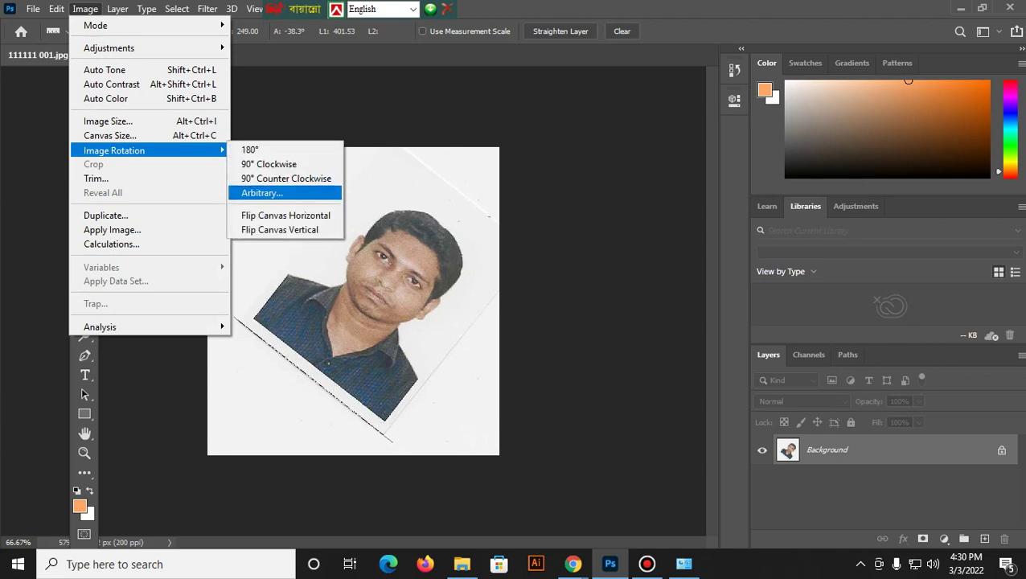
Apply an Arbitrary image rotation of 38.33° counter-clockwise to straighten the scanned portrait
{"action": "left_click", "coordinate": [262, 193]}
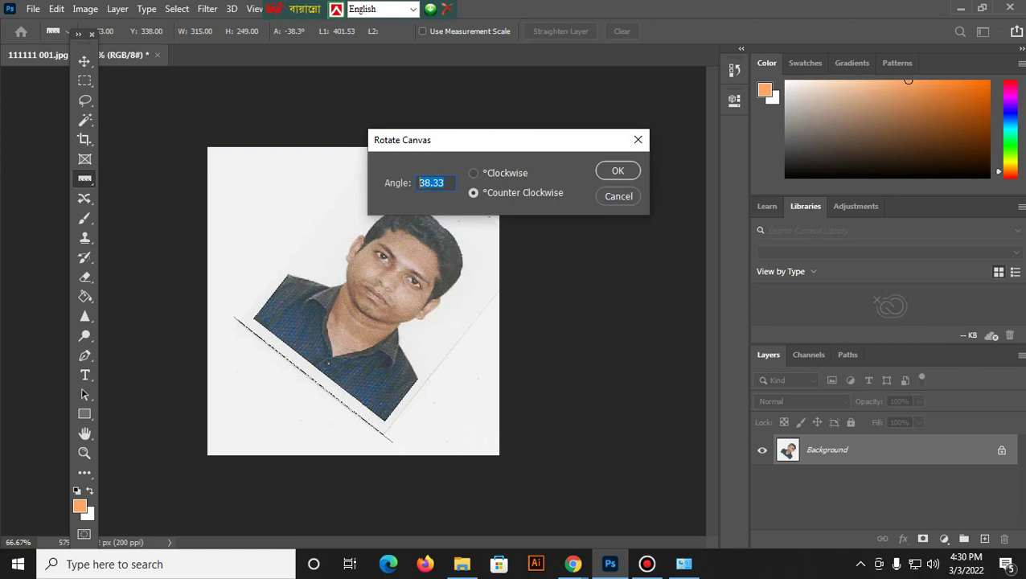
{"action": "left_click", "coordinate": [444, 182]}
{"action": "left_click", "coordinate": [617, 170]}
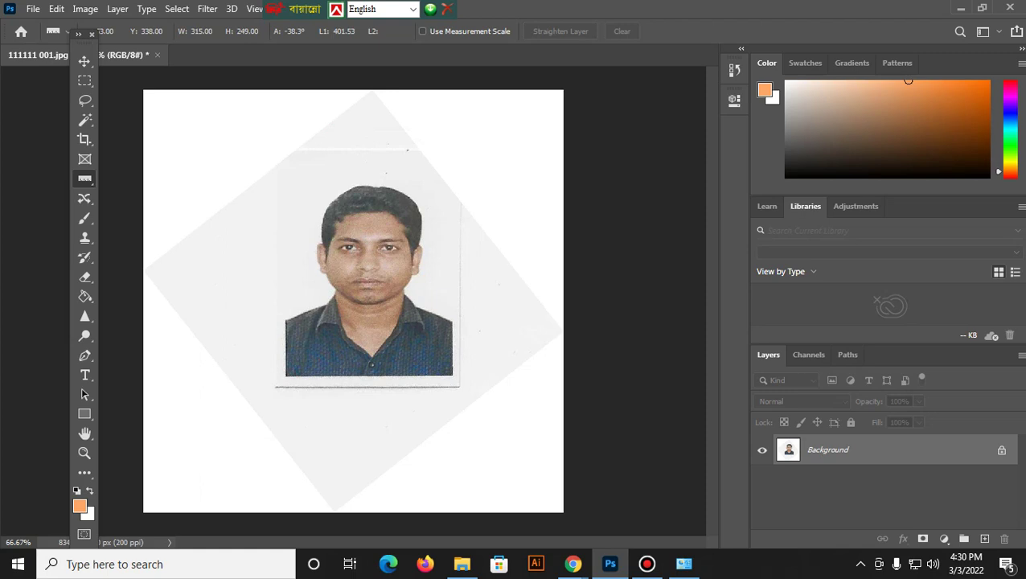
{"action": "right_click", "coordinate": [84, 80]}
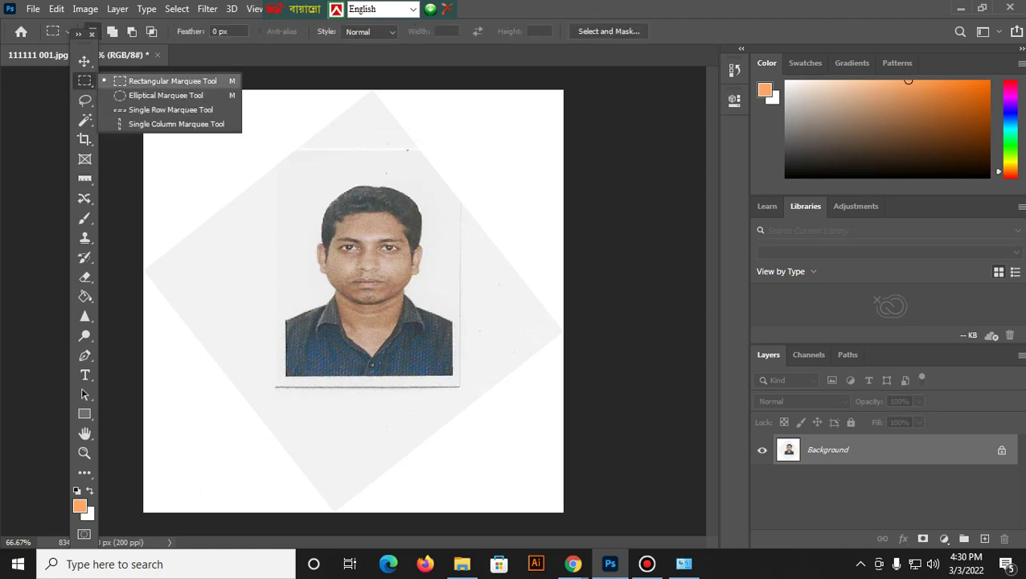
Draw and adjust a rectangular marquee around the straightened photo print
{"action": "left_click", "coordinate": [137, 79]}
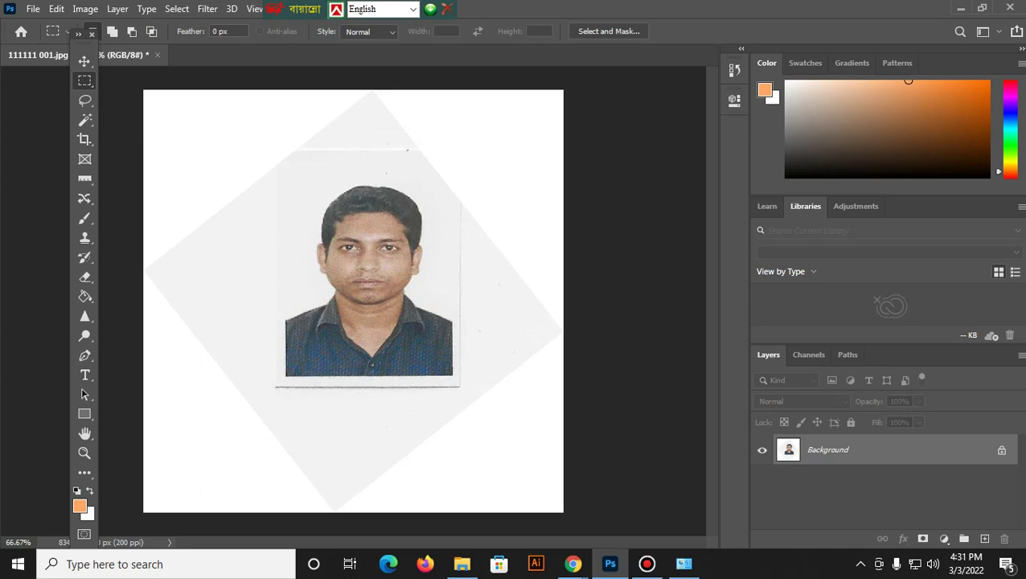
{"action": "left_click_drag", "start_coordinate": [460, 386], "coordinate": [273, 170]}
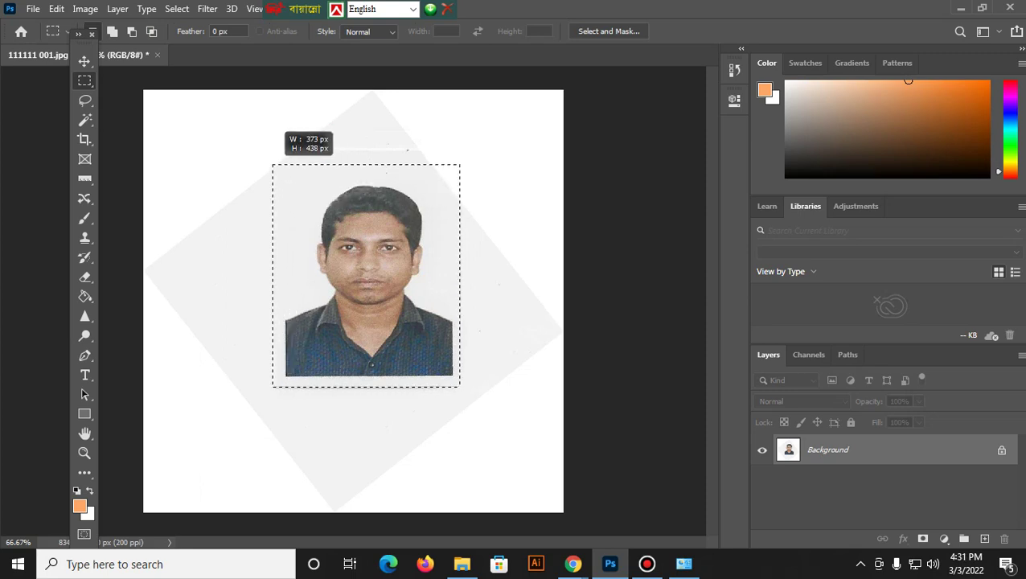
{"action": "left_click_drag", "start_coordinate": [274, 170], "coordinate": [276, 170]}
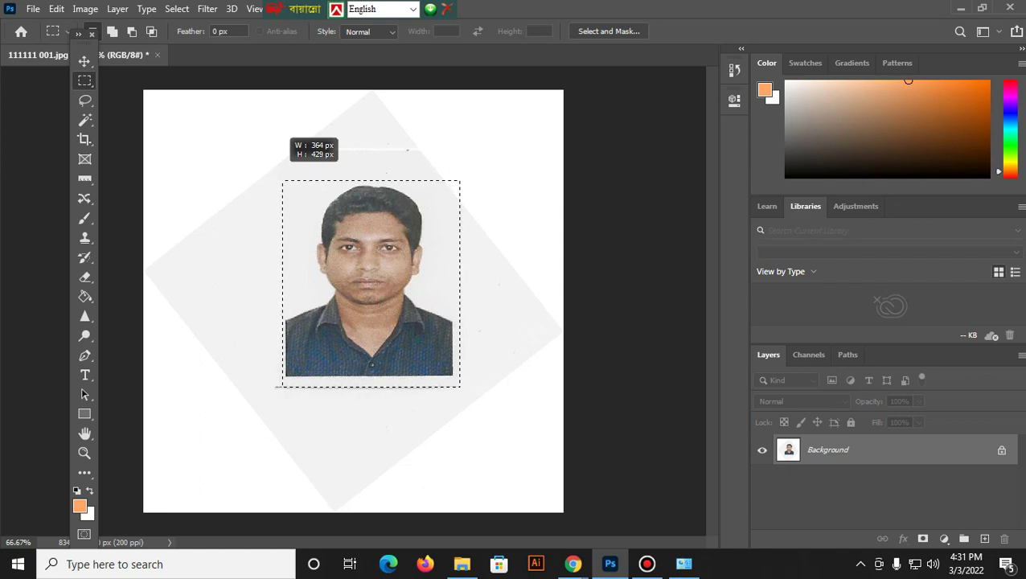
{"action": "left_click_drag", "start_coordinate": [276, 170], "coordinate": [274, 166]}
{"action": "key", "text": "ctrl+d"}
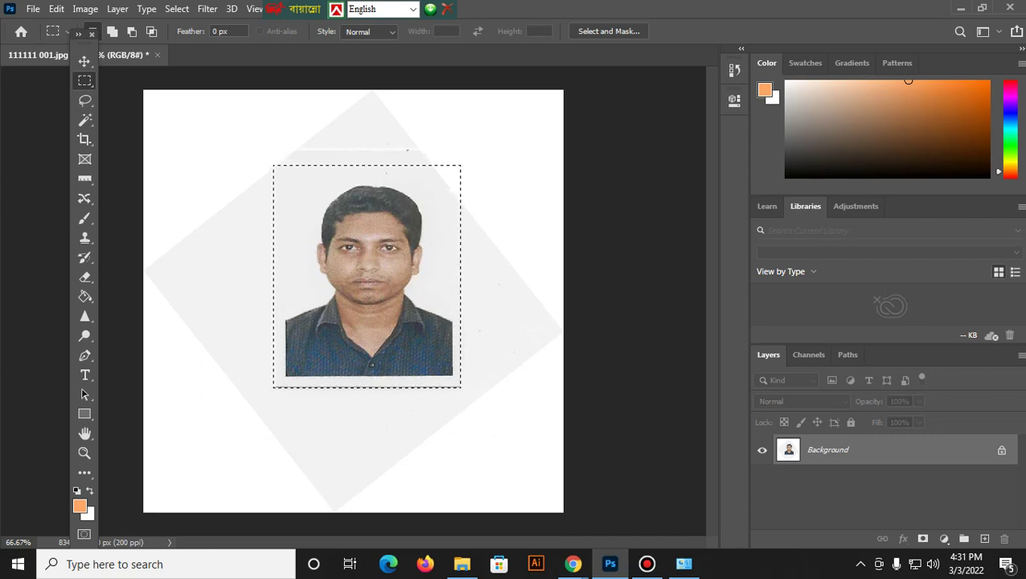
Crop the canvas to the selection, then undo the crop
{"action": "key", "text": "alt+i"}
{"action": "key", "text": "p"}
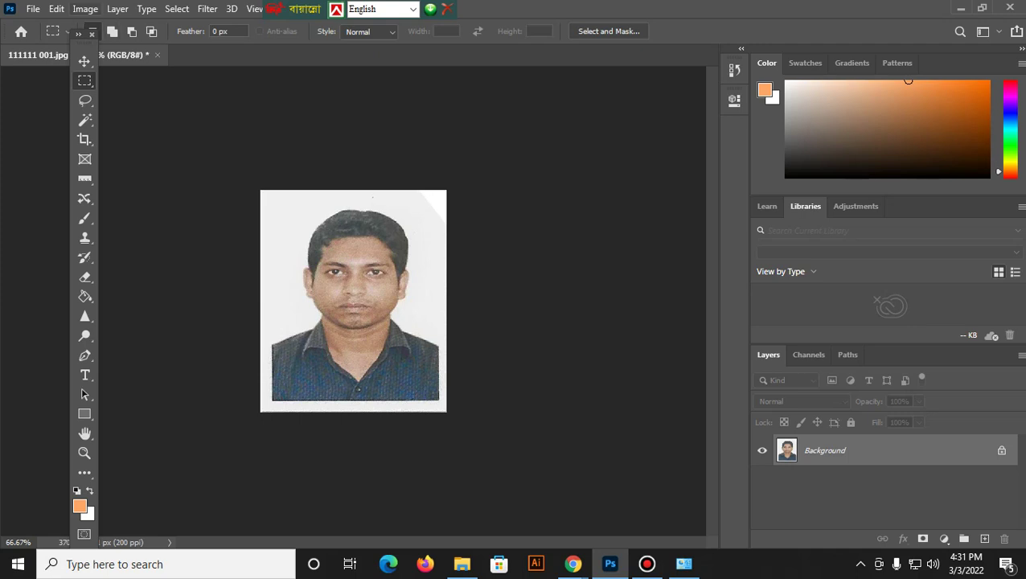
{"action": "key", "text": "ctrl+z"}
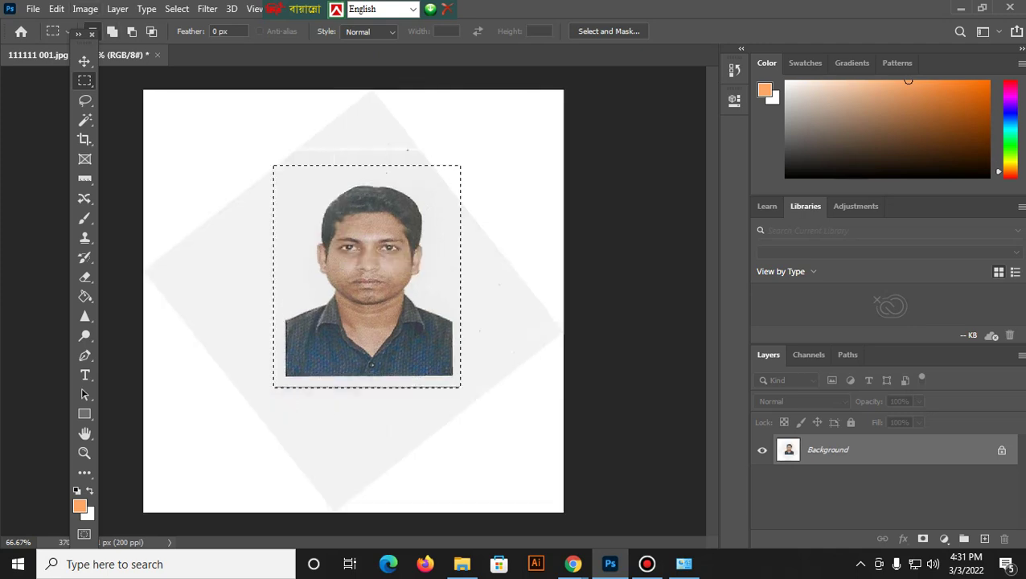
{"action": "key", "text": "ctrl+z"}
Crop to the portrait selection, deselect, and unlock the Background as Layer 0
{"action": "key", "text": "alt+i"}
{"action": "key", "text": "Up"}
{"action": "key", "text": "Up"}
{"action": "key", "text": "Up"}
{"action": "key", "text": "Up"}
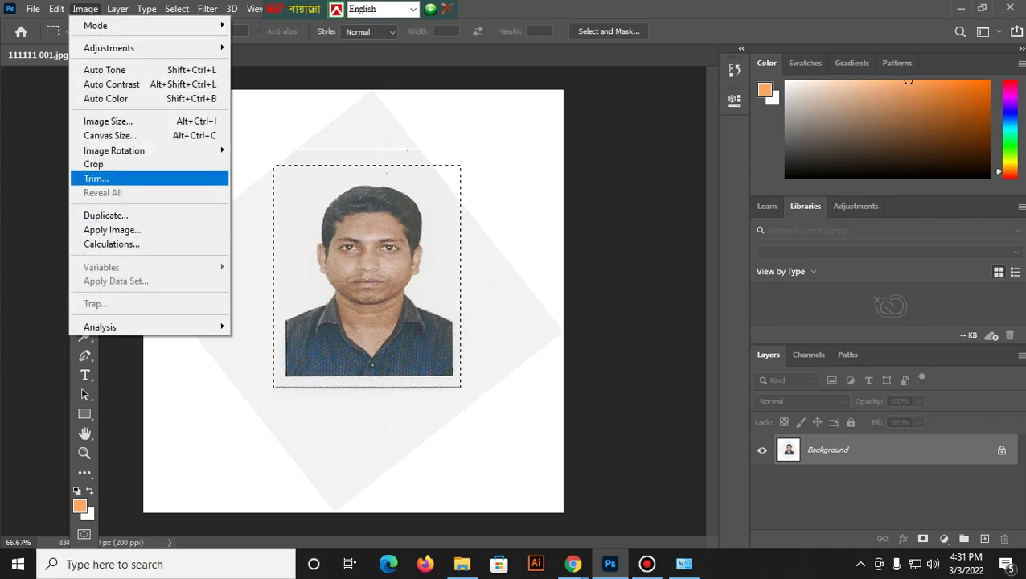
{"action": "key", "text": "Up"}
{"action": "key", "text": "Return"}
{"action": "key", "text": "ctrl+d"}
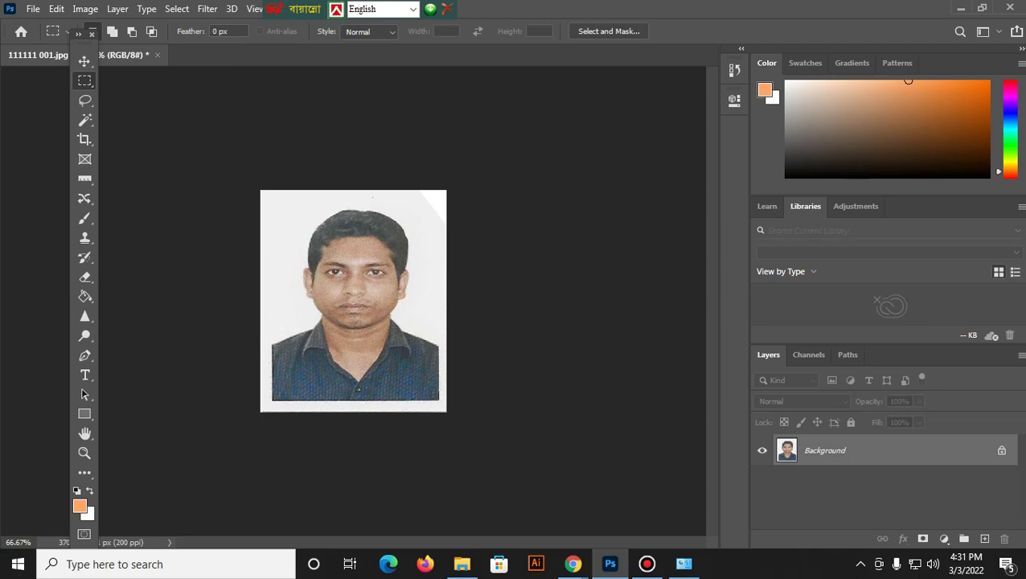
{"action": "double_click", "coordinate": [825, 450]}
{"action": "key", "text": "Return"}
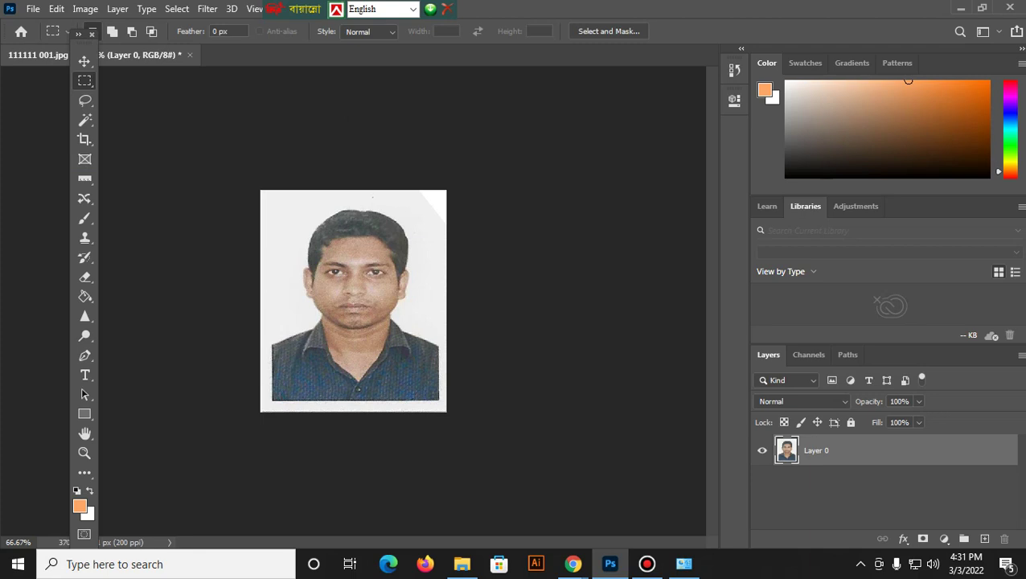
Free-transform Layer 0 a quarter turn sideways, then measure its left edge with the Ruler
{"action": "key", "text": "ctrl+t"}
{"action": "left_click_drag", "start_coordinate": [462, 214], "coordinate": [269, 193]}
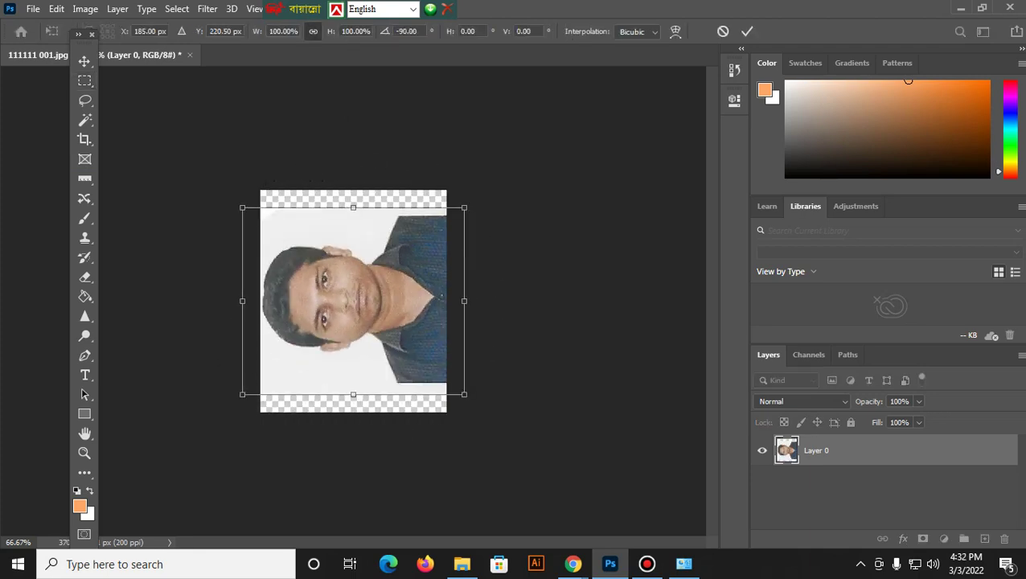
{"action": "key", "text": "Return"}
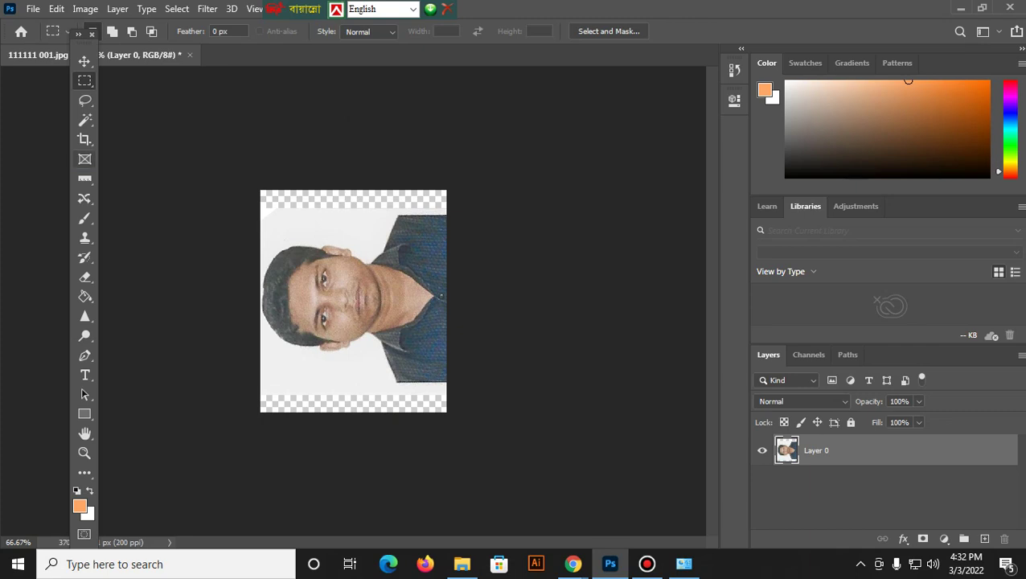
{"action": "left_click", "coordinate": [84, 178]}
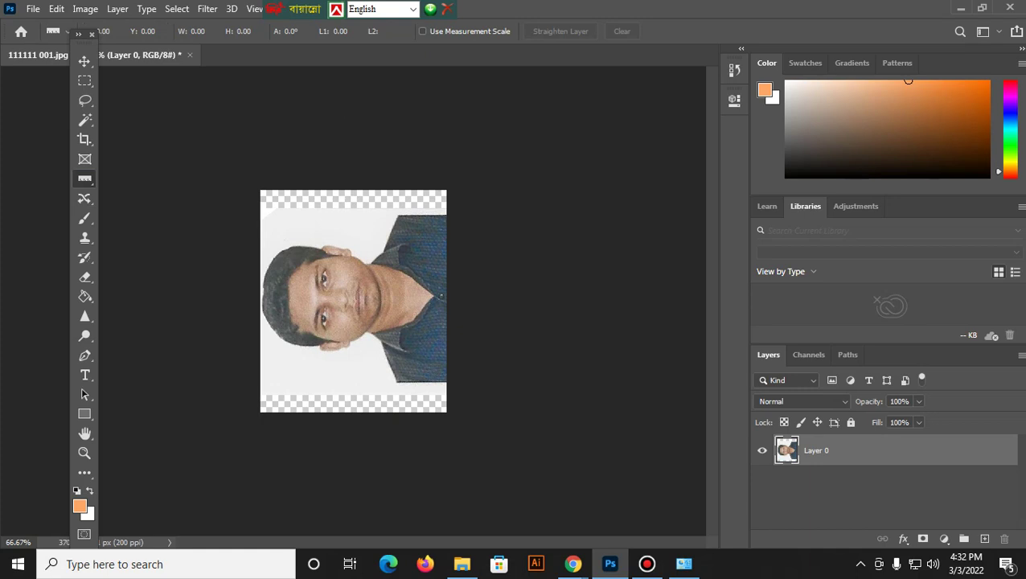
{"action": "left_click_drag", "start_coordinate": [260, 211], "coordinate": [260, 406]}
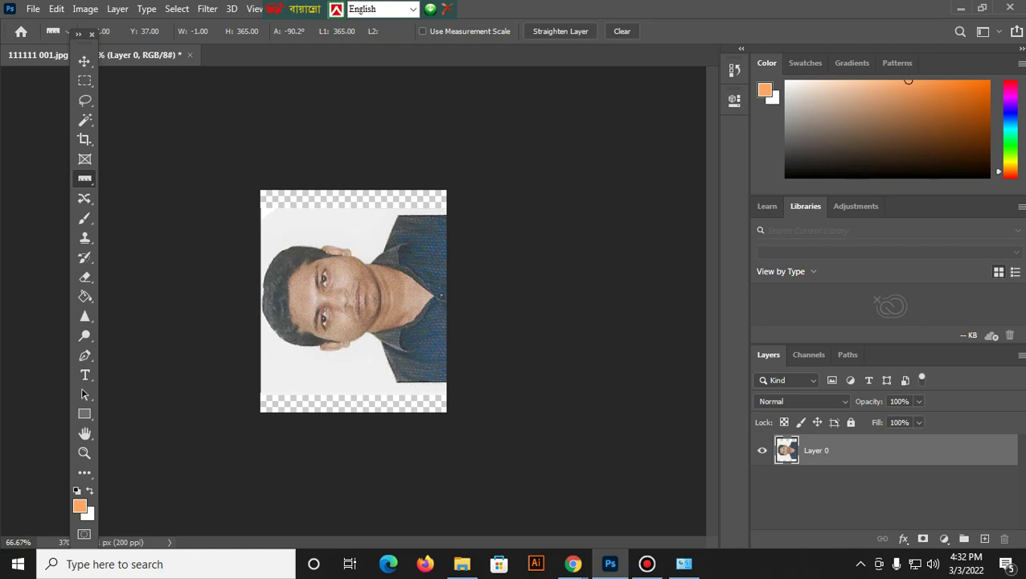
Rotate the whole canvas 90° clockwise twice
{"action": "left_click", "coordinate": [85, 9]}
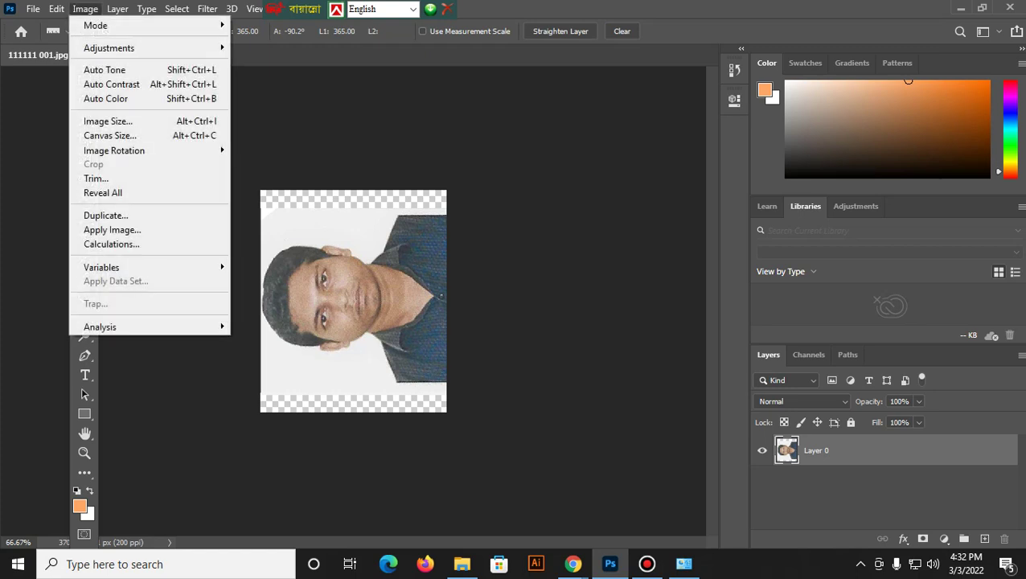
{"action": "left_click", "coordinate": [118, 9]}
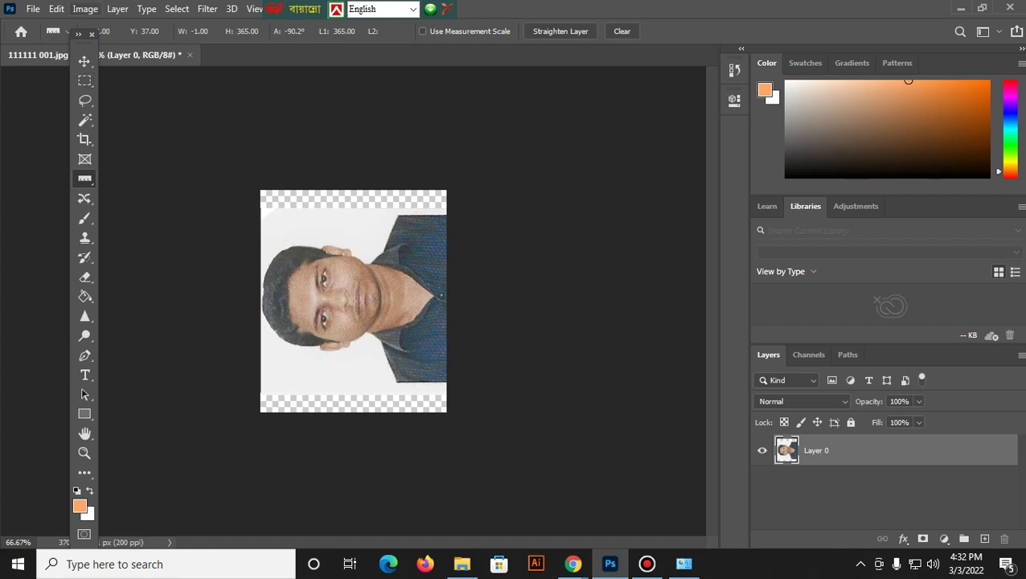
{"action": "left_click", "coordinate": [85, 9]}
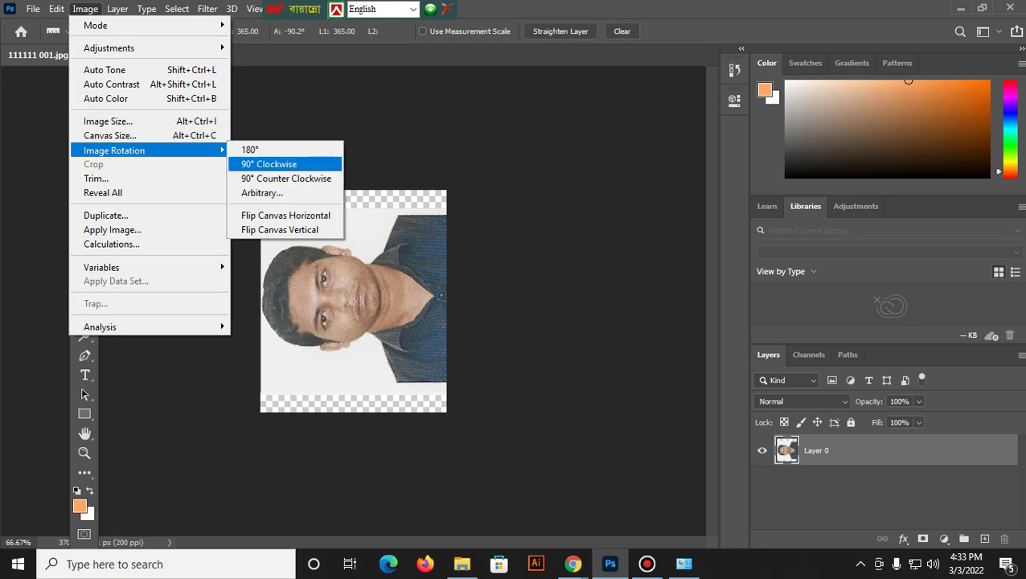
{"action": "left_click", "coordinate": [269, 164]}
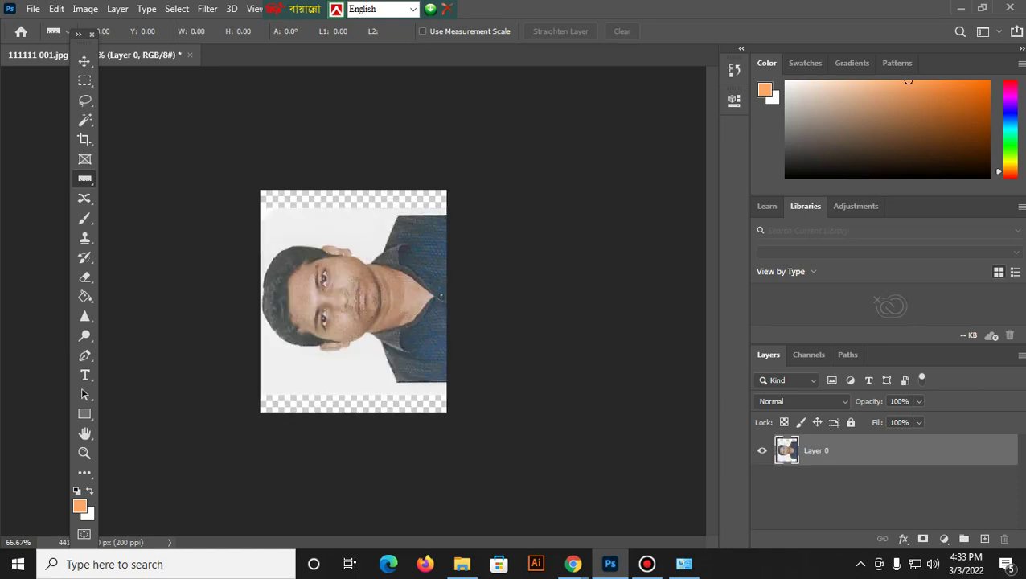
{"action": "left_click", "coordinate": [86, 9]}
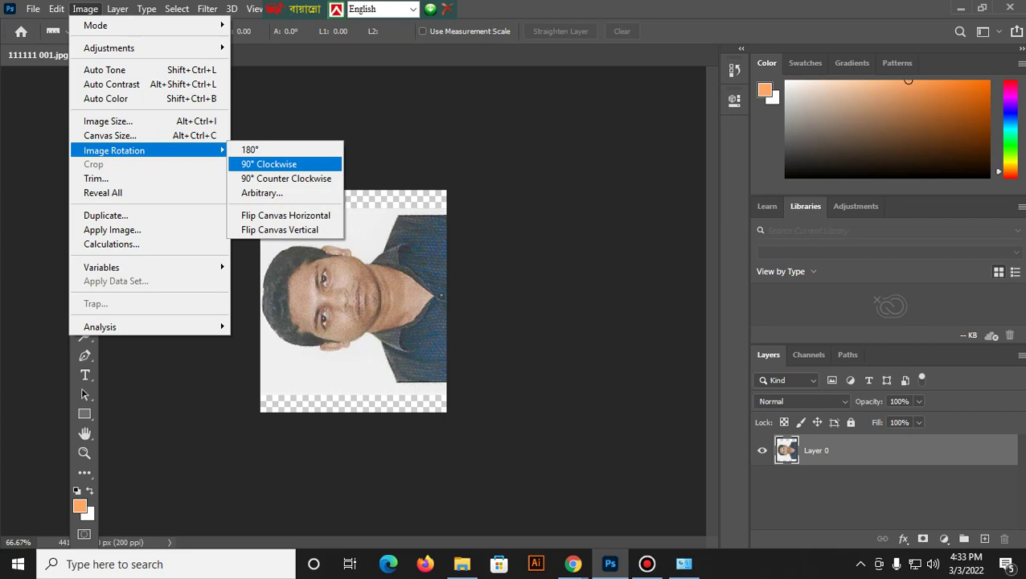
{"action": "left_click", "coordinate": [269, 164]}
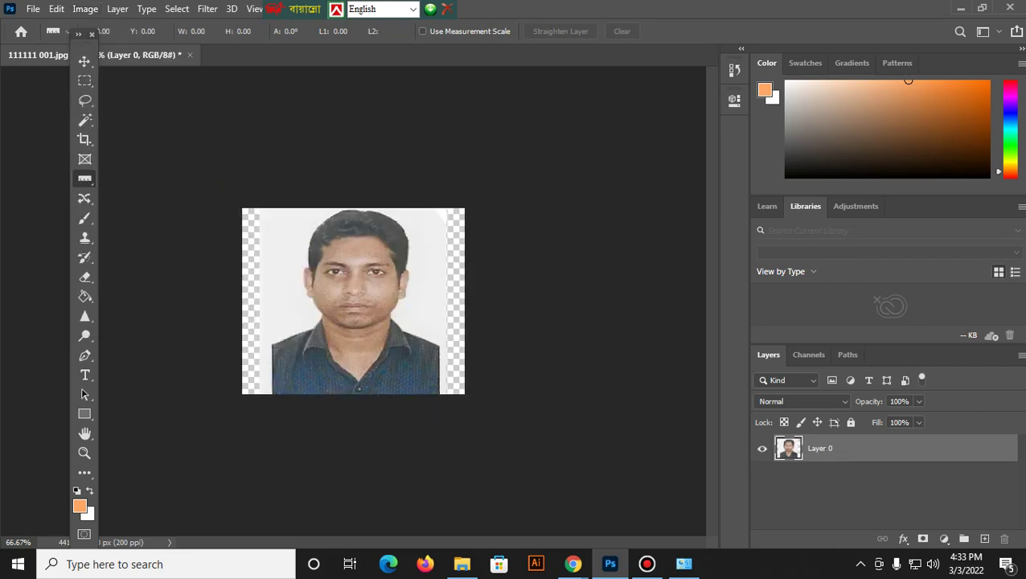
Free-transform the photo layer 90°, then rotate the canvas 90° counter-clockwise
{"action": "key", "text": "ctrl+t"}
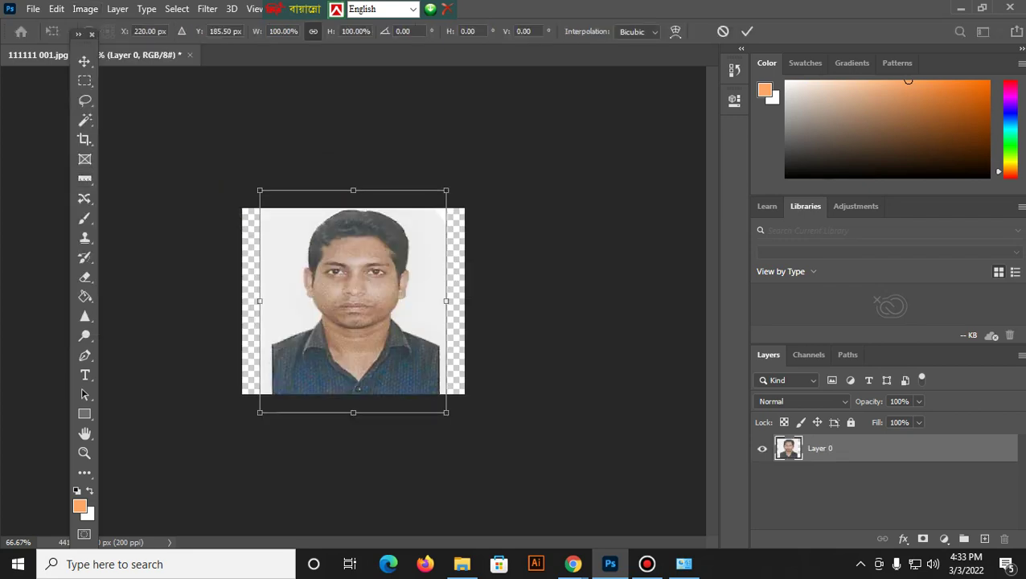
{"action": "left_click_drag", "start_coordinate": [530, 229], "coordinate": [547, 428]}
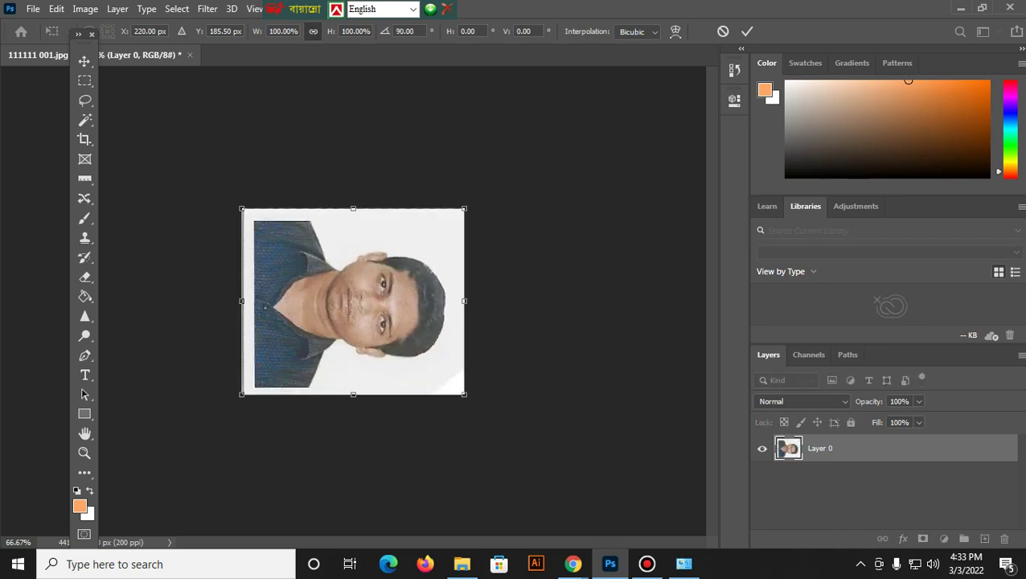
{"action": "key", "text": "Return"}
{"action": "left_click", "coordinate": [85, 9]}
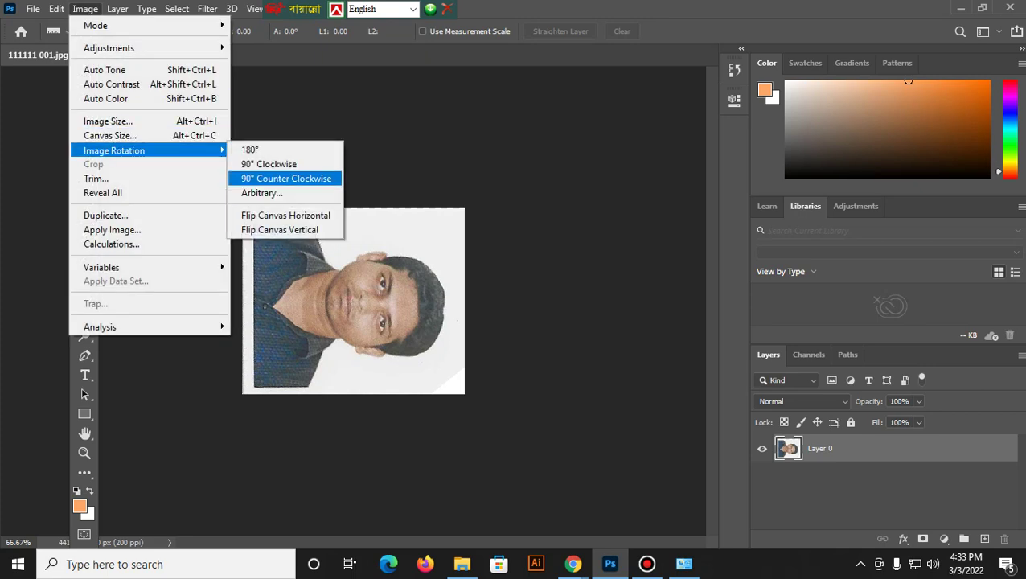
{"action": "left_click", "coordinate": [285, 178]}
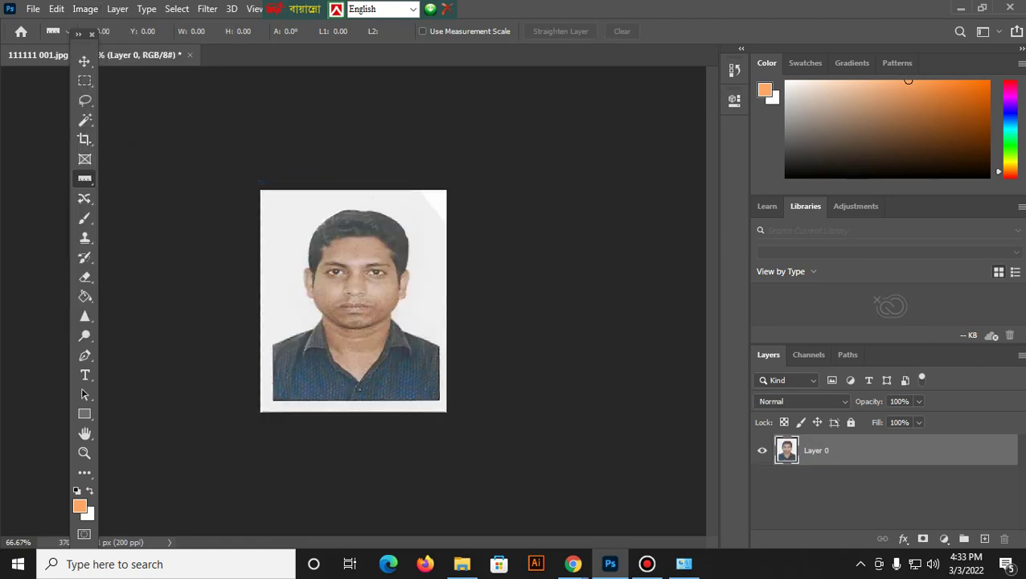
Spin the photo upside down, then rotate the canvas 180° so the portrait stands upright
{"action": "key", "text": "ctrl+t"}
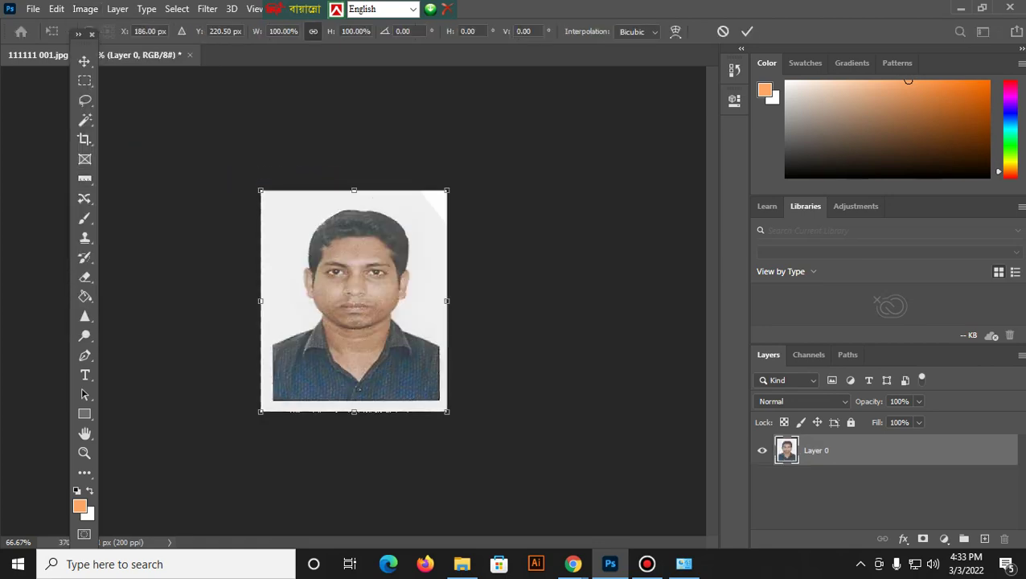
{"action": "mouse_move", "coordinate": [478, 234]}
{"action": "left_mouse_down"}
{"action": "mouse_move", "coordinate": [326, 422]}
{"action": "mouse_move", "coordinate": [260, 410]}
{"action": "left_mouse_up"}
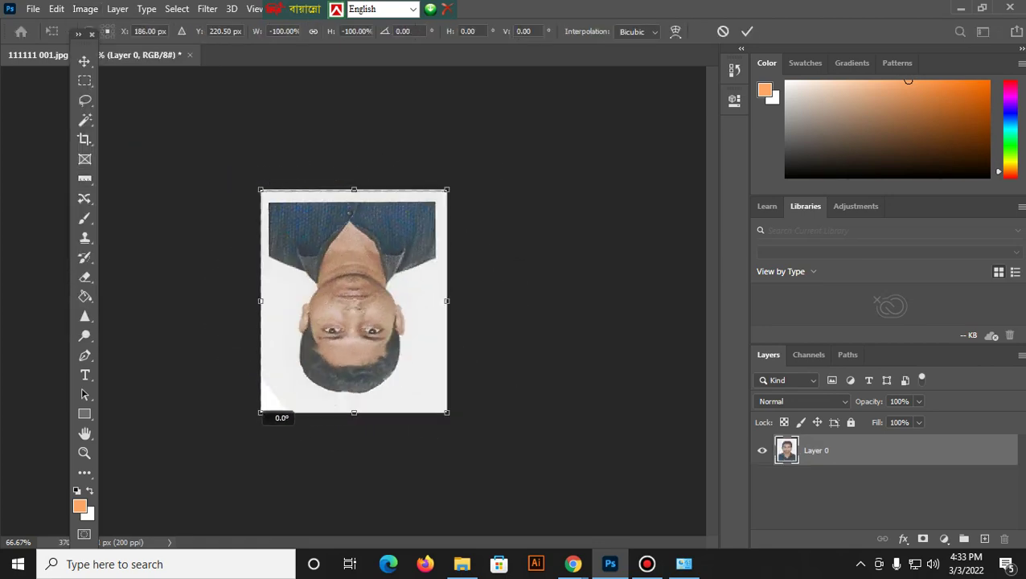
{"action": "key", "text": "Return"}
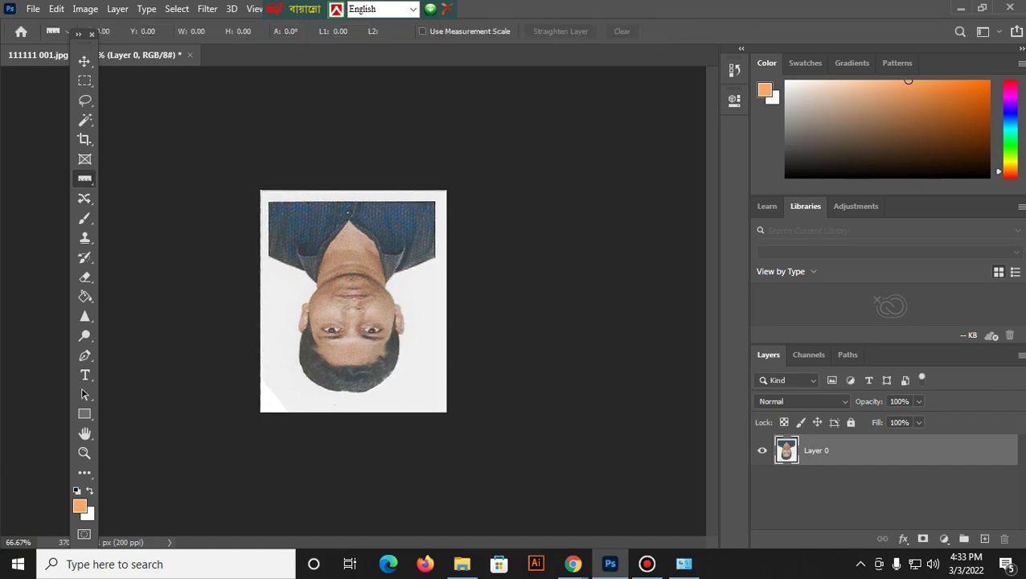
{"action": "left_click", "coordinate": [85, 9]}
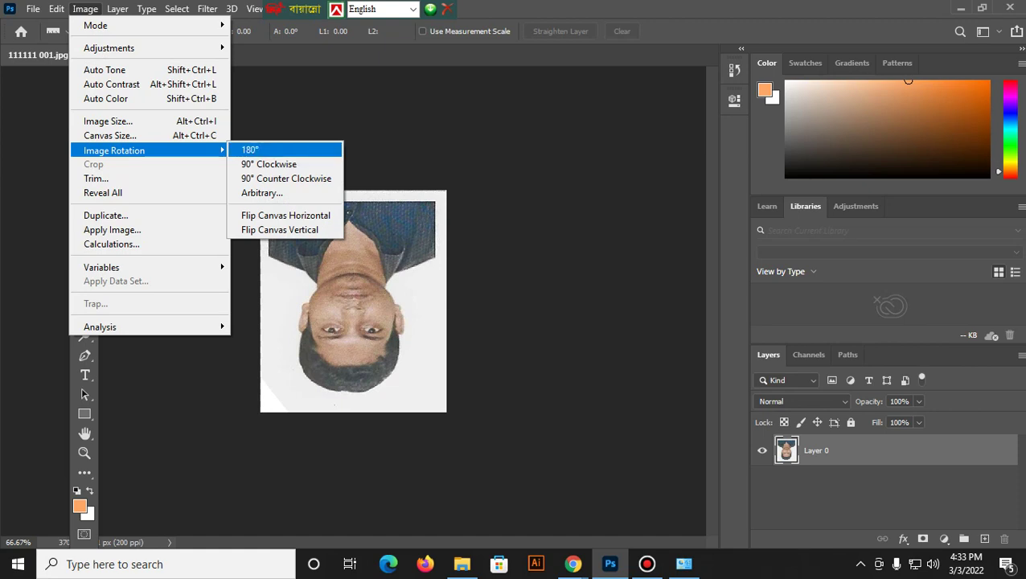
{"action": "left_click", "coordinate": [250, 149]}
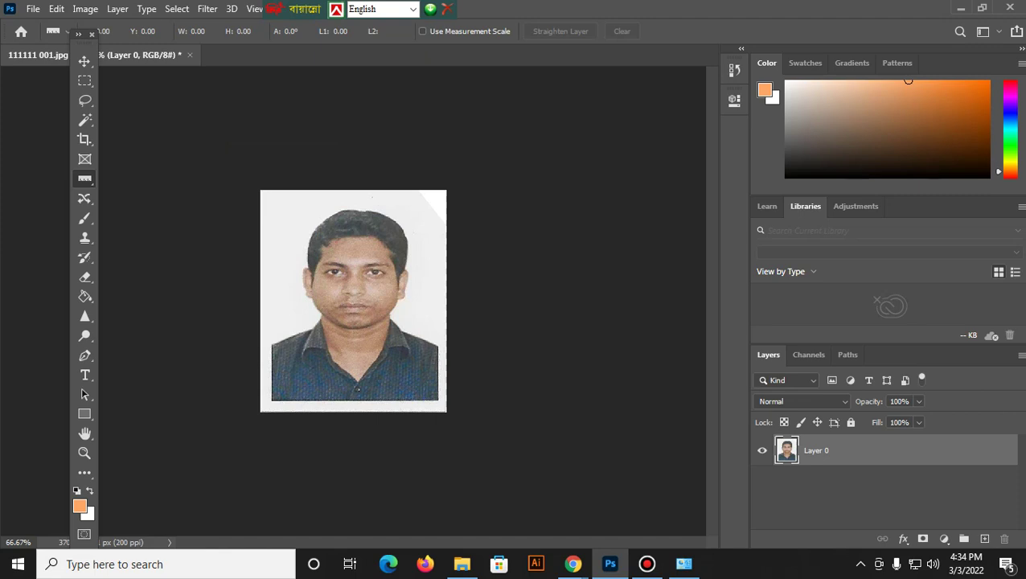
Tilt the photo about 13° clockwise and nudge it up and right
{"action": "key", "text": "ctrl+t"}
{"action": "left_click_drag", "start_coordinate": [445, 148], "coordinate": [479, 174]}
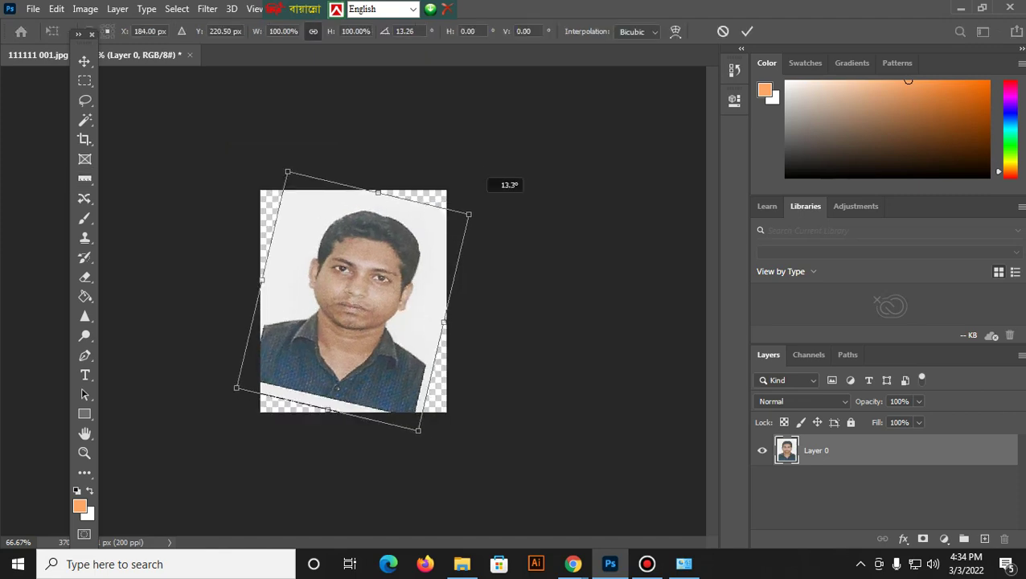
{"action": "left_click_drag", "start_coordinate": [353, 297], "coordinate": [363, 287]}
{"action": "key", "text": "Return"}
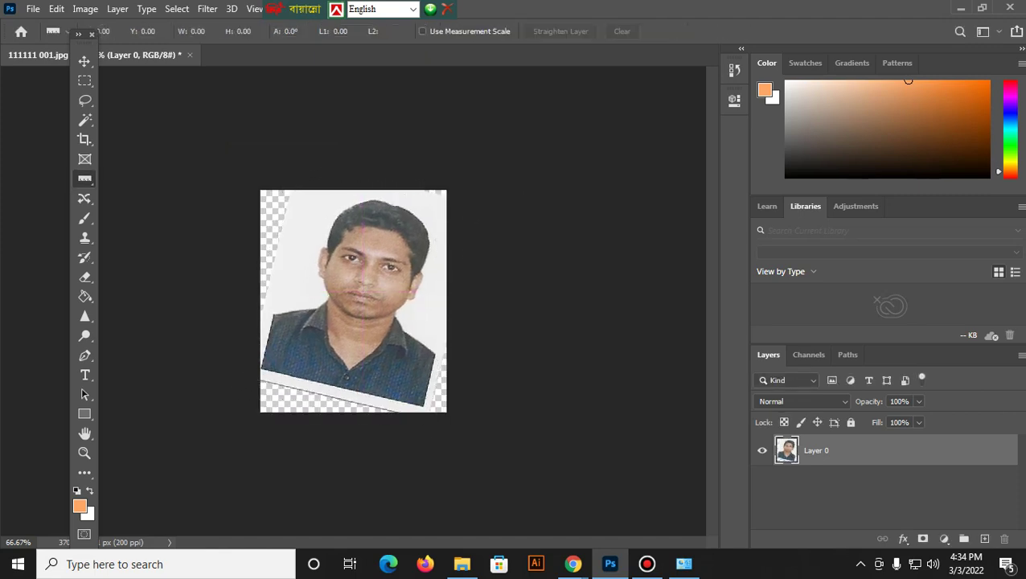
{"action": "right_click", "coordinate": [85, 178]}
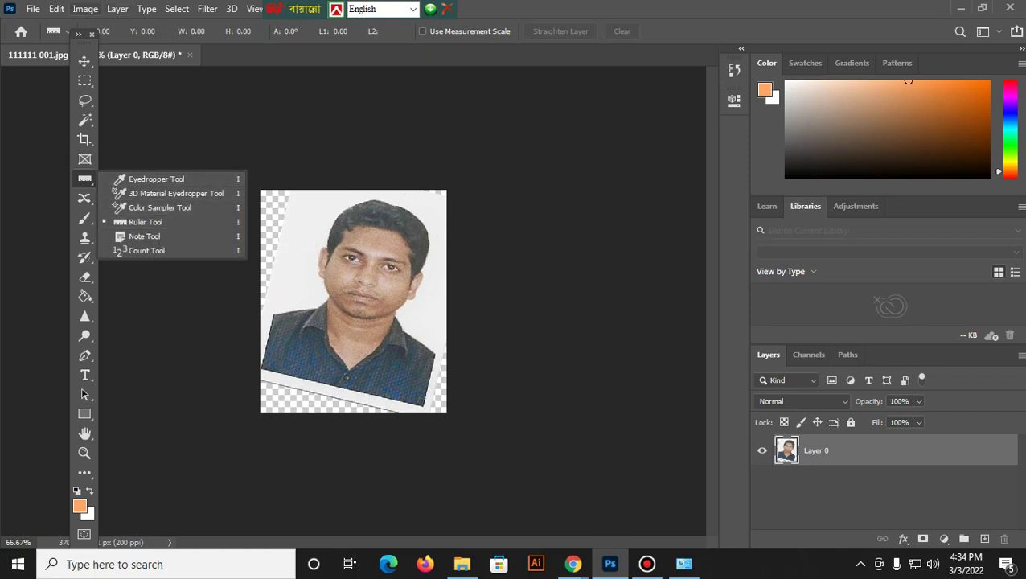
{"action": "left_click", "coordinate": [84, 9]}
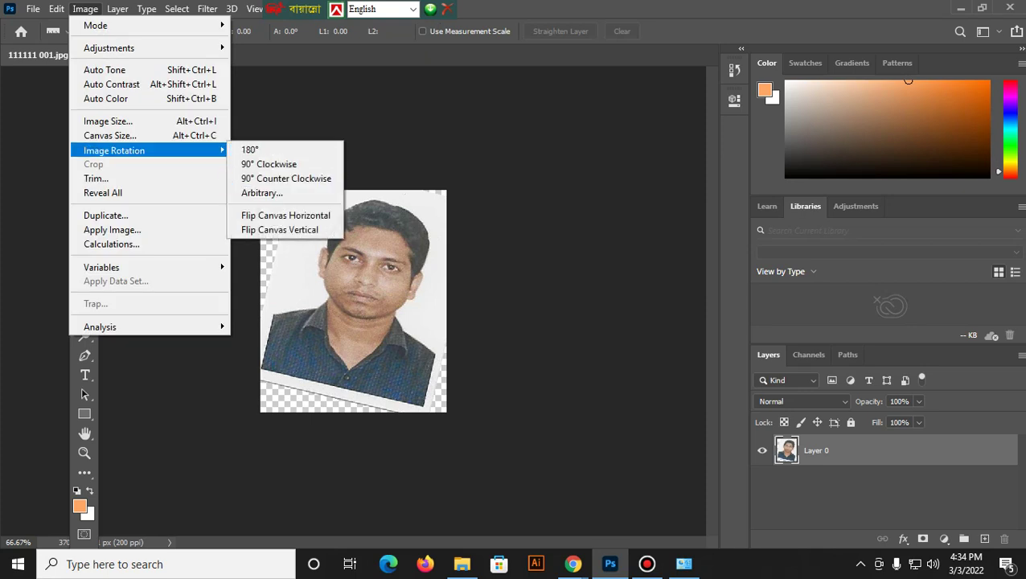
{"action": "key", "text": "Escape"}
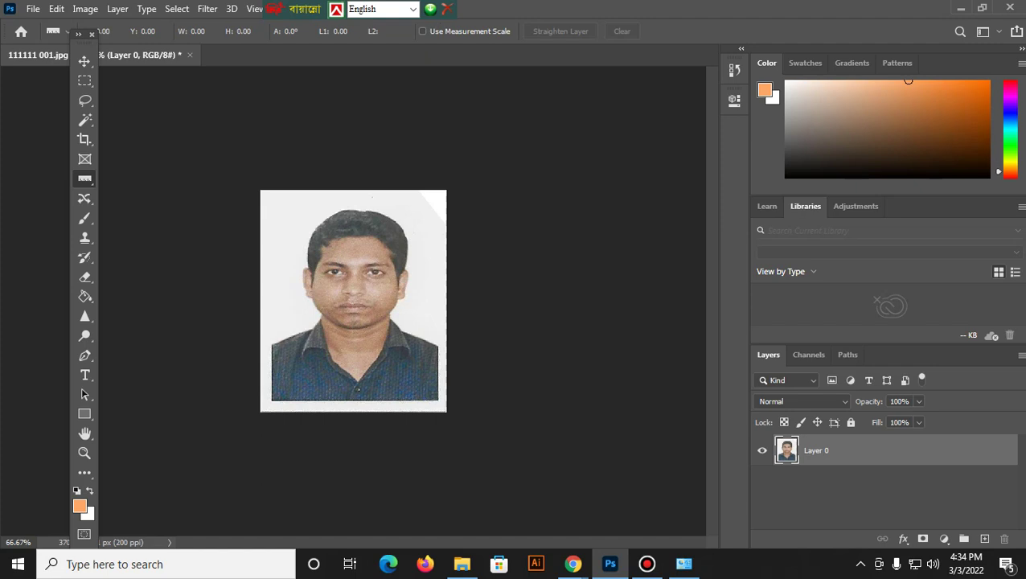
Rotate the photo layer 90° clockwise, then the canvas 90° counter-clockwise
{"action": "key", "text": "ctrl+t"}
{"action": "left_click_drag", "start_coordinate": [482, 197], "coordinate": [508, 387]}
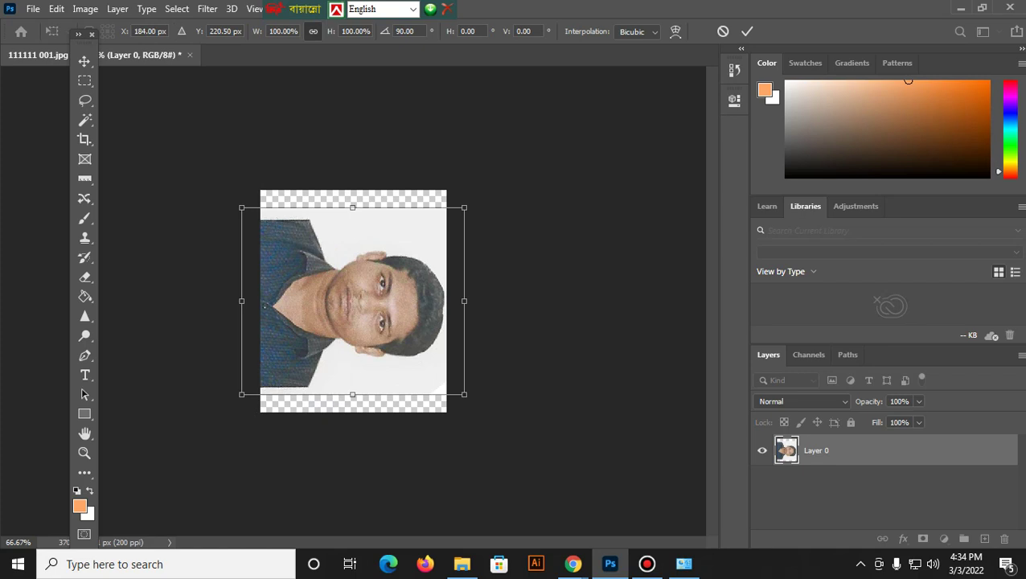
{"action": "key", "text": "Return"}
{"action": "key", "text": "i"}
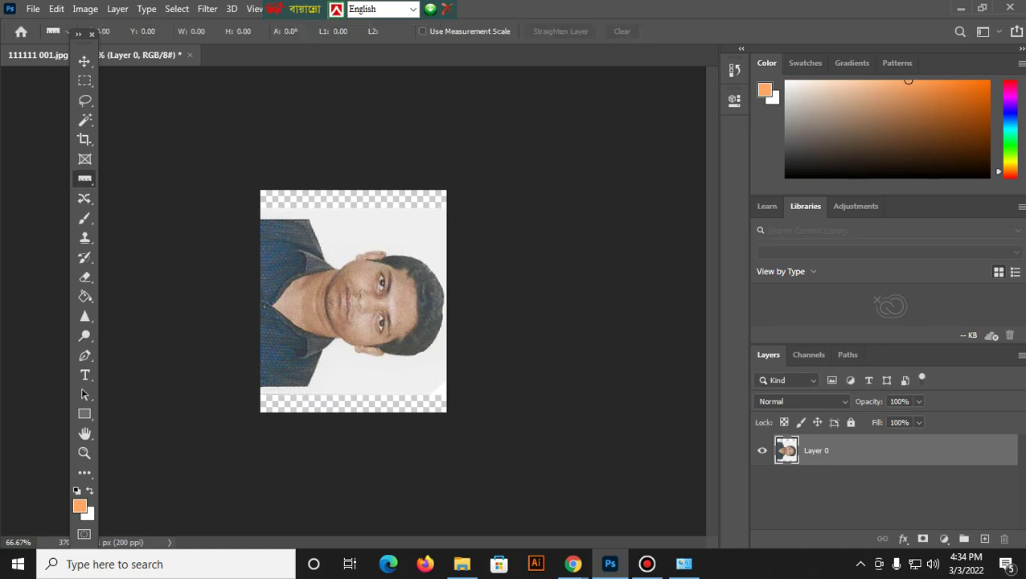
{"action": "left_click", "coordinate": [84, 9]}
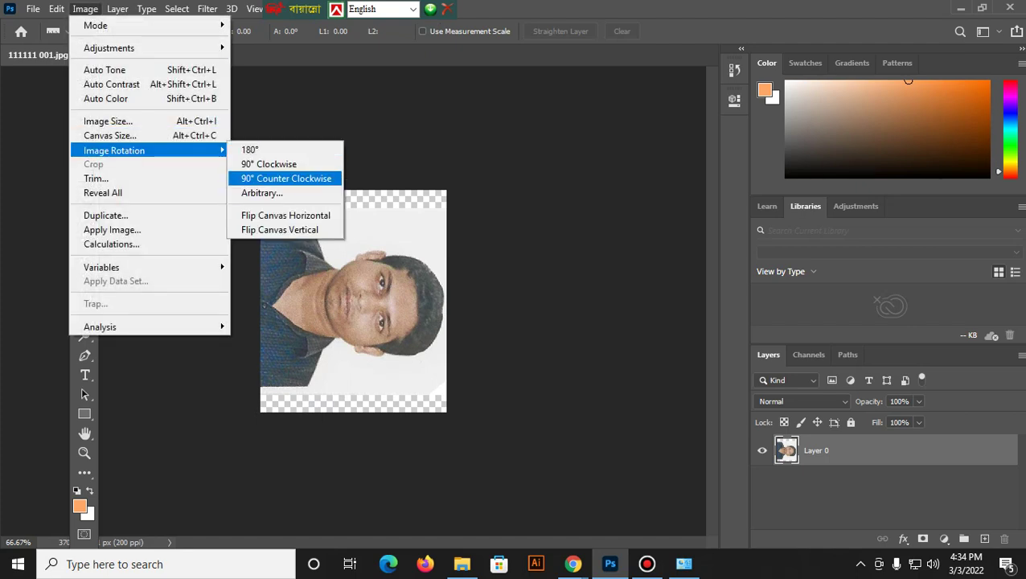
{"action": "left_click", "coordinate": [286, 178]}
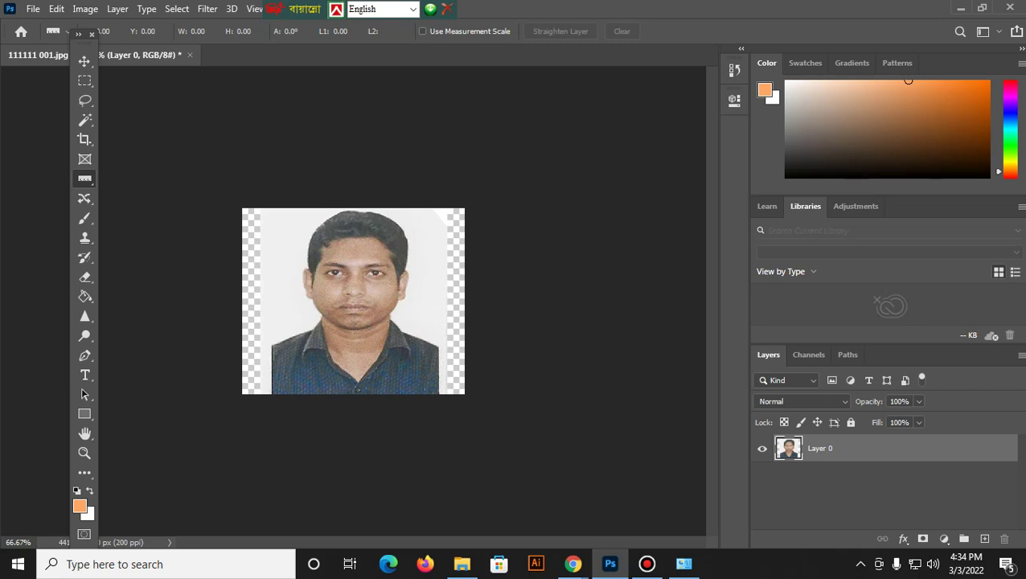
Rotate the photo layer to -90° so it lies on its side
{"action": "key", "text": "ctrl+t"}
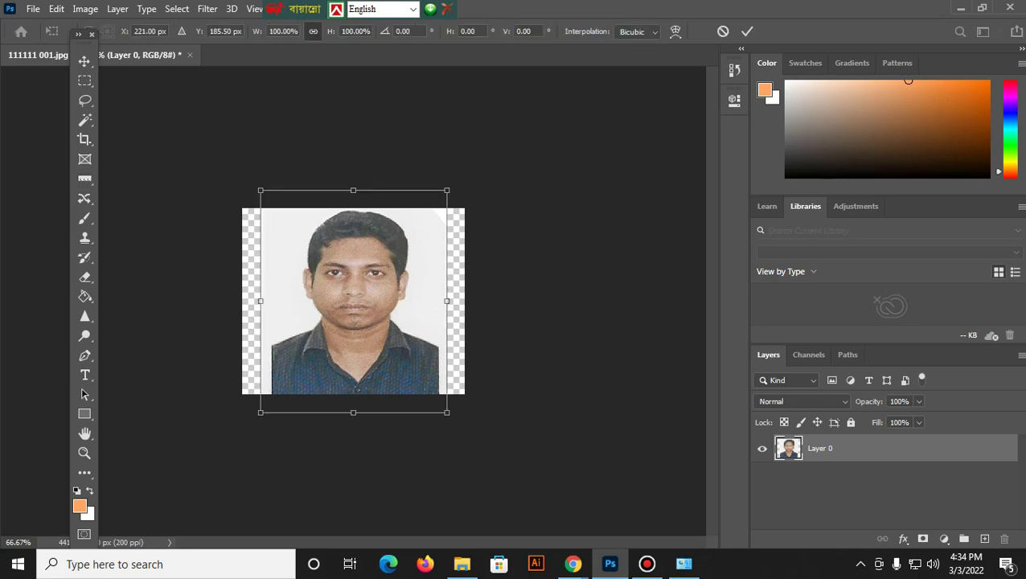
{"action": "left_click_drag", "start_coordinate": [460, 178], "coordinate": [294, 207]}
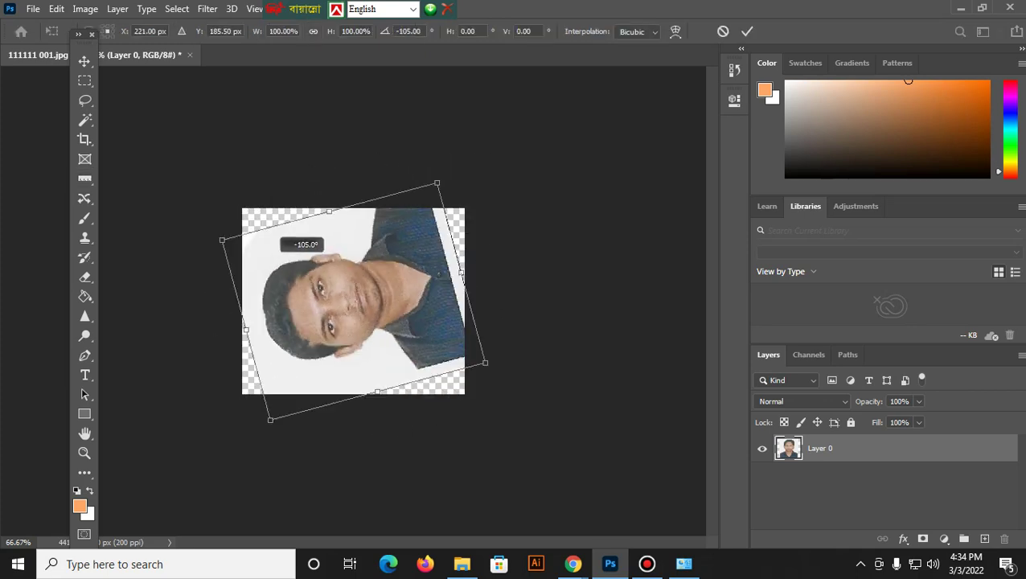
{"action": "left_click", "coordinate": [84, 9]}
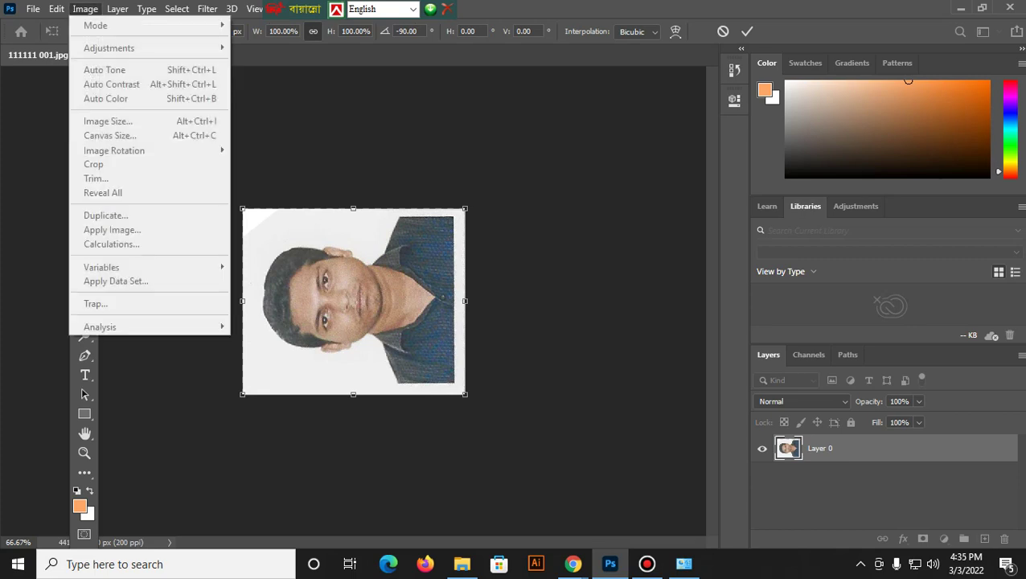
{"action": "key", "text": "Escape"}
{"action": "key", "text": "Return"}
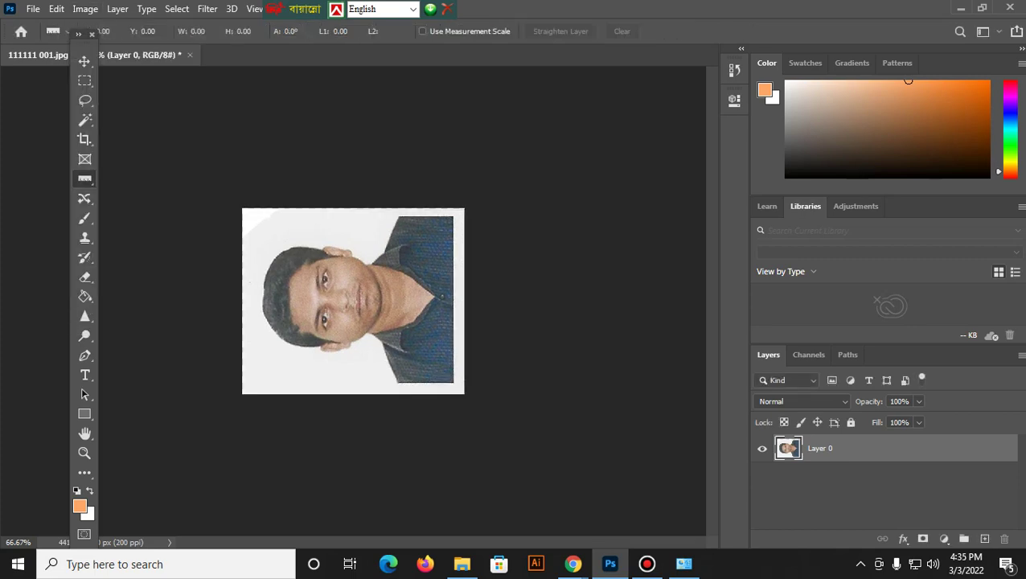
{"action": "left_click", "coordinate": [85, 9]}
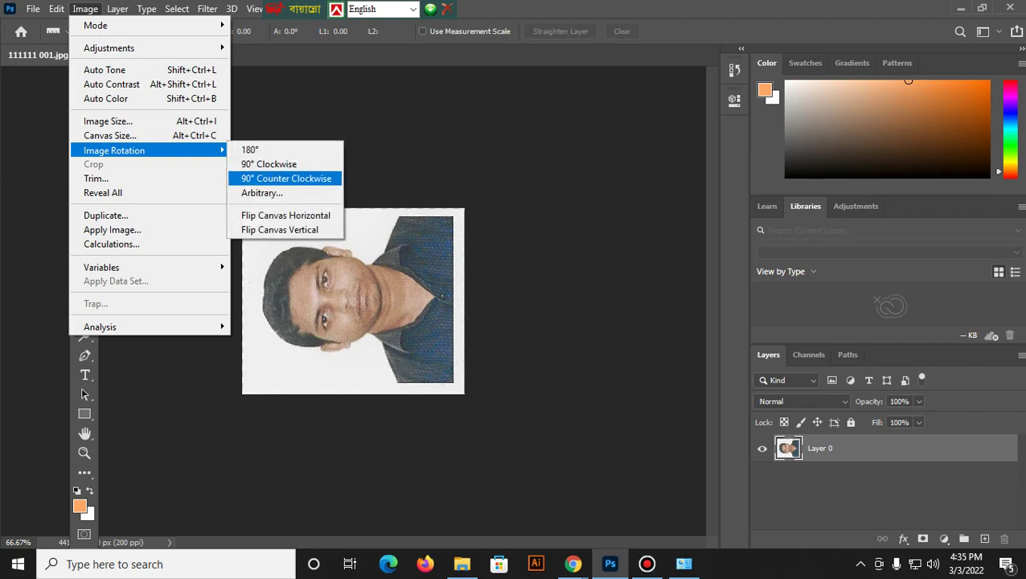
{"action": "key", "text": "Escape"}
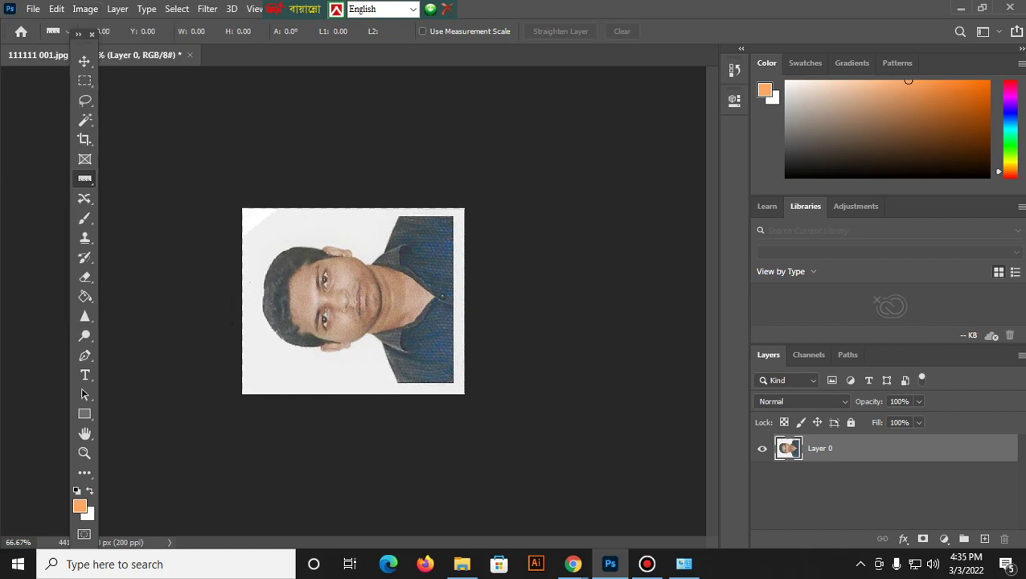
{"action": "key", "text": "ctrl+t"}
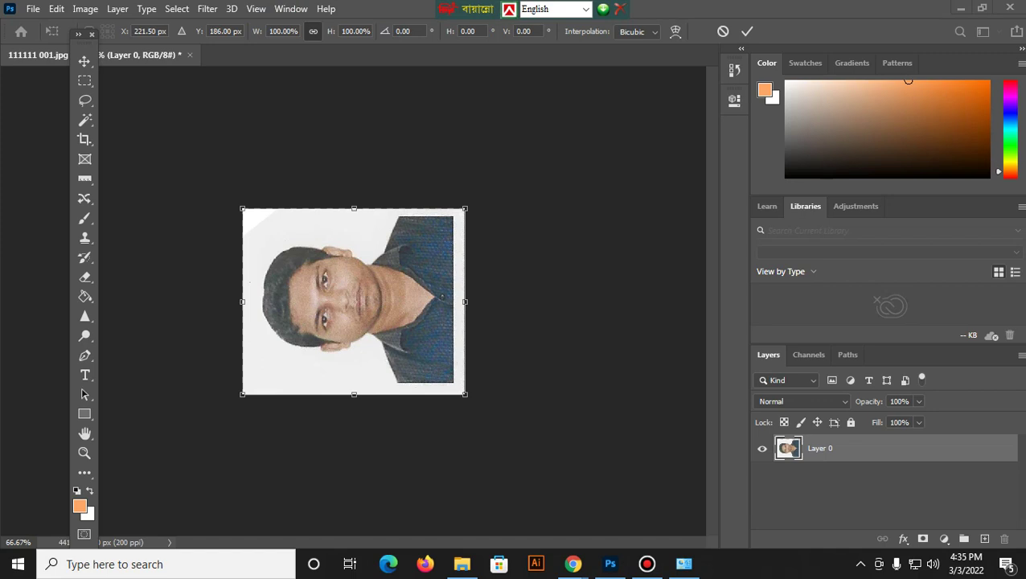
{"action": "left_click", "coordinate": [291, 9]}
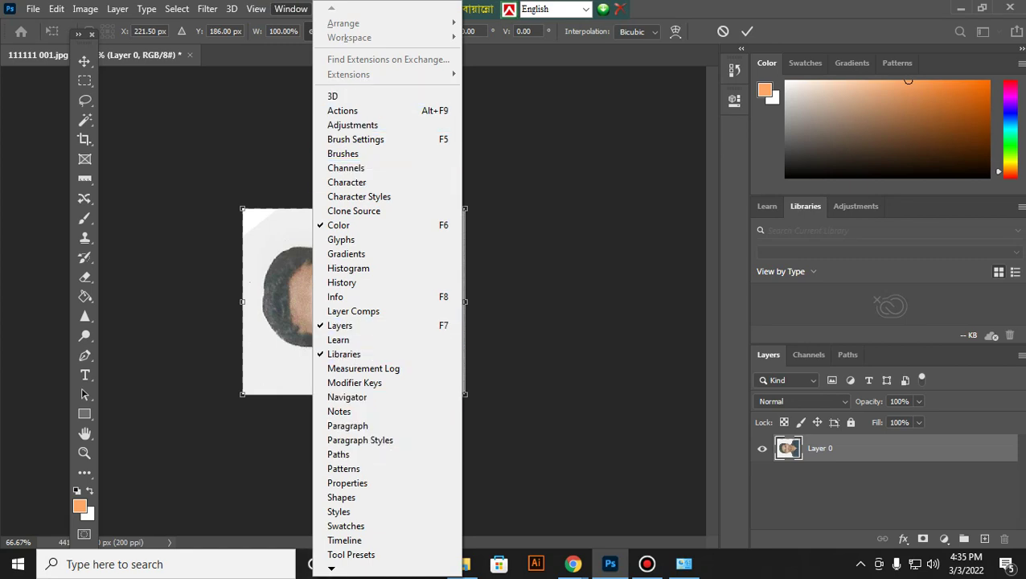
{"action": "scroll", "coordinate": [316, 551], "scroll_direction": "down", "scroll_amount": 2}
{"action": "scroll", "coordinate": [315, 552], "scroll_direction": "down", "scroll_amount": 2}
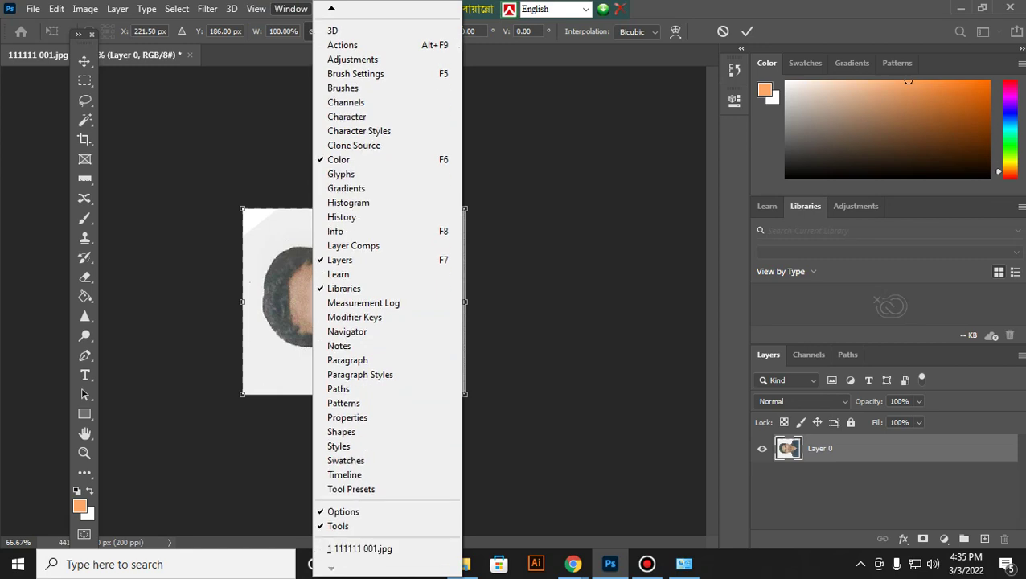
{"action": "key", "text": "Escape"}
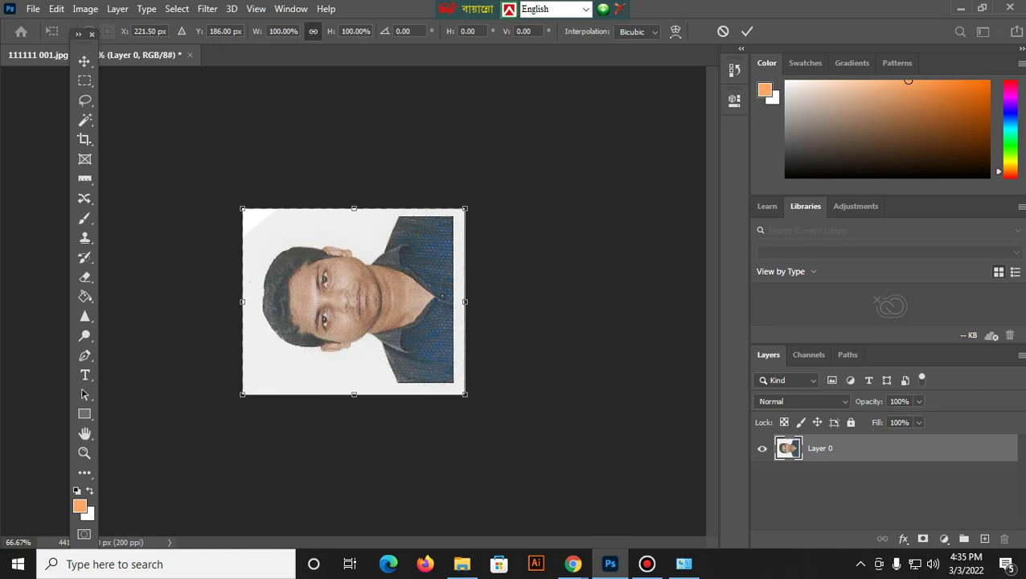
{"action": "key", "text": "i"}
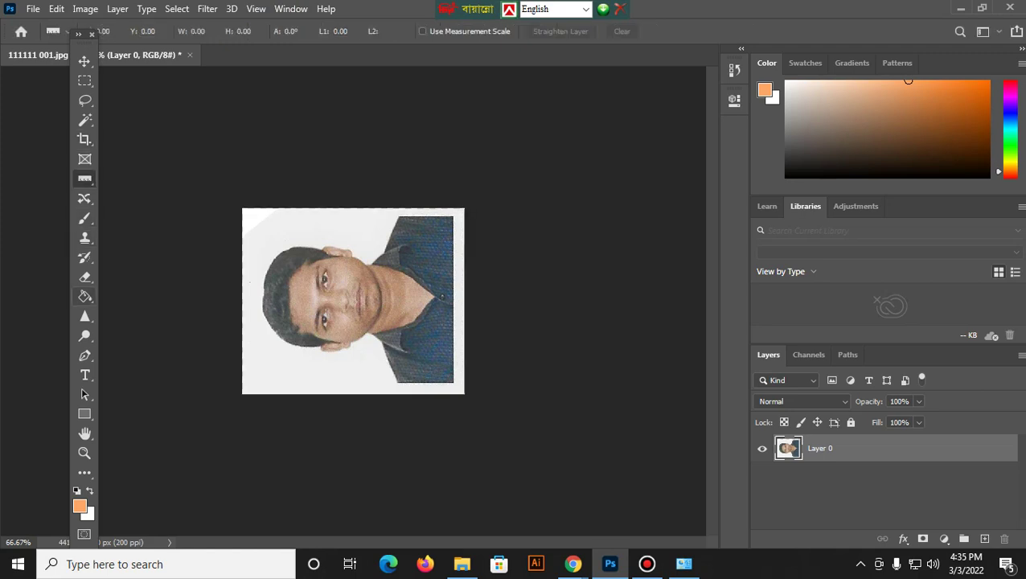
Create a text box above the photo, clear its contents and commit it
{"action": "left_click", "coordinate": [85, 375]}
{"action": "left_click", "coordinate": [245, 142]}
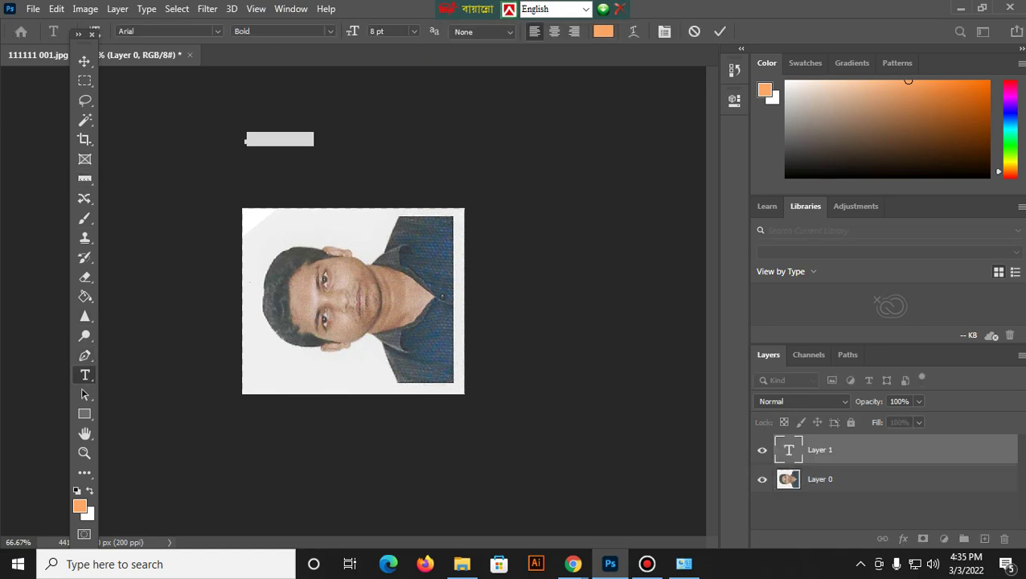
{"action": "key", "text": "BackSpace"}
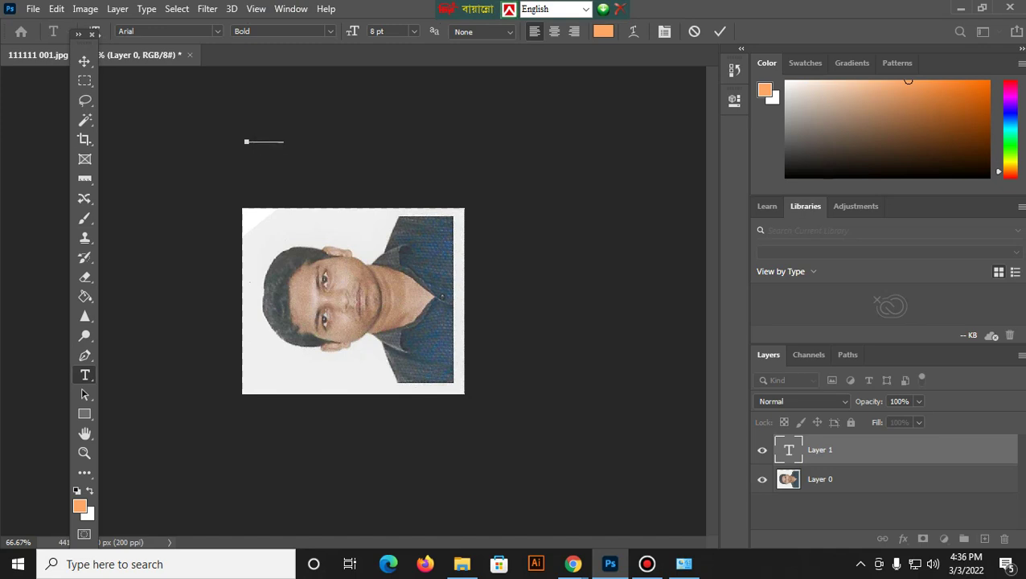
{"action": "key", "text": "ctrl+a"}
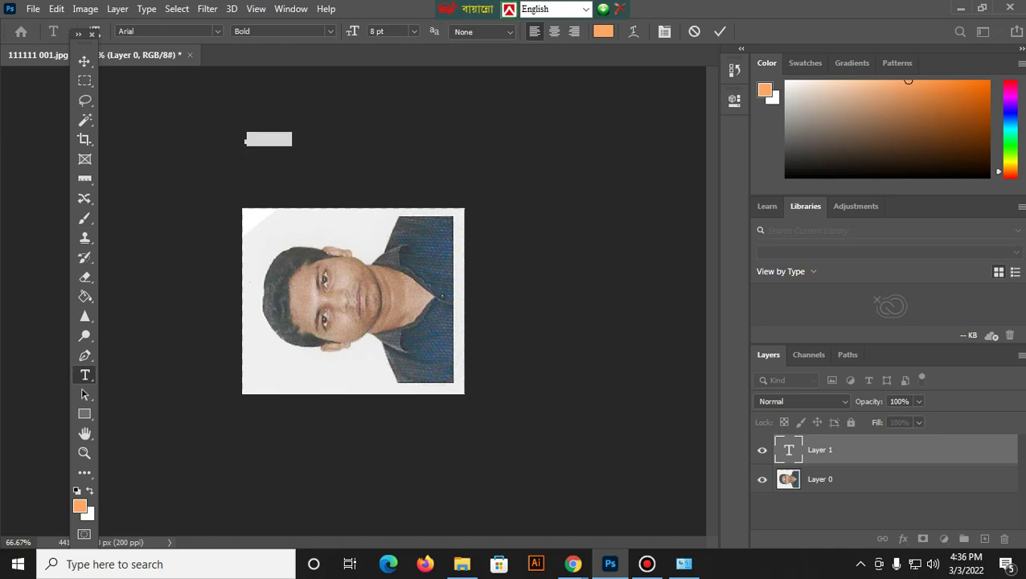
{"action": "left_click", "coordinate": [85, 61]}
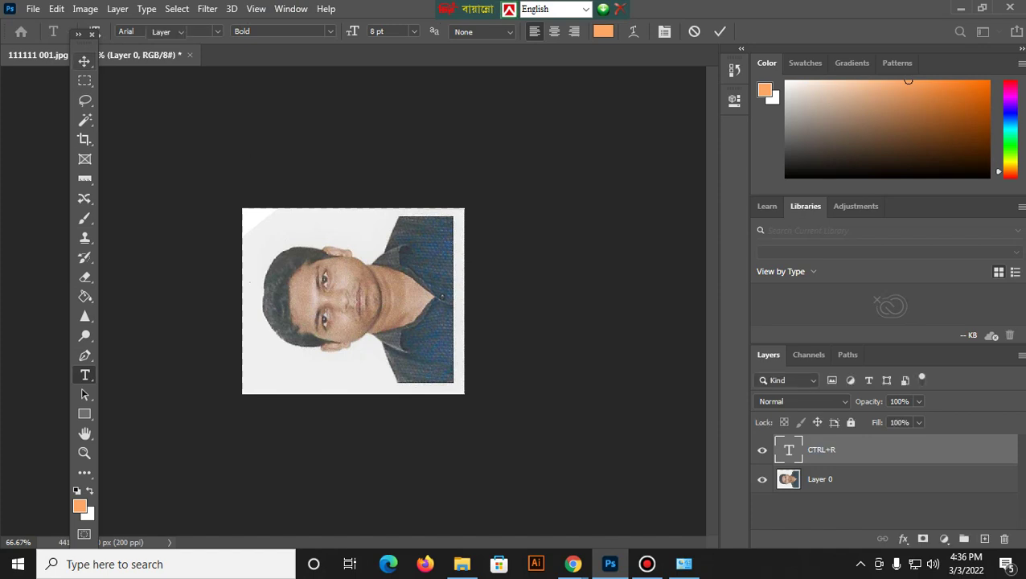
Select the CTRL+R text layer and delete it
{"action": "left_click_drag", "start_coordinate": [277, 209], "coordinate": [278, 210]}
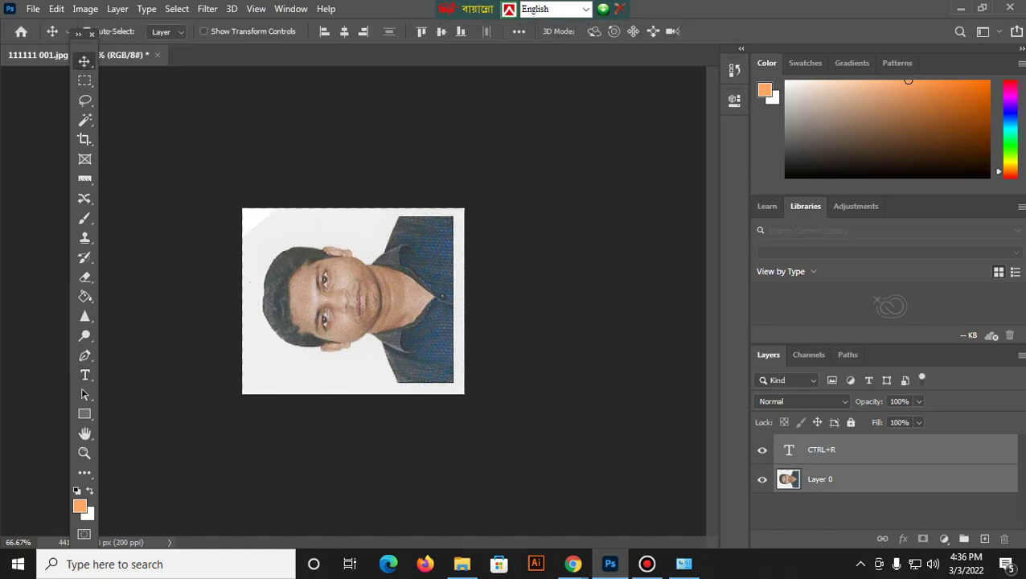
{"action": "left_click_drag", "start_coordinate": [281, 153], "coordinate": [283, 157]}
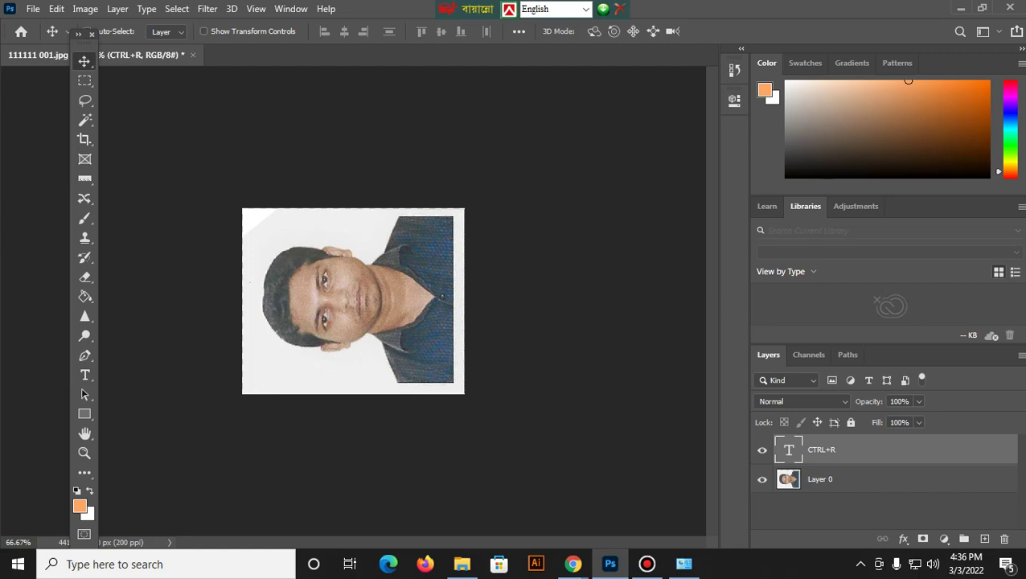
{"action": "key", "text": "Delete"}
{"action": "key", "text": "ctrl+r"}
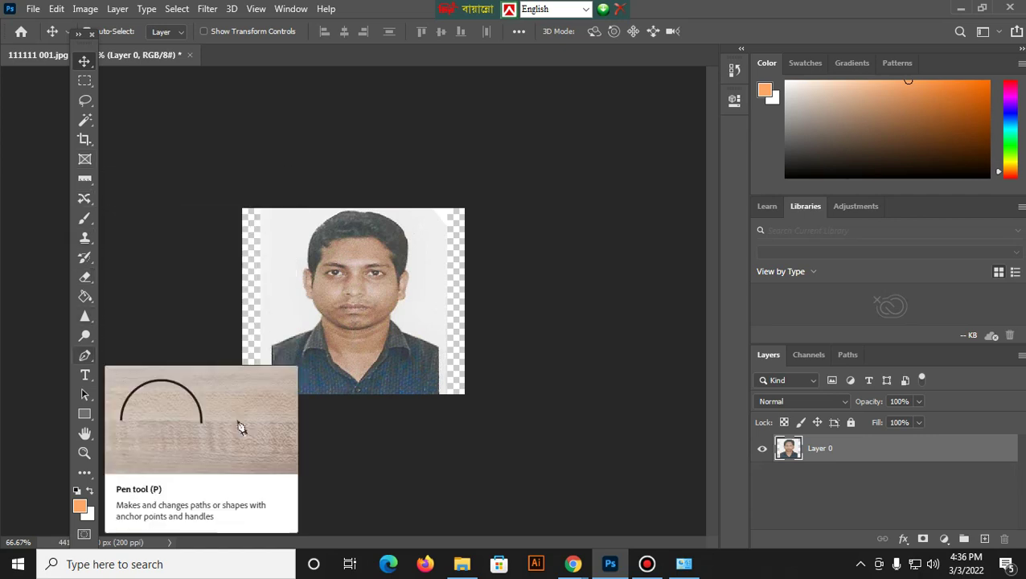
Place a new CTRL+R text label on the photo
{"action": "left_click", "coordinate": [84, 374]}
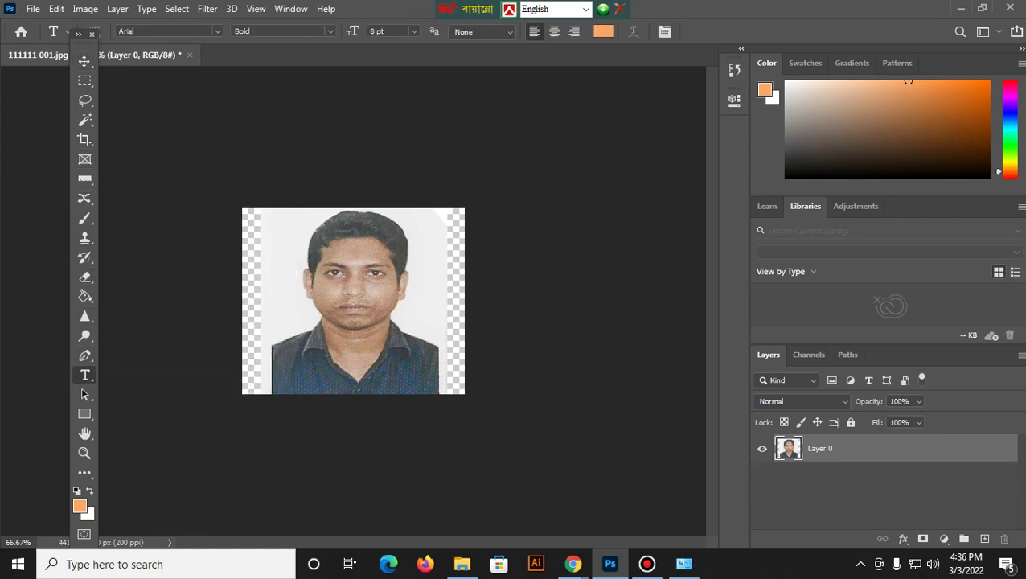
{"action": "left_click", "coordinate": [288, 257]}
{"action": "type", "text": "C"}
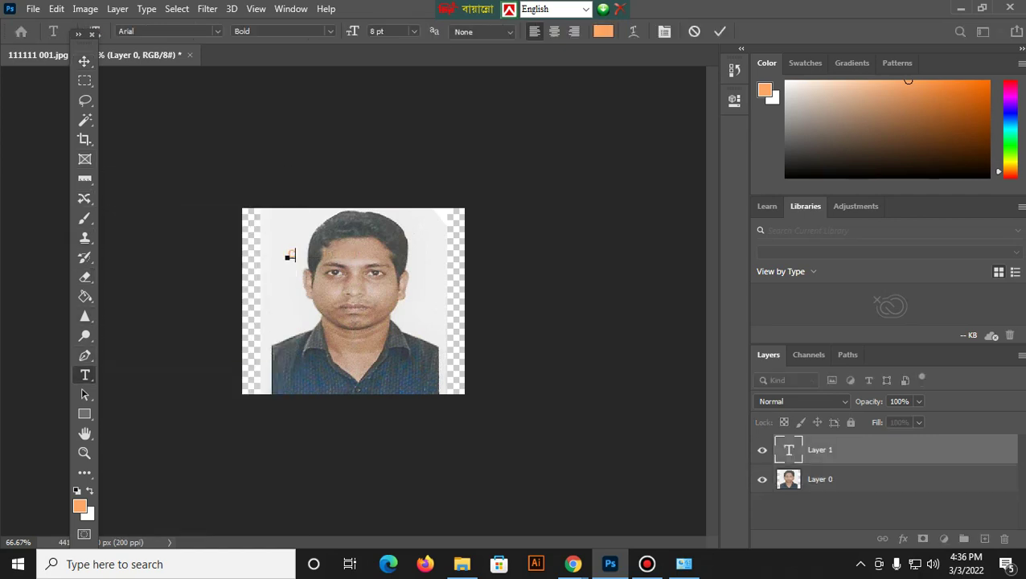
{"action": "type", "text": "TR"}
{"action": "type", "text": "L"}
{"action": "type", "text": "+H"}
{"action": "left_click", "coordinate": [85, 60]}
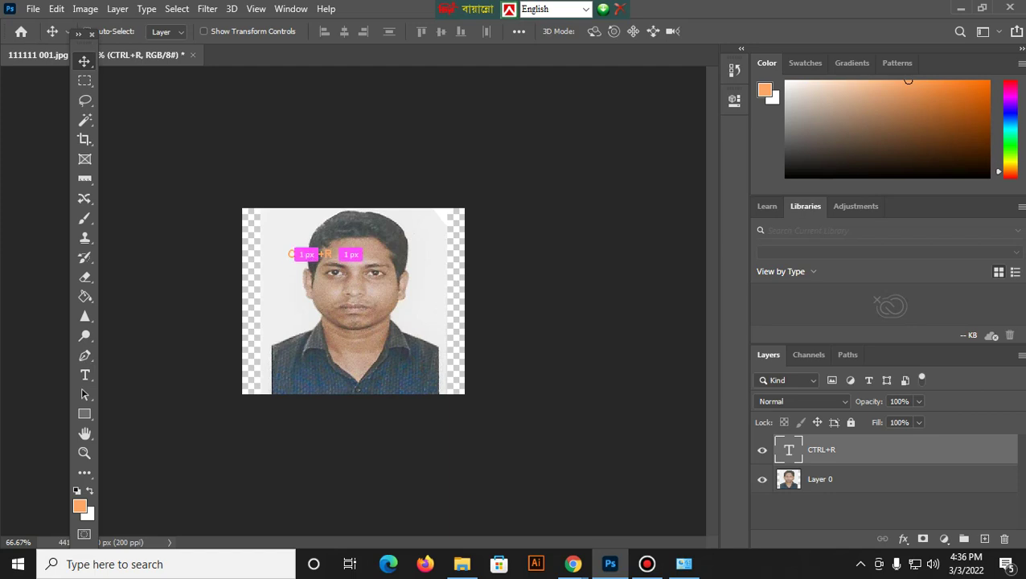
Enlarge the CTRL+R text across the face and move it lower on the photo
{"action": "key", "text": "ctrl+t"}
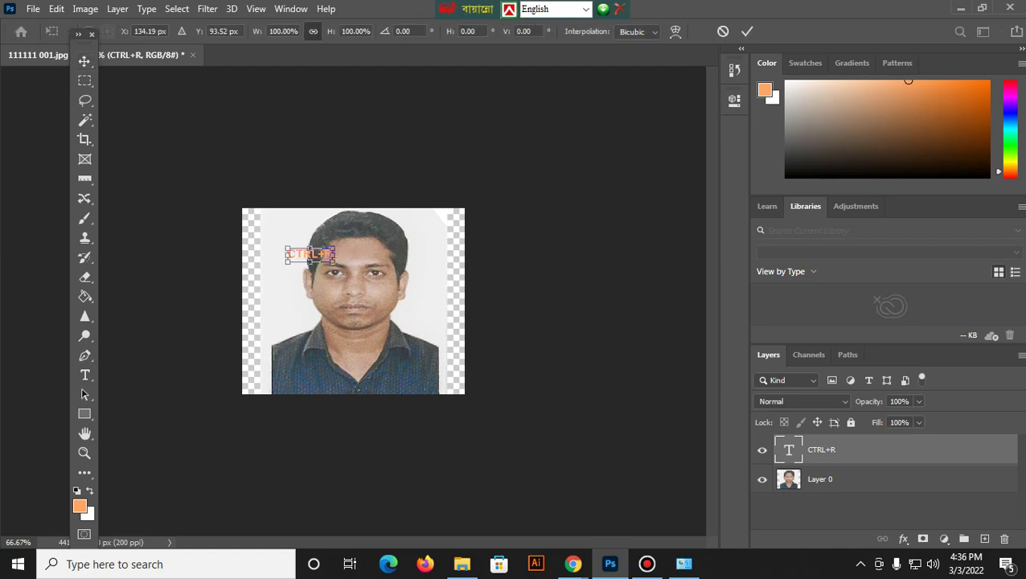
{"action": "left_click_drag", "start_coordinate": [334, 262], "coordinate": [438, 295]}
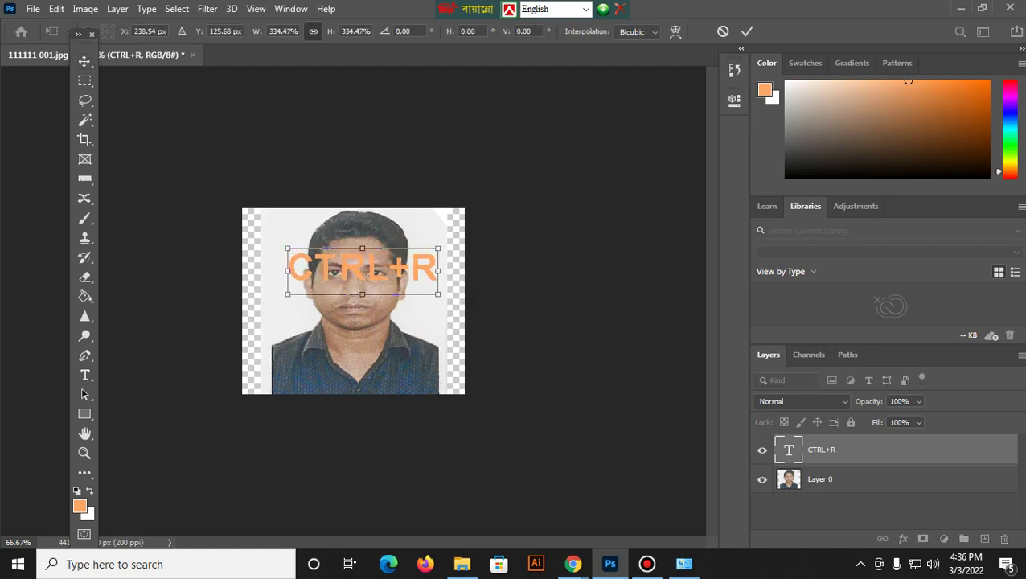
{"action": "left_click_drag", "start_coordinate": [347, 273], "coordinate": [320, 269]}
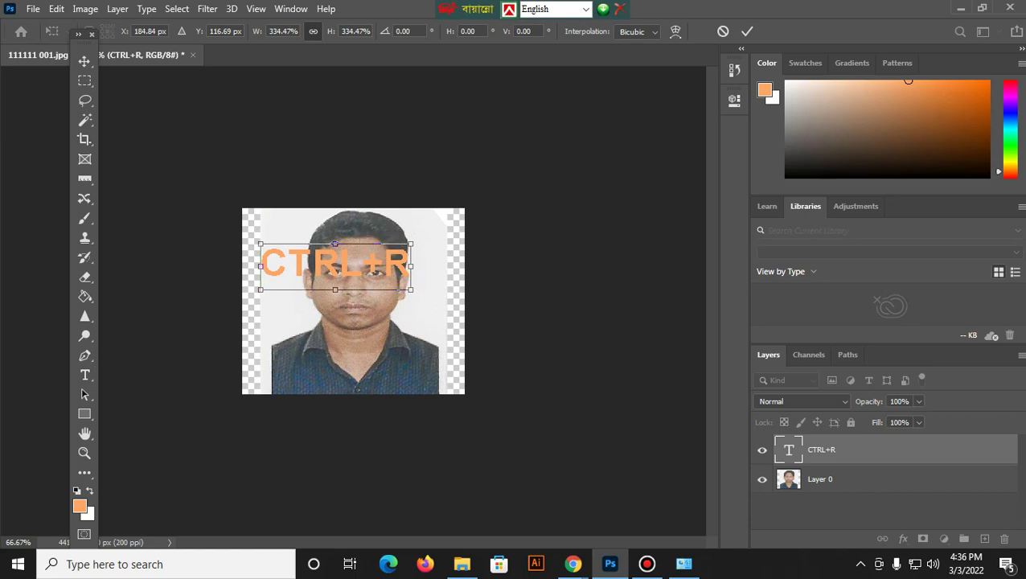
{"action": "key", "text": "Return"}
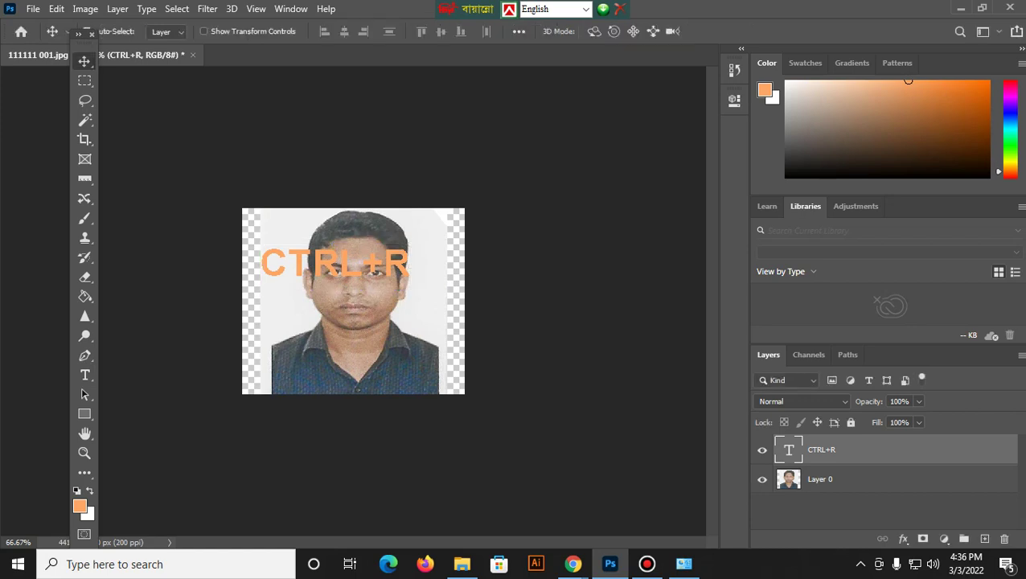
{"action": "left_click_drag", "start_coordinate": [330, 241], "coordinate": [332, 238]}
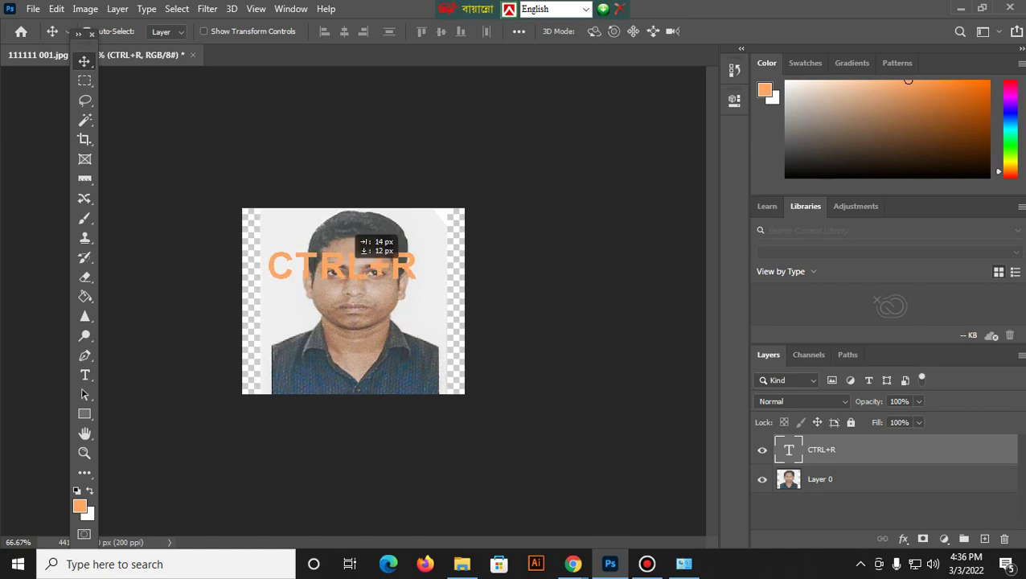
{"action": "left_click_drag", "start_coordinate": [354, 259], "coordinate": [365, 288]}
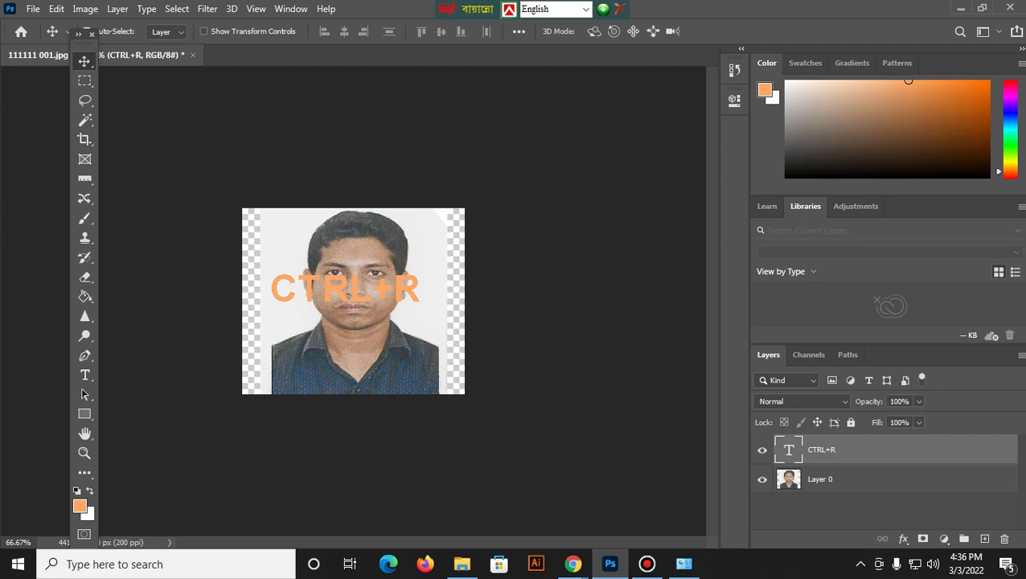
{"action": "mouse_move", "coordinate": [365, 288]}
{"action": "left_mouse_down"}
{"action": "mouse_move", "coordinate": [355, 380]}
{"action": "mouse_move", "coordinate": [354, 302]}
{"action": "left_mouse_up"}
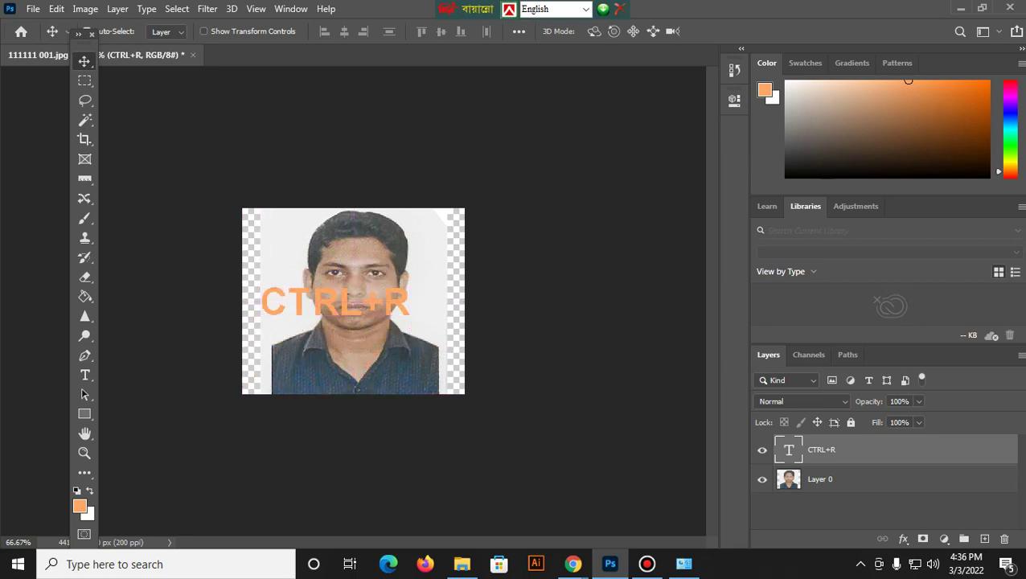
Change the label's final R to T so it reads CTRL+T
{"action": "key", "text": "ctrl+r"}
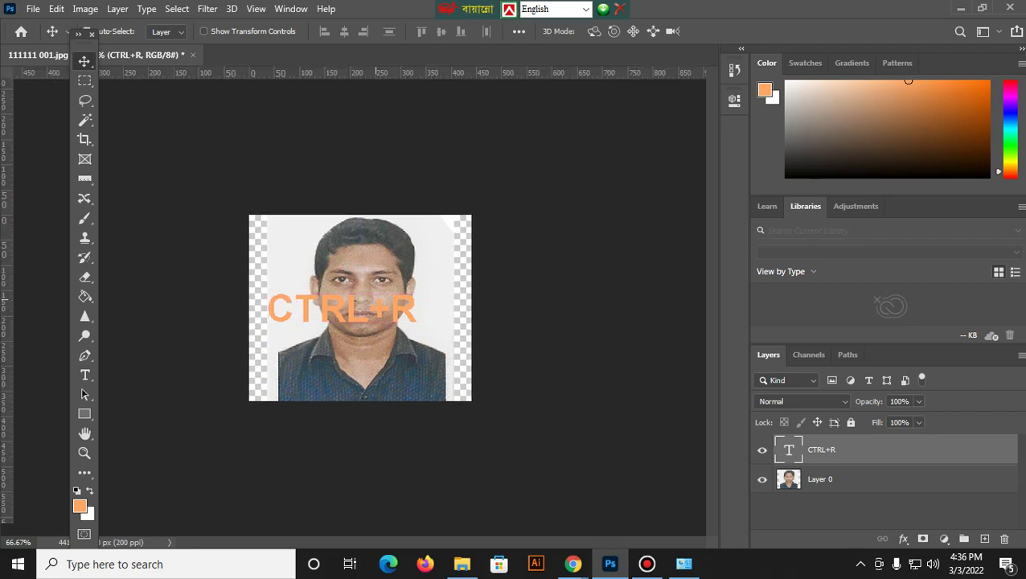
{"action": "key", "text": "ctrl+r"}
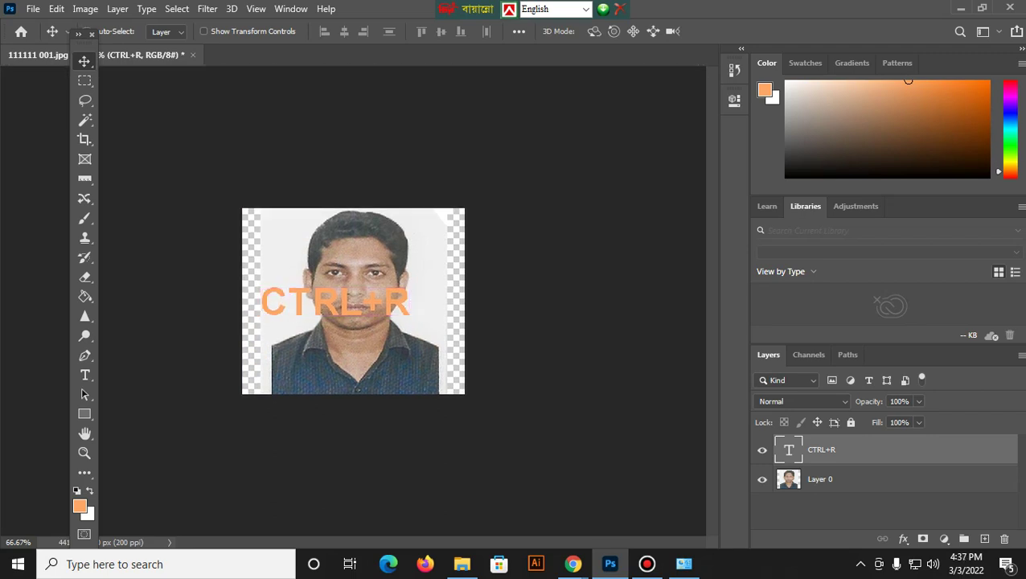
{"action": "key", "text": "ctrl+t"}
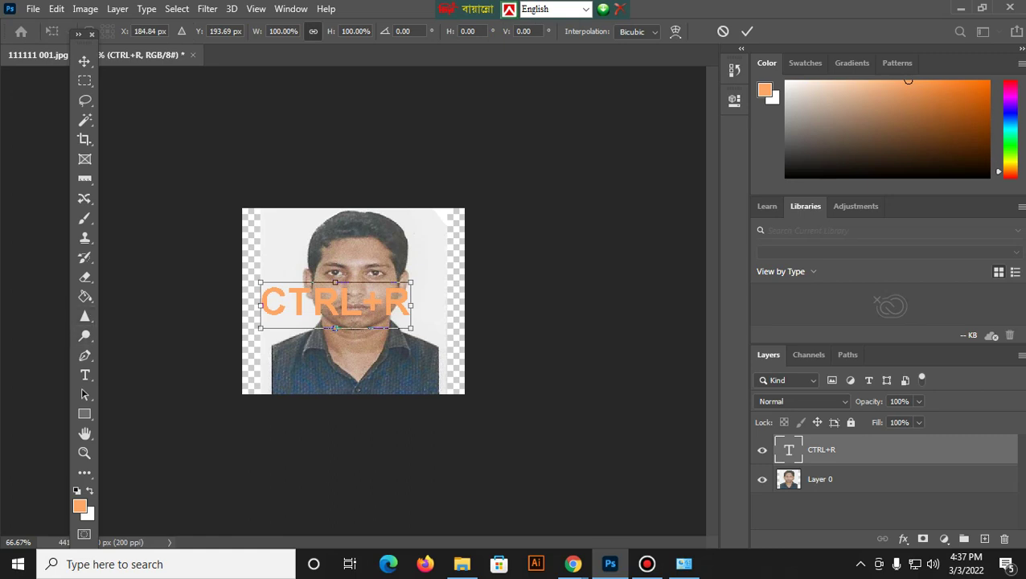
{"action": "left_click", "coordinate": [84, 375]}
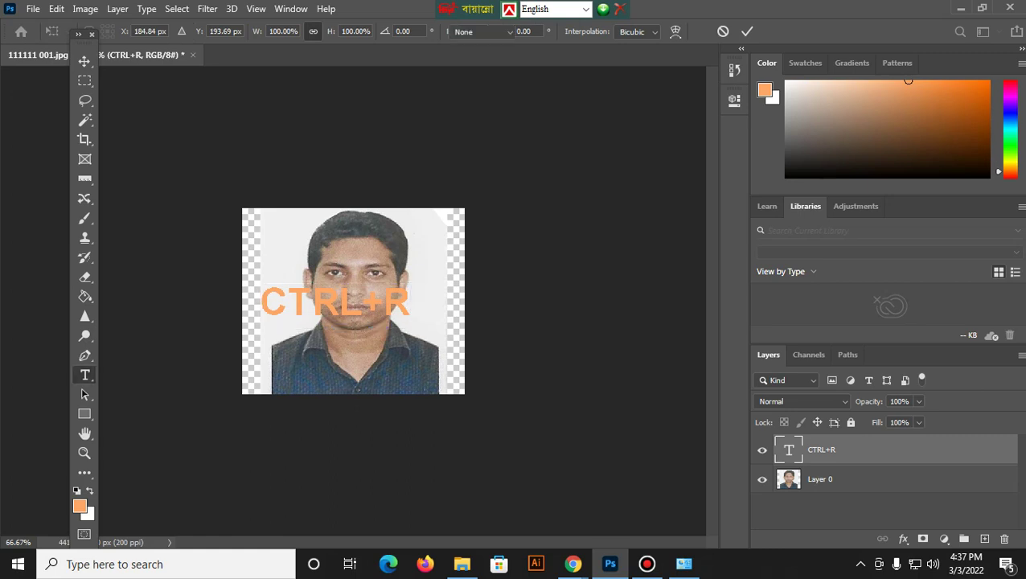
{"action": "left_click_drag", "start_coordinate": [383, 301], "coordinate": [411, 301]}
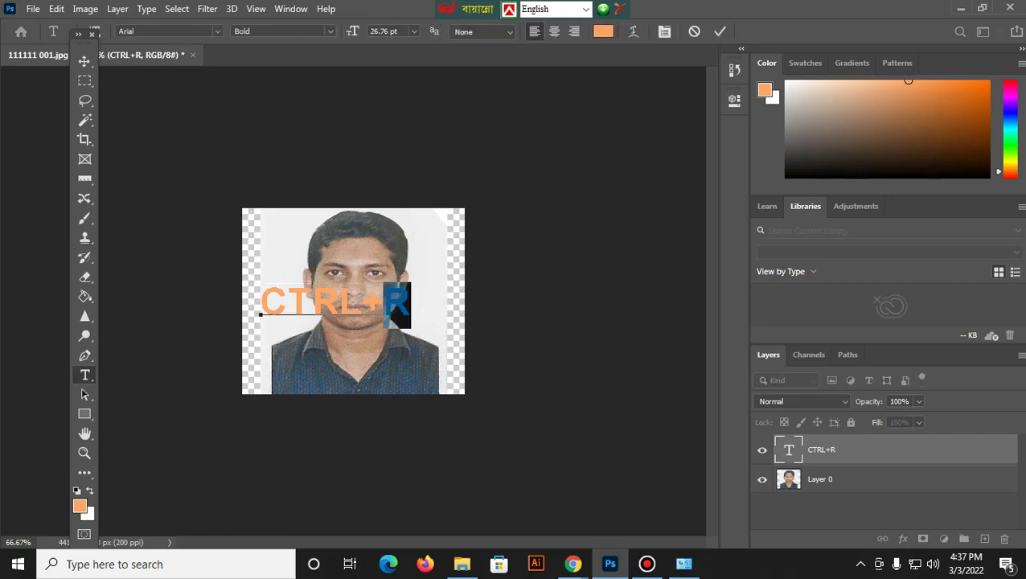
{"action": "type", "text": "T"}
{"action": "key", "text": "ctrl+Return"}
{"action": "key", "text": "v"}
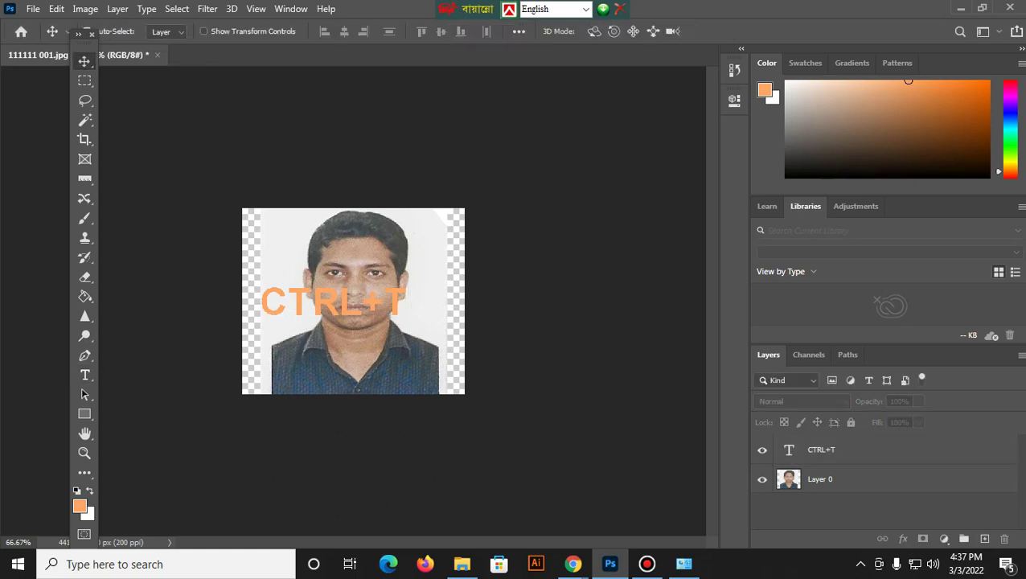
Scale the CTRL+T text to about 144.89% and position it across the face
{"action": "left_click_drag", "start_coordinate": [346, 302], "coordinate": [364, 315]}
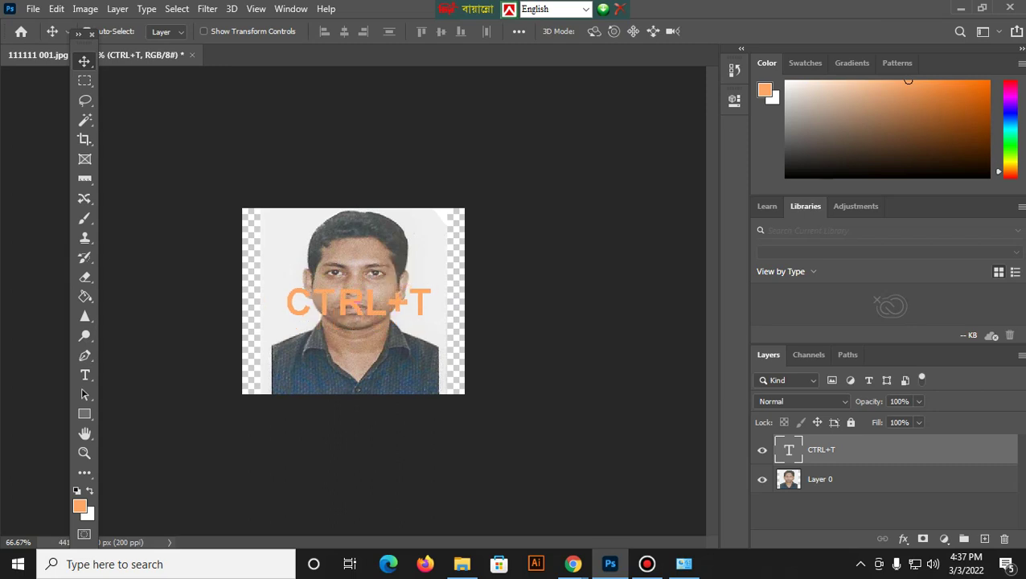
{"action": "key", "text": "ctrl+t"}
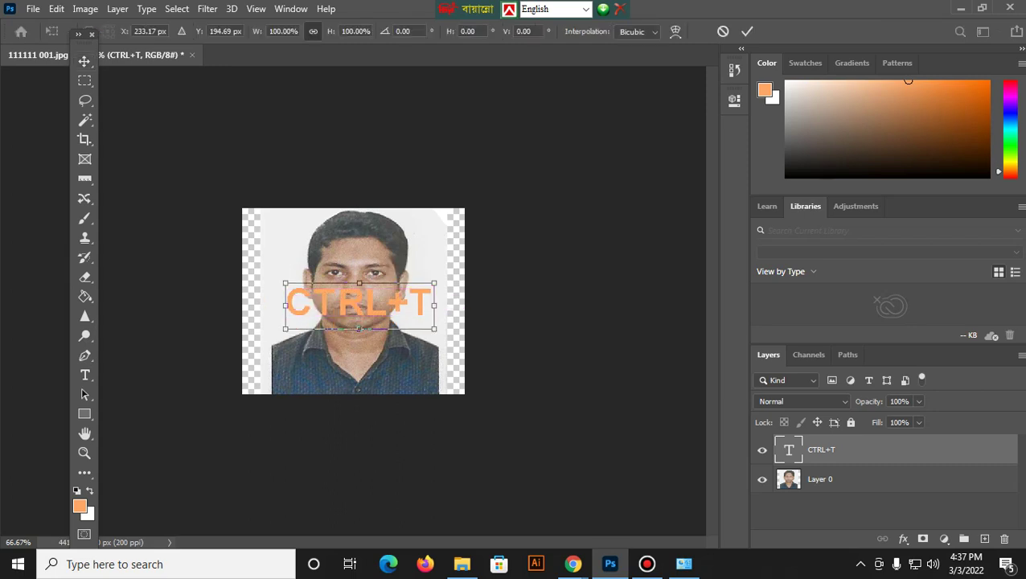
{"action": "left_click_drag", "start_coordinate": [434, 283], "coordinate": [483, 267]}
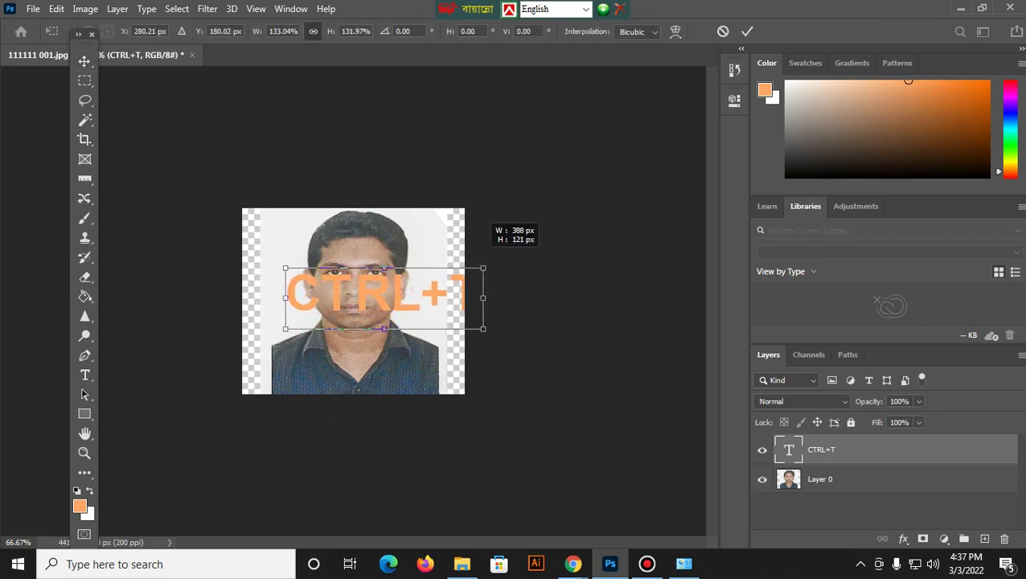
{"action": "left_click_drag", "start_coordinate": [285, 267], "coordinate": [245, 255]}
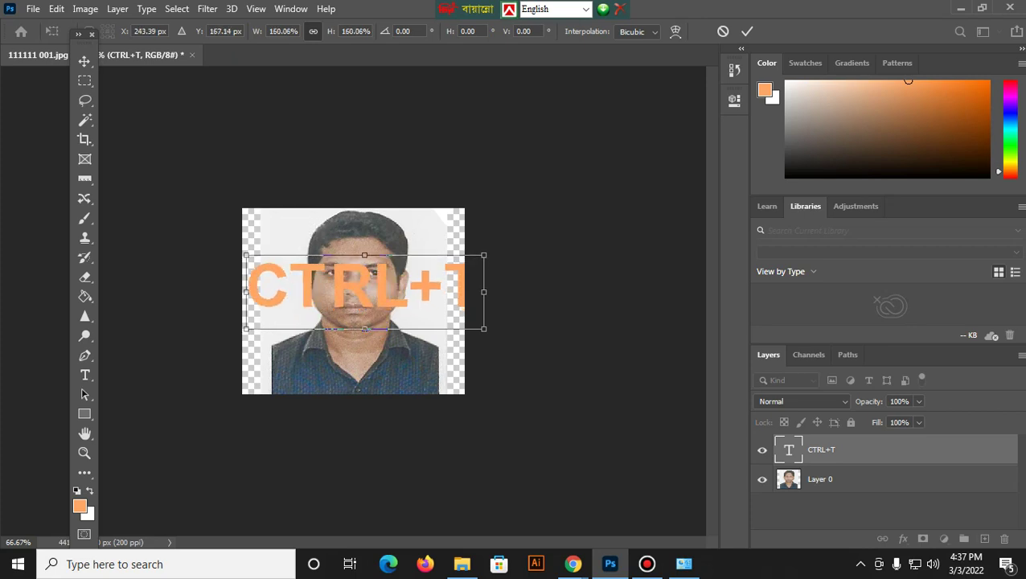
{"action": "left_click_drag", "start_coordinate": [484, 328], "coordinate": [443, 316]}
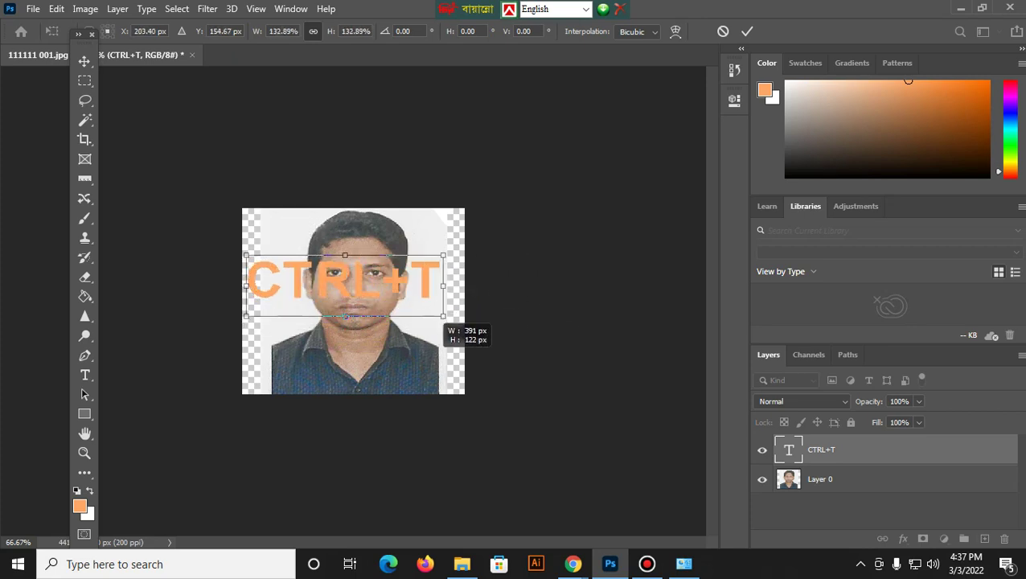
{"action": "mouse_move", "coordinate": [346, 272]}
{"action": "left_mouse_down"}
{"action": "mouse_move", "coordinate": [351, 224]}
{"action": "mouse_move", "coordinate": [340, 217]}
{"action": "left_mouse_up"}
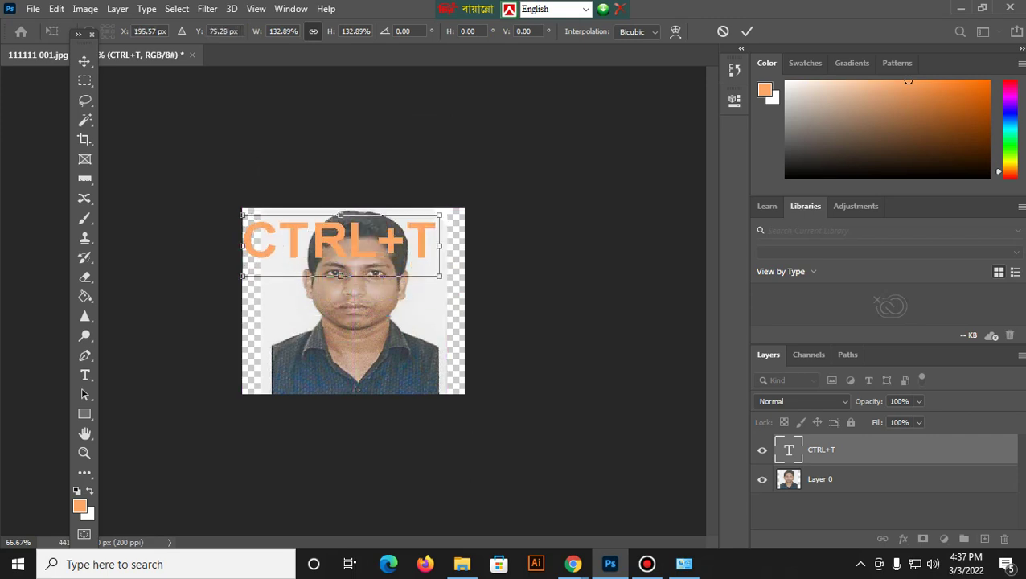
{"action": "left_click_drag", "start_coordinate": [439, 245], "coordinate": [458, 249]}
{"action": "left_click_drag", "start_coordinate": [385, 223], "coordinate": [389, 267]}
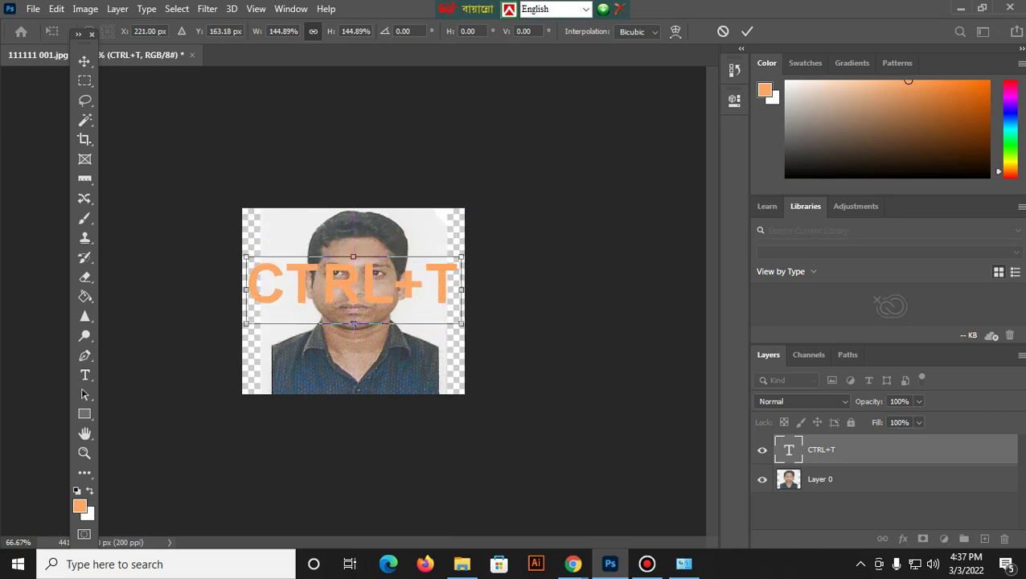
{"action": "key", "text": "Return"}
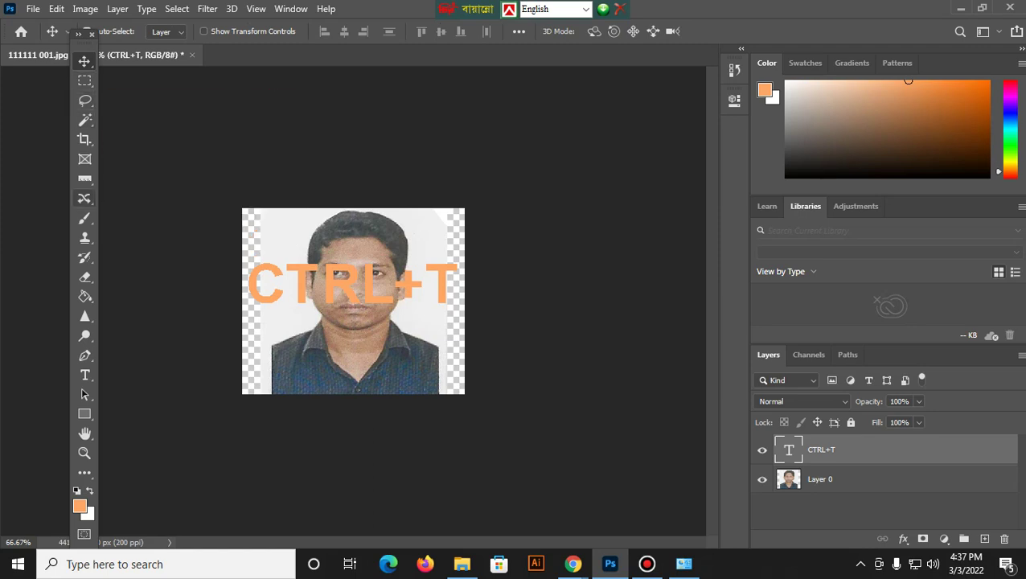
Nudge the text down and try reordering layers with bracket shortcuts
{"action": "left_click_drag", "start_coordinate": [353, 283], "coordinate": [350, 308]}
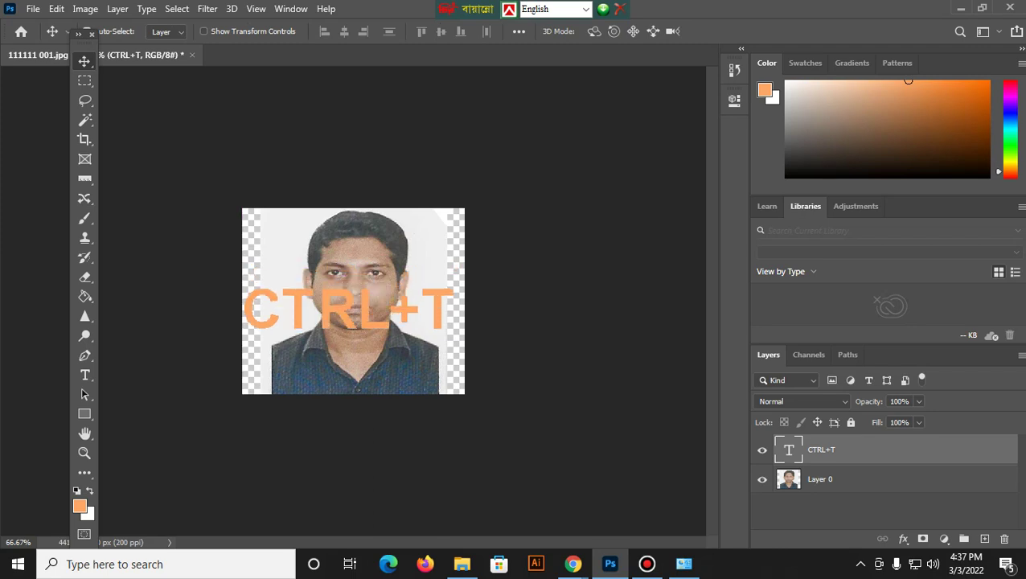
{"action": "key", "text": "ctrl+bracketleft"}
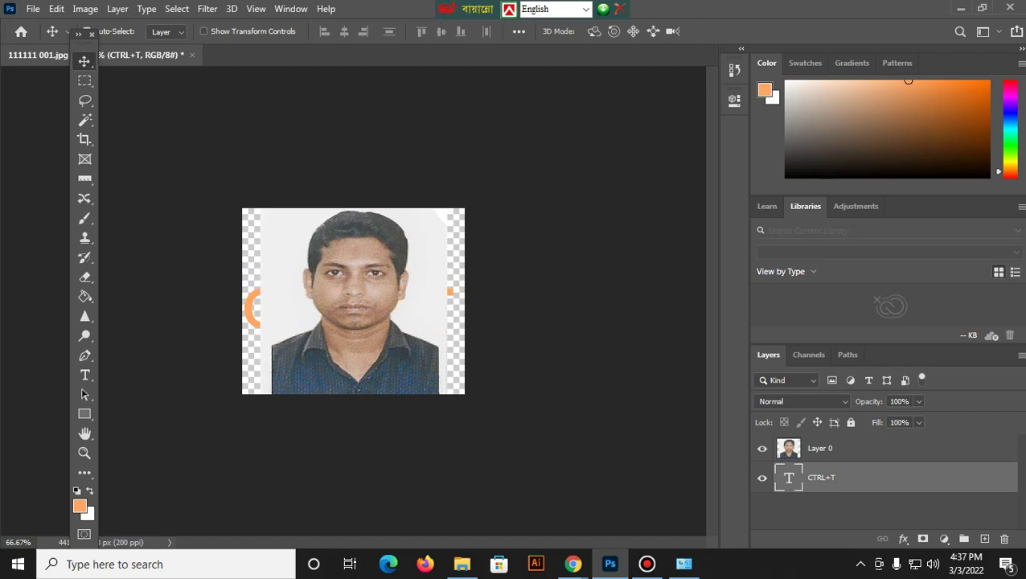
{"action": "left_click", "coordinate": [820, 448]}
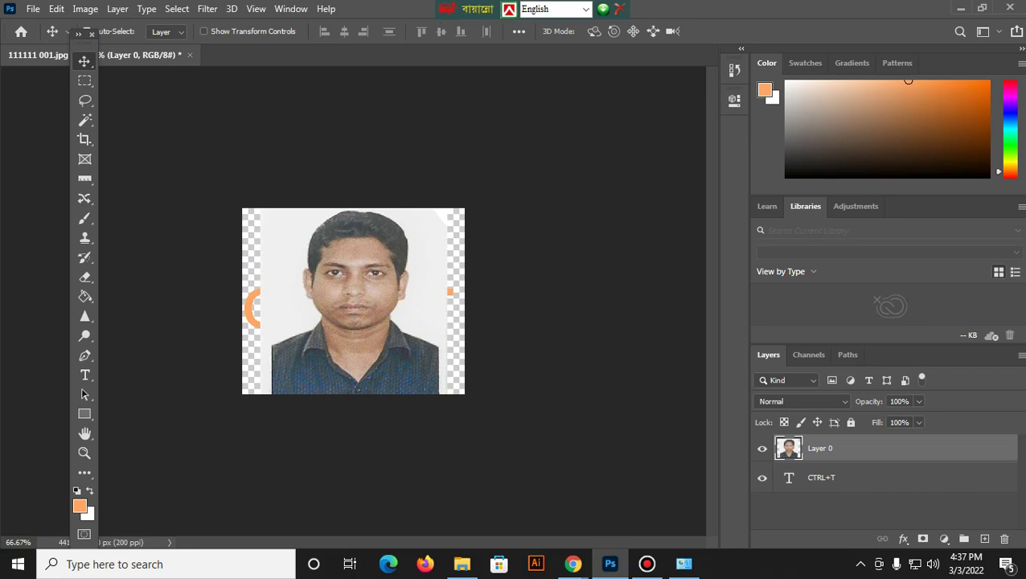
{"action": "key", "text": "alt+bracketleft"}
{"action": "key", "text": "alt+bracketright"}
{"action": "key", "text": "alt+bracketleft"}
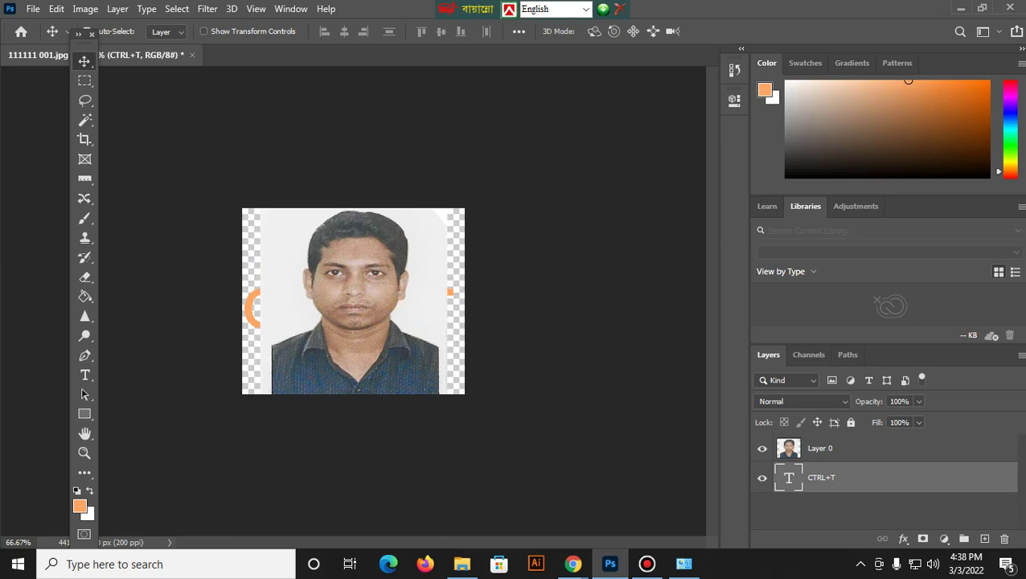
Drag Layer 0 above the CTRL+T text layer in the Layers panel
{"action": "left_click_drag", "start_coordinate": [820, 448], "coordinate": [820, 438]}
{"action": "left_click_drag", "start_coordinate": [820, 448], "coordinate": [820, 491]}
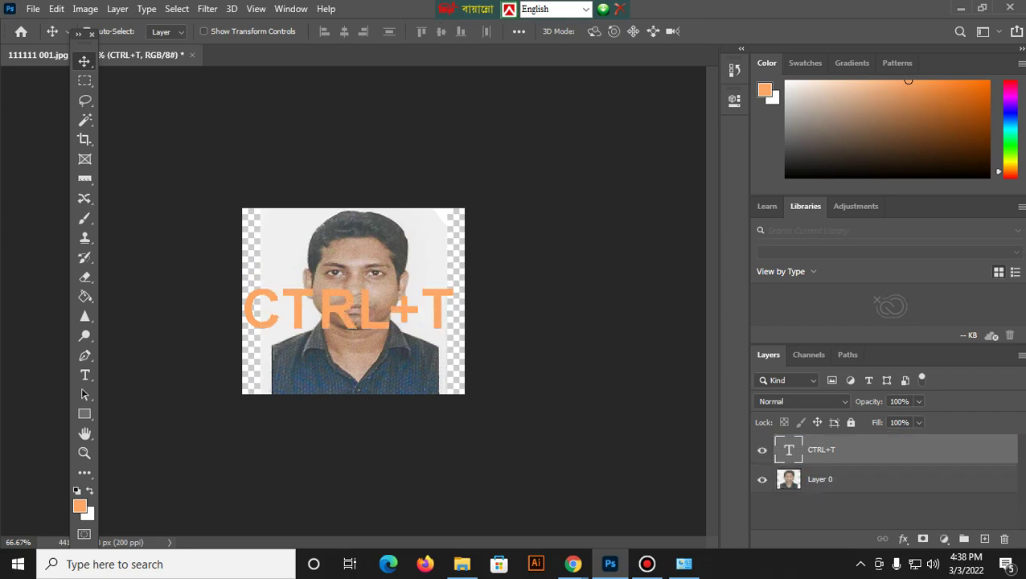
{"action": "left_click", "coordinate": [820, 478]}
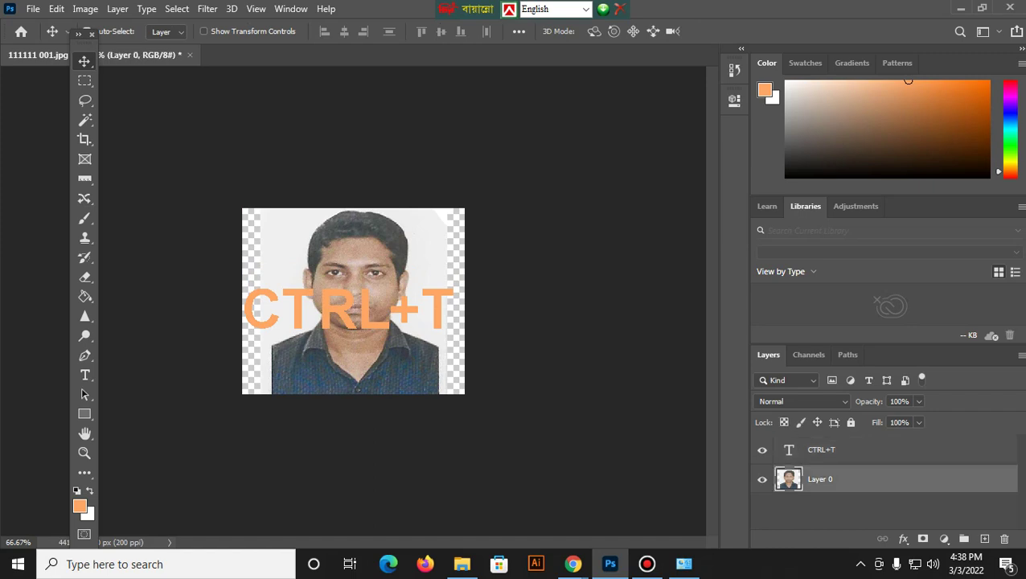
{"action": "left_click_drag", "start_coordinate": [820, 479], "coordinate": [820, 441]}
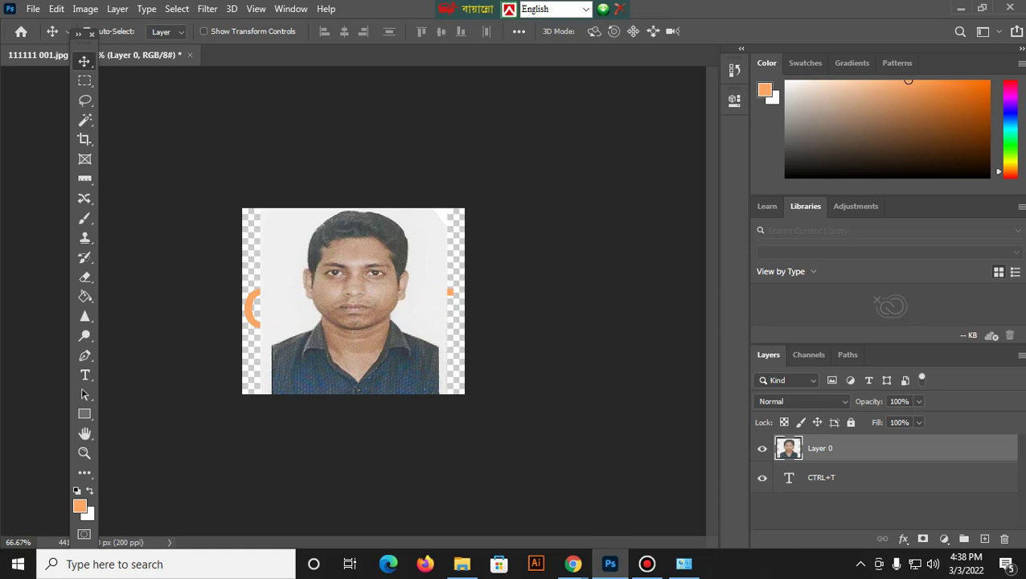
Free-transform Layer 0 to about 137.38%, positioning it to fill the canvas
{"action": "key", "text": "ctrl+t"}
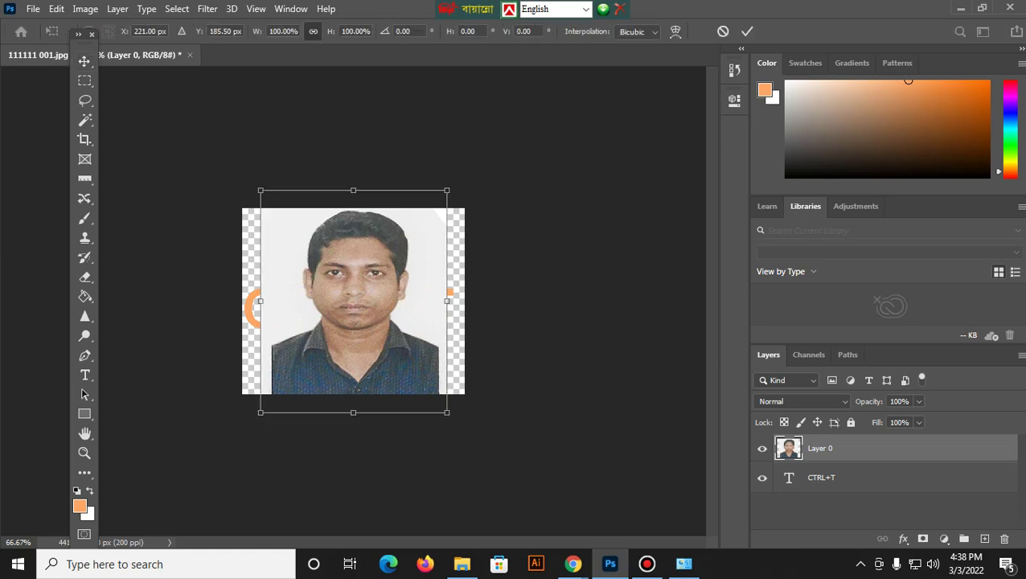
{"action": "left_click_drag", "start_coordinate": [386, 281], "coordinate": [366, 289]}
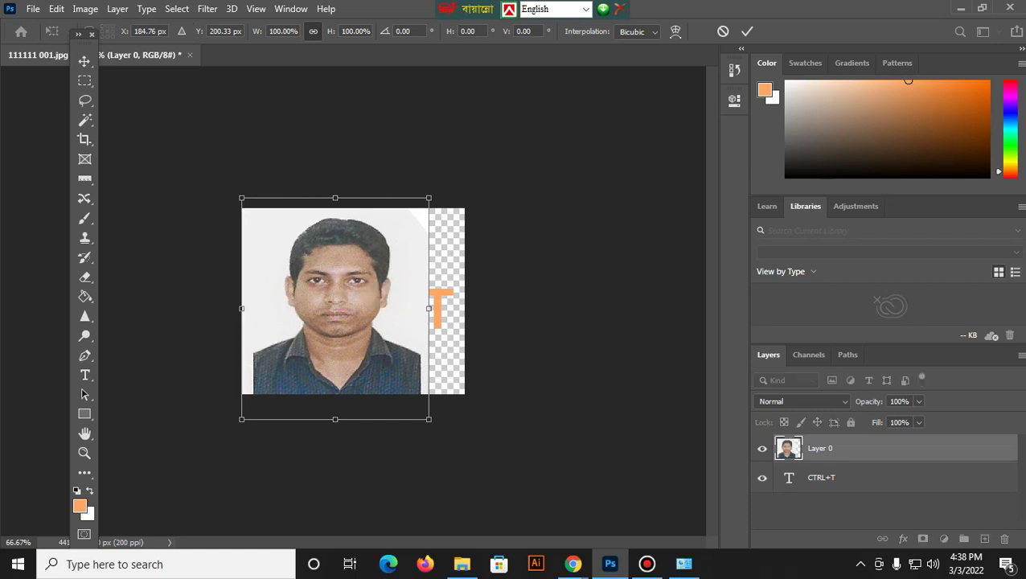
{"action": "left_click_drag", "start_coordinate": [429, 419], "coordinate": [472, 472]}
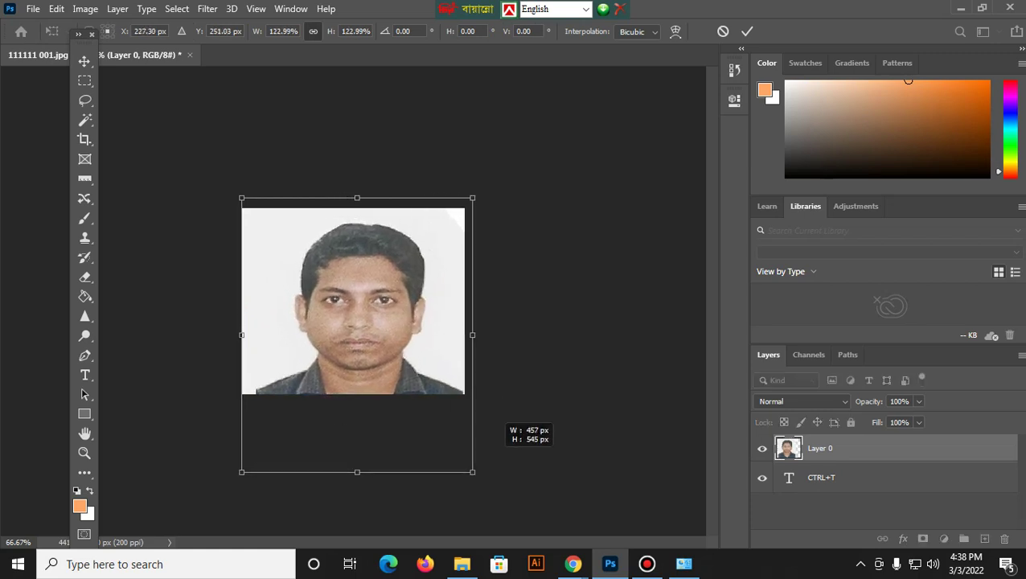
{"action": "left_click_drag", "start_coordinate": [241, 197], "coordinate": [224, 177]}
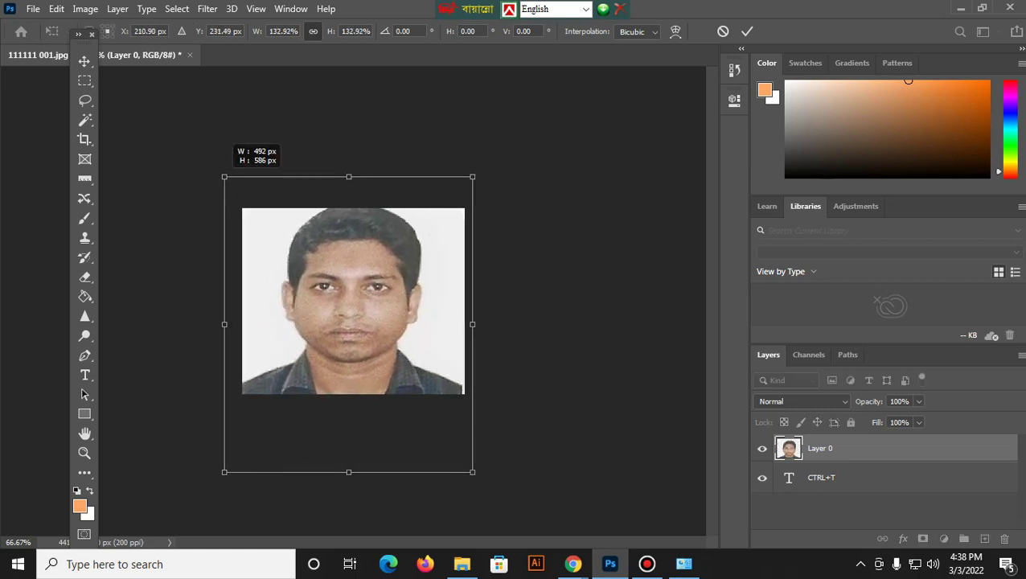
{"action": "left_click_drag", "start_coordinate": [472, 177], "coordinate": [481, 168]}
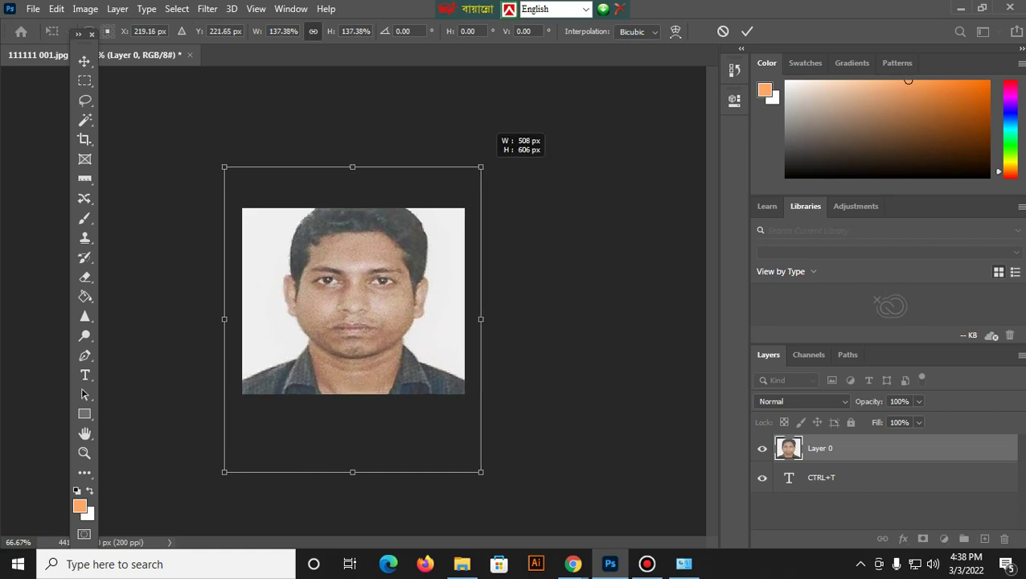
{"action": "left_click_drag", "start_coordinate": [378, 269], "coordinate": [378, 277]}
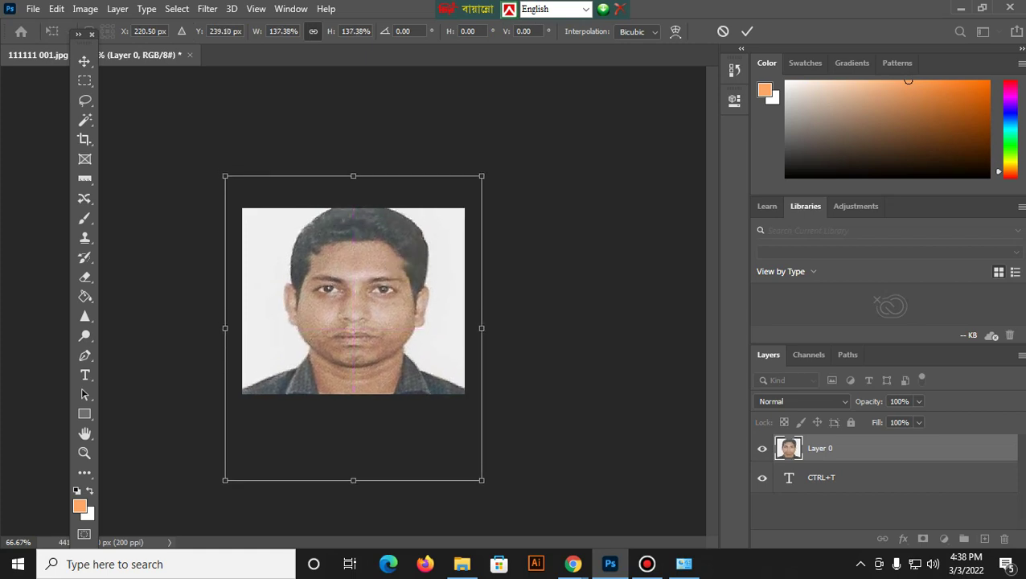
{"action": "key", "text": "Return"}
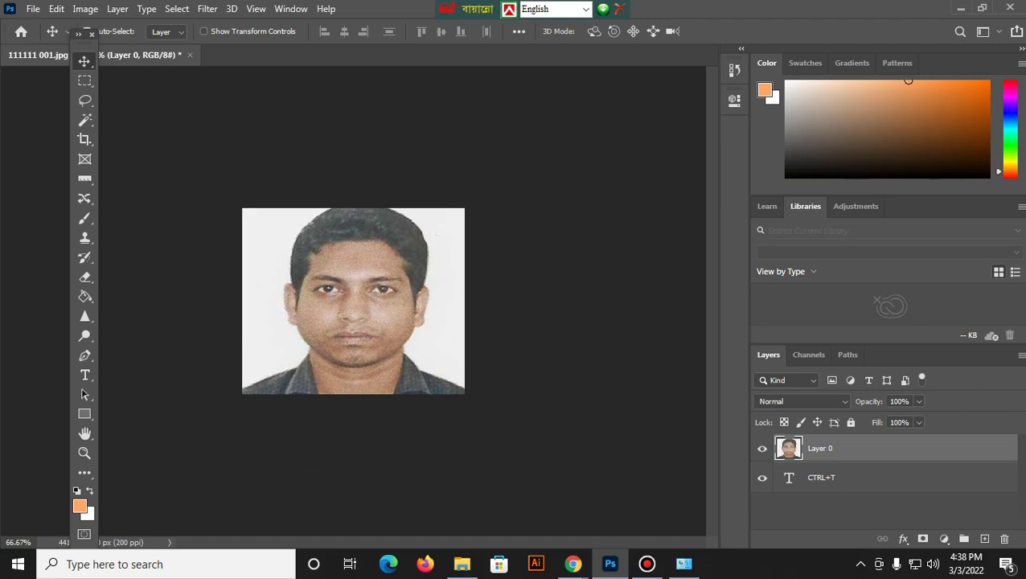
{"action": "left_click", "coordinate": [85, 9]}
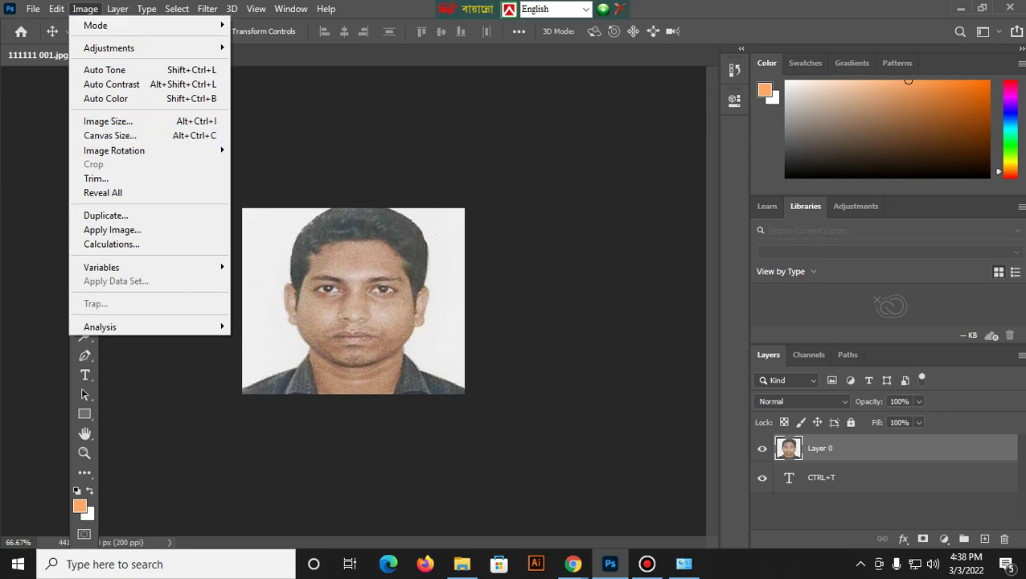
In Image Size, switch to Centimeters and change Resolution from 200 to 300 Pixels/Inch
{"action": "key", "text": "Escape"}
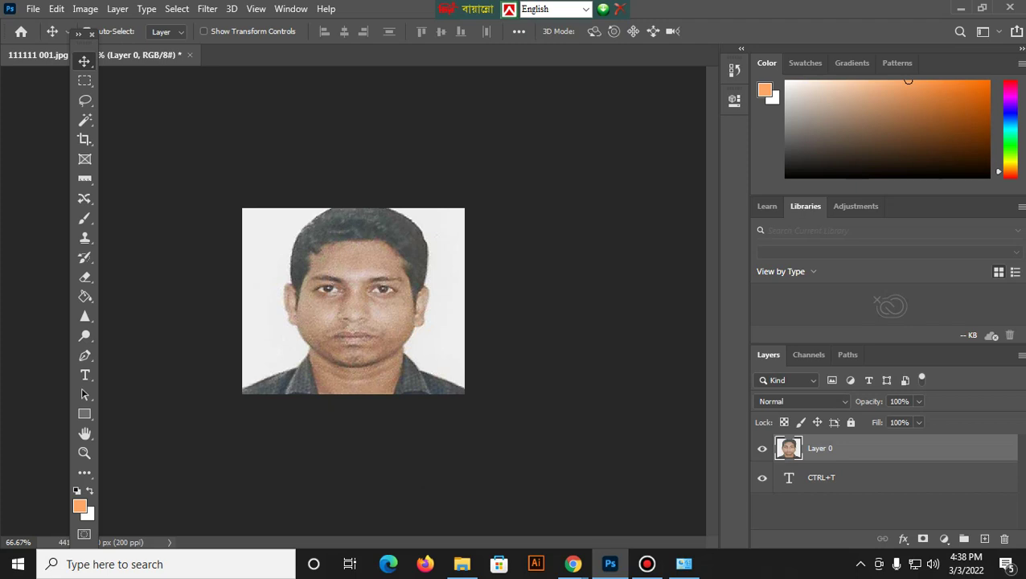
{"action": "key", "text": "alt+i"}
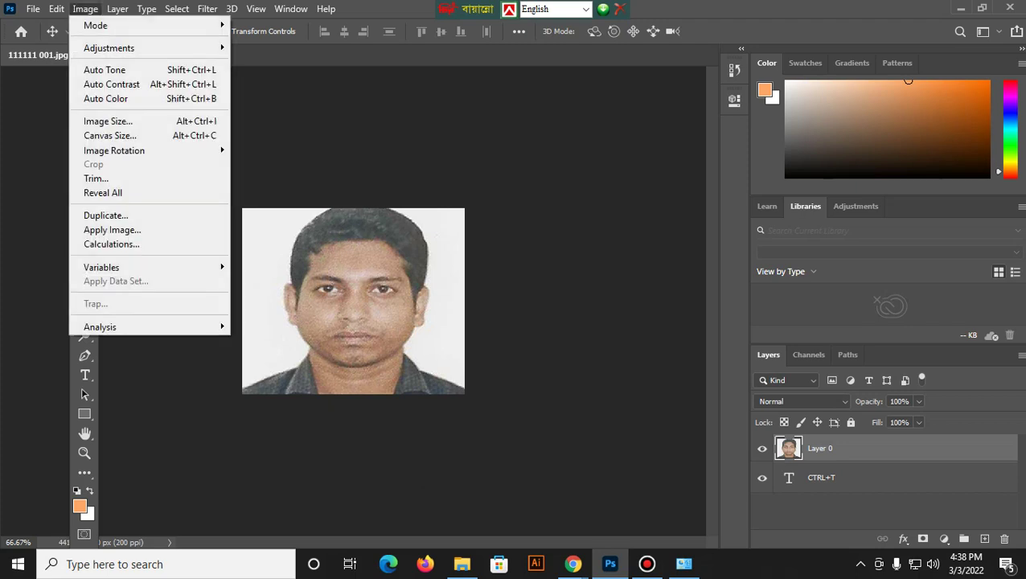
{"action": "key", "text": "Down"}
{"action": "key", "text": "Down"}
{"action": "key", "text": "Down"}
{"action": "key", "text": "Return"}
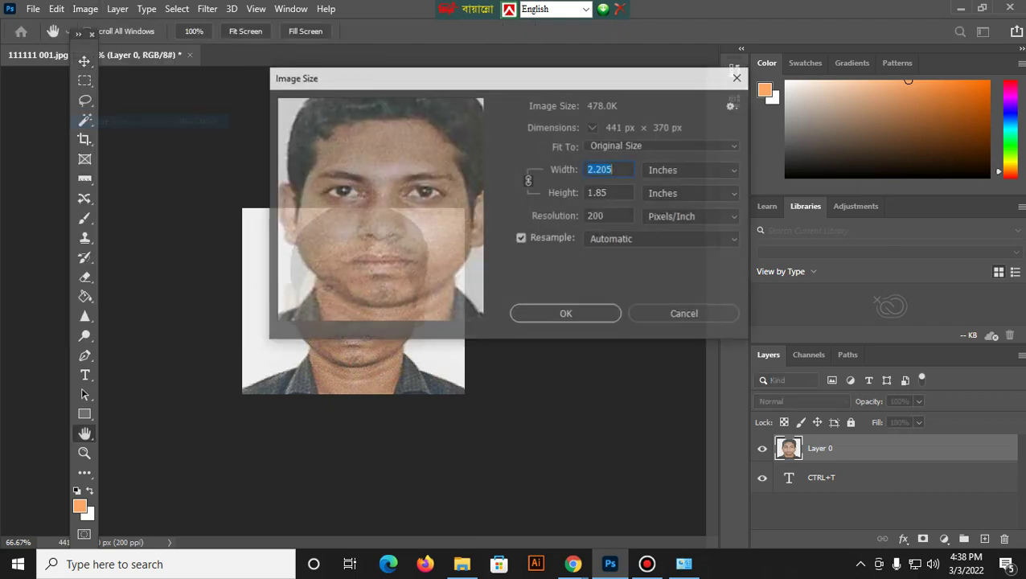
{"action": "left_click_drag", "start_coordinate": [466, 81], "coordinate": [394, 132]}
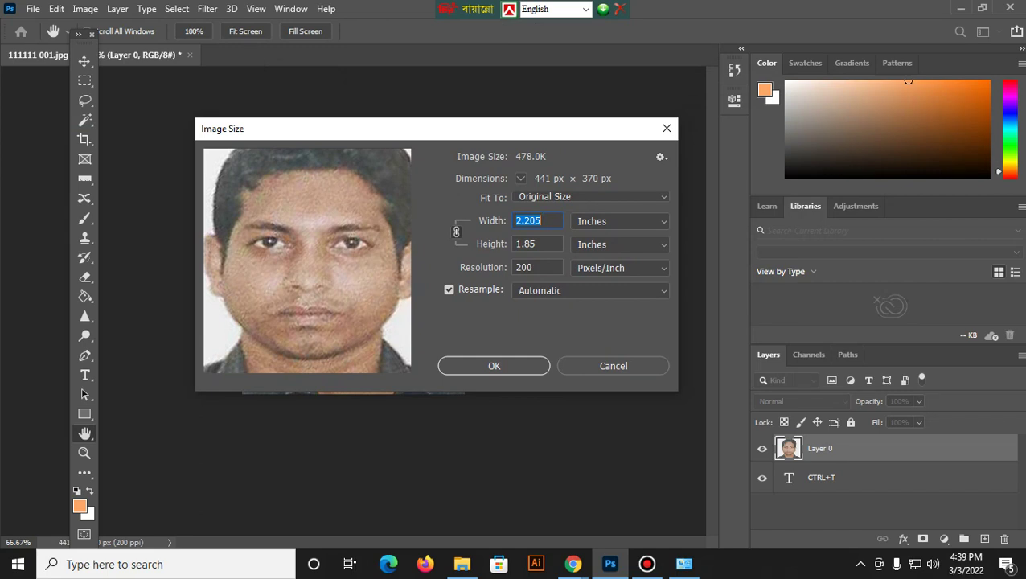
{"action": "left_click", "coordinate": [619, 220]}
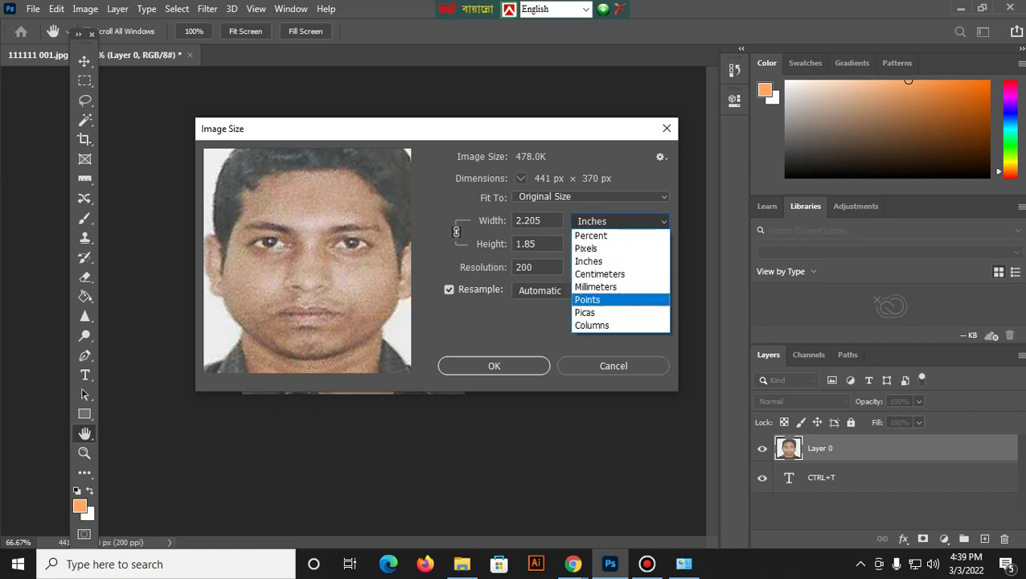
{"action": "left_click", "coordinate": [599, 274]}
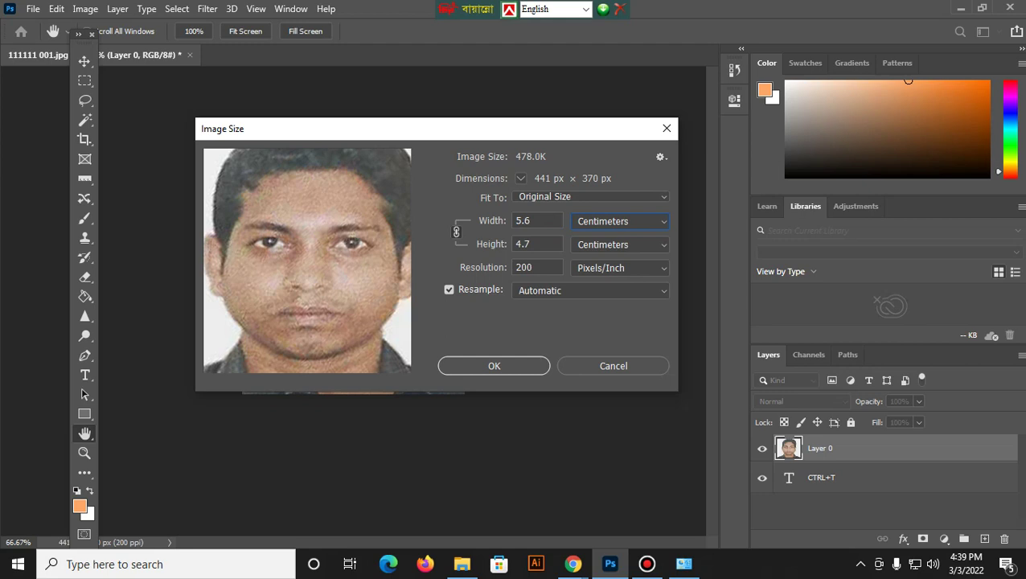
{"action": "left_click", "coordinate": [532, 267]}
{"action": "left_click_drag", "start_coordinate": [532, 266], "coordinate": [515, 267]}
{"action": "type", "text": "30"}
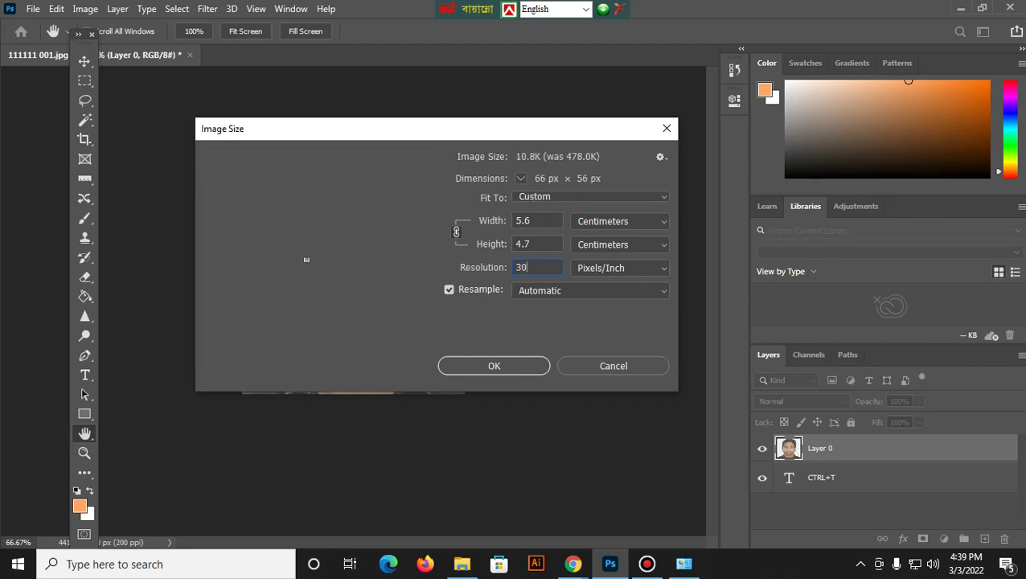
{"action": "type", "text": "0"}
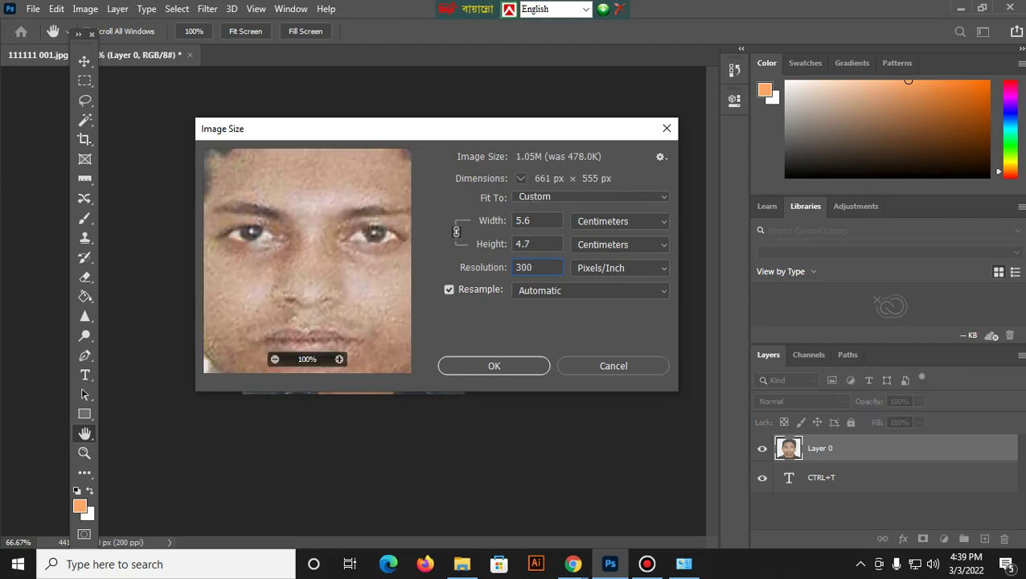
{"action": "left_click", "coordinate": [494, 366]}
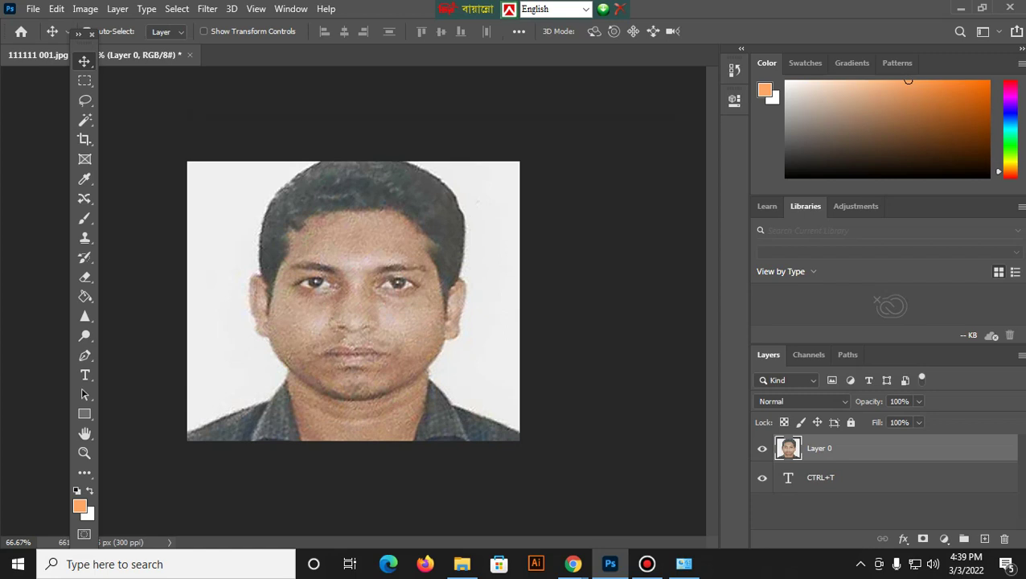
Start a new document with its width set to 5 inches
{"action": "left_click", "coordinate": [33, 9]}
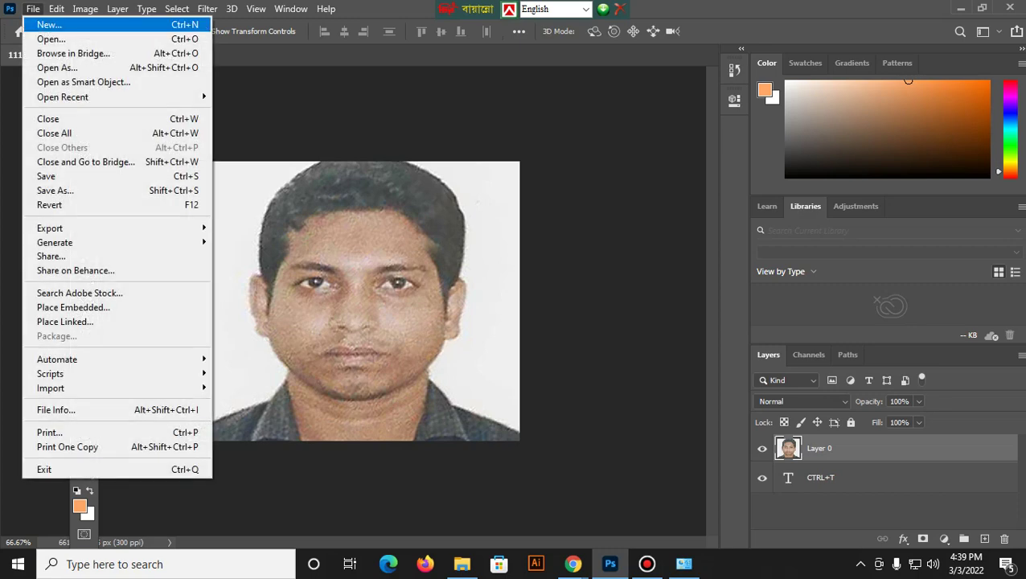
{"action": "left_click", "coordinate": [48, 24]}
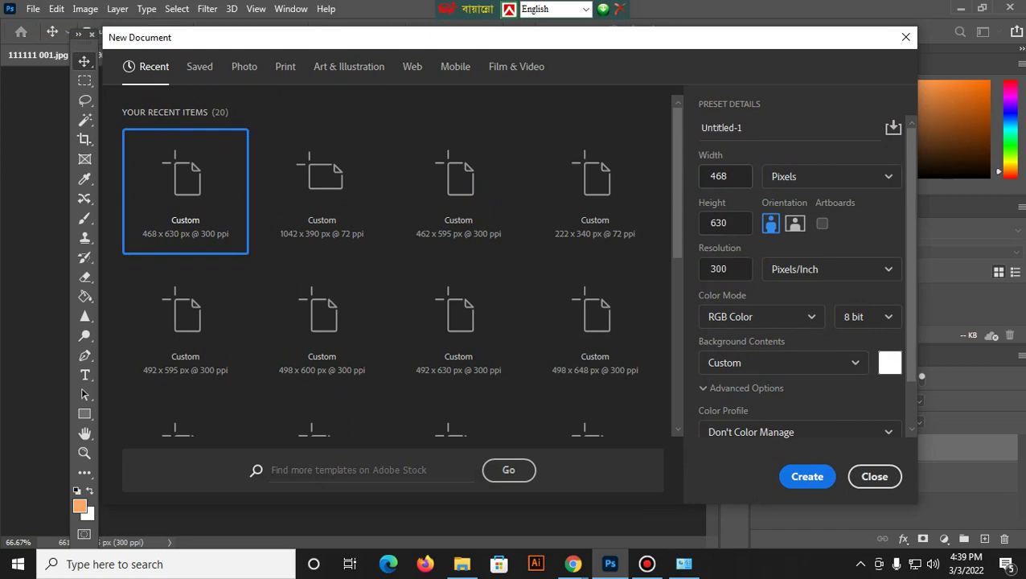
{"action": "left_click", "coordinate": [723, 176]}
{"action": "left_click", "coordinate": [830, 176]}
{"action": "left_click", "coordinate": [804, 230]}
{"action": "left_click", "coordinate": [723, 176]}
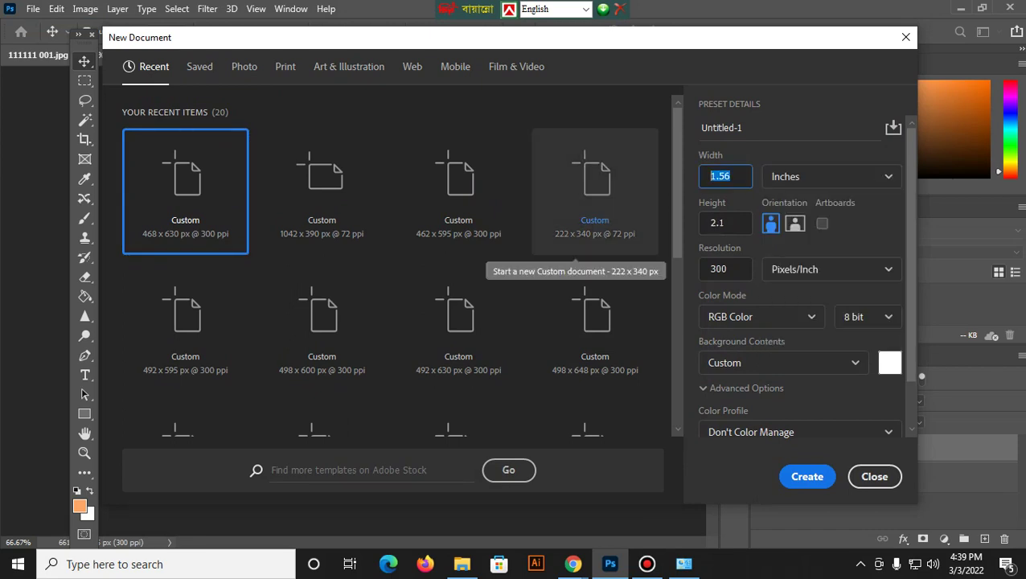
{"action": "type", "text": "5"}
{"action": "key", "text": "Tab"}
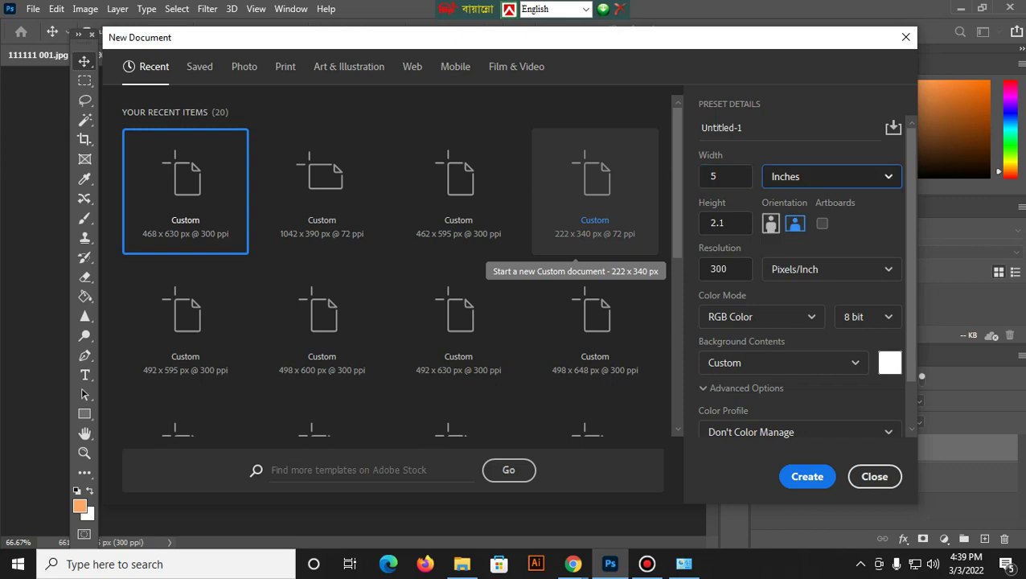
Create it at 7 inches tall and 300 ppi, then unlock the background as Layer 0
{"action": "key", "text": "Tab"}
{"action": "type", "text": "7"}
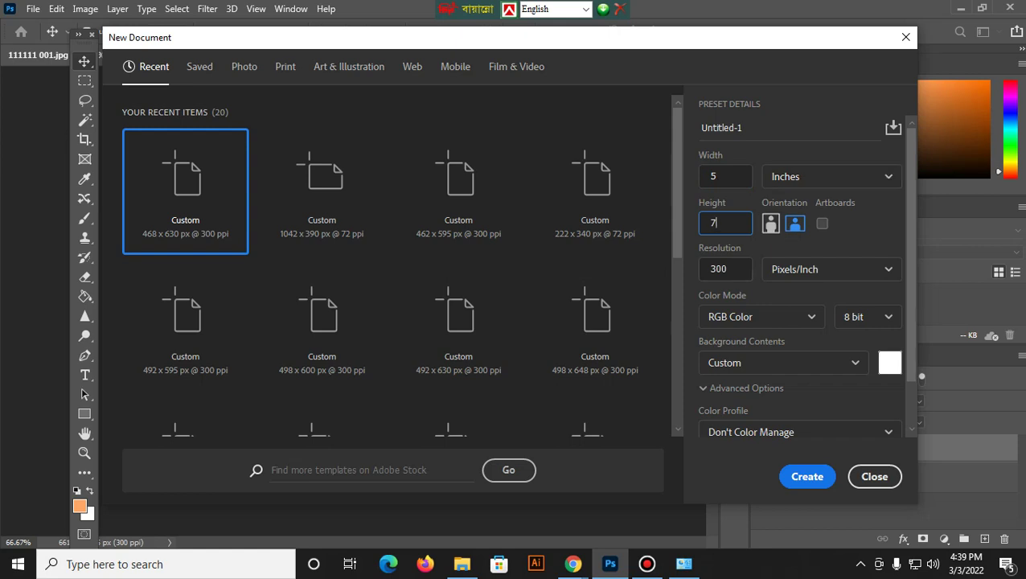
{"action": "key", "text": "Tab"}
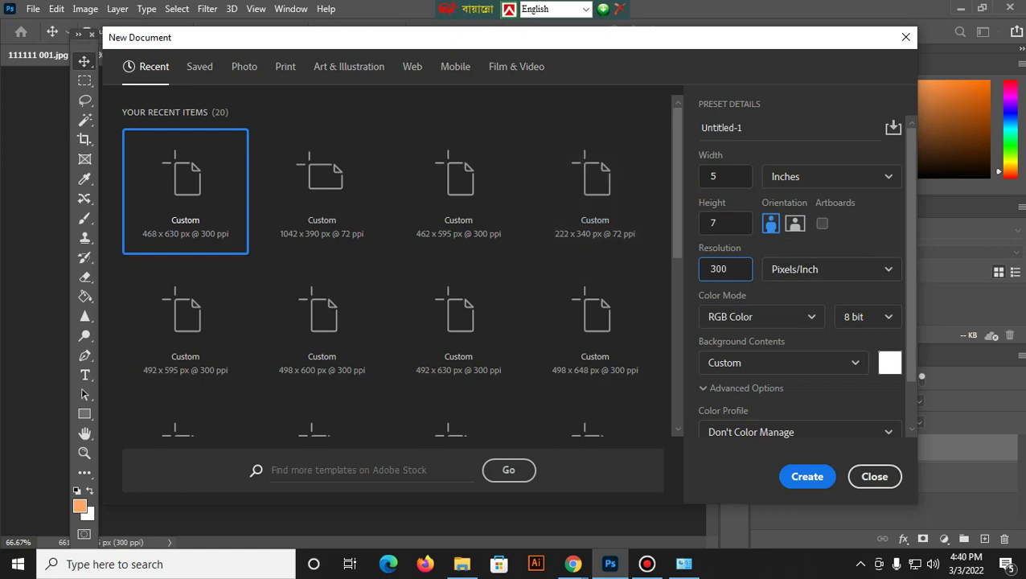
{"action": "key", "text": "Tab"}
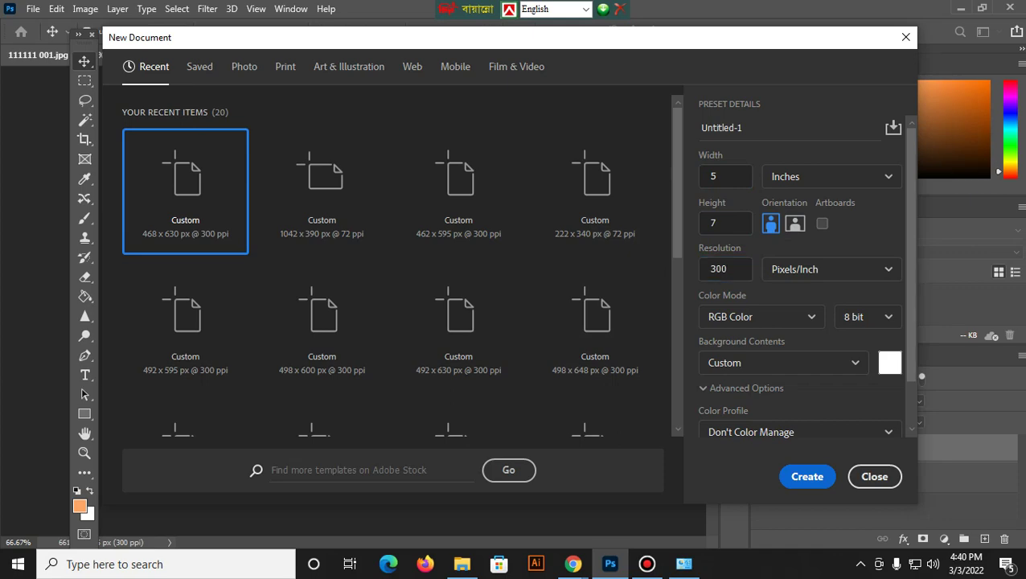
{"action": "key", "text": "Return"}
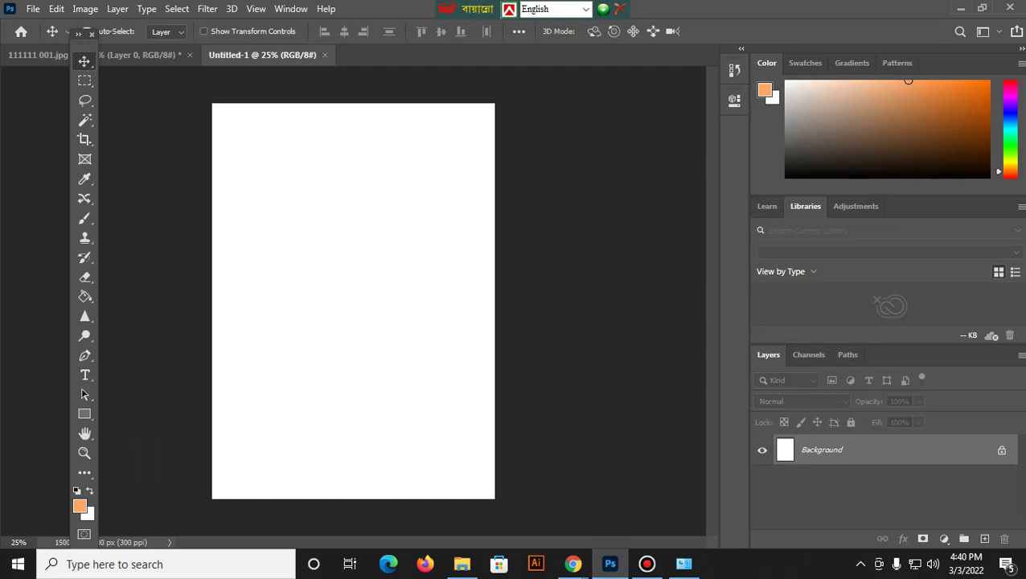
{"action": "double_click", "coordinate": [822, 449]}
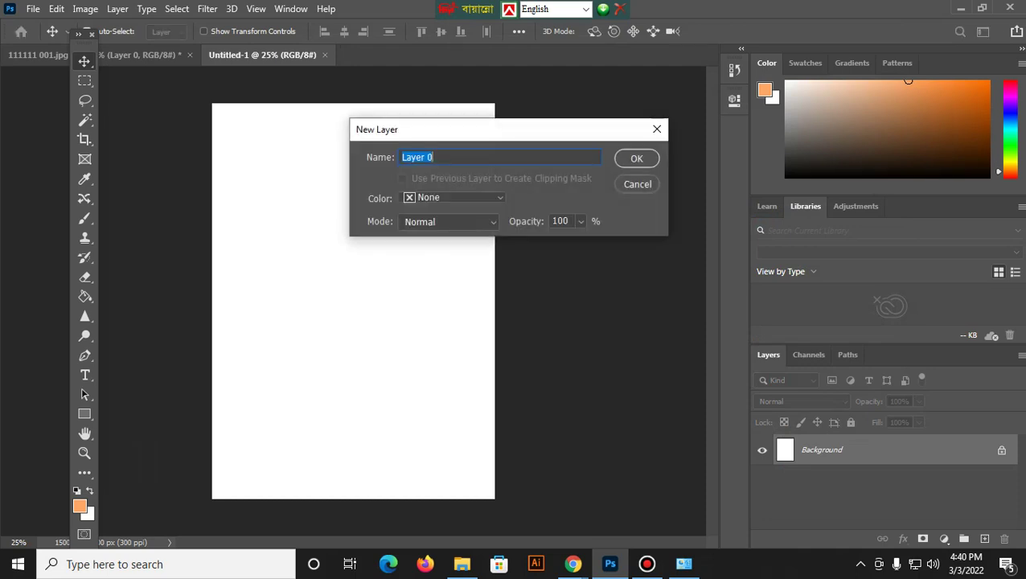
{"action": "key", "text": "Return"}
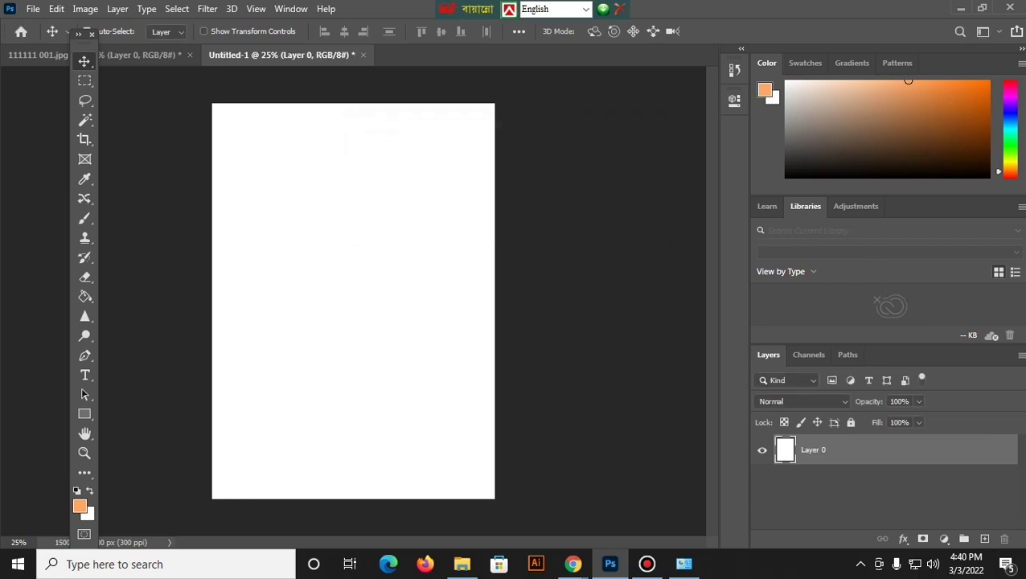
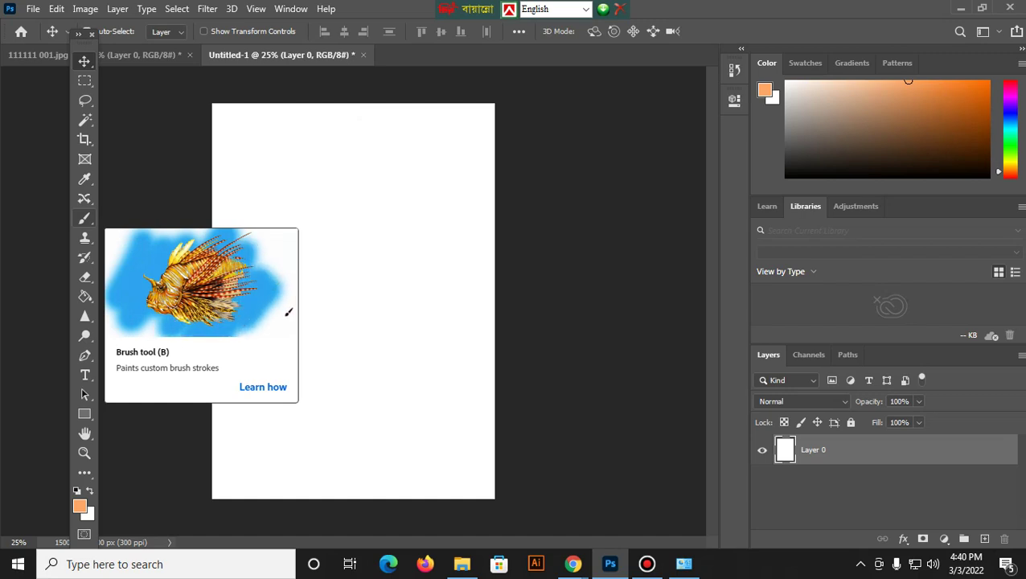
Drag the photo from the 111111 001.jpg document into Untitled-1 as a new layer
{"action": "left_click", "coordinate": [84, 217]}
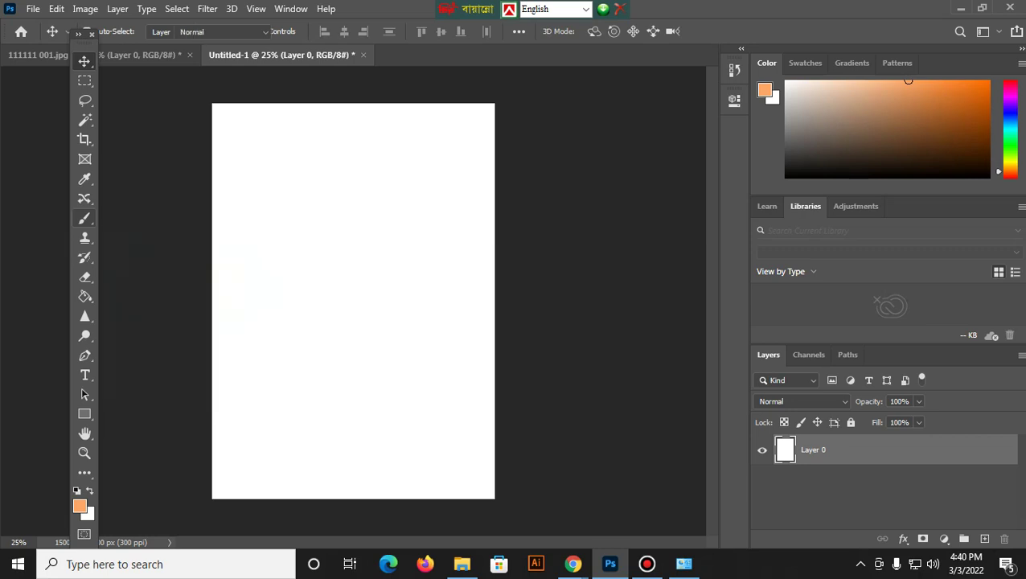
{"action": "key", "text": "ctrl+Tab"}
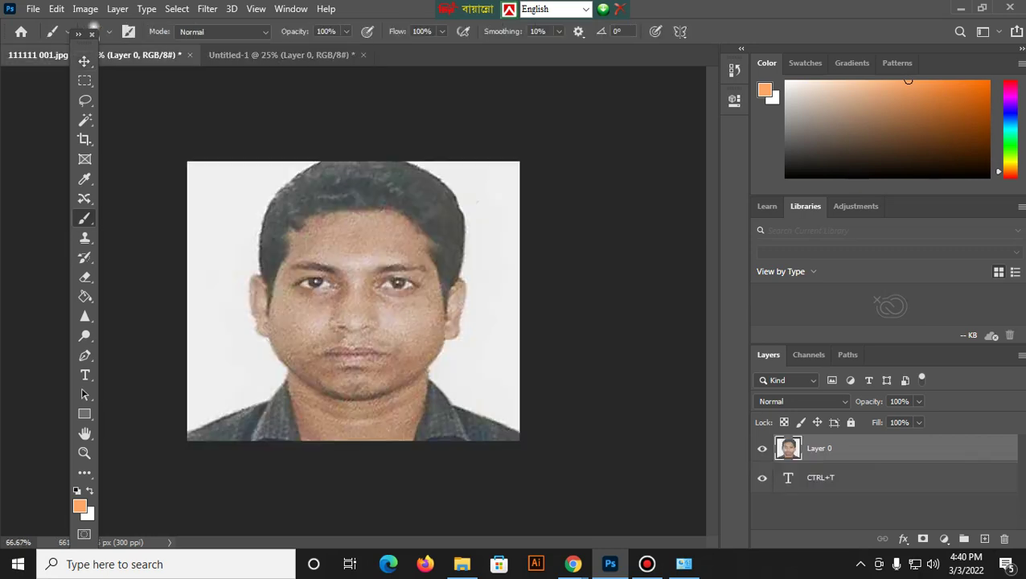
{"action": "left_click", "coordinate": [85, 60]}
{"action": "left_click_drag", "start_coordinate": [350, 306], "coordinate": [322, 72]}
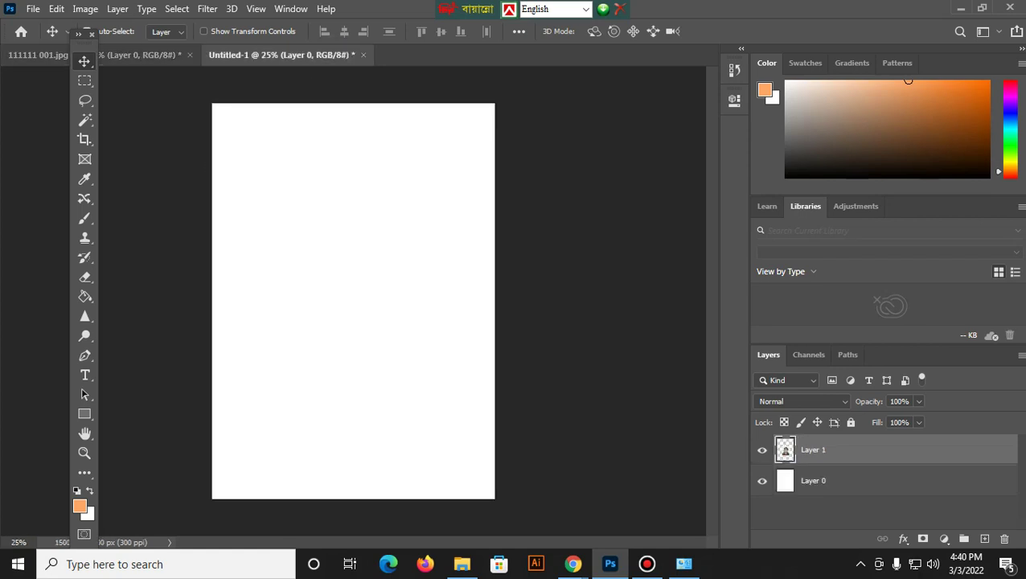
{"action": "mouse_move", "coordinate": [282, 55]}
{"action": "left_mouse_down"}
{"action": "mouse_move", "coordinate": [377, 287]}
{"action": "mouse_move", "coordinate": [366, 265]}
{"action": "left_mouse_up"}
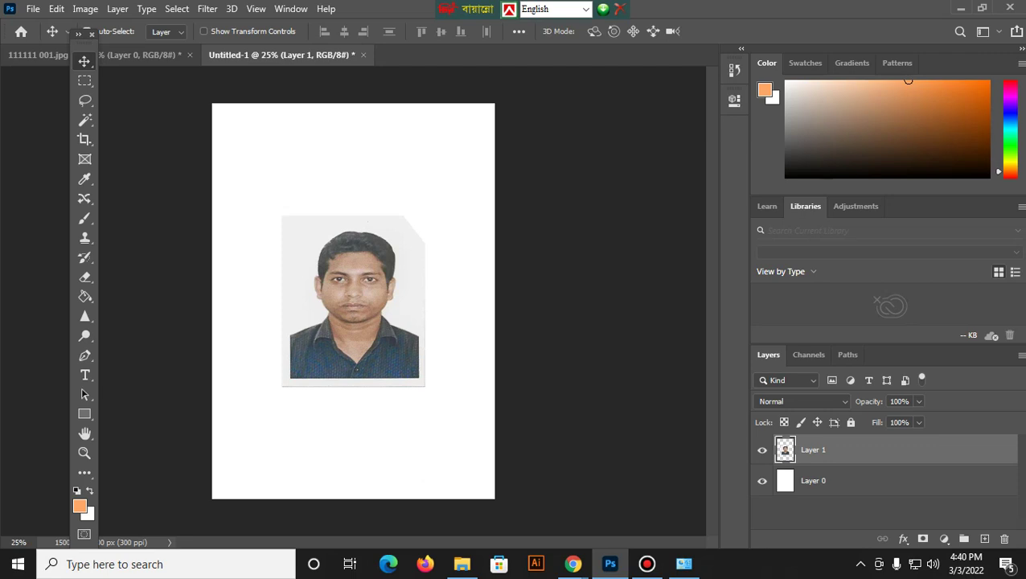
Marquee-select the faint line below the photo and delete it
{"action": "key", "text": "w"}
{"action": "left_click", "coordinate": [298, 242]}
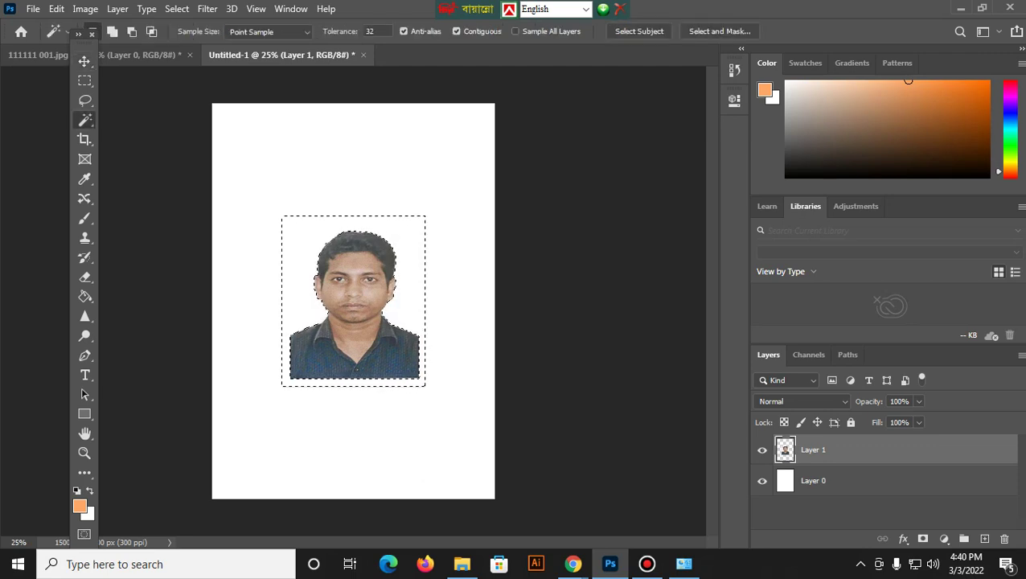
{"action": "key", "text": "m"}
{"action": "key", "text": "ctrl+d"}
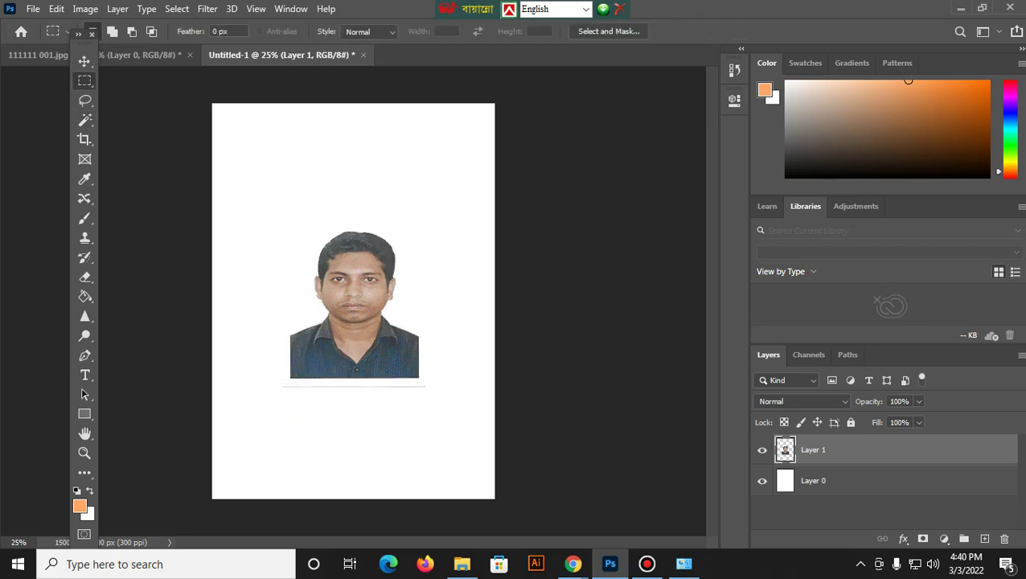
{"action": "left_click_drag", "start_coordinate": [281, 382], "coordinate": [456, 418]}
{"action": "key", "text": "Delete"}
{"action": "key", "text": "ctrl+d"}
With Layer 0 active, save the soft round brush as preset 'Soft Round 100 1'
{"action": "left_click", "coordinate": [813, 480]}
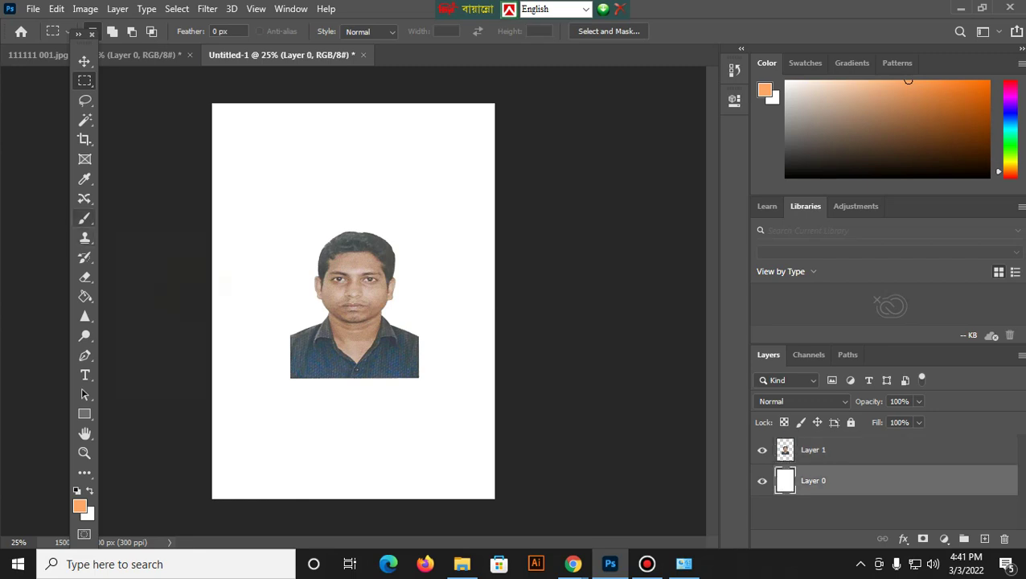
{"action": "left_click", "coordinate": [84, 218]}
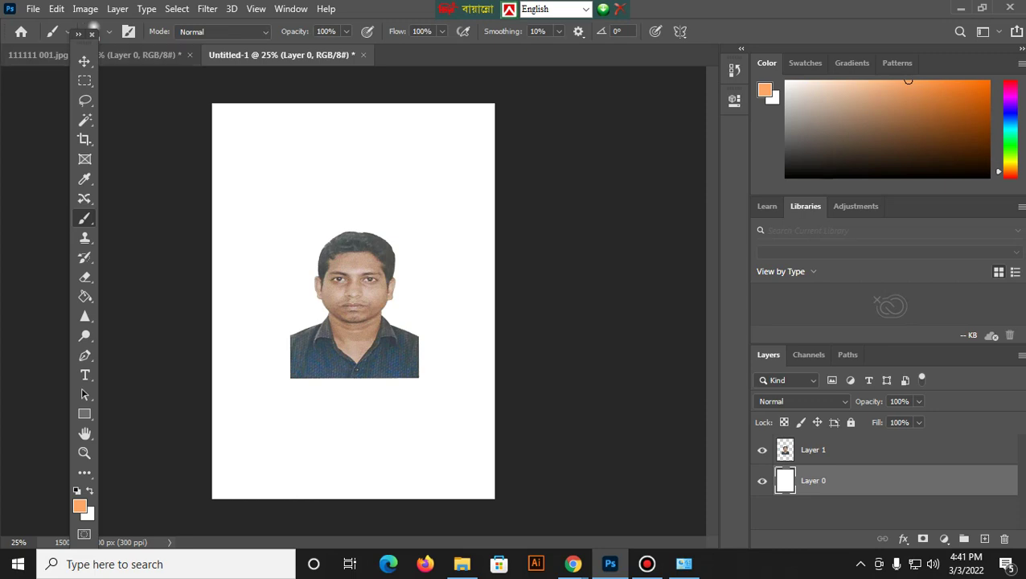
{"action": "left_click_drag", "start_coordinate": [85, 34], "coordinate": [24, 56]}
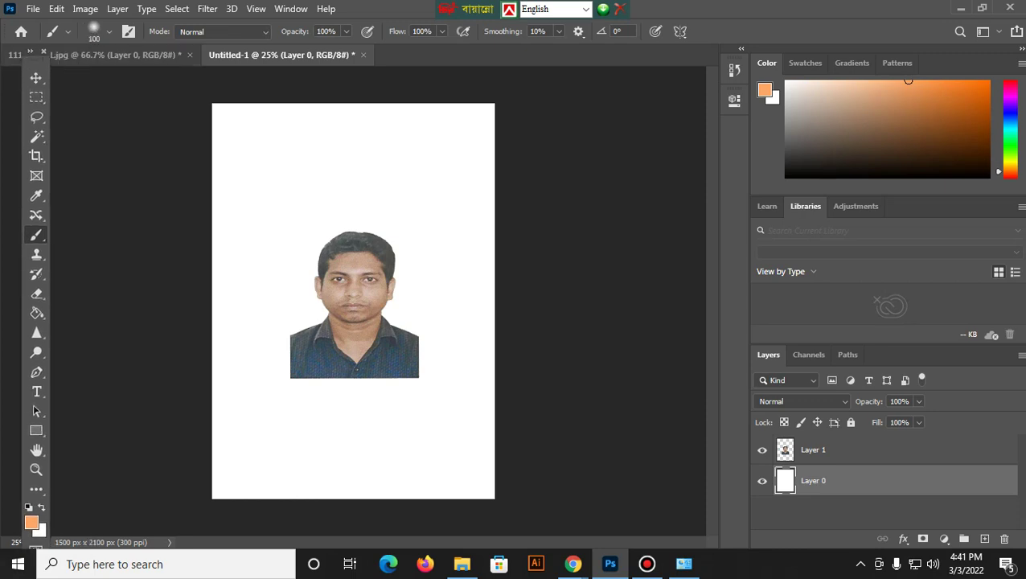
{"action": "left_click", "coordinate": [67, 31]}
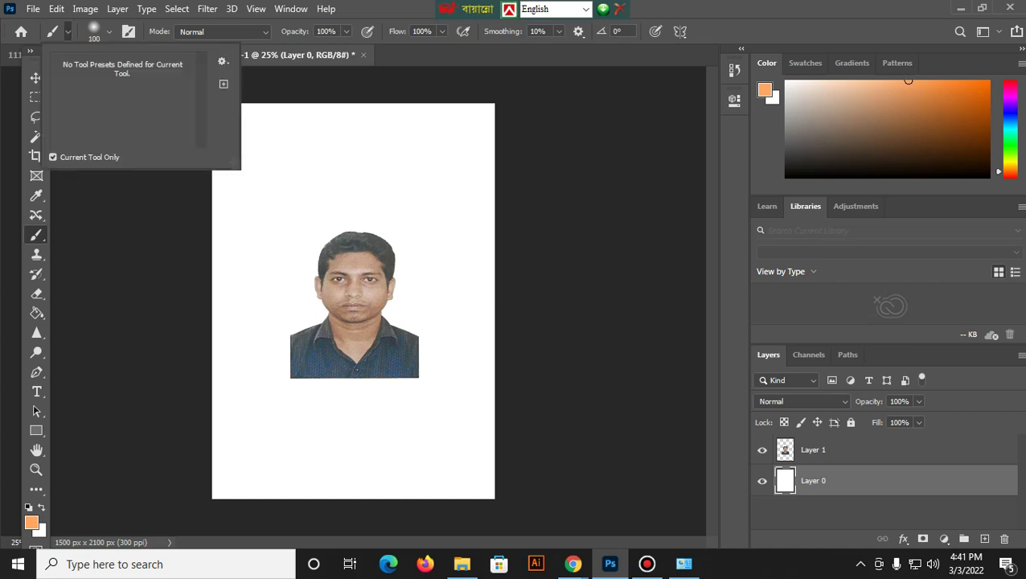
{"action": "left_click", "coordinate": [68, 31]}
{"action": "left_click", "coordinate": [68, 31]}
{"action": "left_click", "coordinate": [223, 83]}
{"action": "left_click", "coordinate": [550, 267]}
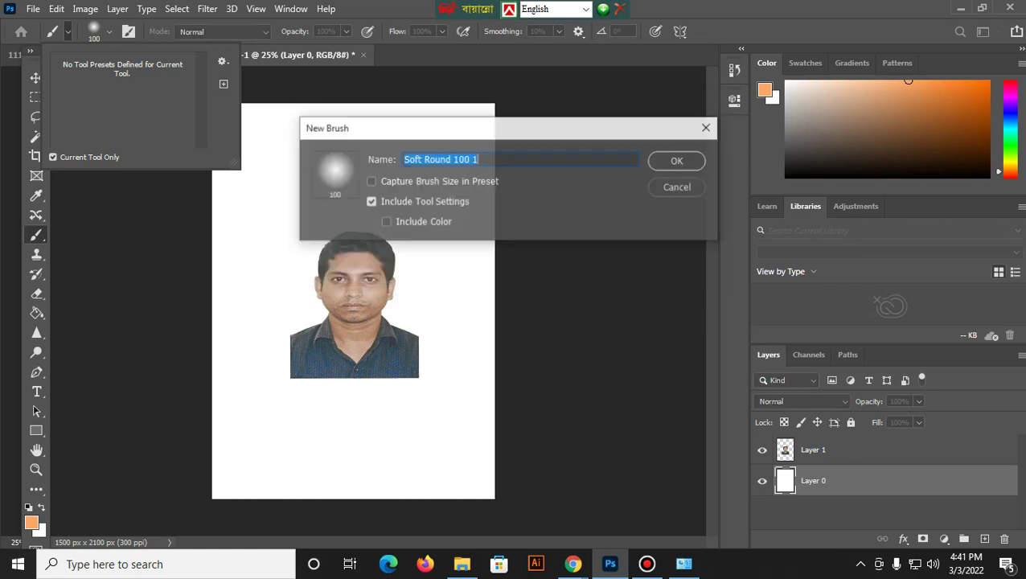
{"action": "key", "text": "Return"}
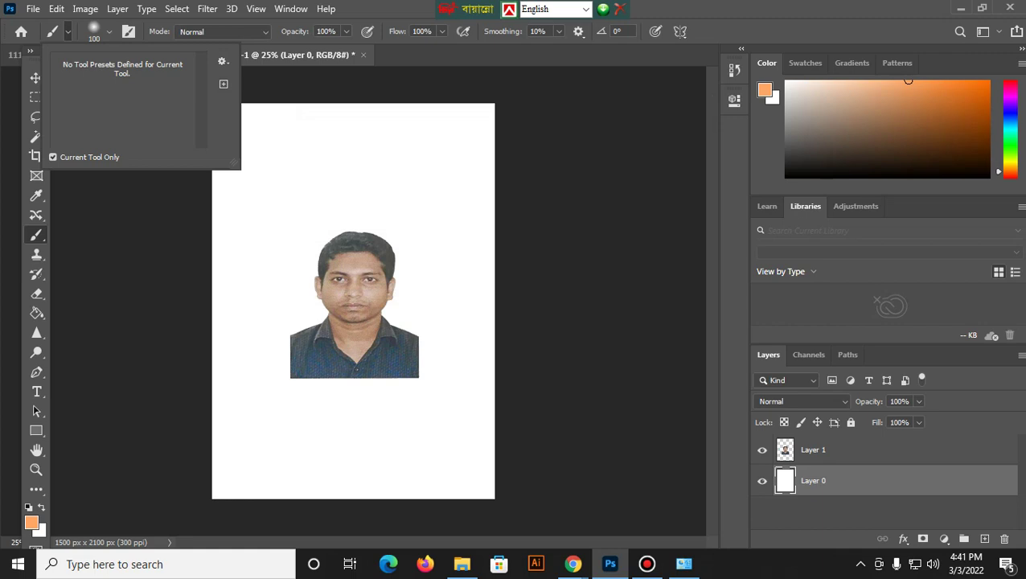
Show tool presets for all tools and load the Healing Brush 21 pixels preset
{"action": "left_click", "coordinate": [223, 61]}
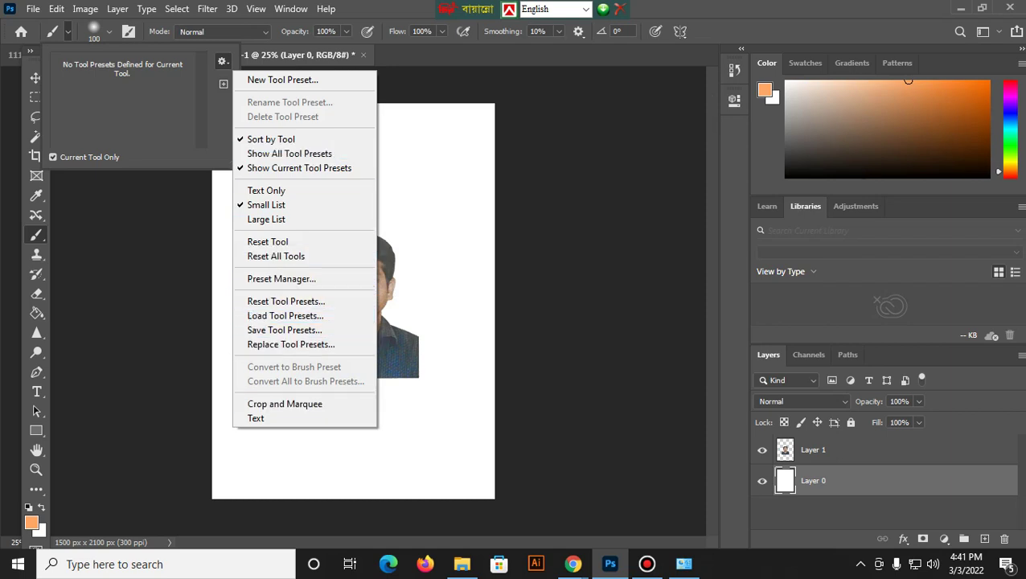
{"action": "key", "text": "Escape"}
{"action": "left_click", "coordinate": [53, 156]}
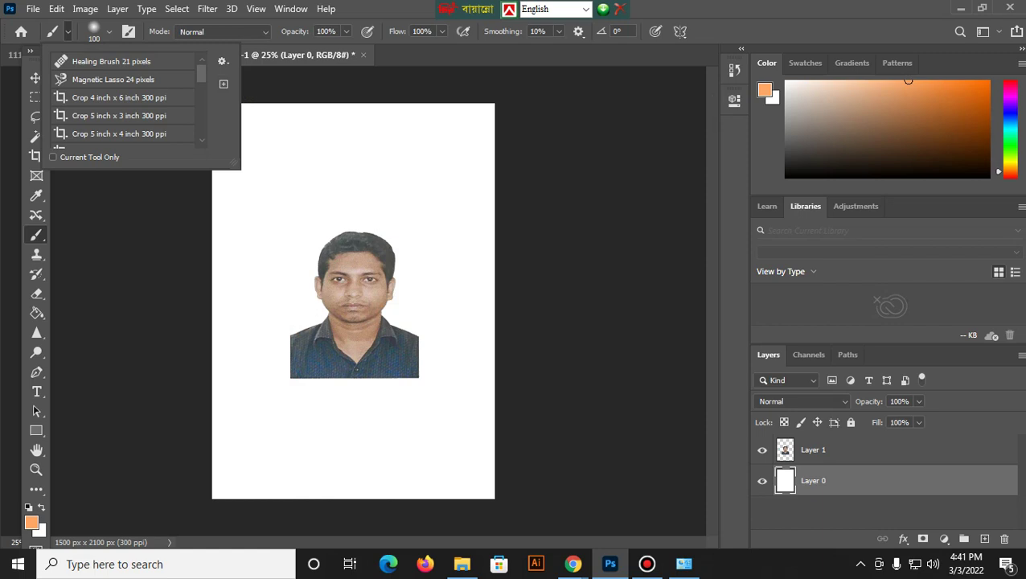
{"action": "scroll", "coordinate": [121, 96], "scroll_direction": "down", "scroll_amount": 5}
{"action": "scroll", "coordinate": [121, 96], "scroll_direction": "up", "scroll_amount": 3}
{"action": "scroll", "coordinate": [121, 97], "scroll_direction": "up", "scroll_amount": 2}
{"action": "left_click", "coordinate": [111, 61]}
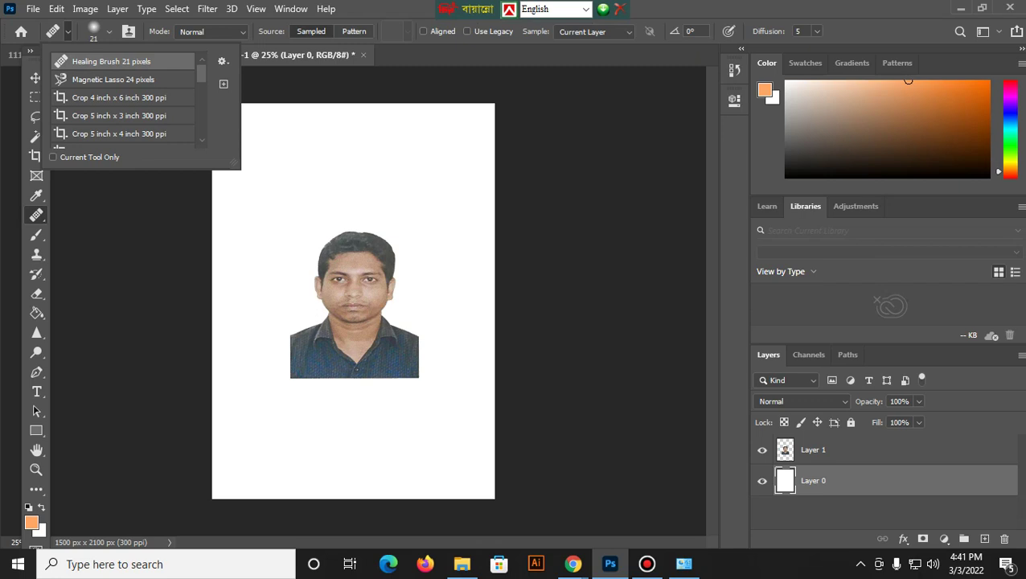
Limit the preset list back to the current tool and return to the Brush tool
{"action": "scroll", "coordinate": [121, 96], "scroll_direction": "down", "scroll_amount": 3}
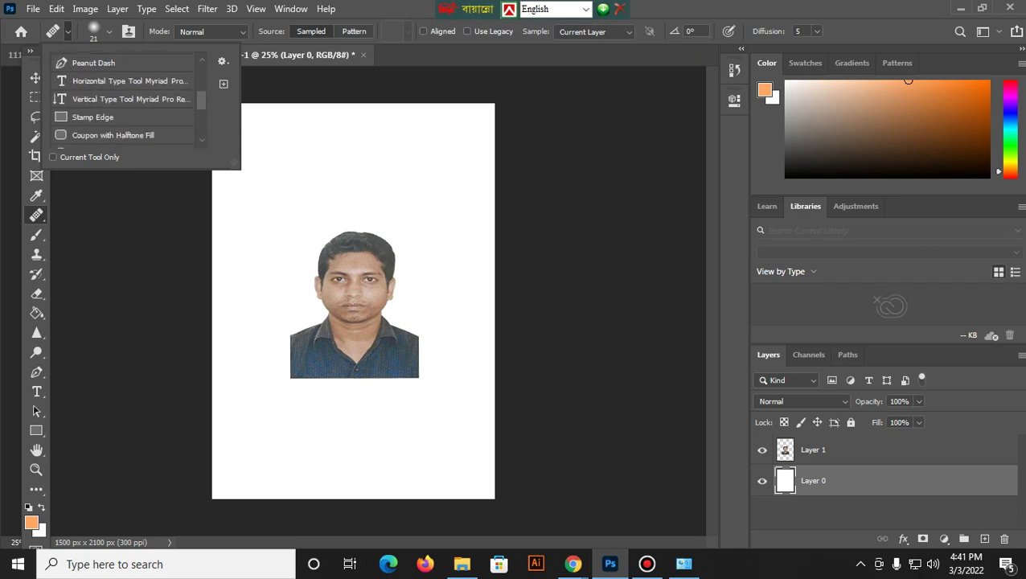
{"action": "scroll", "coordinate": [121, 97], "scroll_direction": "down", "scroll_amount": 3}
{"action": "scroll", "coordinate": [120, 96], "scroll_direction": "down", "scroll_amount": 3}
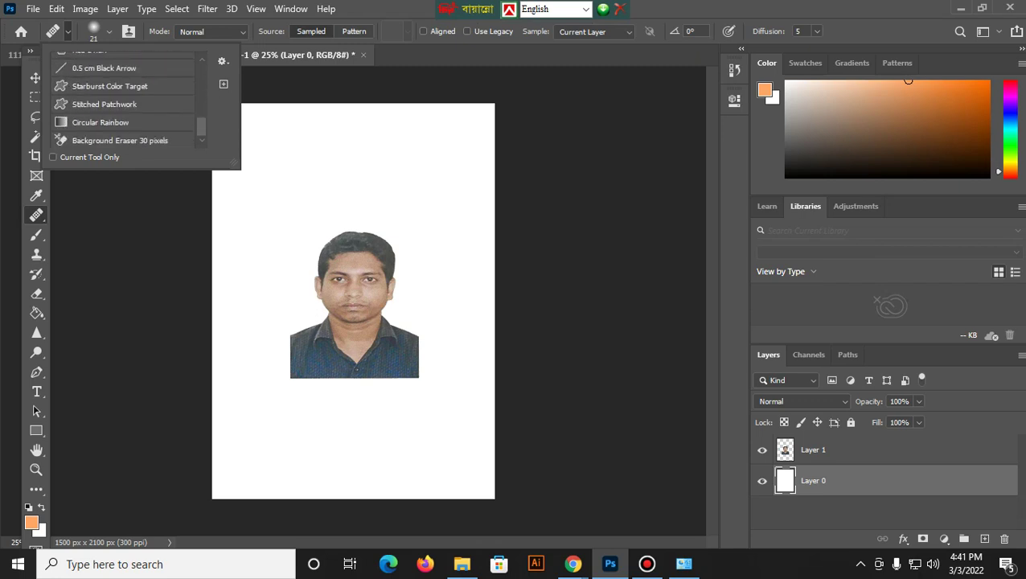
{"action": "left_click", "coordinate": [53, 157]}
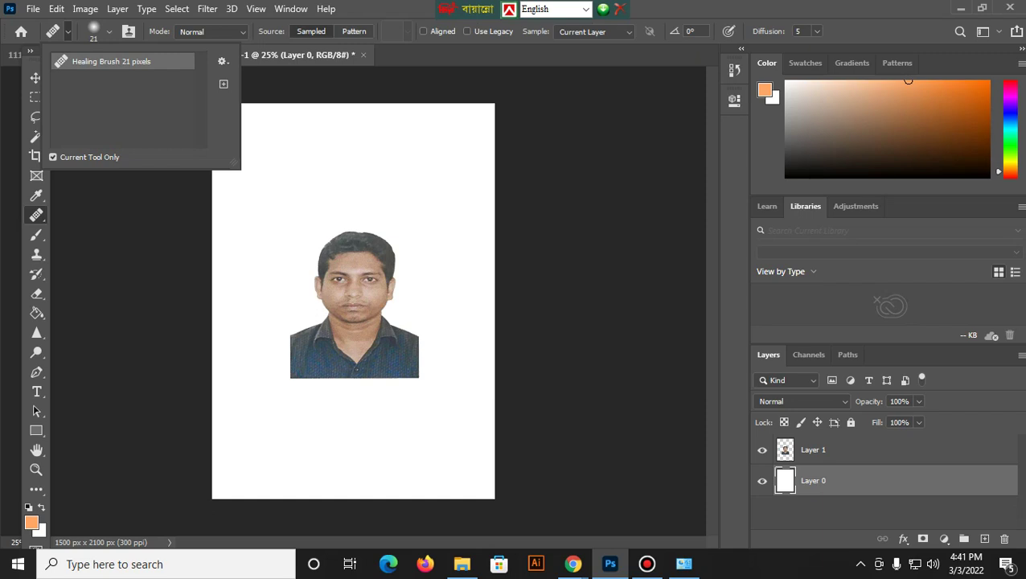
{"action": "key", "text": "Escape"}
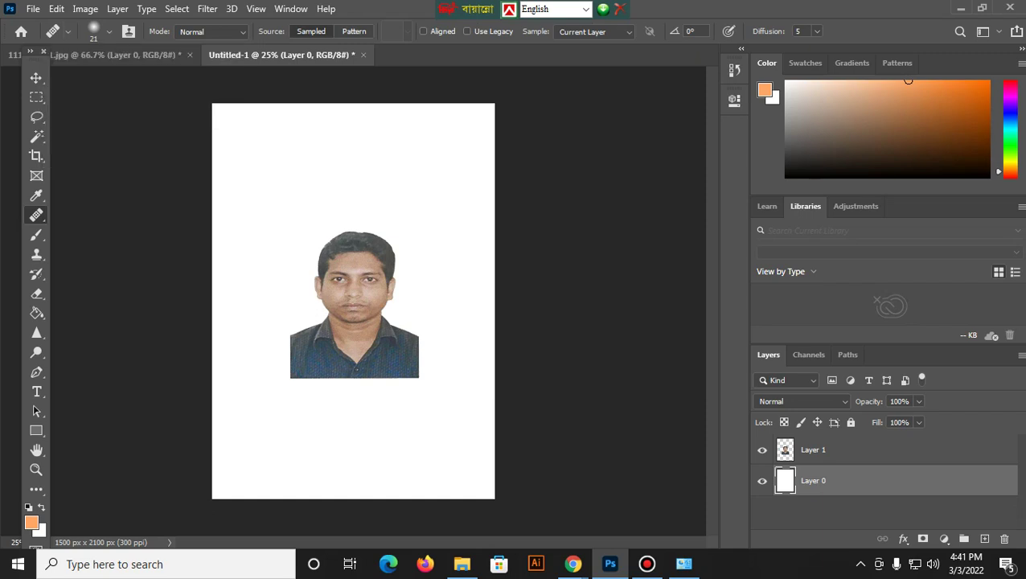
{"action": "left_click", "coordinate": [36, 234]}
Set the brush to 322 px size with 0% hardness
{"action": "left_click", "coordinate": [94, 32]}
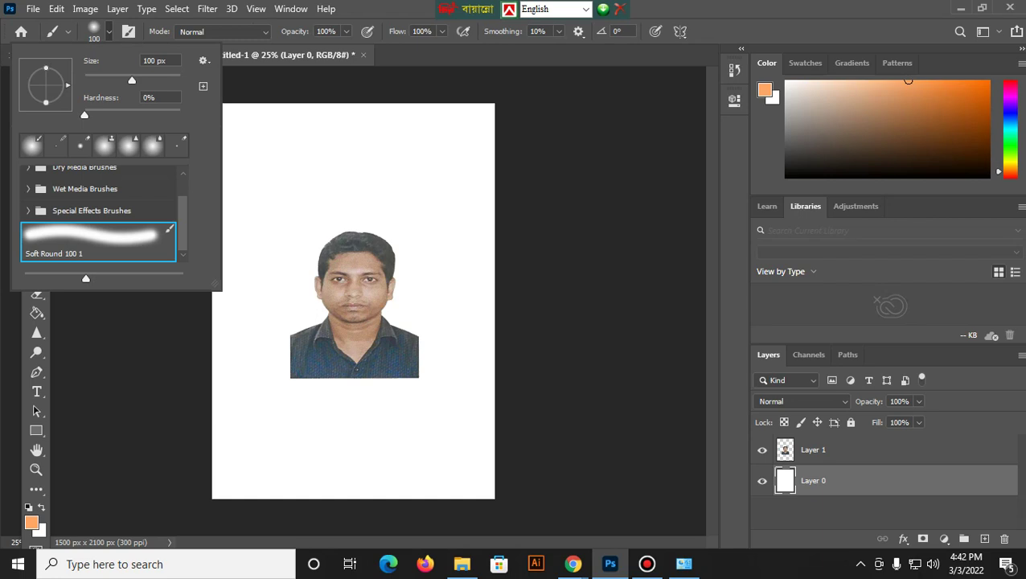
{"action": "left_click_drag", "start_coordinate": [132, 81], "coordinate": [162, 80]}
{"action": "left_click", "coordinate": [154, 60]}
{"action": "left_click_drag", "start_coordinate": [85, 114], "coordinate": [122, 115]}
{"action": "type", "text": "0"}
{"action": "key", "text": "Return"}
Keep the orange foreground colour and paint wide strokes across Layer 0 behind the photo
{"action": "left_click", "coordinate": [31, 523]}
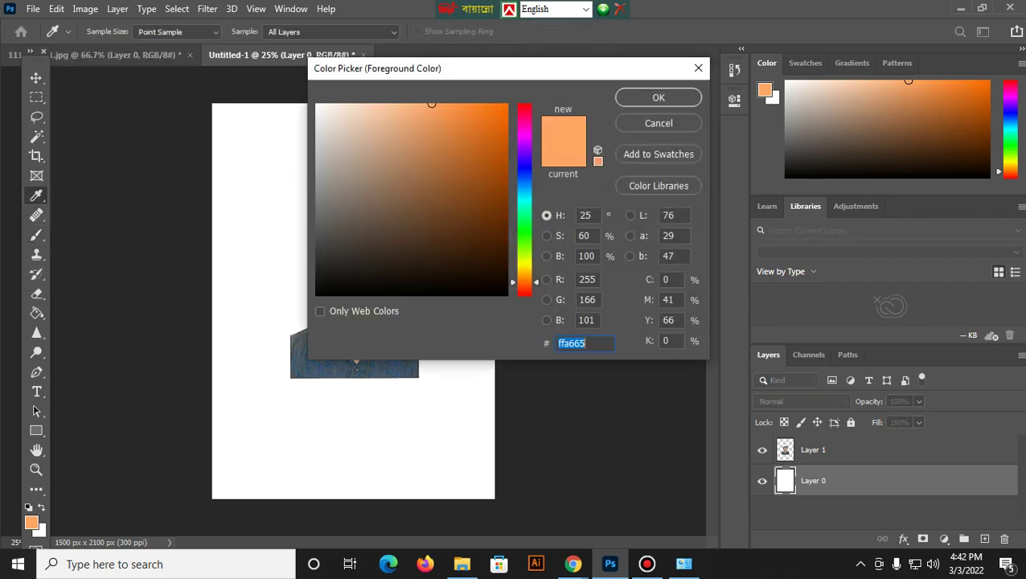
{"action": "left_click", "coordinate": [658, 98]}
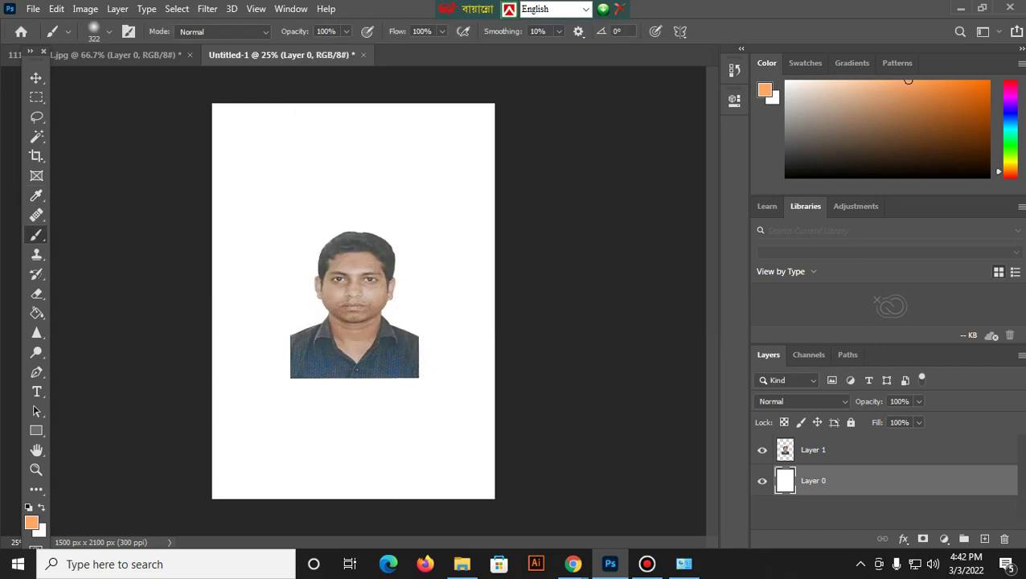
{"action": "left_click", "coordinate": [218, 406]}
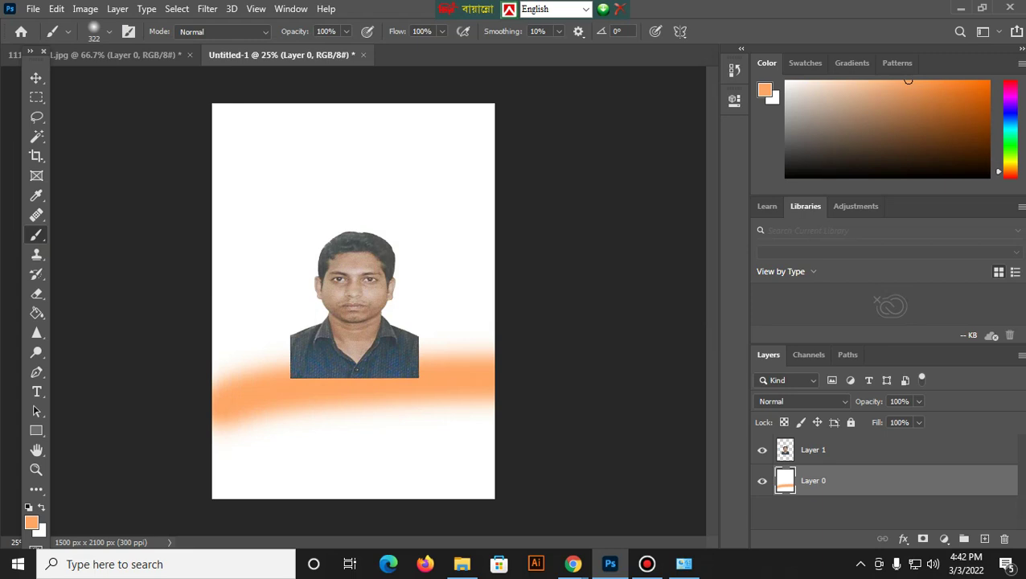
{"action": "left_click_drag", "start_coordinate": [208, 370], "coordinate": [500, 350]}
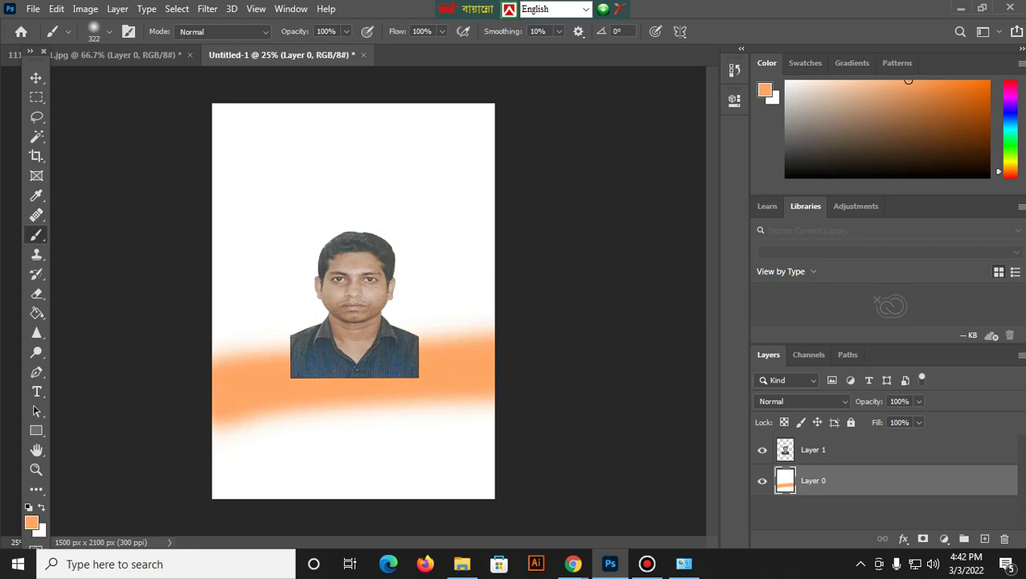
{"action": "key", "text": "ctrl+z"}
{"action": "left_click_drag", "start_coordinate": [211, 362], "coordinate": [494, 293]}
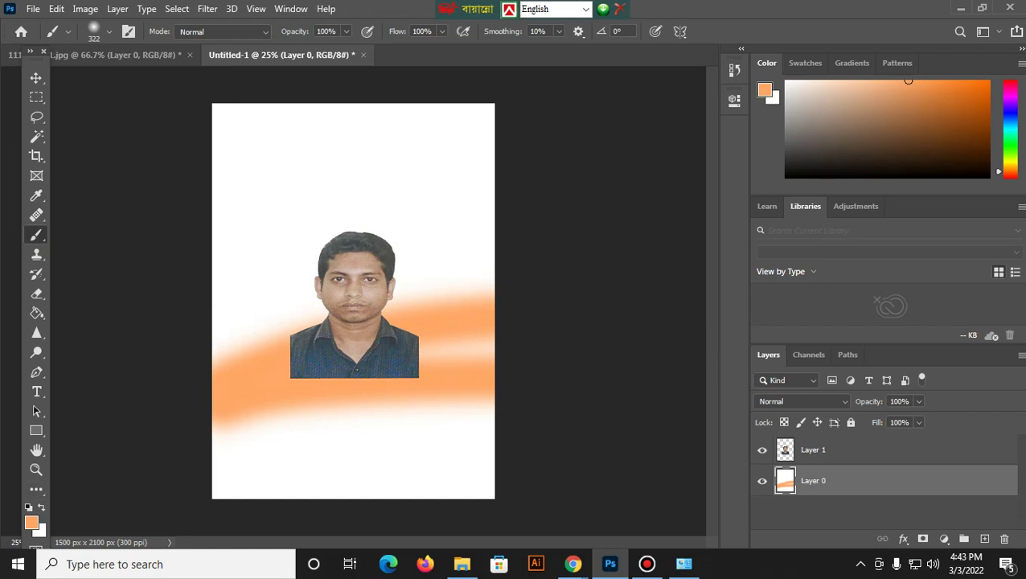
{"action": "left_click", "coordinate": [31, 523]}
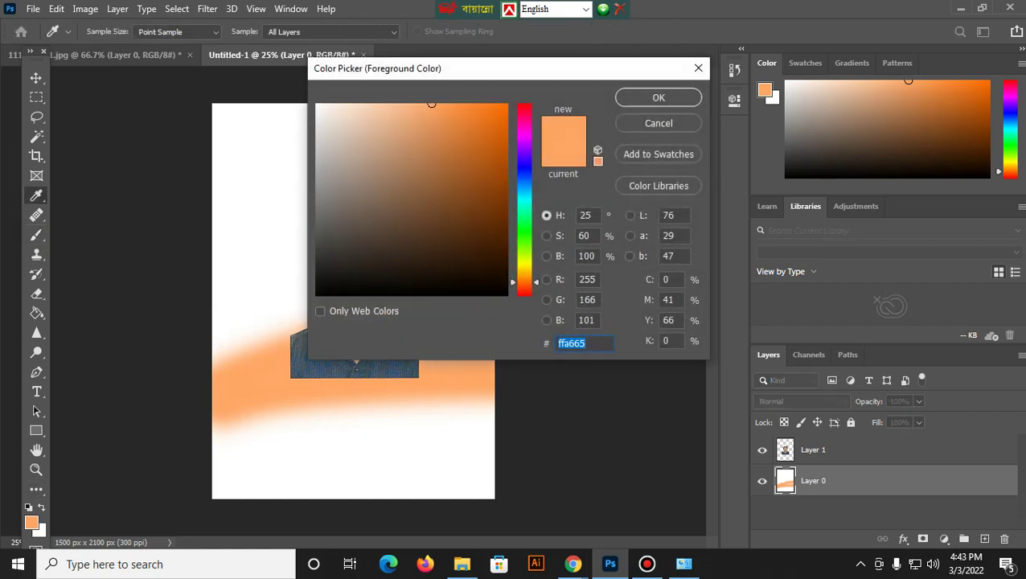
With dark brown at 50% hardness, paint two arcs from the left edge toward the top-right
{"action": "left_click_drag", "start_coordinate": [508, 187], "coordinate": [499, 186]}
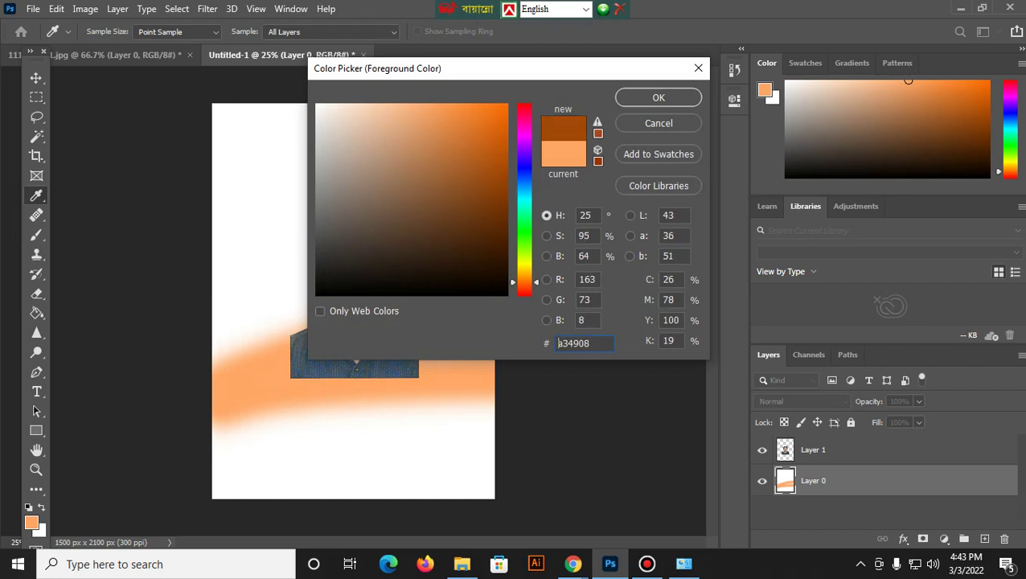
{"action": "left_click", "coordinate": [658, 97]}
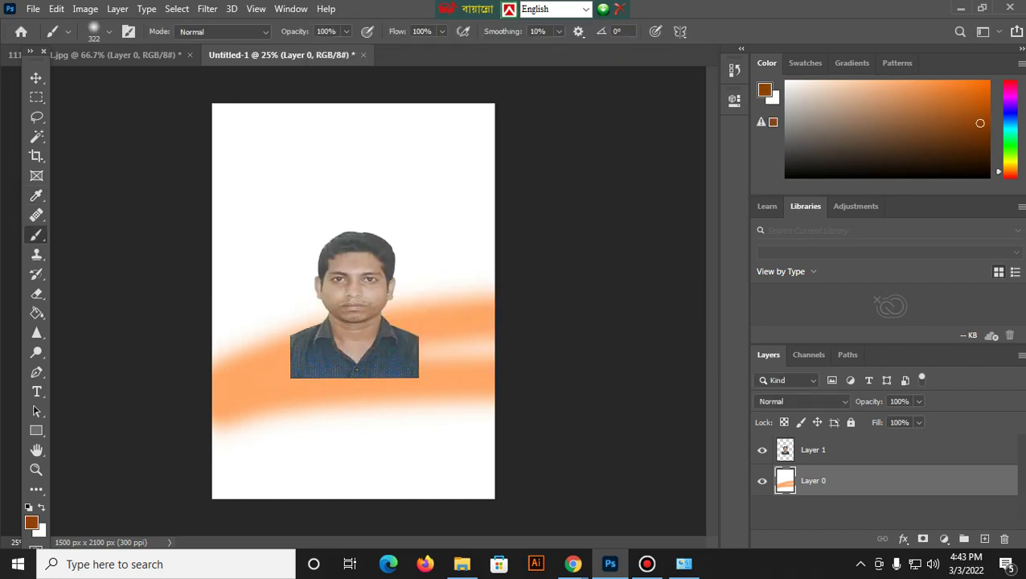
{"action": "left_click", "coordinate": [101, 32]}
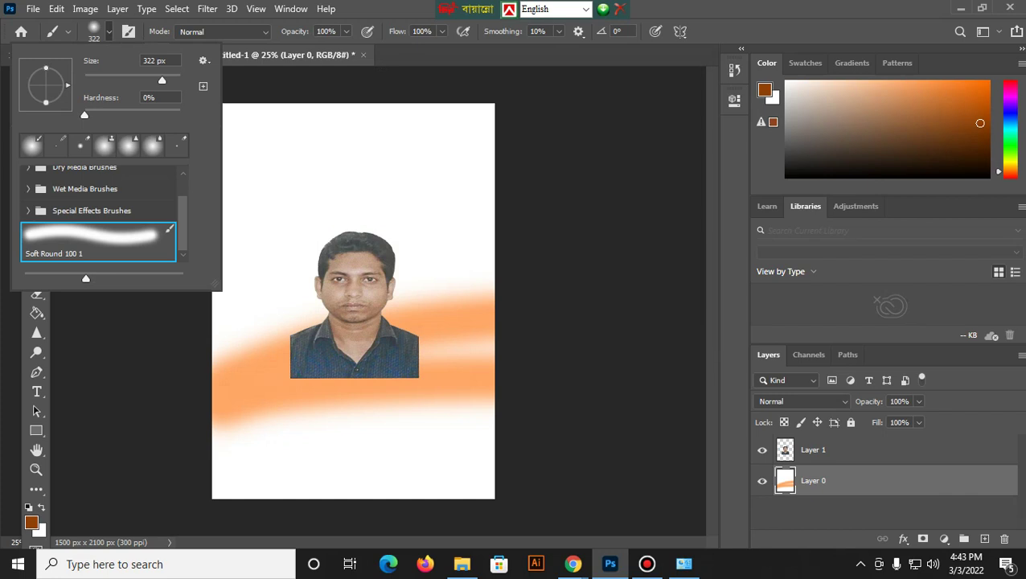
{"action": "type", "text": "45"}
{"action": "key", "text": "Return"}
{"action": "type", "text": "50"}
{"action": "key", "text": "Return"}
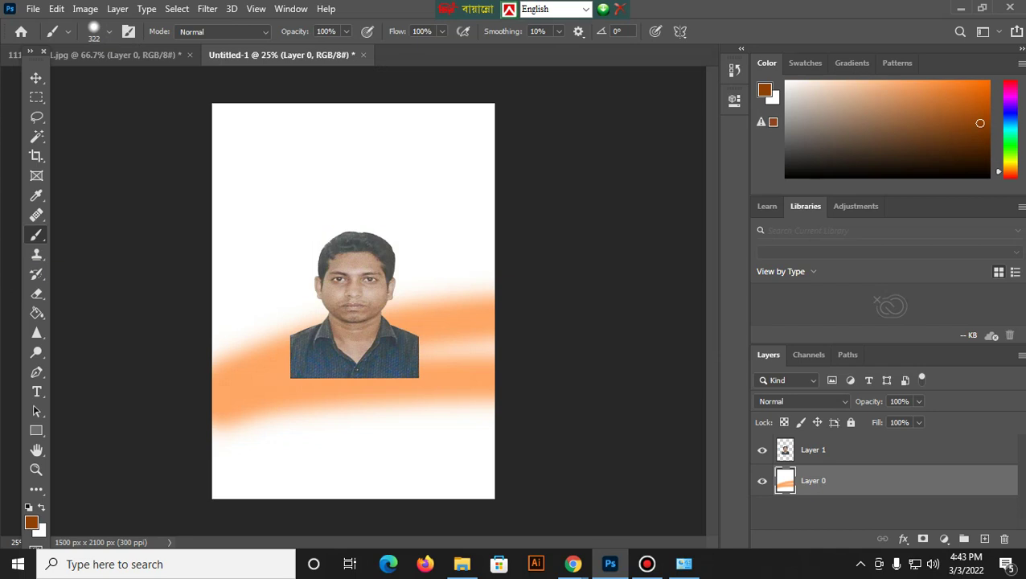
{"action": "left_click_drag", "start_coordinate": [213, 346], "coordinate": [494, 277]}
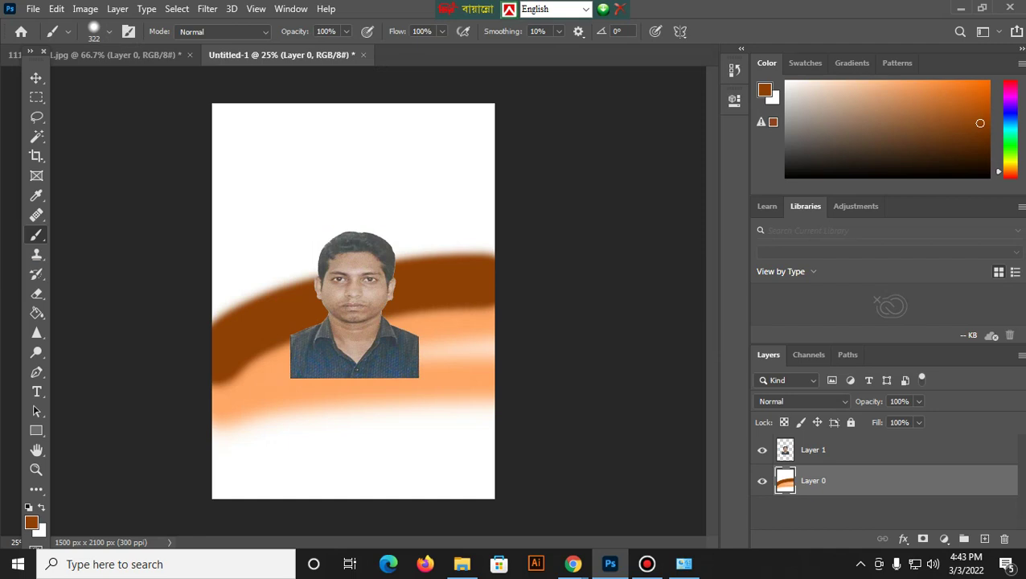
{"action": "mouse_move", "coordinate": [213, 306]}
{"action": "left_mouse_down"}
{"action": "mouse_move", "coordinate": [334, 241]}
{"action": "mouse_move", "coordinate": [493, 220]}
{"action": "left_mouse_up"}
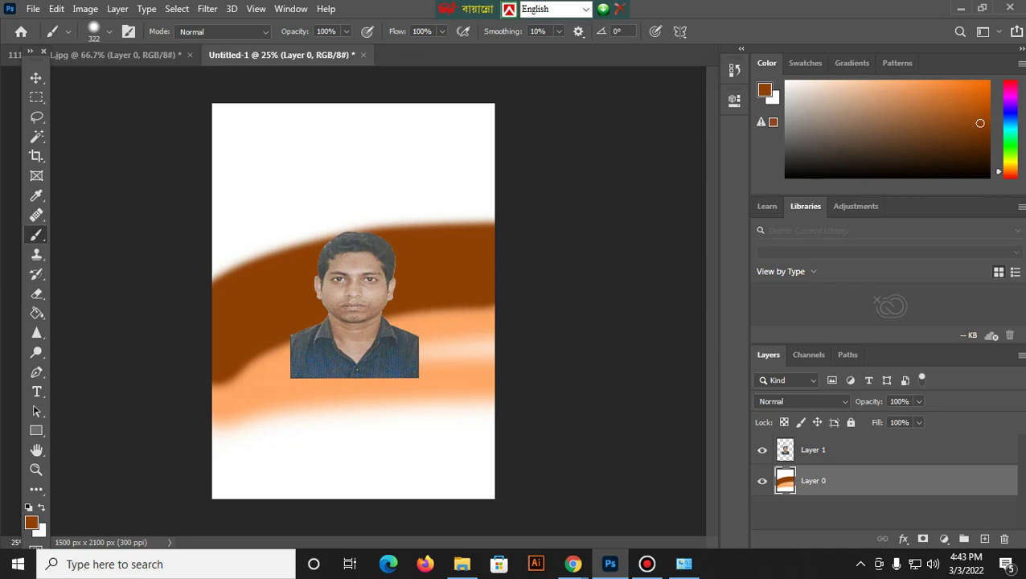
Paint a hard-edged dark brown band across the top of the canvas
{"action": "left_click", "coordinate": [31, 523]}
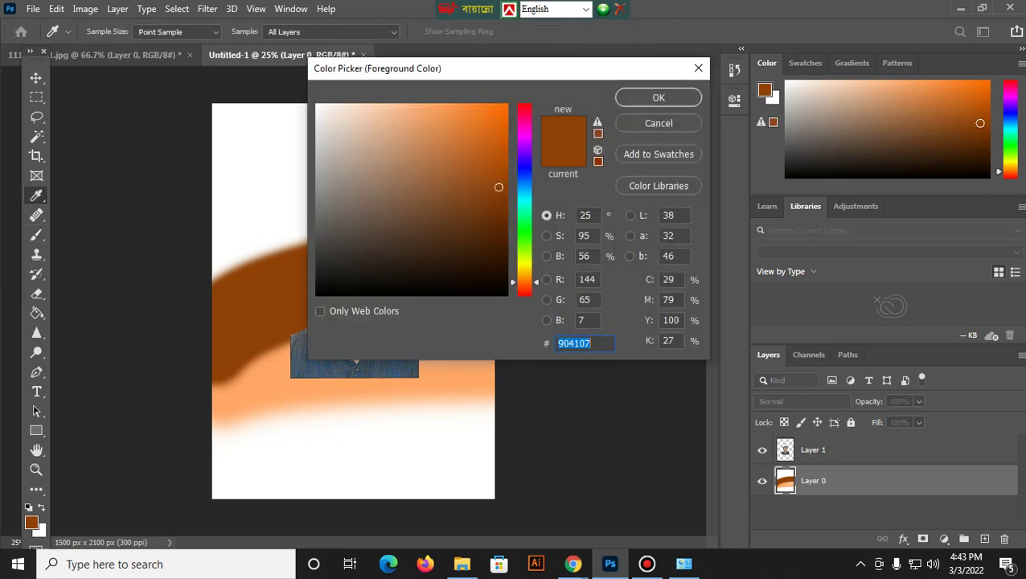
{"action": "left_click", "coordinate": [505, 255]}
{"action": "key", "text": "Return"}
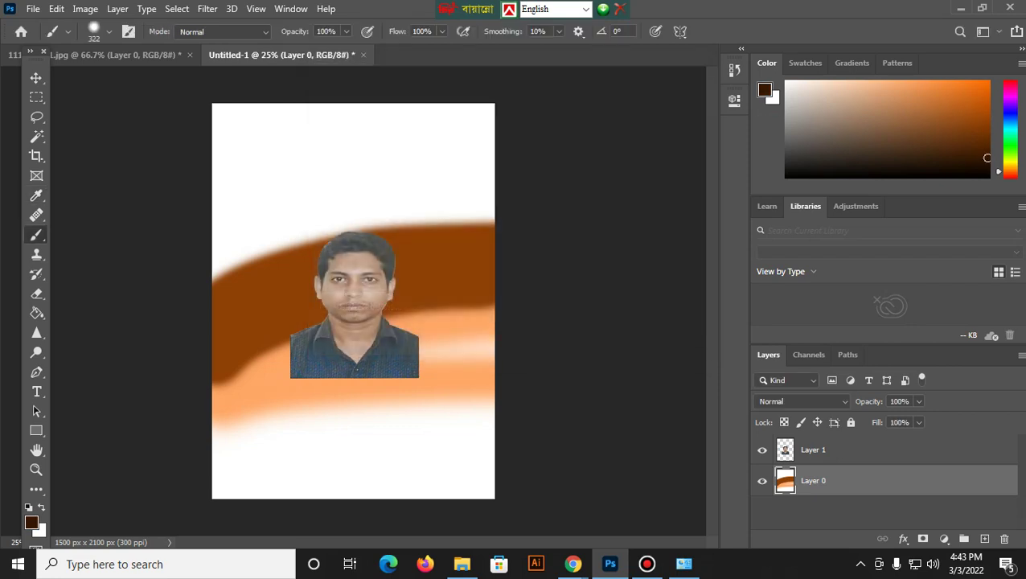
{"action": "left_click", "coordinate": [109, 31]}
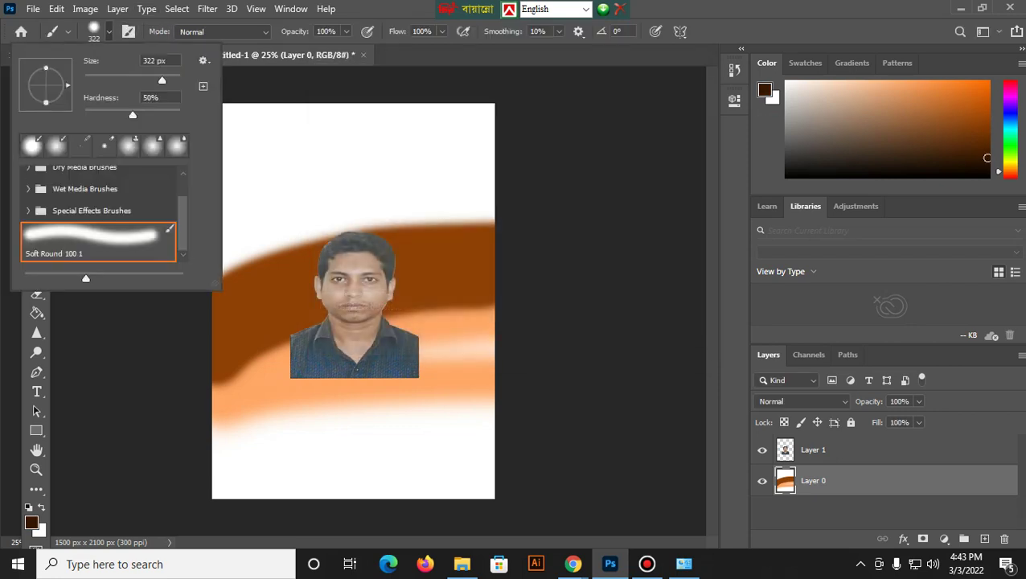
{"action": "left_click_drag", "start_coordinate": [133, 115], "coordinate": [182, 115]}
{"action": "left_click", "coordinate": [263, 289]}
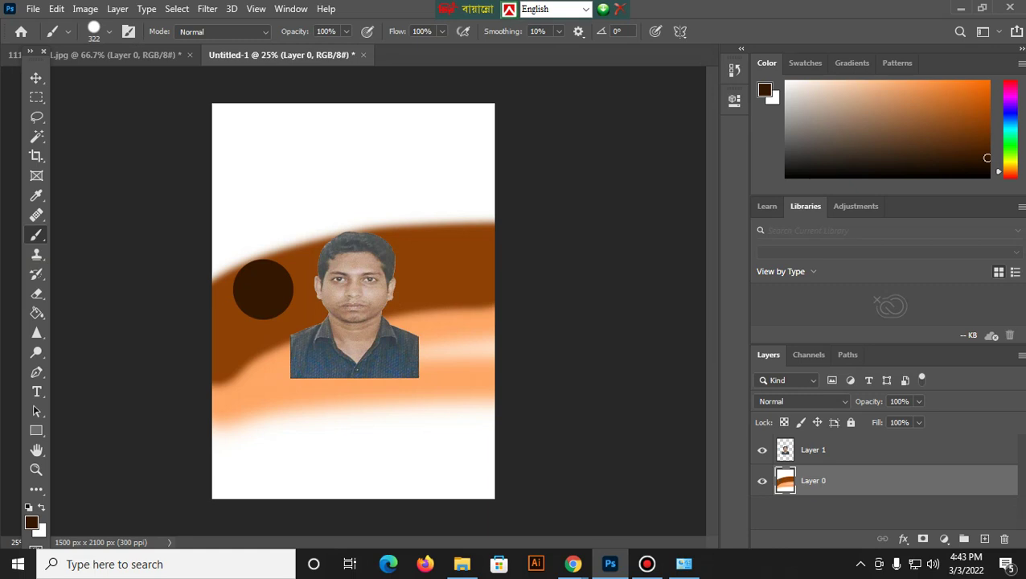
{"action": "key", "text": "ctrl+z"}
{"action": "left_click_drag", "start_coordinate": [216, 270], "coordinate": [492, 223]}
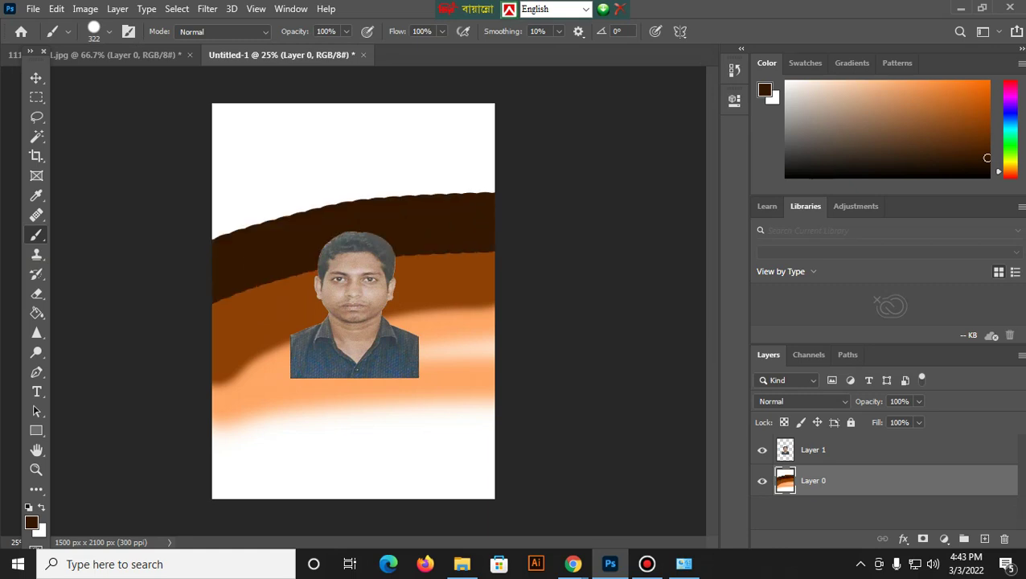
{"action": "left_click_drag", "start_coordinate": [216, 238], "coordinate": [492, 203]}
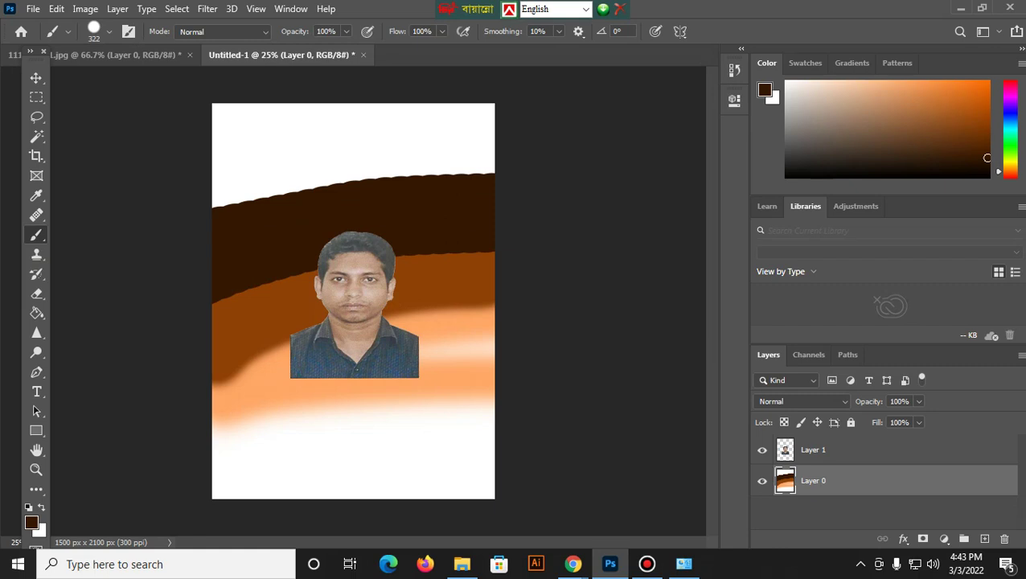
Change the brush to a 114 px soft round with 0% hardness
{"action": "left_click", "coordinate": [109, 31]}
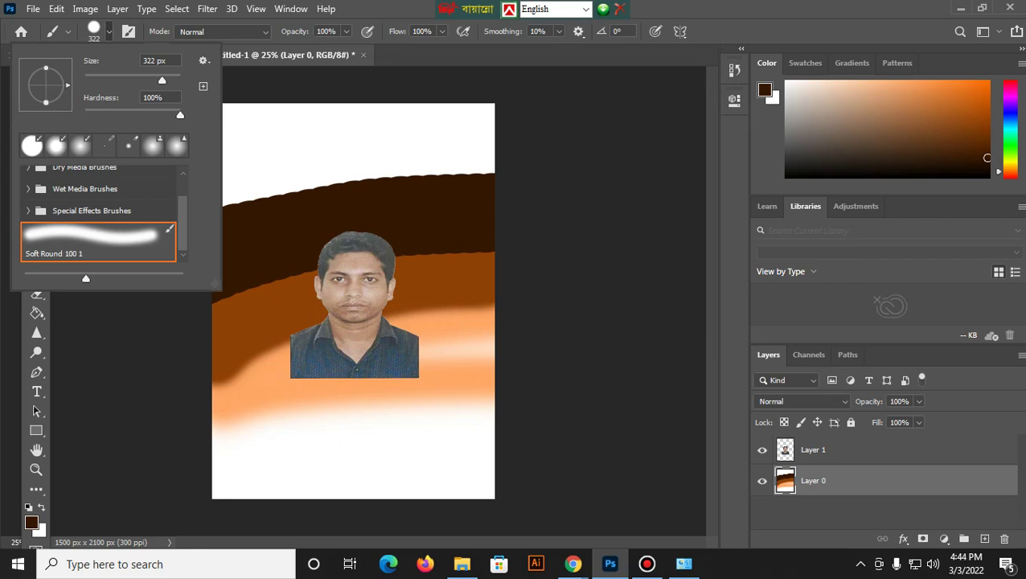
{"action": "left_click_drag", "start_coordinate": [180, 115], "coordinate": [99, 115]}
{"action": "key", "text": "shift+Tab"}
{"action": "type", "text": "89"}
{"action": "key", "text": "Return"}
{"action": "left_click_drag", "start_coordinate": [99, 115], "coordinate": [85, 115]}
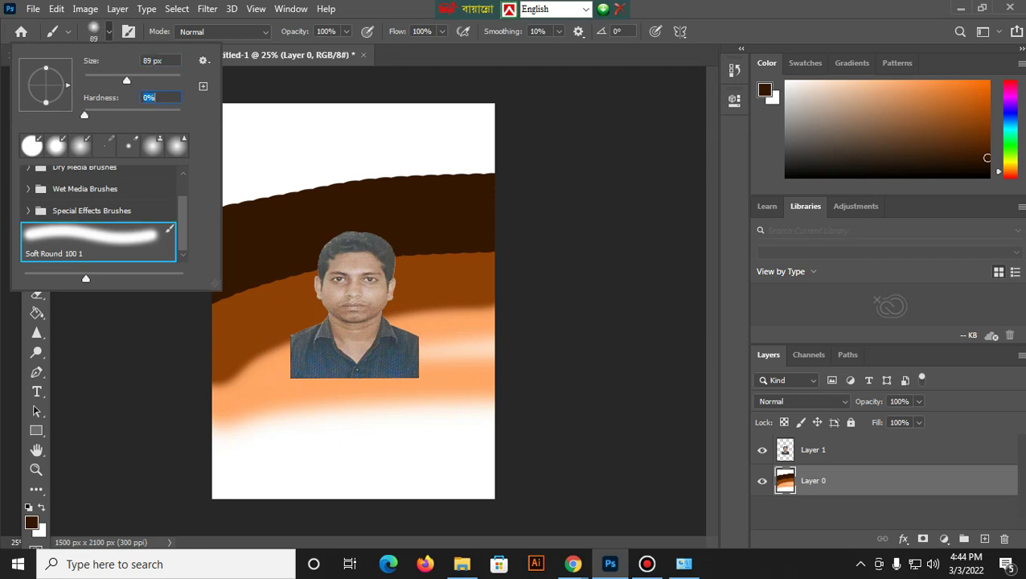
{"action": "left_click_drag", "start_coordinate": [126, 80], "coordinate": [135, 80]}
Undo the dark brown band and the earlier orange strokes
{"action": "key", "text": "shift+Tab"}
{"action": "key", "text": "Return"}
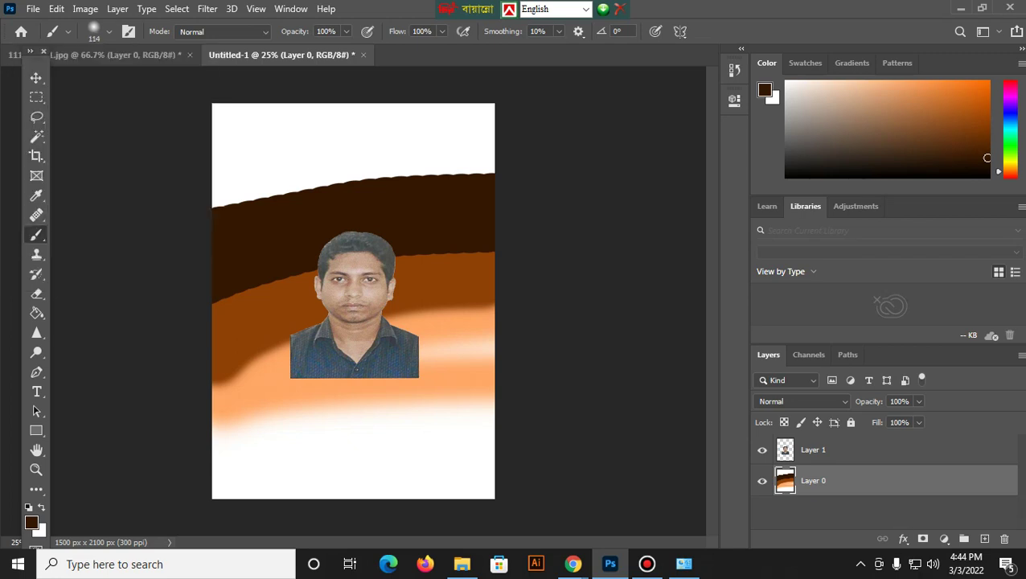
{"action": "key", "text": "ctrl+z"}
{"action": "key", "text": "ctrl+z"}
{"action": "key", "text": "ctrl+z"}
{"action": "key", "text": "ctrl+z"}
{"action": "key", "text": "ctrl+z"}
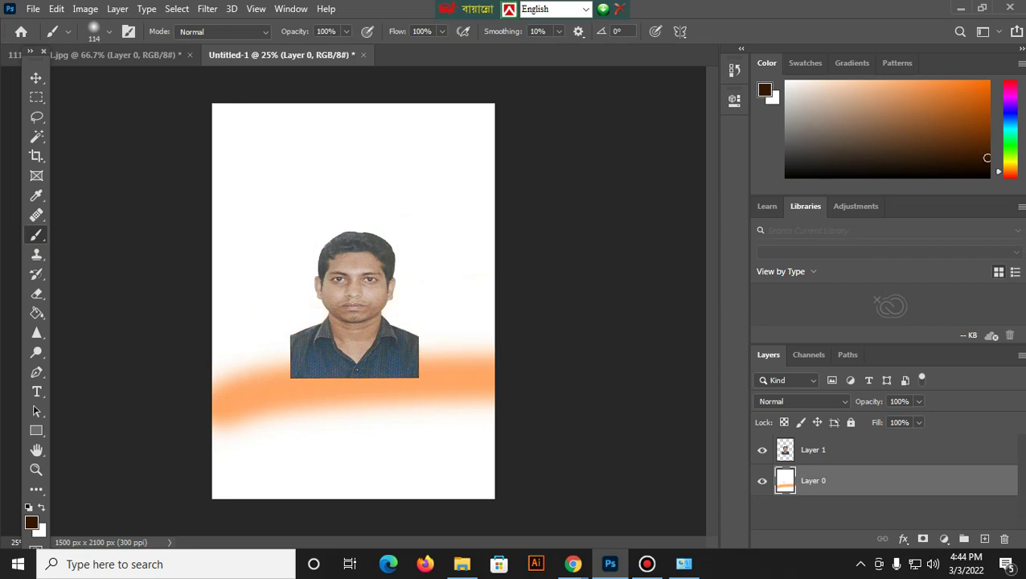
{"action": "key", "text": "ctrl+z"}
{"action": "left_click", "coordinate": [109, 31]}
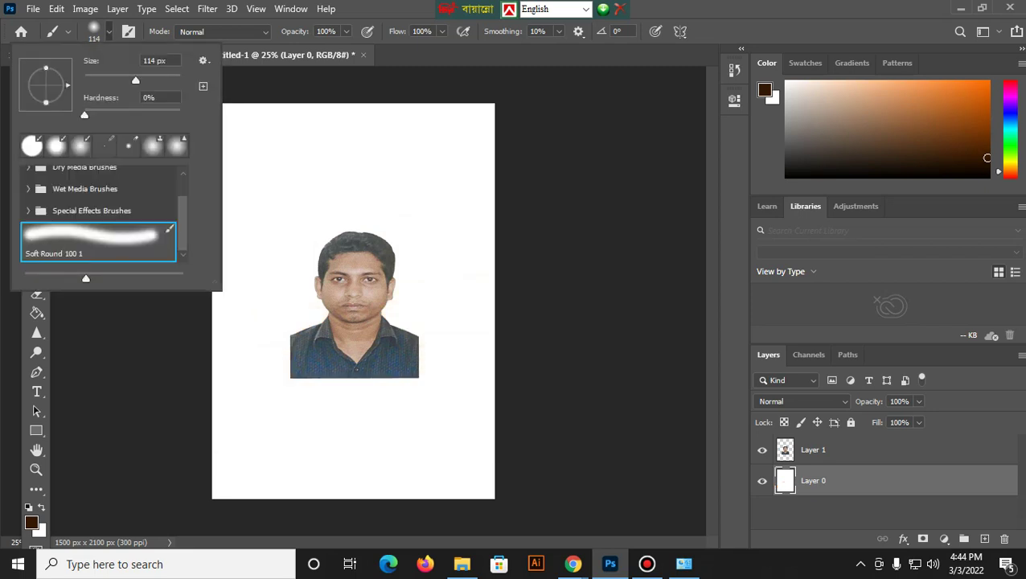
{"action": "key", "text": "Escape"}
Set the foreground colour to green #41aa5f
{"action": "left_click", "coordinate": [31, 523]}
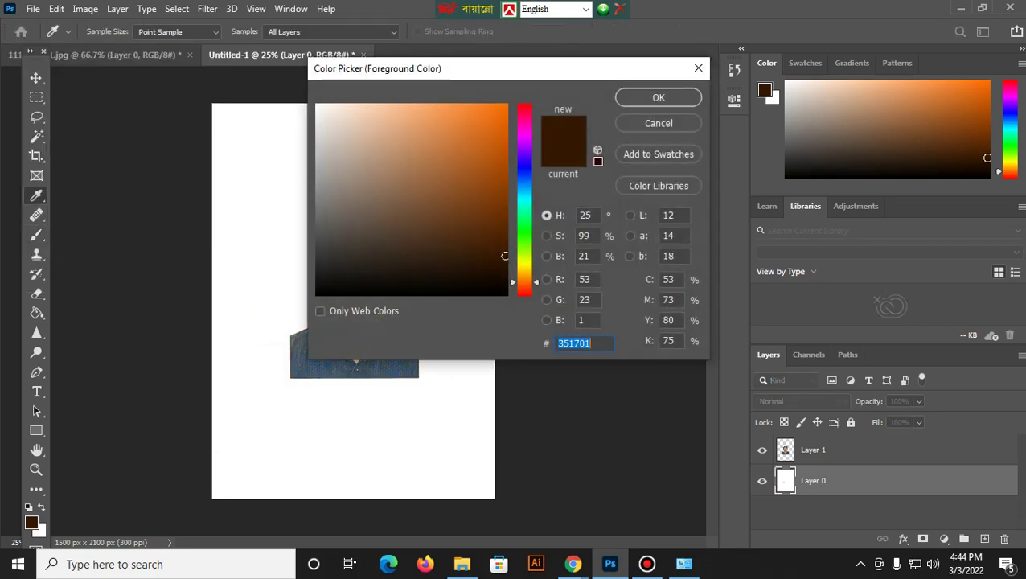
{"action": "type", "text": "01350f"}
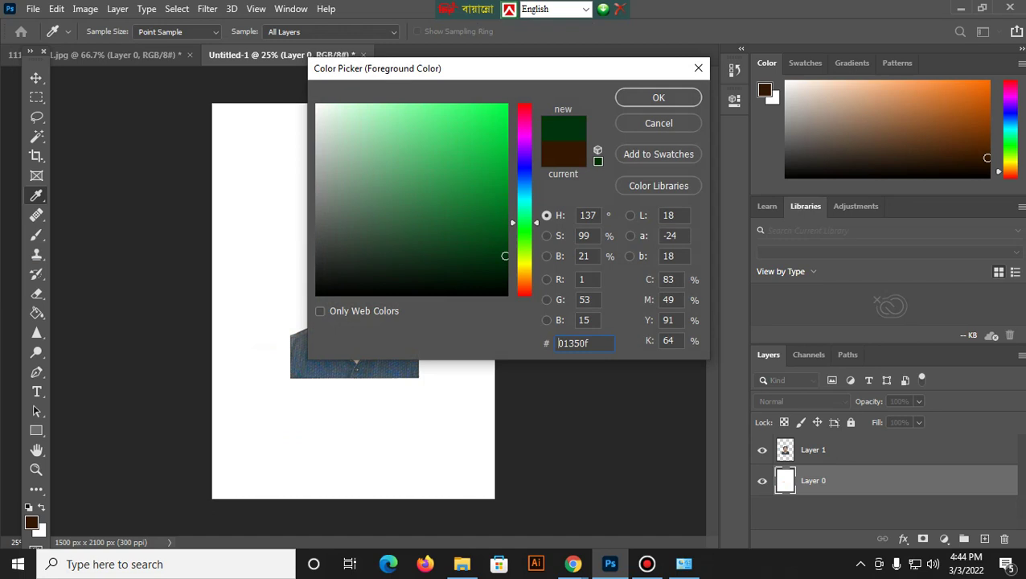
{"action": "left_click", "coordinate": [428, 105]}
{"action": "type", "text": "41aa5f"}
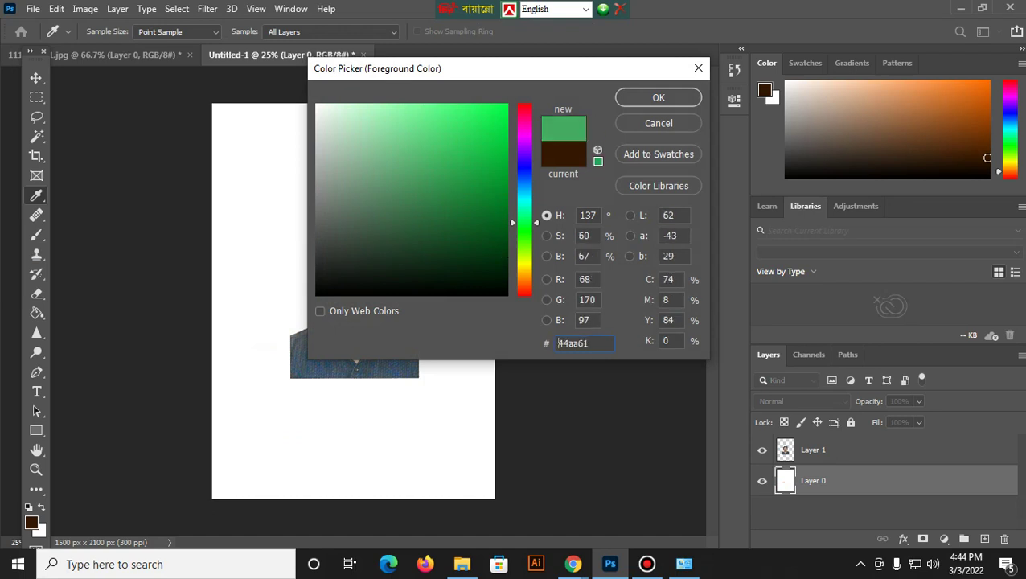
{"action": "left_click", "coordinate": [659, 97]}
{"action": "key", "text": "b"}
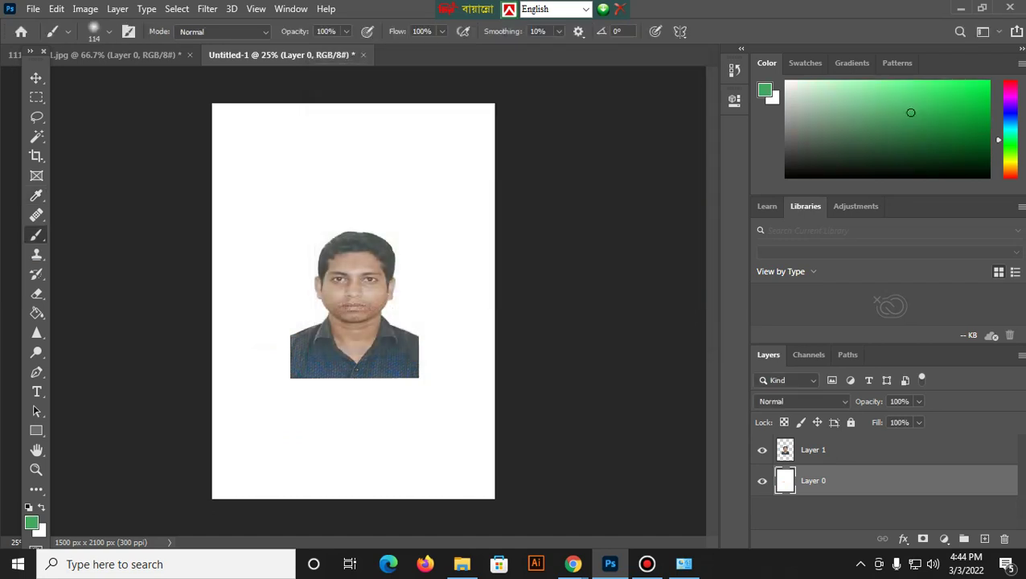
Enlarge the brush and paint four broad green arcs across the lower canvas
{"action": "key", "text": "bracketright"}
{"action": "key", "text": "bracketright"}
{"action": "key", "text": "bracketright"}
{"action": "key", "text": "bracketright"}
{"action": "left_click_drag", "start_coordinate": [215, 403], "coordinate": [492, 360]}
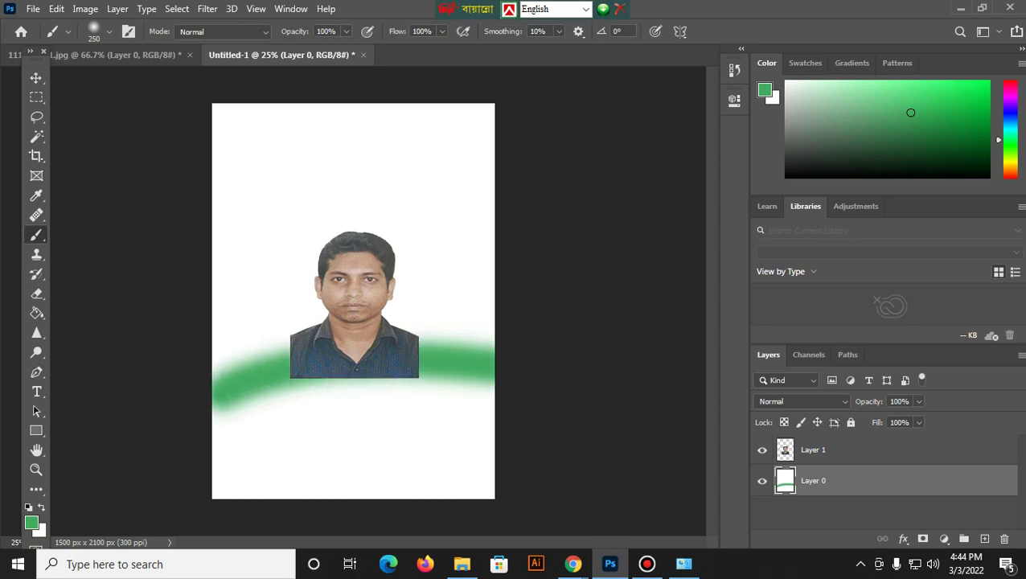
{"action": "mouse_move", "coordinate": [216, 426]}
{"action": "left_mouse_down"}
{"action": "mouse_move", "coordinate": [383, 387]}
{"action": "mouse_move", "coordinate": [492, 384]}
{"action": "left_mouse_up"}
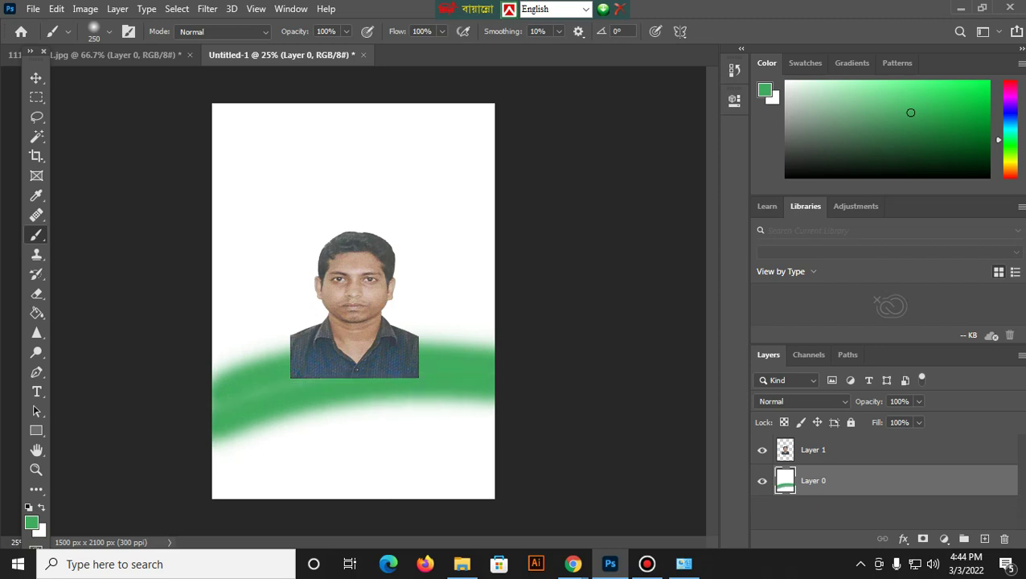
{"action": "left_click_drag", "start_coordinate": [216, 370], "coordinate": [492, 326]}
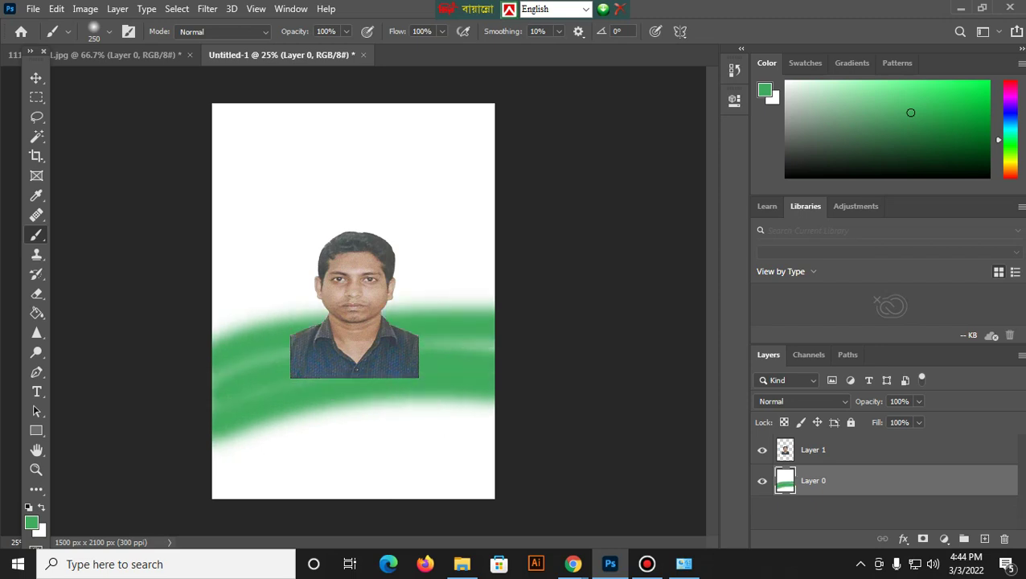
{"action": "left_click_drag", "start_coordinate": [384, 309], "coordinate": [492, 264]}
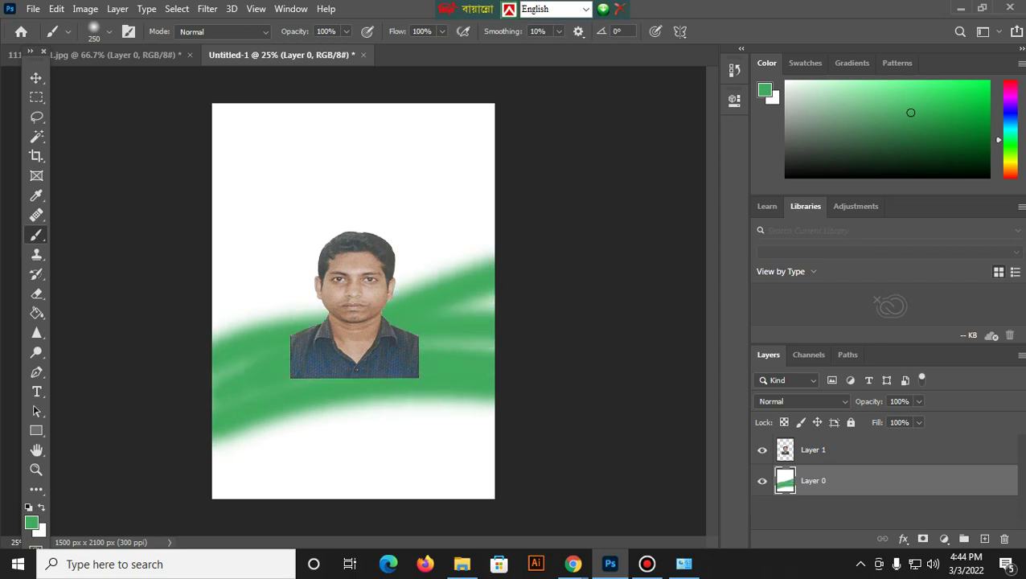
Swap a trial reddish pink aa4153 stroke for pure red ff0000
{"action": "left_click", "coordinate": [31, 523]}
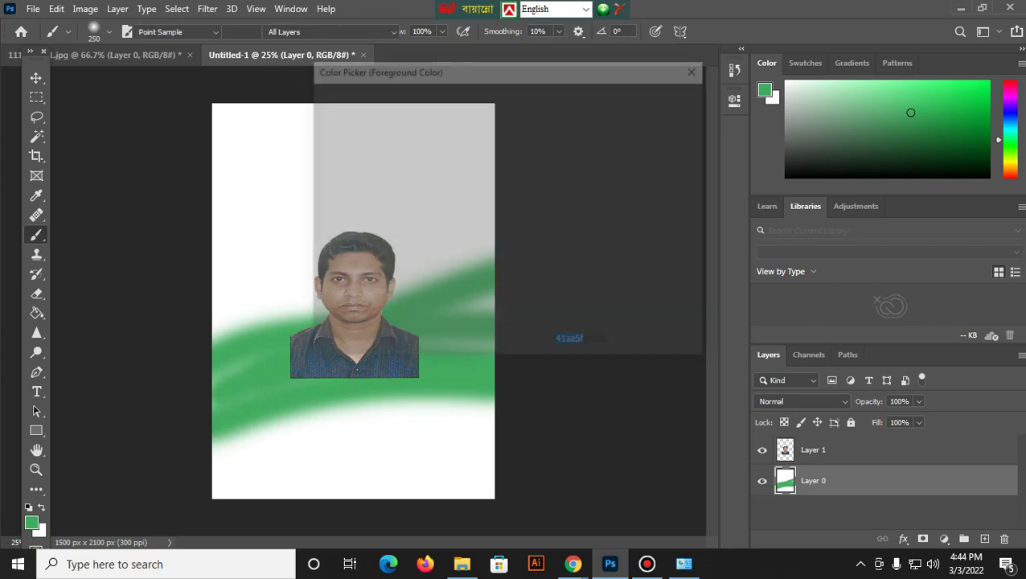
{"action": "type", "text": "aa4153"}
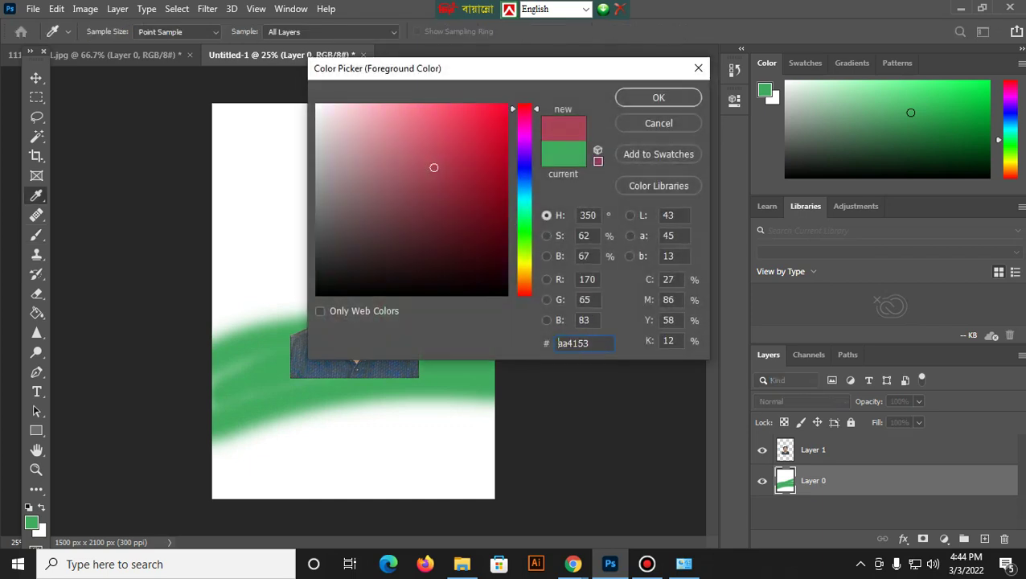
{"action": "key", "text": "Return"}
{"action": "left_click_drag", "start_coordinate": [213, 338], "coordinate": [492, 248]}
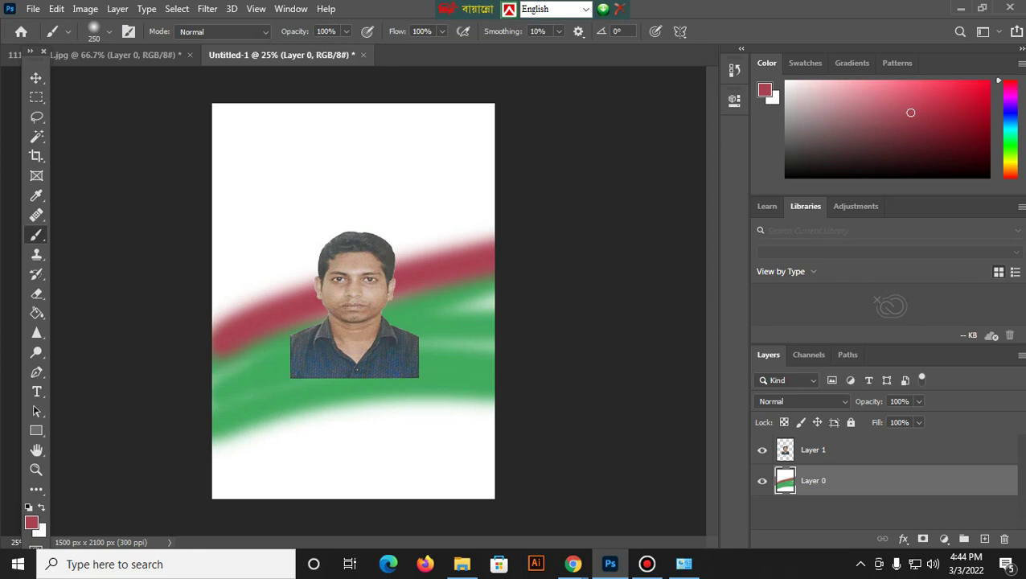
{"action": "left_click", "coordinate": [31, 523]}
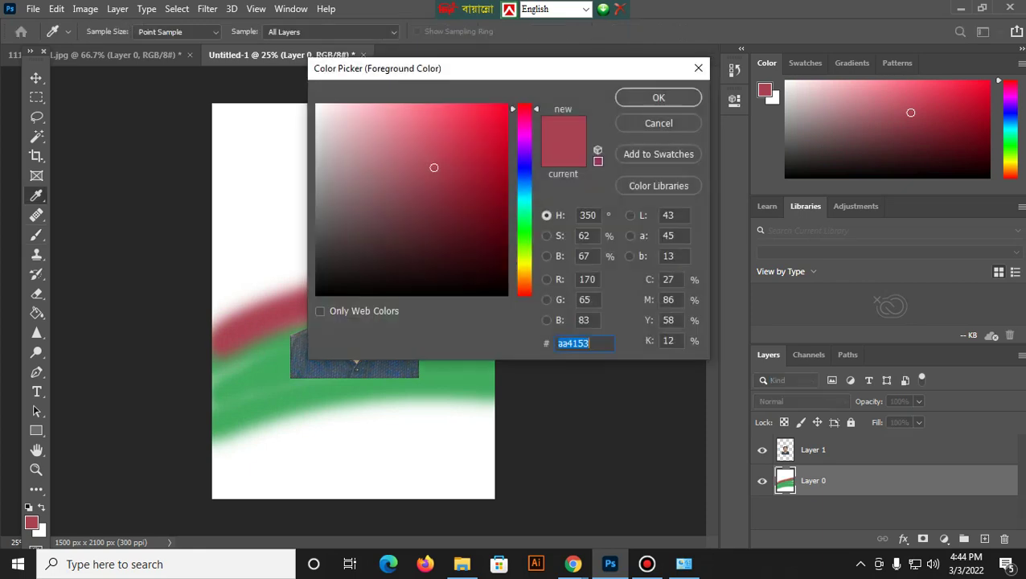
{"action": "type", "text": "ff0000"}
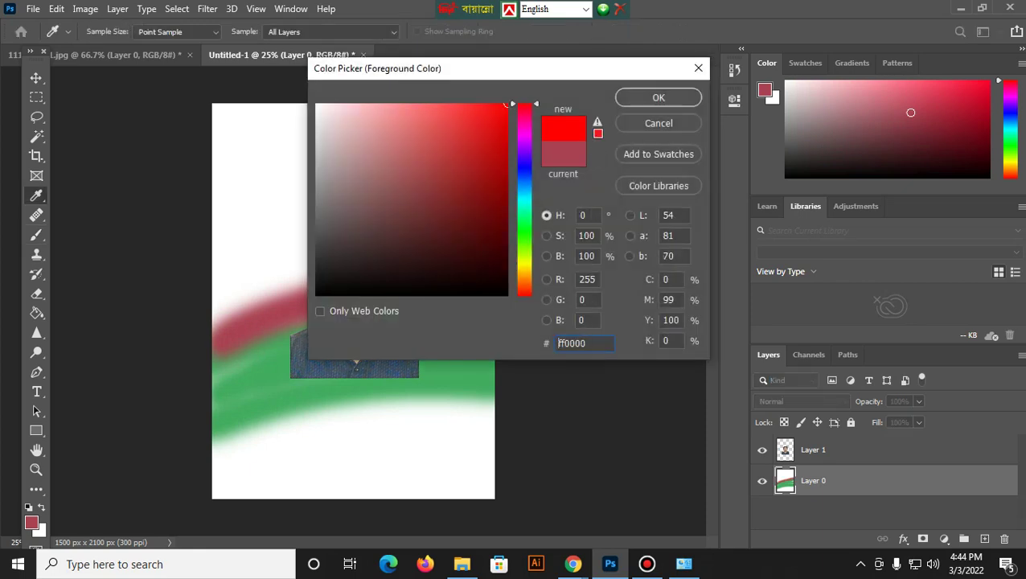
{"action": "left_click", "coordinate": [658, 97]}
{"action": "key", "text": "ctrl+z"}
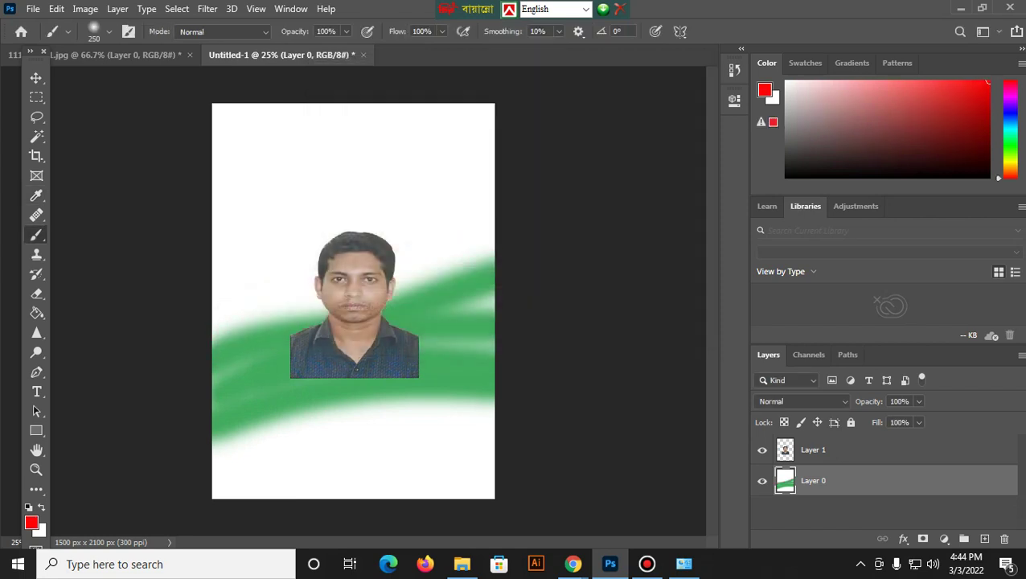
Paint red diagonal bands covering most of the canvas behind the photo
{"action": "left_click_drag", "start_coordinate": [216, 358], "coordinate": [493, 269]}
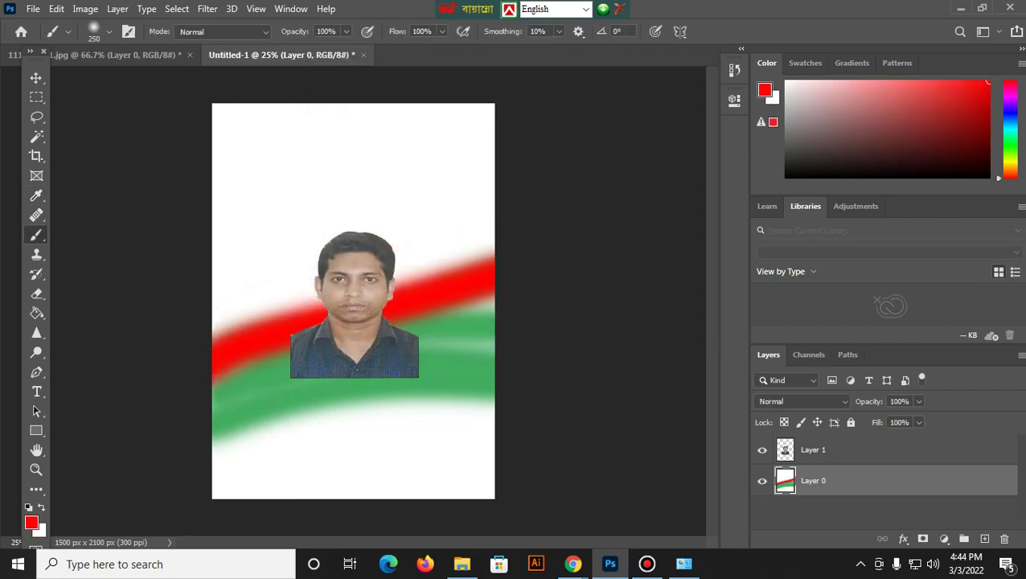
{"action": "left_click_drag", "start_coordinate": [215, 322], "coordinate": [492, 201]}
{"action": "left_click_drag", "start_coordinate": [265, 318], "coordinate": [492, 237]}
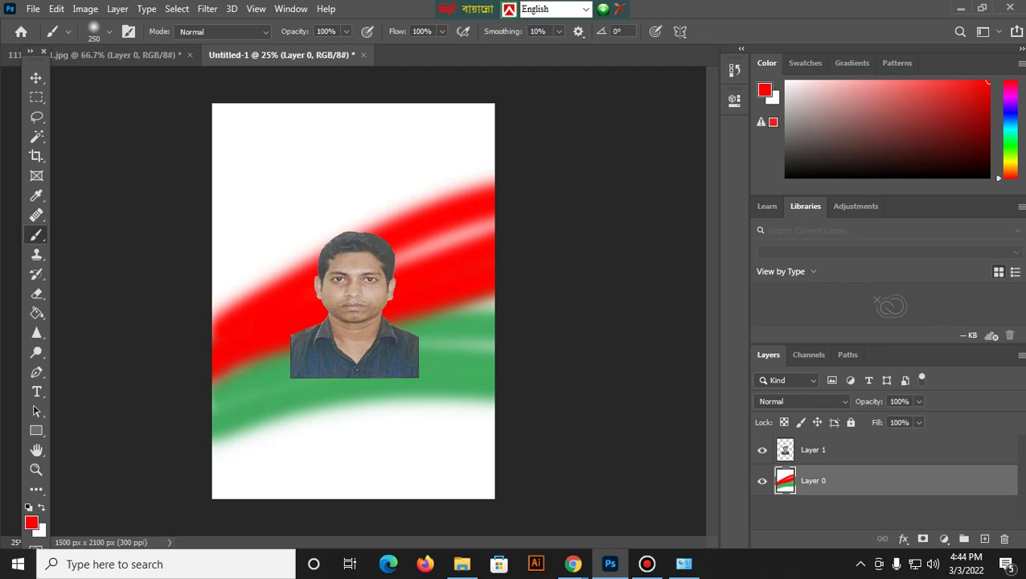
{"action": "mouse_move", "coordinate": [225, 189]}
{"action": "left_mouse_down"}
{"action": "mouse_move", "coordinate": [482, 121]}
{"action": "mouse_move", "coordinate": [258, 217]}
{"action": "mouse_move", "coordinate": [490, 160]}
{"action": "mouse_move", "coordinate": [213, 306]}
{"action": "left_mouse_up"}
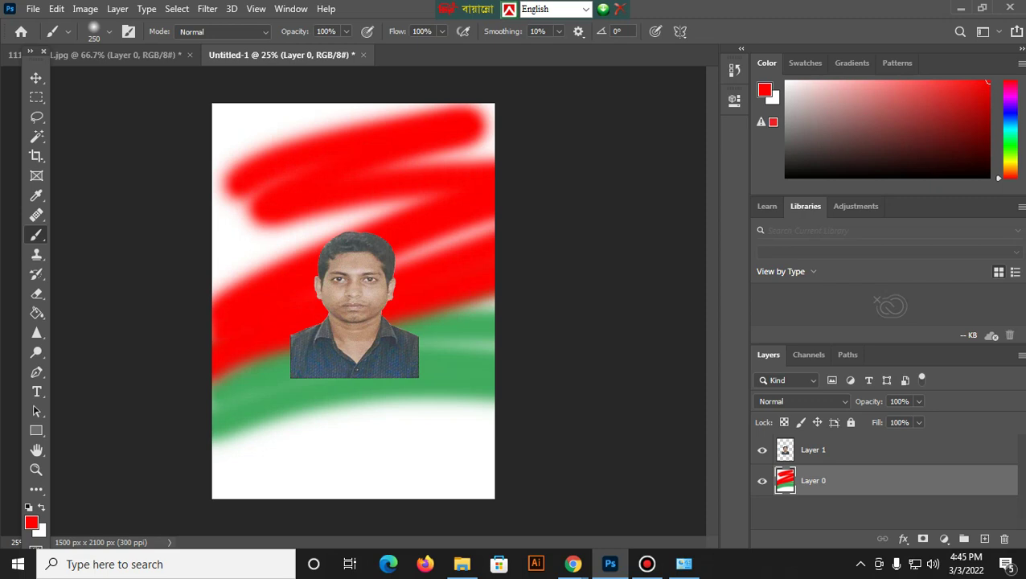
{"action": "mouse_move", "coordinate": [215, 470]}
{"action": "left_mouse_down"}
{"action": "mouse_move", "coordinate": [492, 382]}
{"action": "mouse_move", "coordinate": [293, 486]}
{"action": "mouse_move", "coordinate": [489, 491]}
{"action": "mouse_move", "coordinate": [390, 482]}
{"action": "left_mouse_up"}
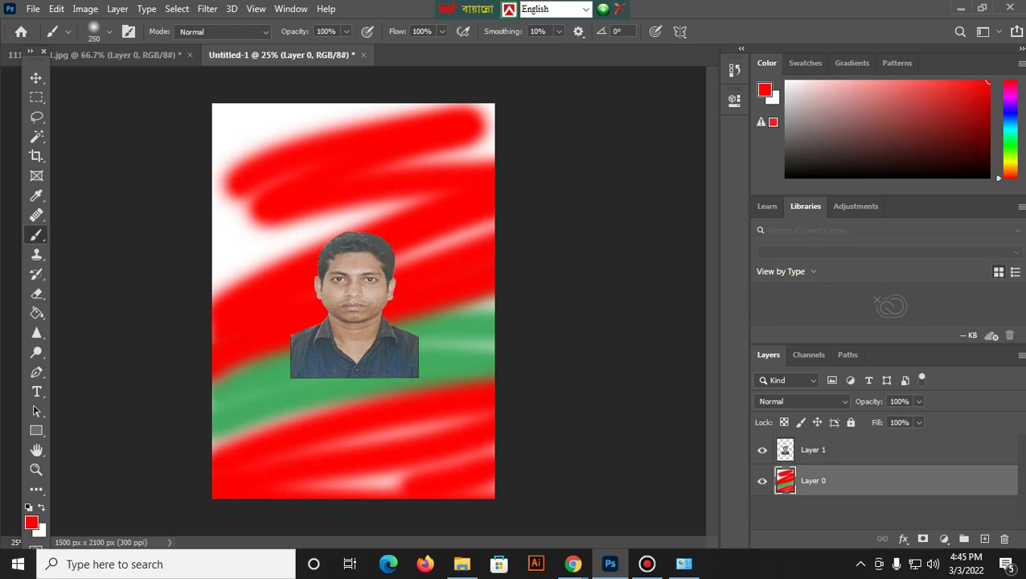
Set the foreground colour to the softer green 69cf55
{"action": "left_click", "coordinate": [31, 523]}
{"action": "type", "text": "2aff00"}
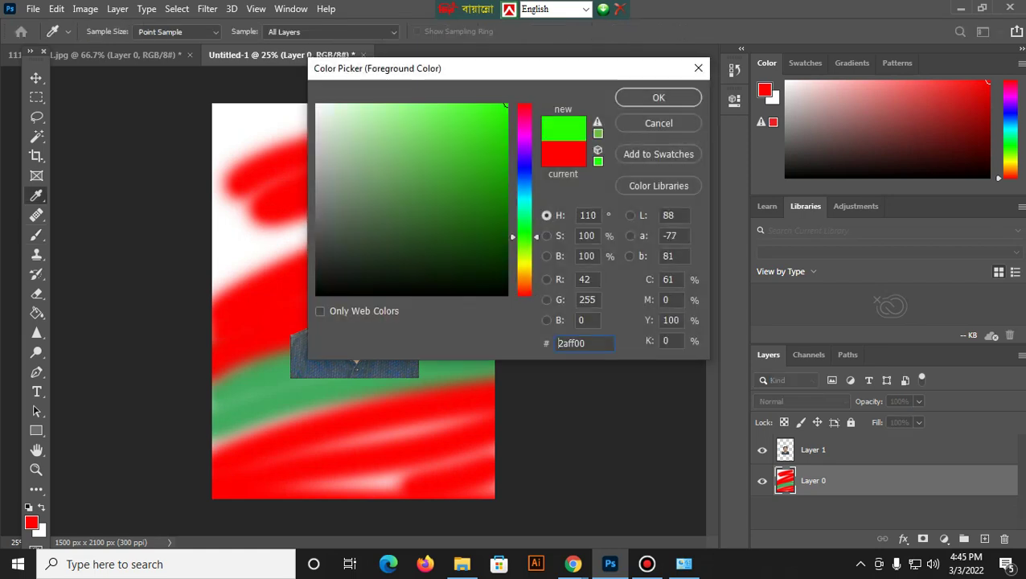
{"action": "left_click", "coordinate": [474, 168]}
{"action": "left_click", "coordinate": [428, 151]}
{"action": "left_click", "coordinate": [410, 200]}
{"action": "left_click", "coordinate": [430, 140]}
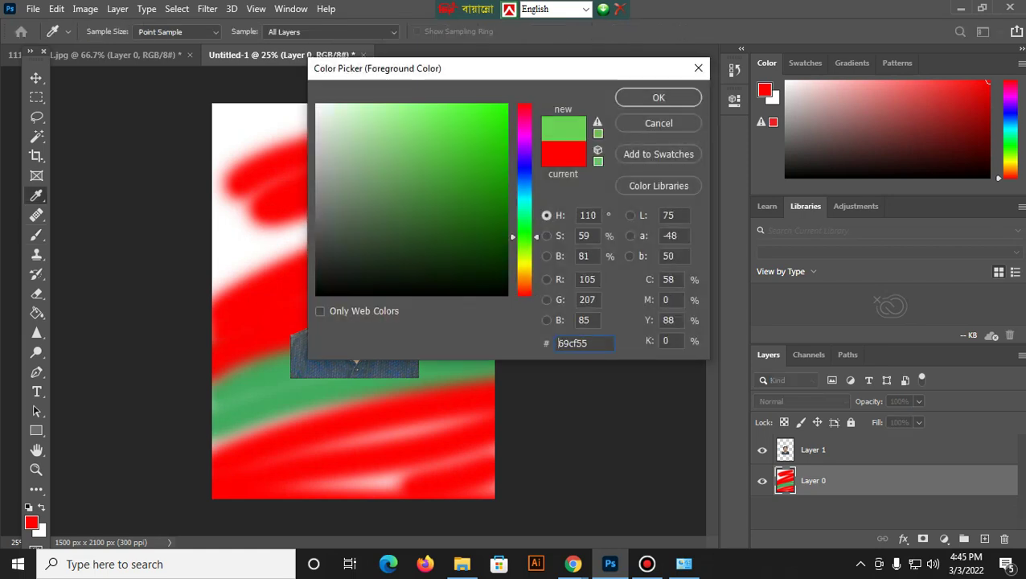
{"action": "left_click", "coordinate": [415, 138]}
{"action": "left_click", "coordinate": [658, 97]}
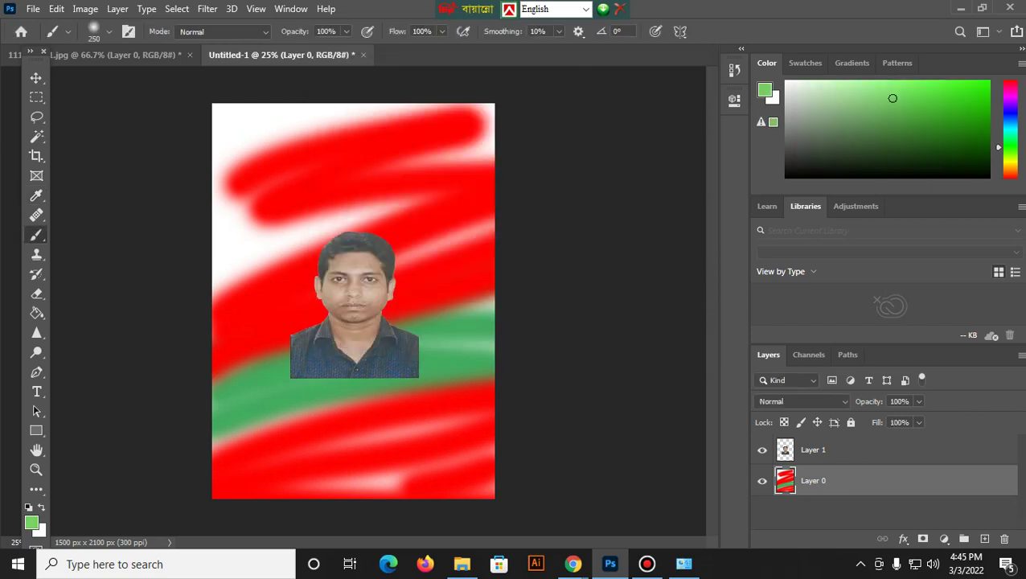
Paint light-green strokes diagonally across the red and along the top edge
{"action": "left_click_drag", "start_coordinate": [213, 255], "coordinate": [446, 180]}
{"action": "left_click_drag", "start_coordinate": [216, 137], "coordinate": [474, 112]}
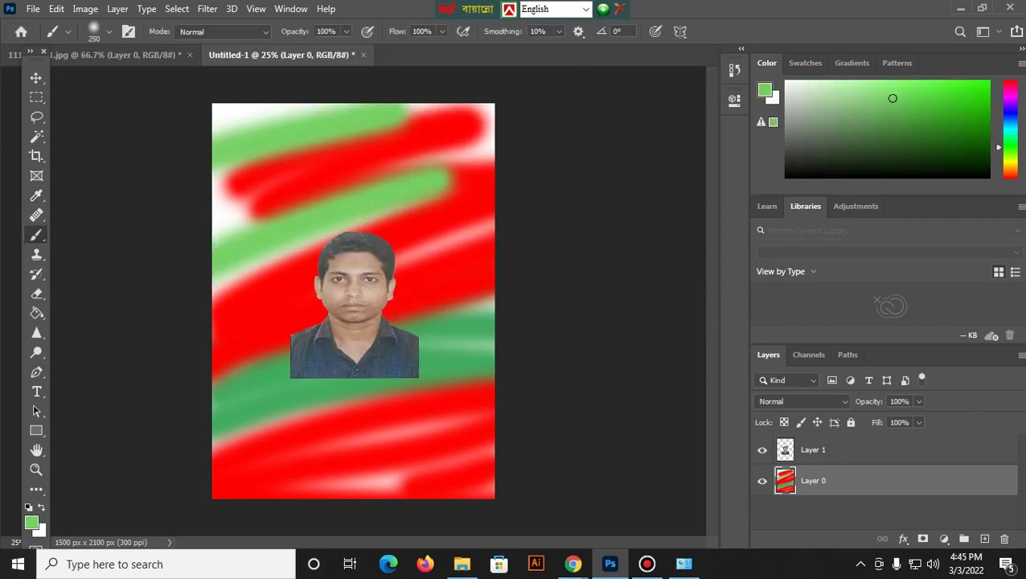
{"action": "left_click_drag", "start_coordinate": [216, 129], "coordinate": [386, 120]}
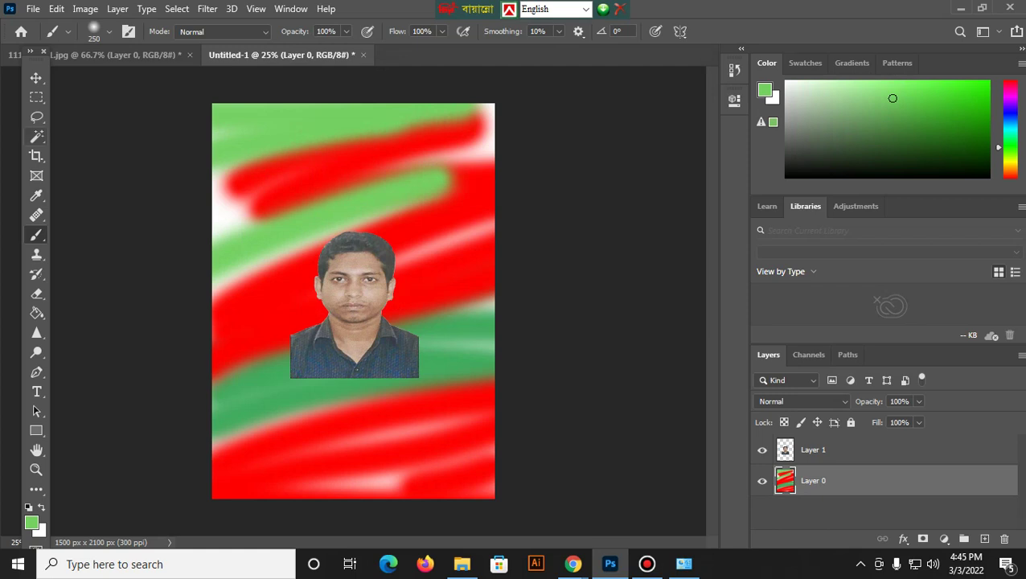
{"action": "left_click", "coordinate": [36, 78]}
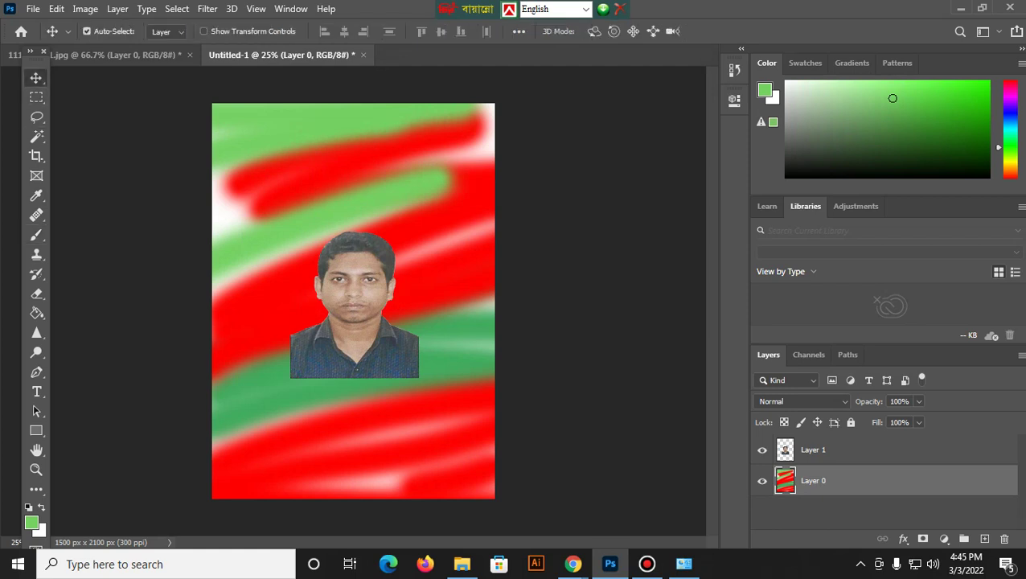
Free-transform the Layer 1 portrait up to about 156% and move it to the horizontal centre
{"action": "key", "text": "ctrl+t"}
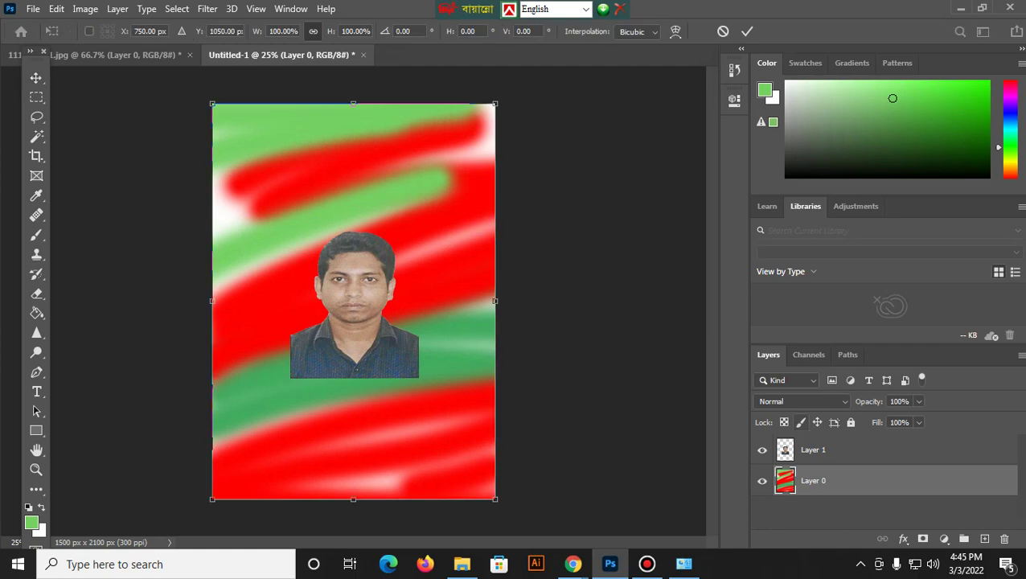
{"action": "key", "text": "Return"}
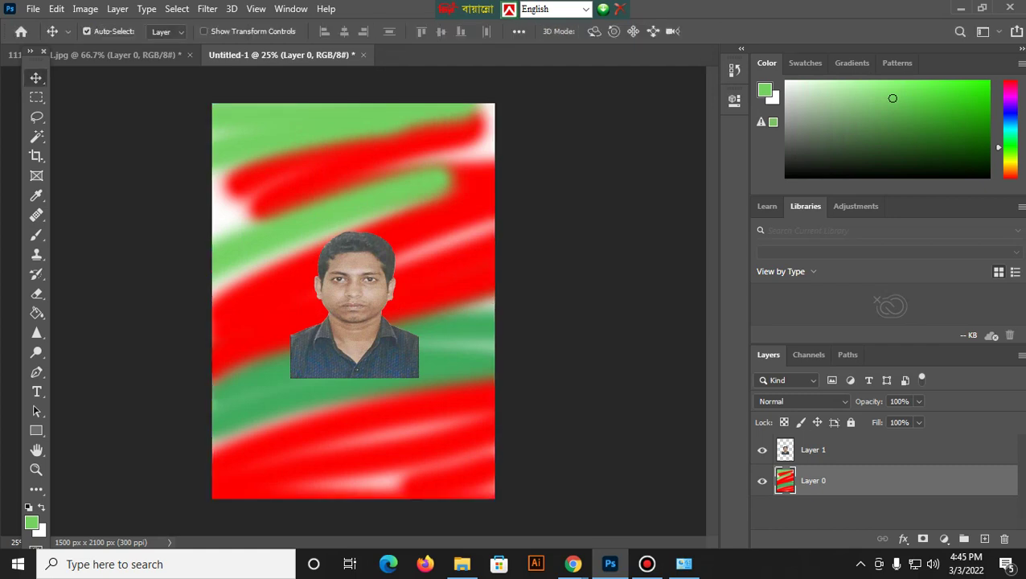
{"action": "left_click", "coordinate": [813, 450]}
{"action": "key", "text": "ctrl+t"}
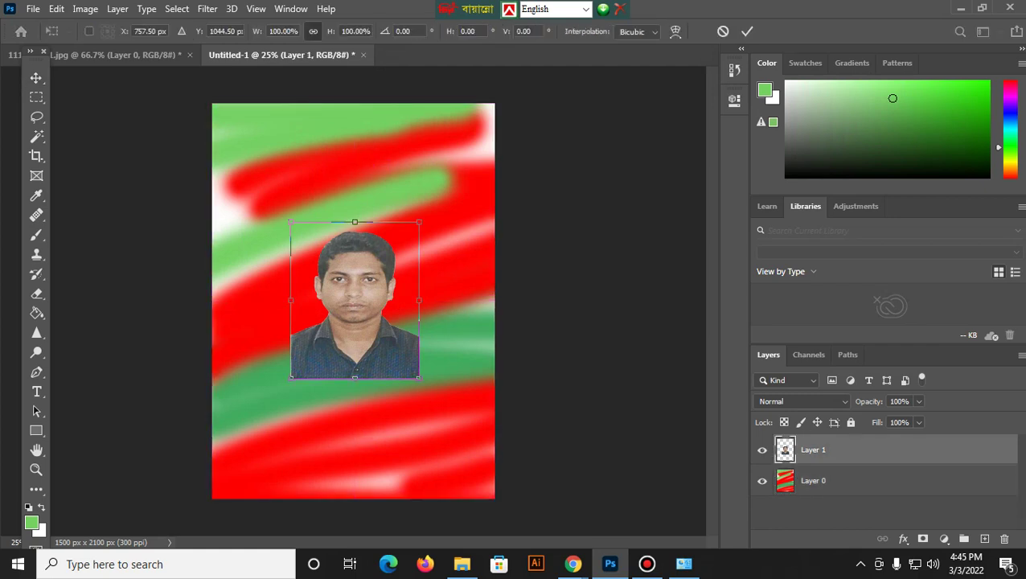
{"action": "left_click_drag", "start_coordinate": [418, 221], "coordinate": [454, 179]}
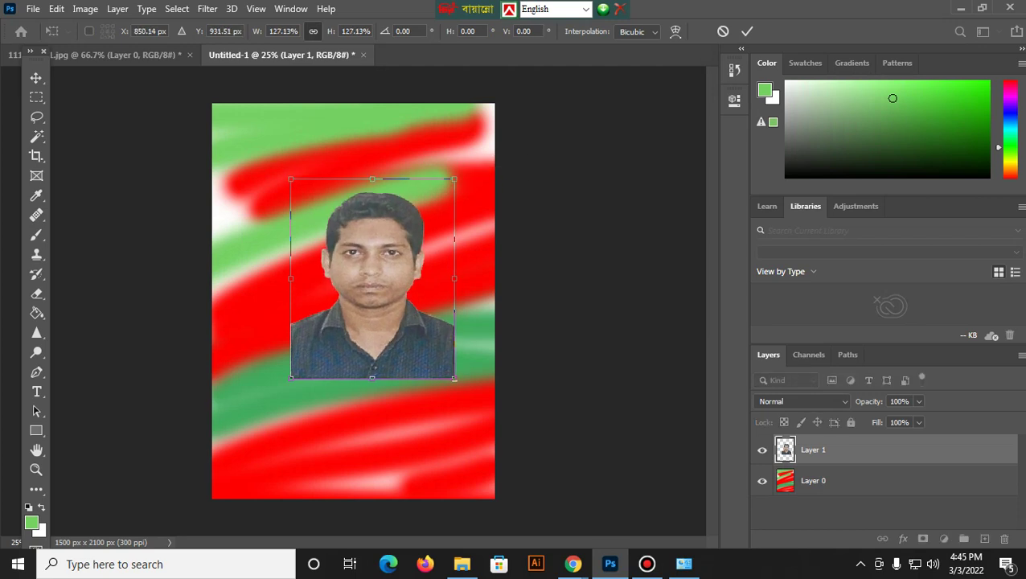
{"action": "left_click_drag", "start_coordinate": [291, 378], "coordinate": [251, 424]}
{"action": "left_click_drag", "start_coordinate": [440, 361], "coordinate": [440, 372]}
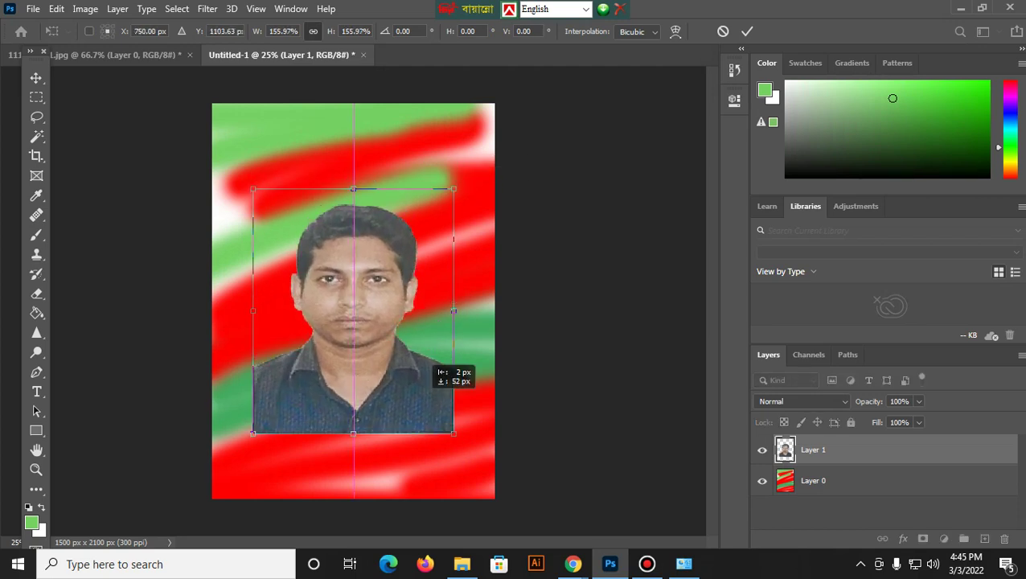
{"action": "key", "text": "Return"}
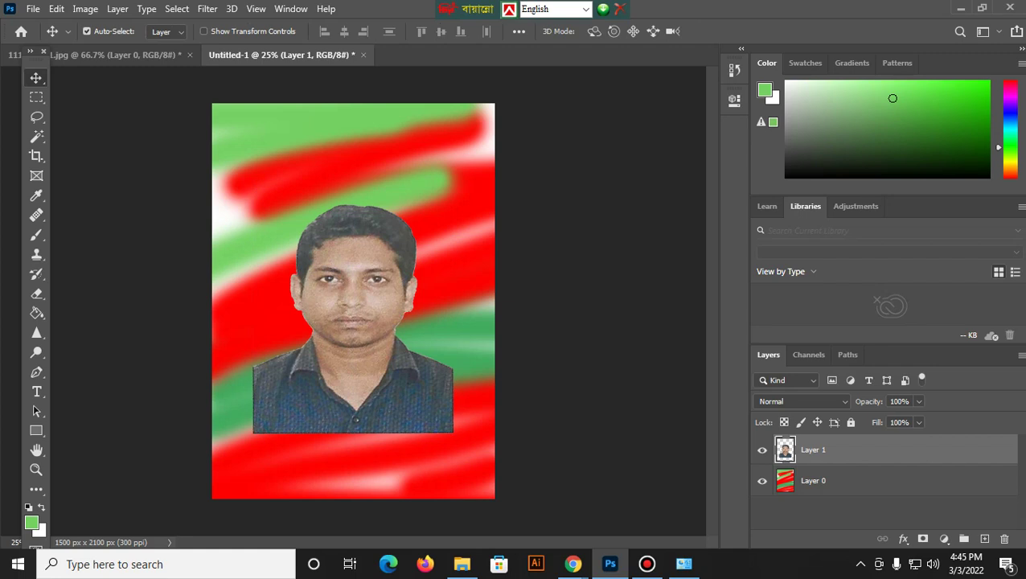
{"action": "left_click", "coordinate": [85, 9]}
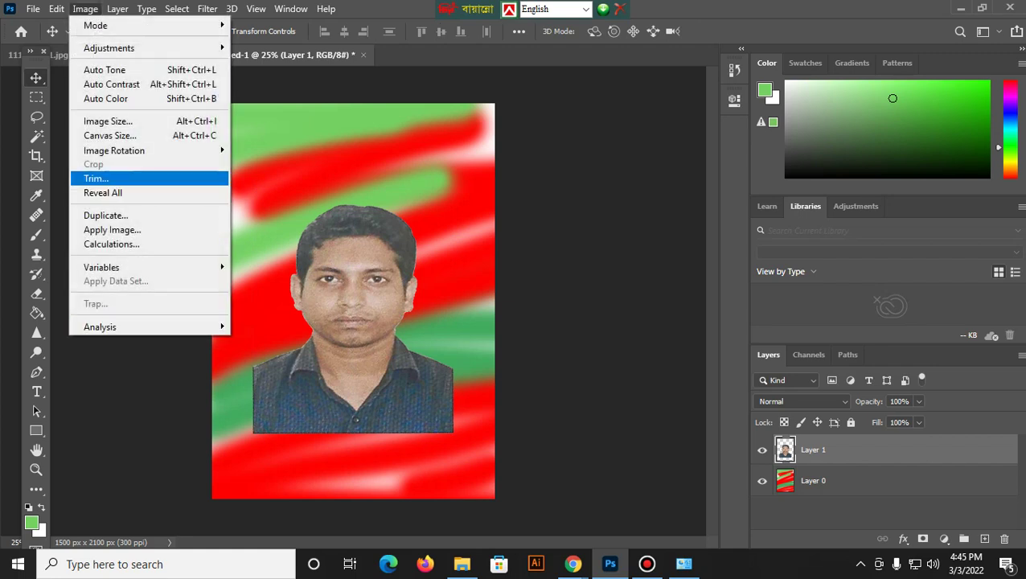
{"action": "key", "text": "Escape"}
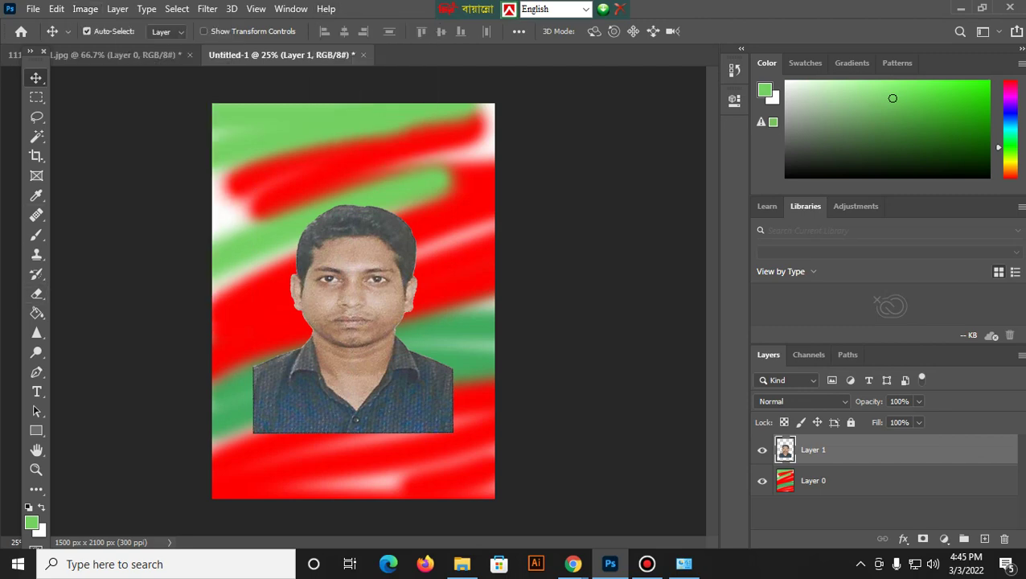
{"action": "left_click", "coordinate": [36, 235]}
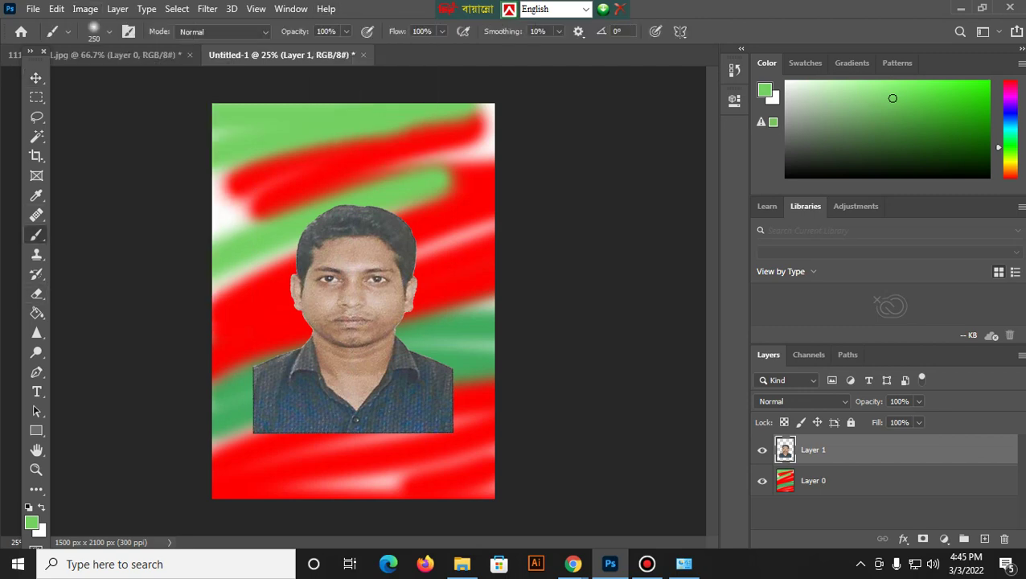
Choose the Spatter Bot Tilt brush from the Special Effects Brushes set
{"action": "left_click", "coordinate": [109, 31]}
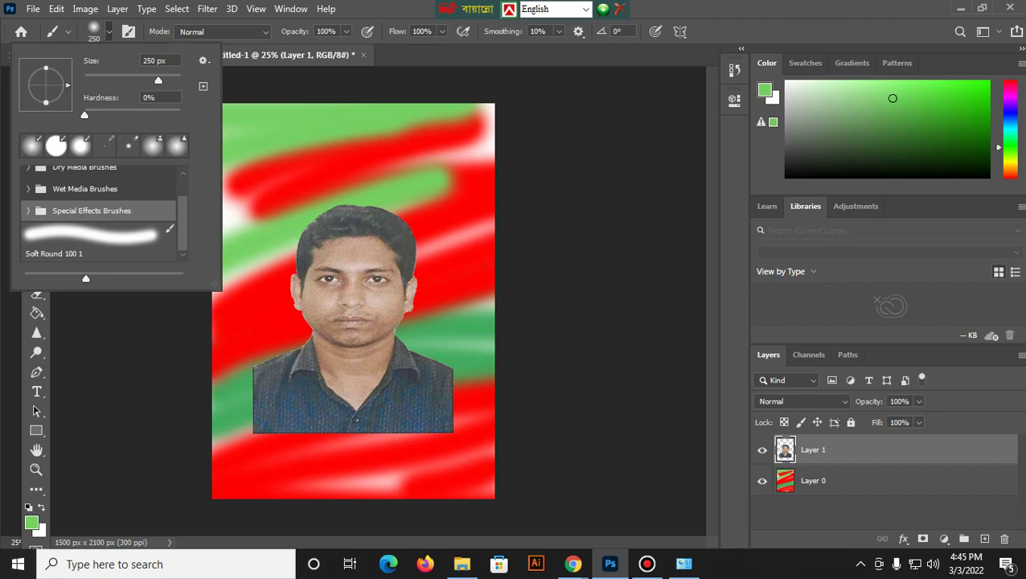
{"action": "left_click", "coordinate": [28, 210]}
{"action": "scroll", "coordinate": [98, 213], "scroll_direction": "down", "scroll_amount": 1}
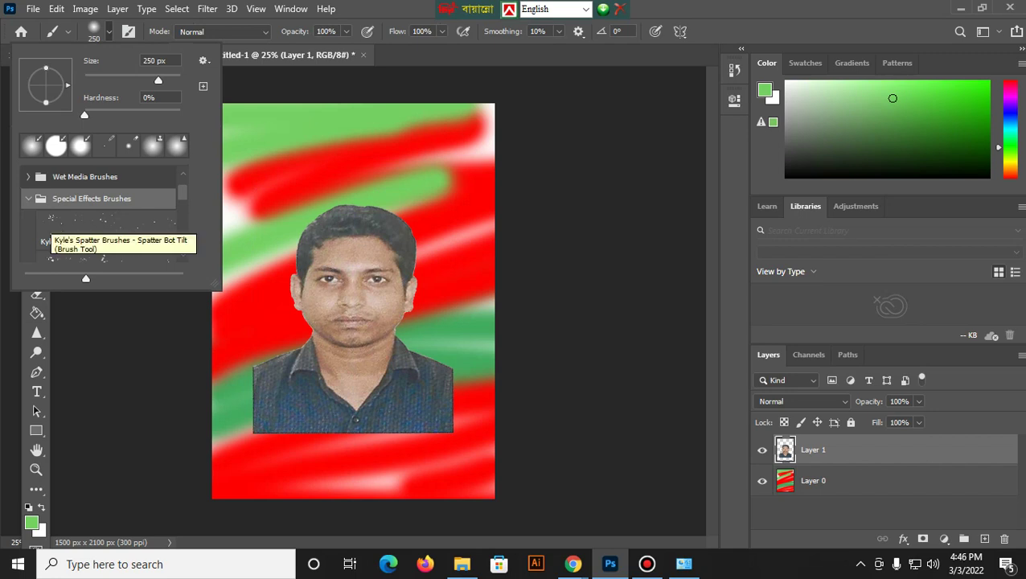
{"action": "left_click", "coordinate": [88, 229]}
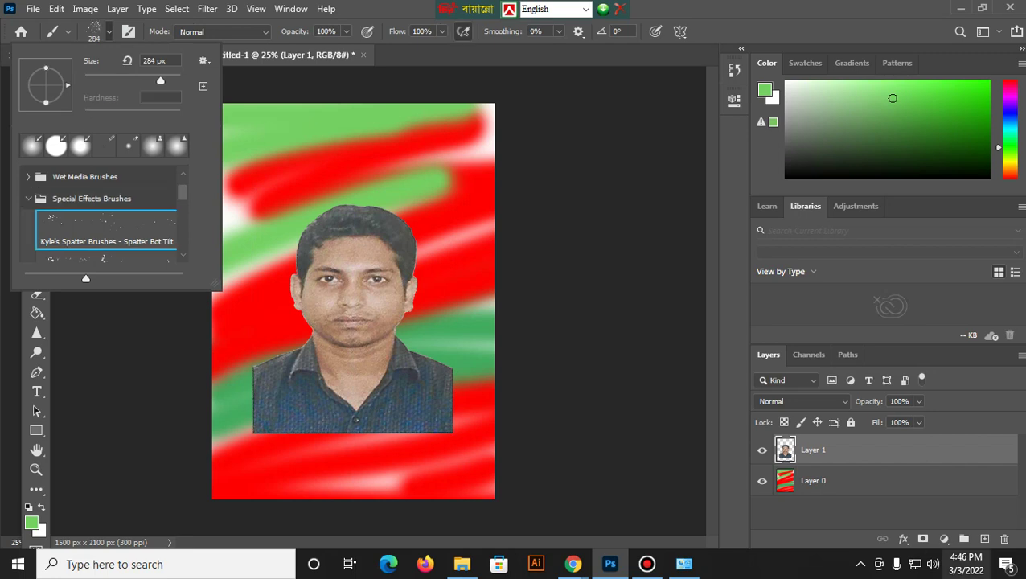
Add an empty Layer 2 and hide Layer 1 and Layer 0
{"action": "left_click", "coordinate": [984, 538]}
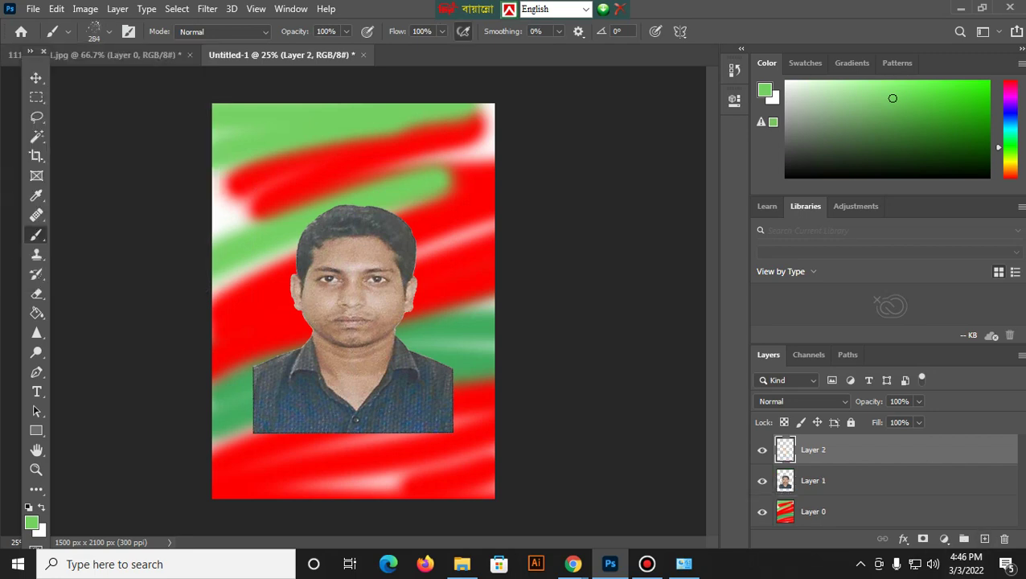
{"action": "left_click_drag", "start_coordinate": [761, 480], "coordinate": [761, 511]}
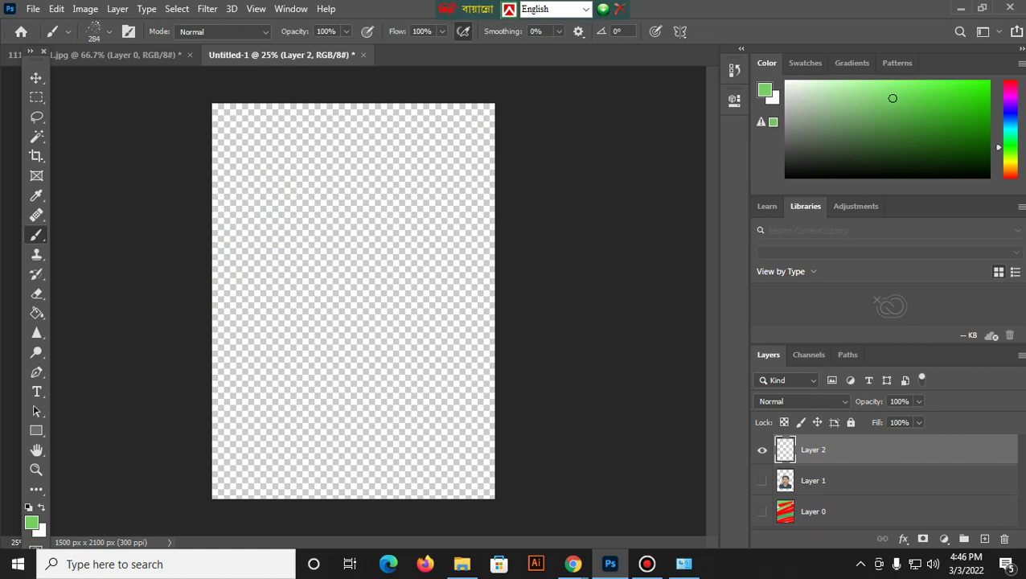
{"action": "left_click", "coordinate": [38, 530]}
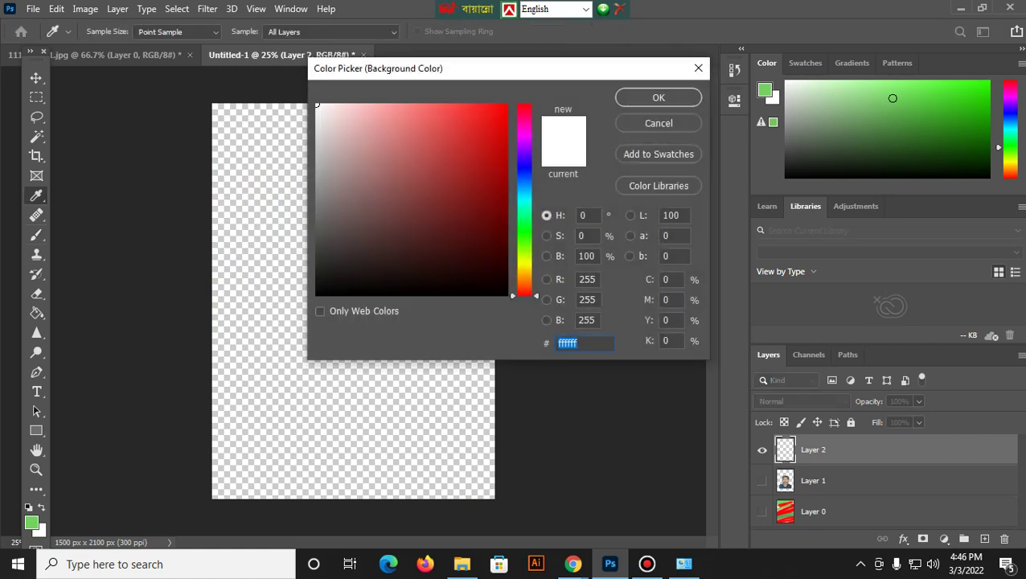
Fill Layer 2 with the white background colour and look through the brush presets
{"action": "key", "text": "Return"}
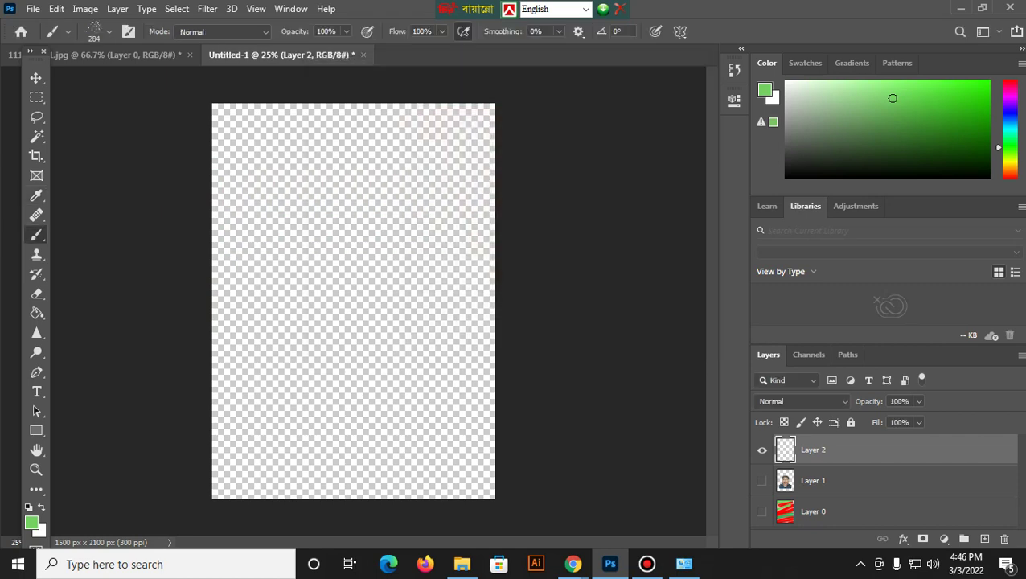
{"action": "key", "text": "ctrl+BackSpace"}
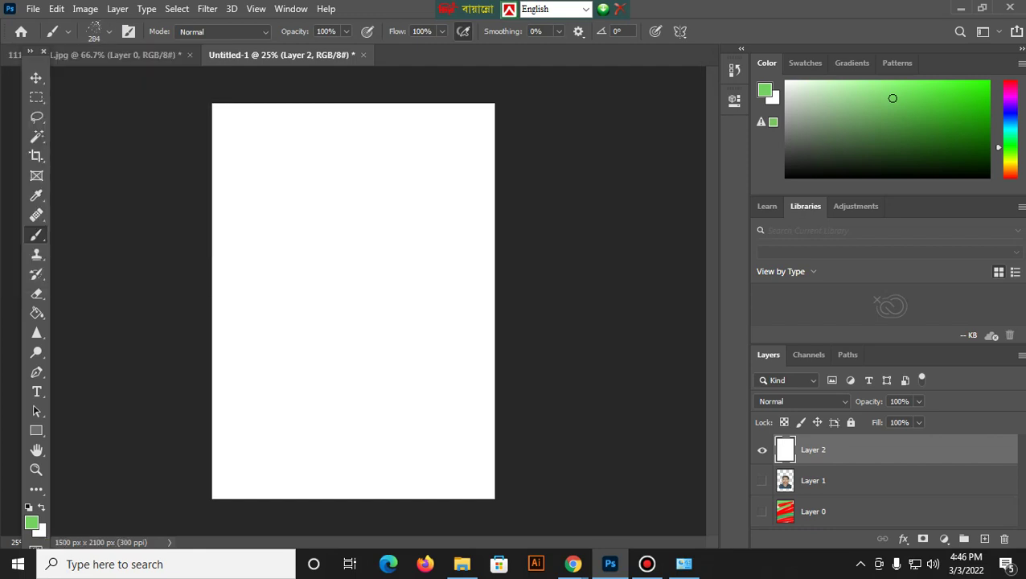
{"action": "left_click", "coordinate": [110, 32]}
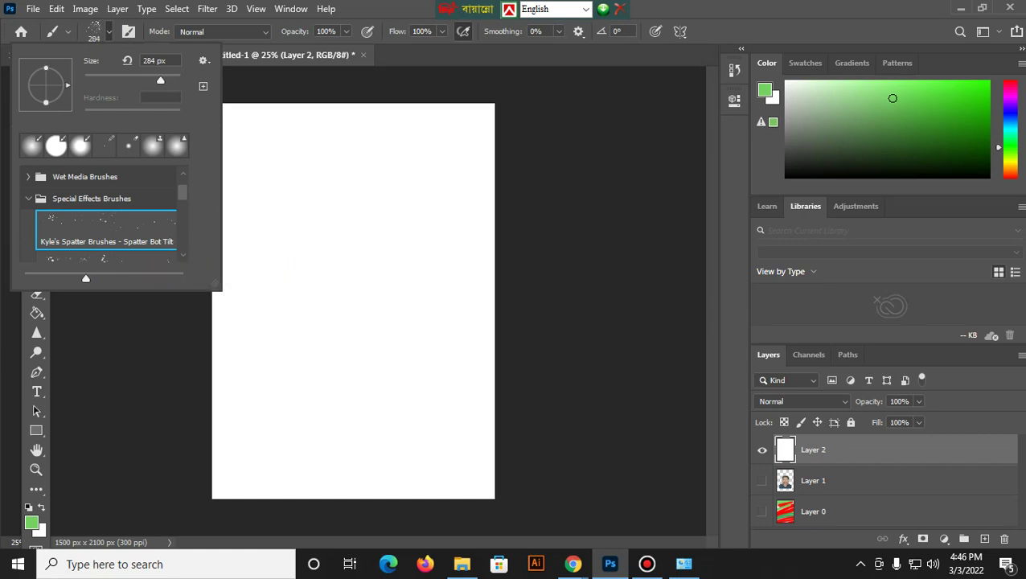
{"action": "scroll", "coordinate": [104, 213], "scroll_direction": "down", "scroll_amount": 2}
{"action": "scroll", "coordinate": [104, 213], "scroll_direction": "down", "scroll_amount": 1}
{"action": "scroll", "coordinate": [105, 213], "scroll_direction": "down", "scroll_amount": 1}
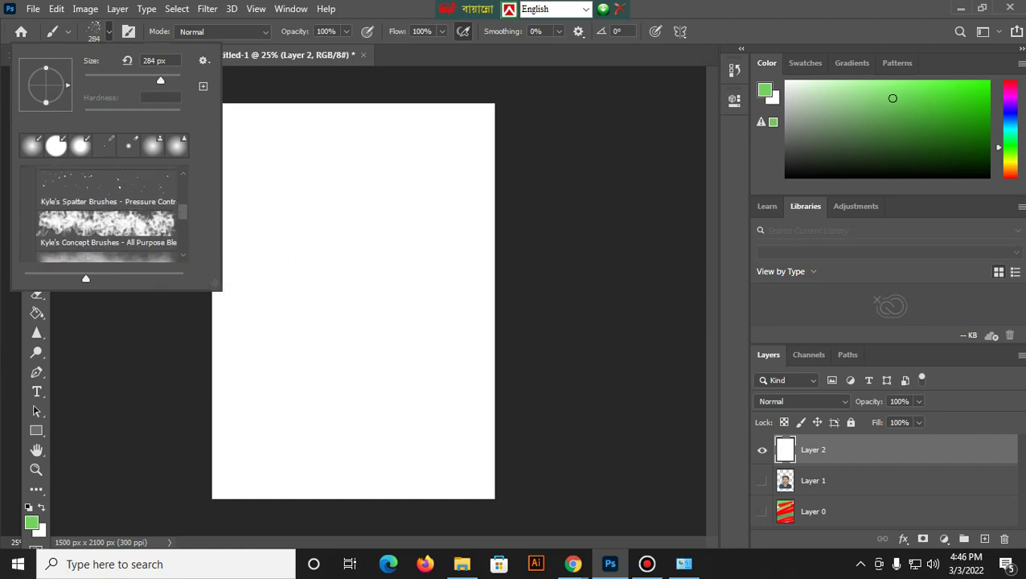
{"action": "scroll", "coordinate": [106, 213], "scroll_direction": "down", "scroll_amount": 1}
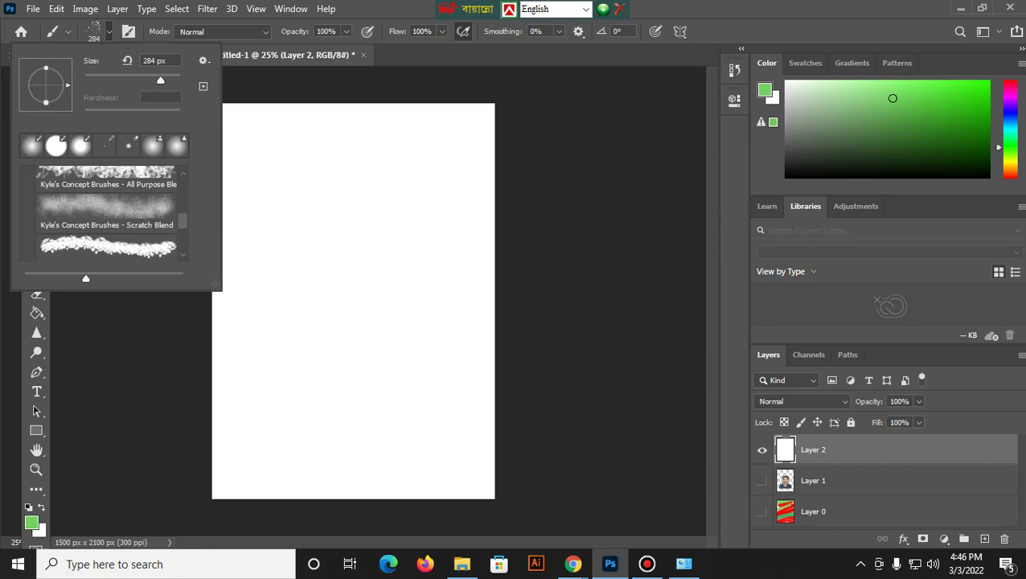
{"action": "scroll", "coordinate": [168, 246], "scroll_direction": "down", "scroll_amount": 3}
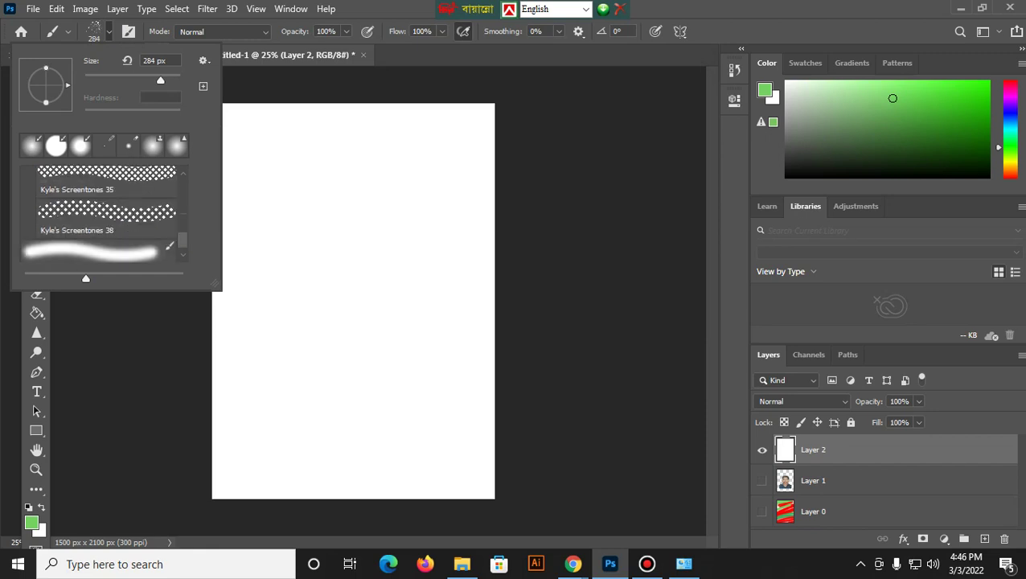
Choose the Supreme Spatter brush and bring up the foreground colour settings
{"action": "scroll", "coordinate": [104, 213], "scroll_direction": "up", "scroll_amount": 3}
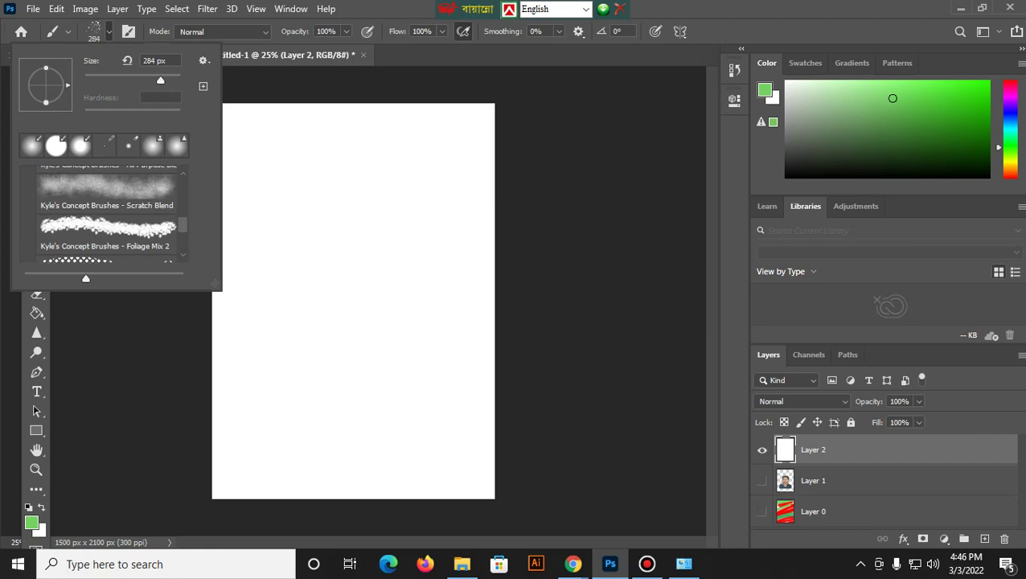
{"action": "scroll", "coordinate": [104, 213], "scroll_direction": "up", "scroll_amount": 2}
{"action": "scroll", "coordinate": [105, 213], "scroll_direction": "up", "scroll_amount": 1}
{"action": "scroll", "coordinate": [105, 213], "scroll_direction": "up", "scroll_amount": 1}
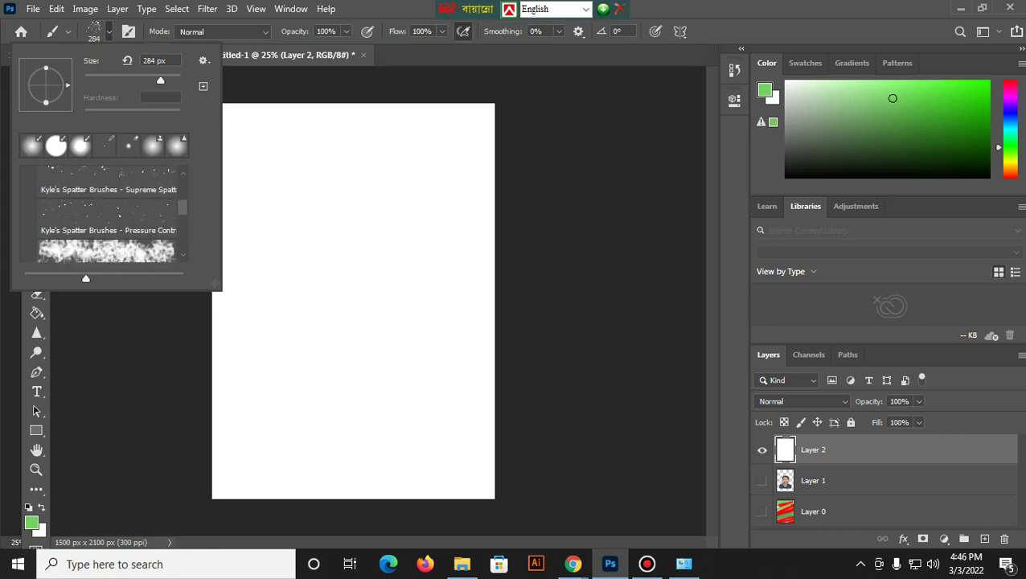
{"action": "left_click", "coordinate": [106, 183]}
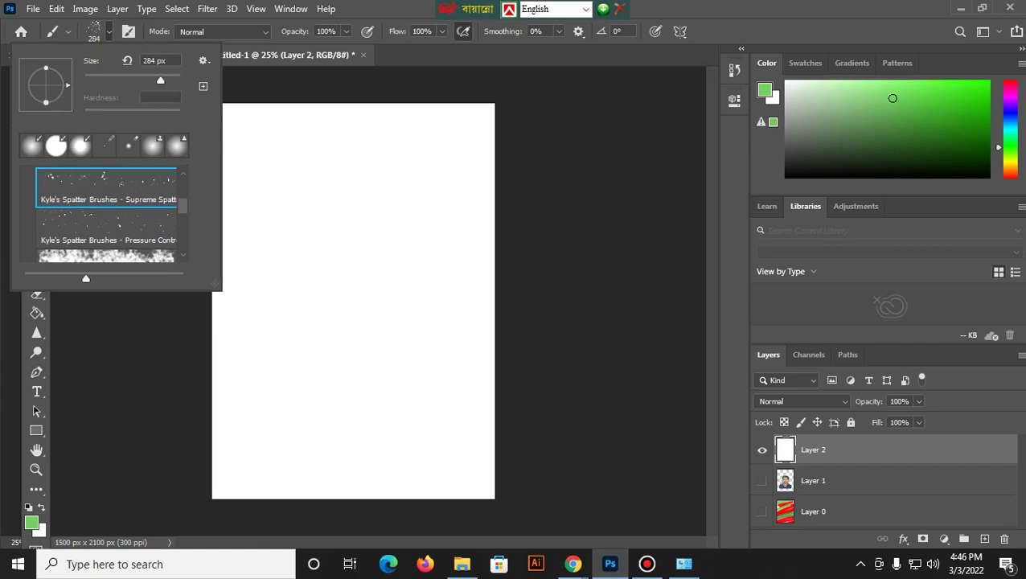
{"action": "left_click", "coordinate": [32, 522]}
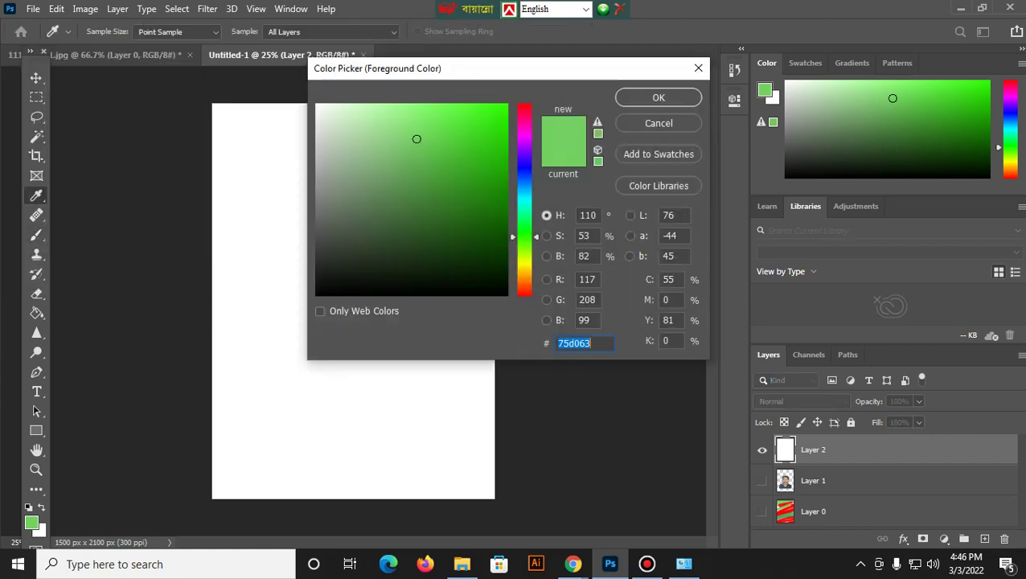
Set the foreground colour to a dark, saturated olive yellow
{"action": "left_click_drag", "start_coordinate": [524, 236], "coordinate": [523, 265]}
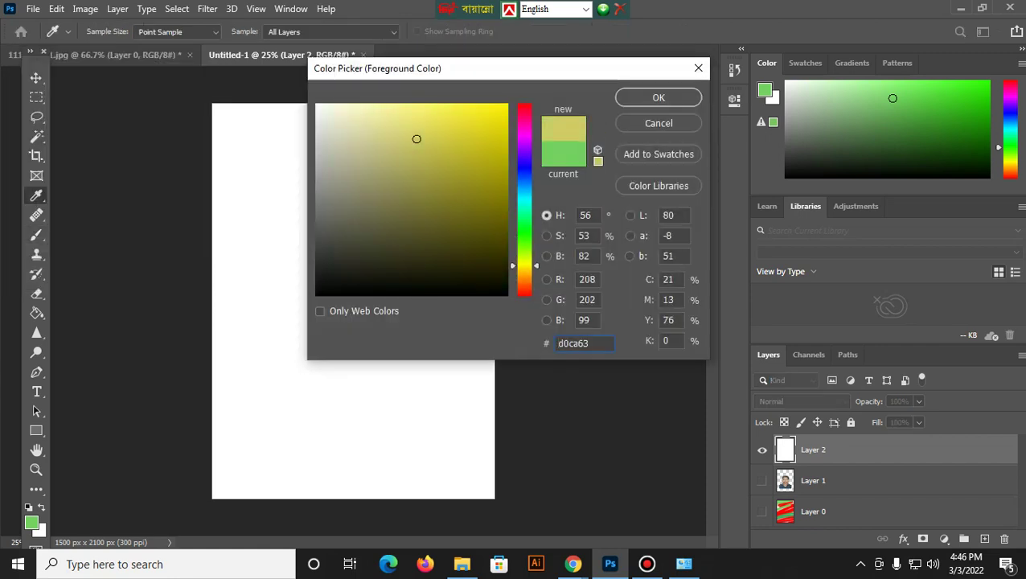
{"action": "left_click_drag", "start_coordinate": [416, 139], "coordinate": [506, 180]}
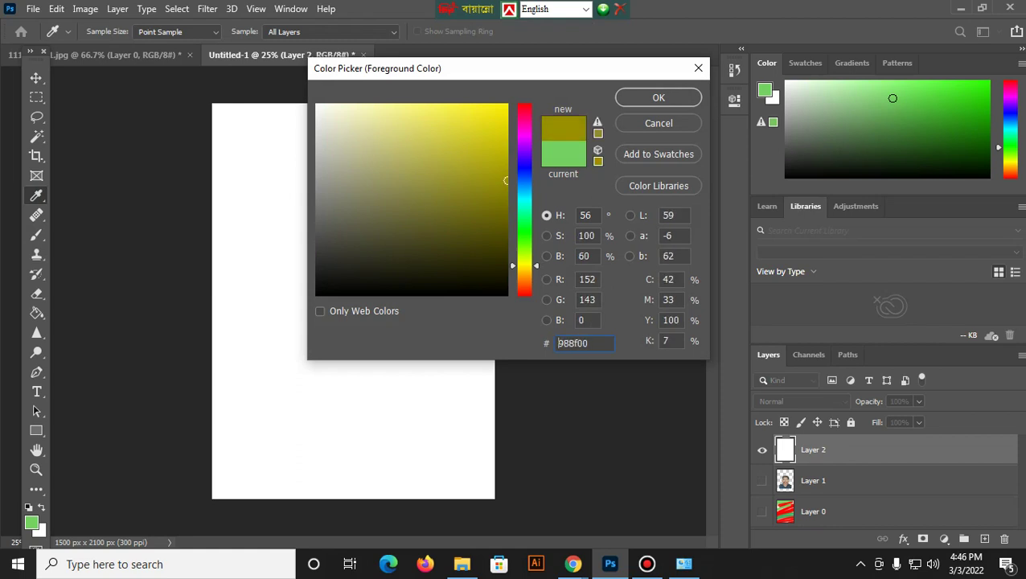
{"action": "left_click_drag", "start_coordinate": [506, 180], "coordinate": [505, 168]}
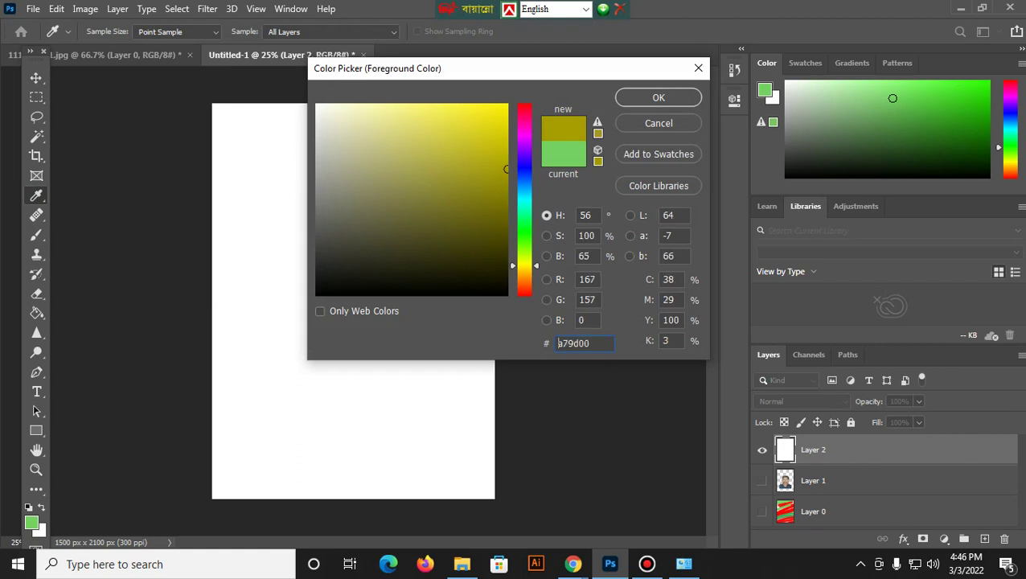
{"action": "left_click", "coordinate": [658, 97]}
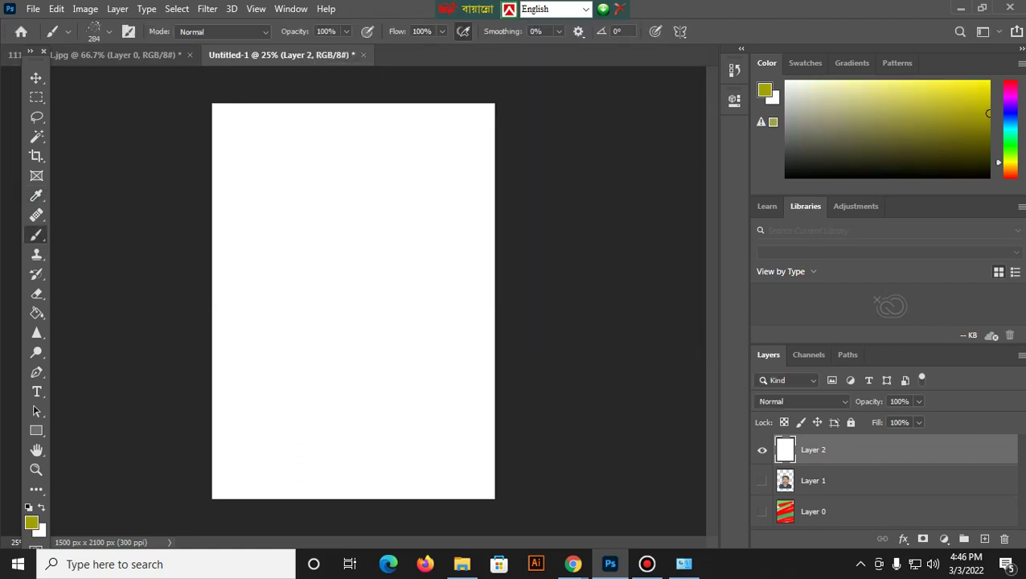
Enlarge the spatter brush and stamp olive-yellow spatter across Layer 2
{"action": "key", "text": "bracketright"}
{"action": "key", "text": "bracketright"}
{"action": "left_click", "coordinate": [265, 418]}
{"action": "left_click", "coordinate": [346, 241]}
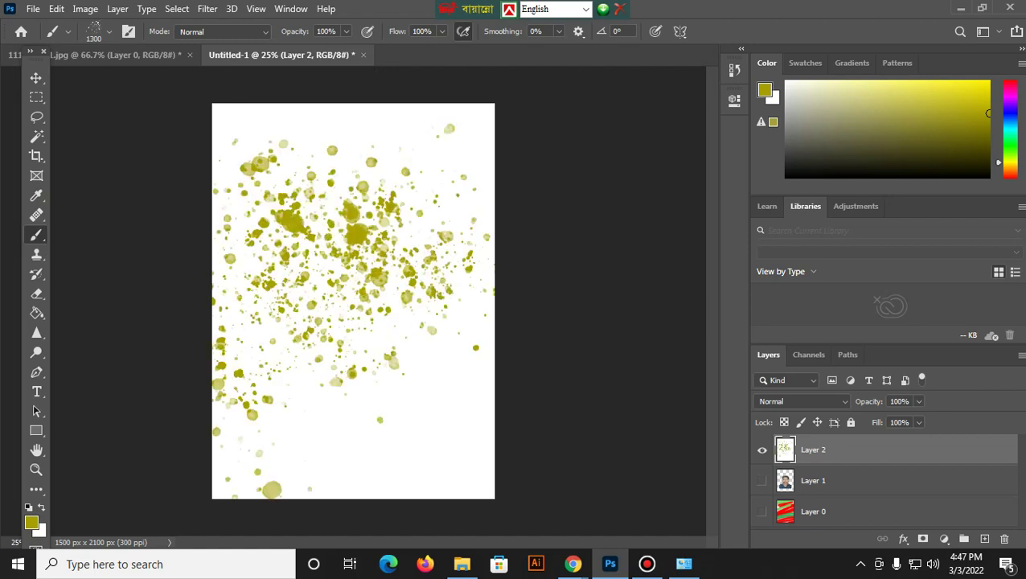
{"action": "left_click", "coordinate": [354, 378]}
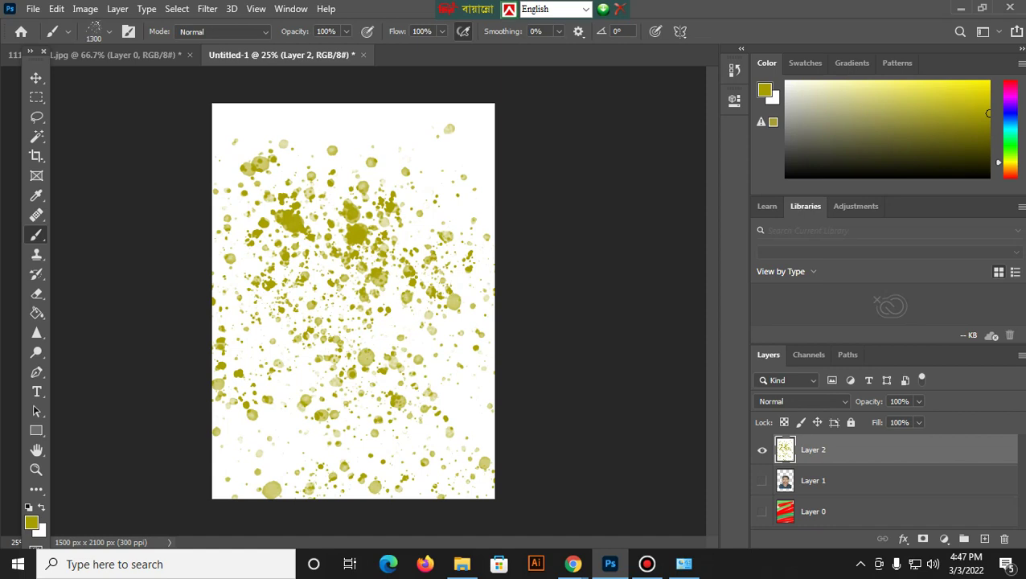
Undo the olive spatter, set the foreground to crimson red by hex, and stamp red spatter
{"action": "key", "text": "ctrl+z"}
{"action": "key", "text": "ctrl+z"}
{"action": "key", "text": "ctrl+z"}
{"action": "key", "text": "ctrl+z"}
{"action": "key", "text": "ctrl+z"}
{"action": "key", "text": "ctrl+z"}
{"action": "key", "text": "ctrl+z"}
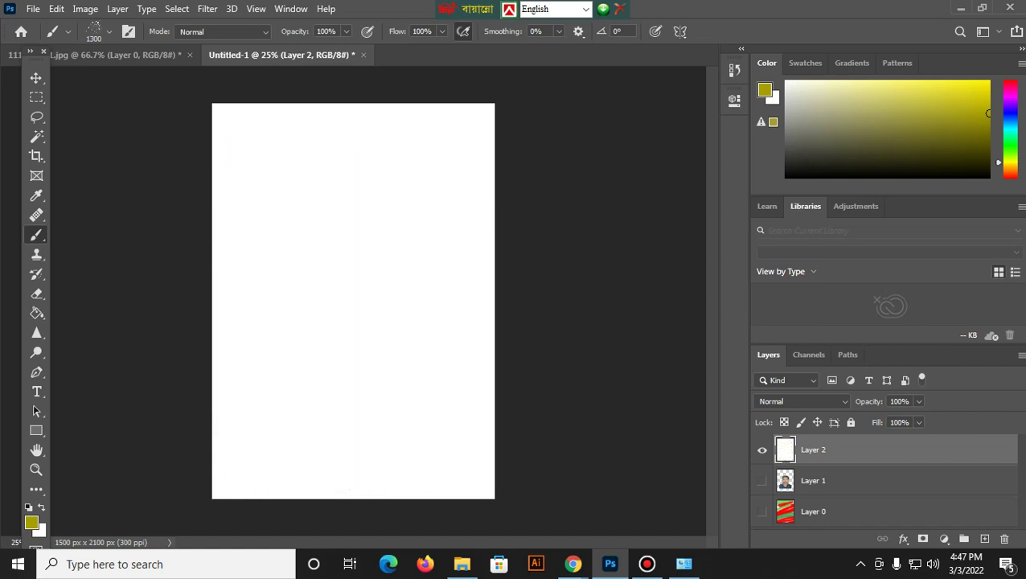
{"action": "left_click", "coordinate": [31, 522]}
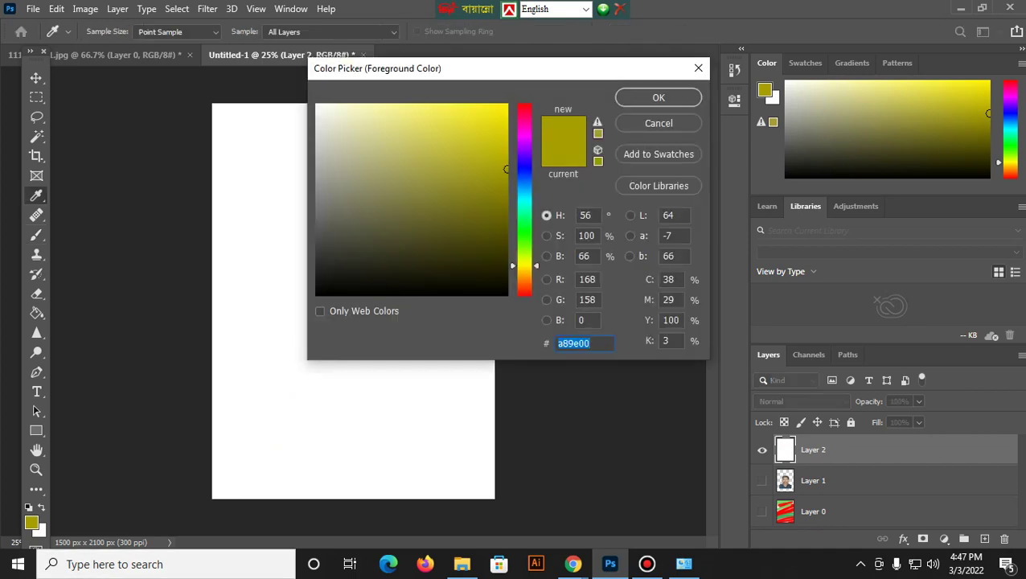
{"action": "type", "text": "a80014"}
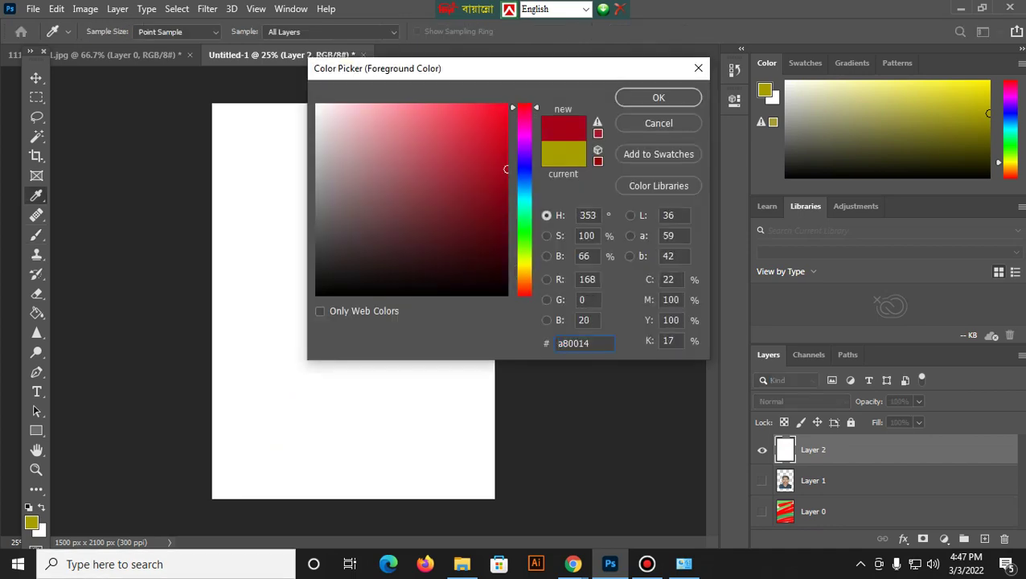
{"action": "type", "text": "e00014"}
{"action": "key", "text": "Return"}
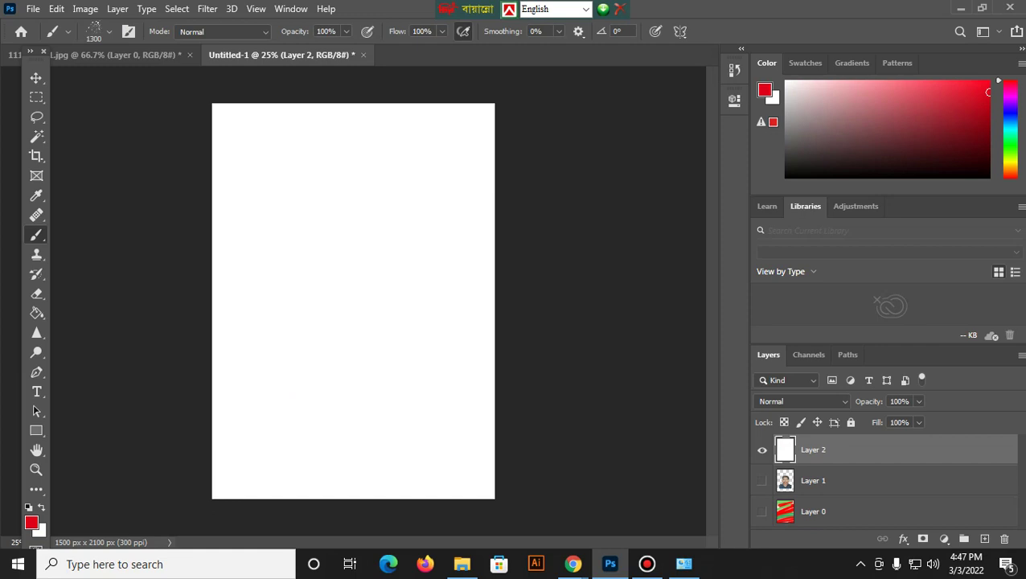
{"action": "left_click", "coordinate": [353, 330]}
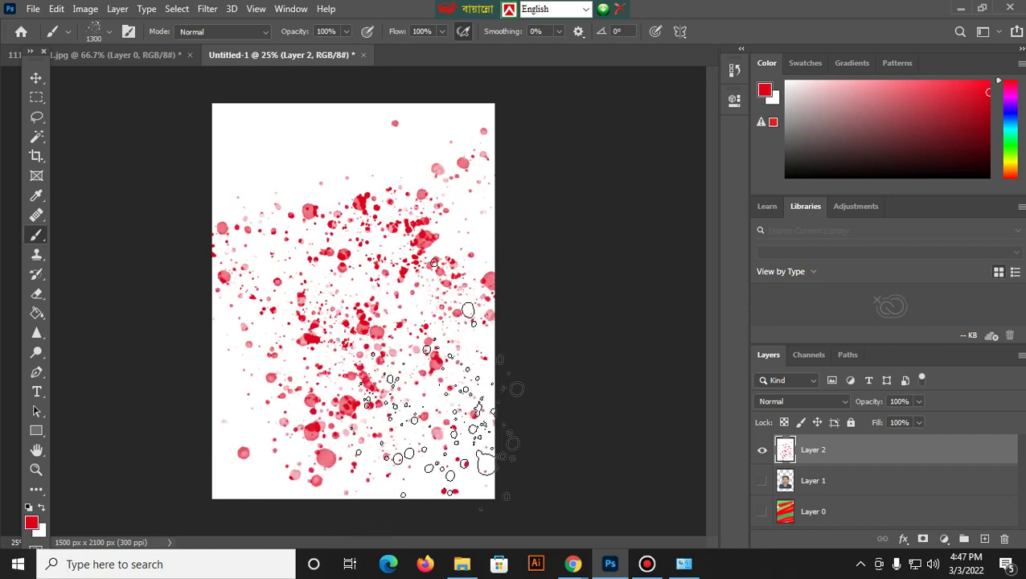
{"action": "left_click", "coordinate": [354, 185]}
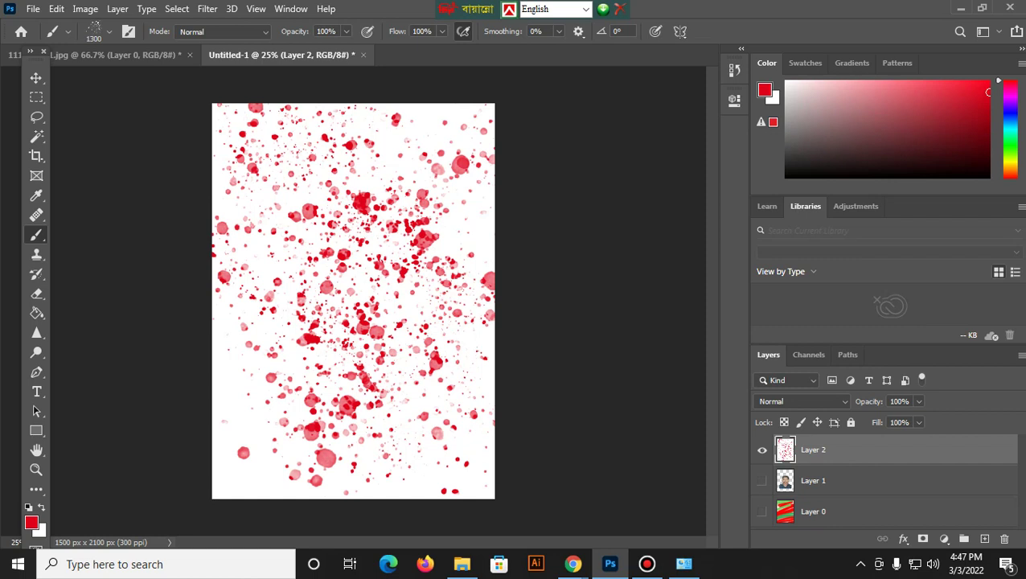
Select the Foliage Mix 2 brush preset
{"action": "left_click", "coordinate": [94, 32]}
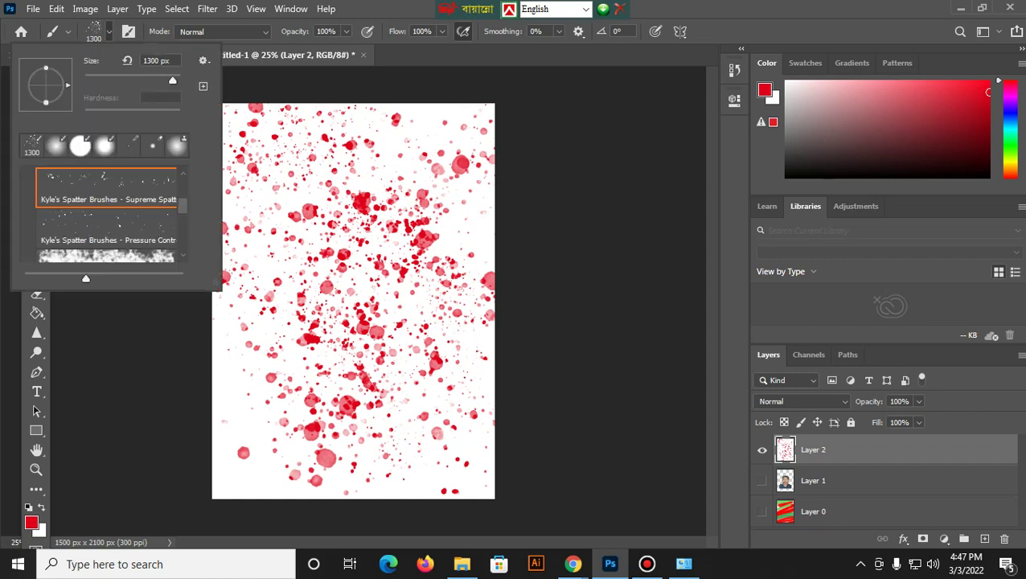
{"action": "scroll", "coordinate": [109, 214], "scroll_direction": "down", "scroll_amount": 3}
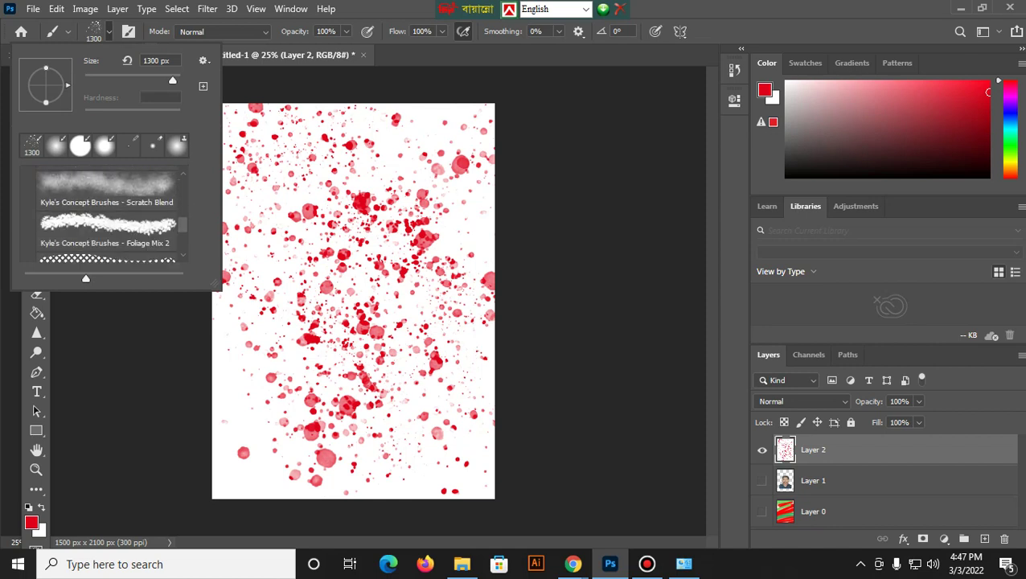
{"action": "scroll", "coordinate": [108, 213], "scroll_direction": "down", "scroll_amount": 3}
{"action": "scroll", "coordinate": [109, 213], "scroll_direction": "down", "scroll_amount": 2}
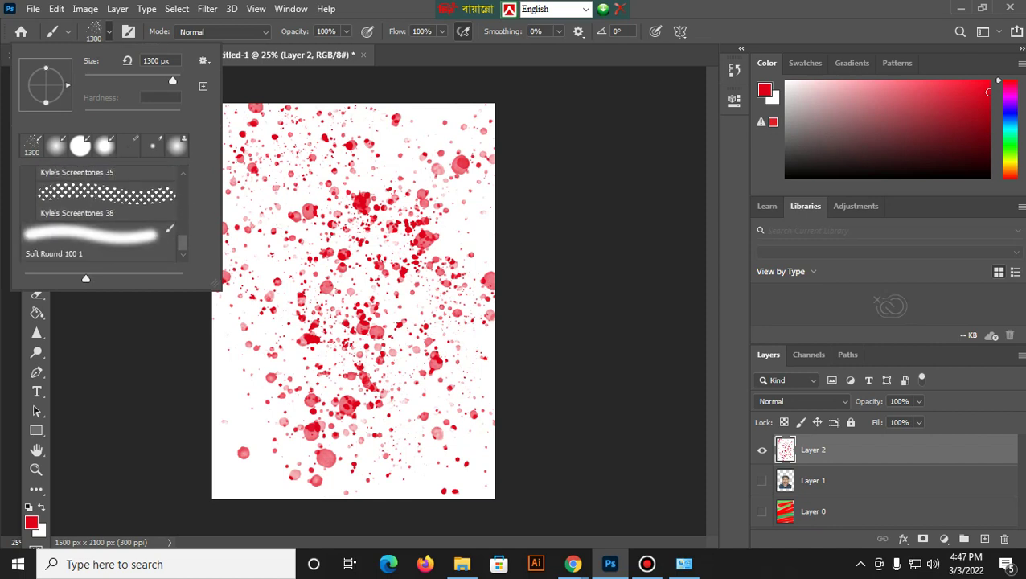
{"action": "scroll", "coordinate": [109, 213], "scroll_direction": "up", "scroll_amount": 1}
{"action": "scroll", "coordinate": [109, 213], "scroll_direction": "up", "scroll_amount": 1}
{"action": "scroll", "coordinate": [108, 213], "scroll_direction": "up", "scroll_amount": 1}
{"action": "scroll", "coordinate": [108, 213], "scroll_direction": "up", "scroll_amount": 1}
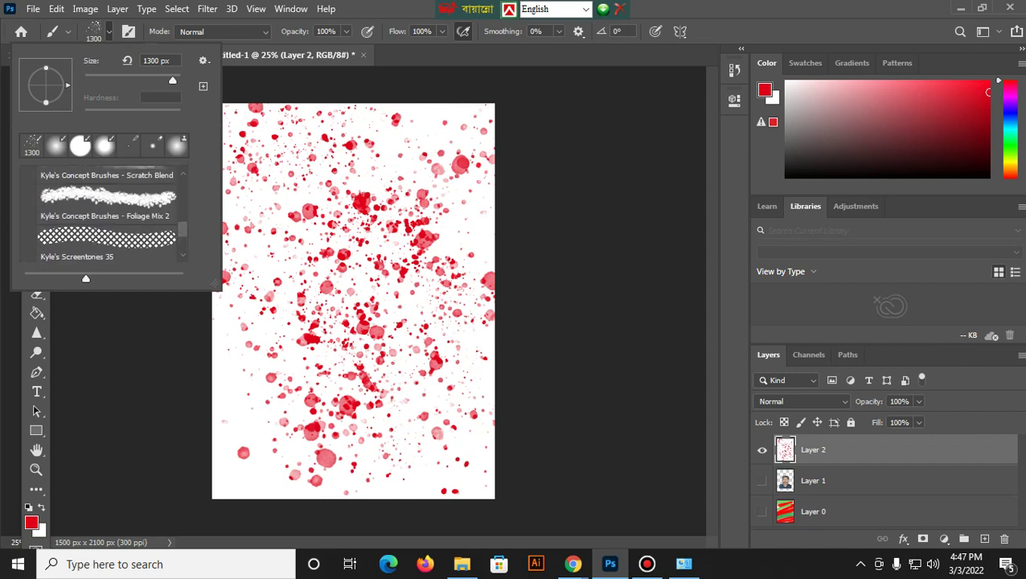
{"action": "left_click", "coordinate": [107, 197]}
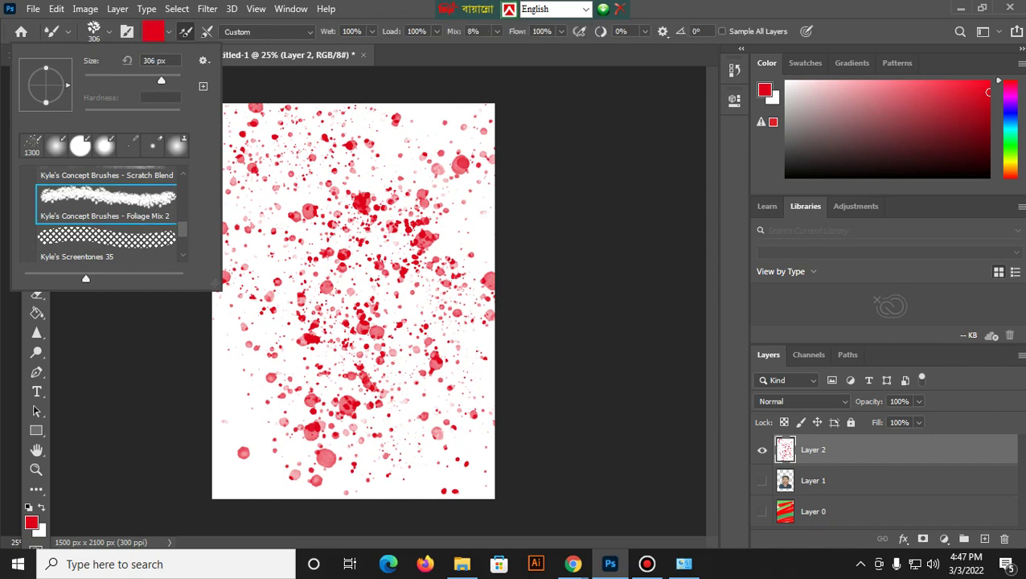
{"action": "left_click", "coordinate": [981, 537]}
Add a new Layer 3, hide Layer 2's red spatter, and set a mid-green foreground colour
{"action": "left_click", "coordinate": [984, 538]}
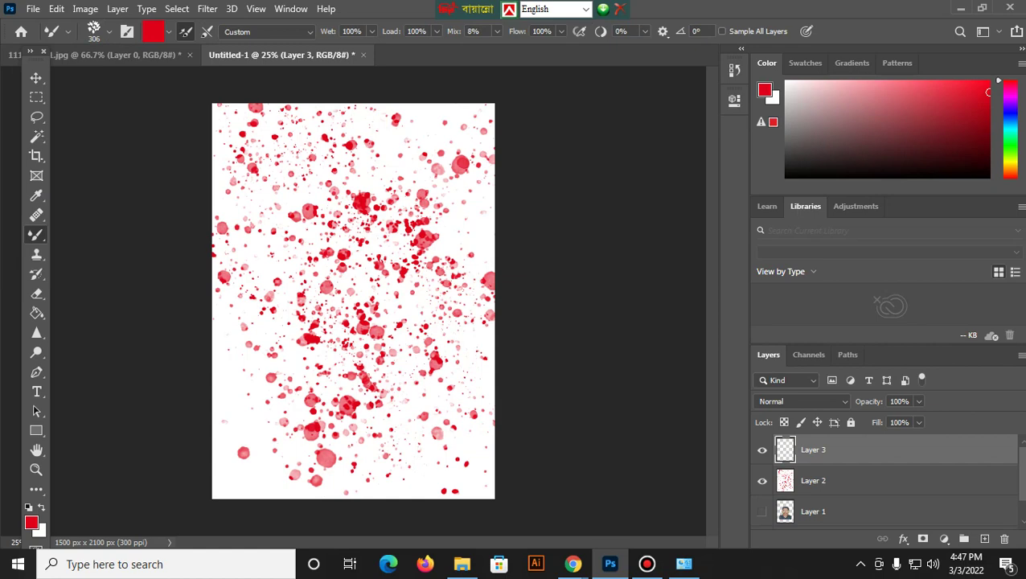
{"action": "left_click", "coordinate": [761, 480]}
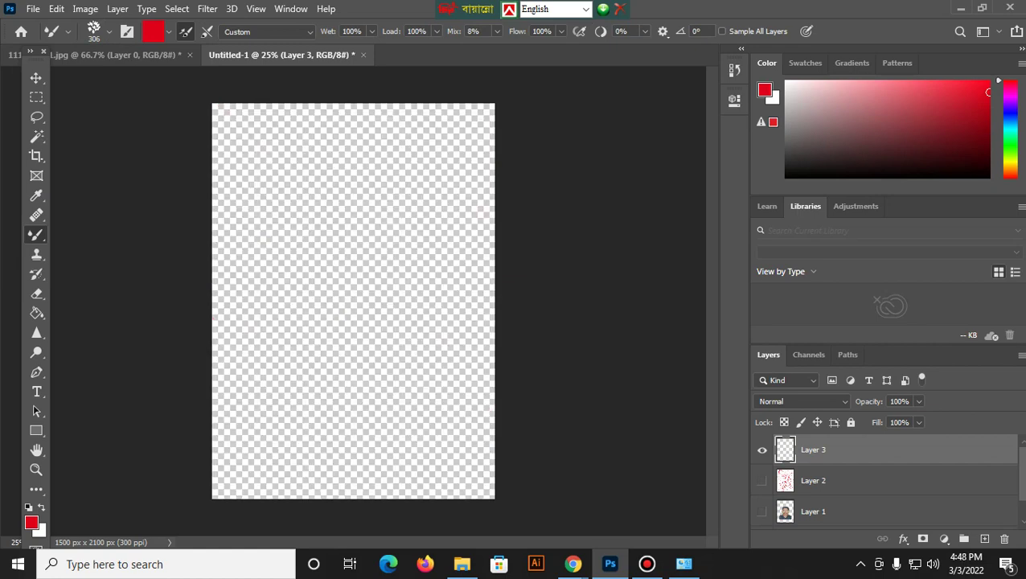
{"action": "left_click", "coordinate": [153, 31]}
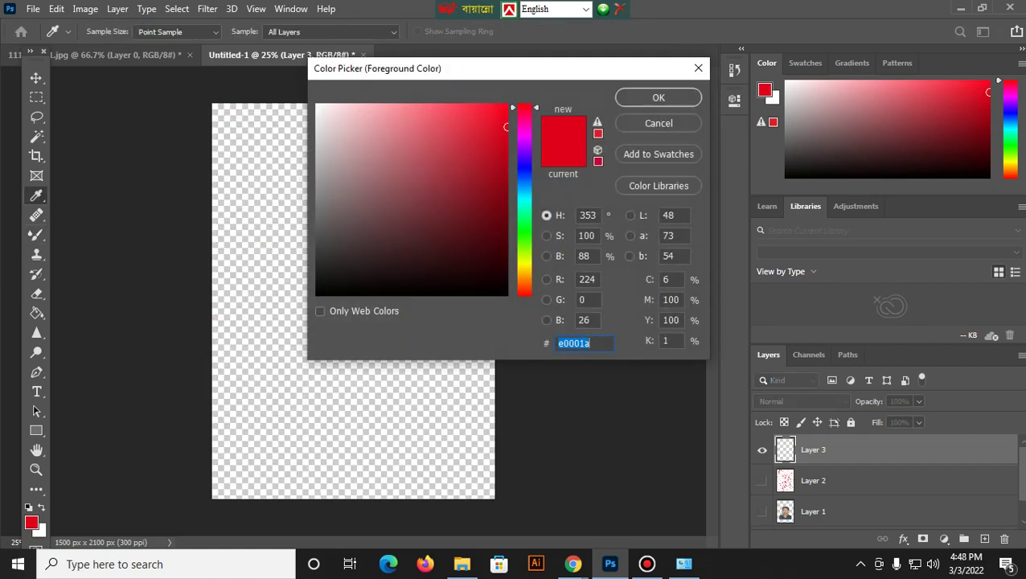
{"action": "mouse_move", "coordinate": [523, 107]}
{"action": "left_mouse_down"}
{"action": "mouse_move", "coordinate": [523, 260]}
{"action": "mouse_move", "coordinate": [523, 234]}
{"action": "left_mouse_up"}
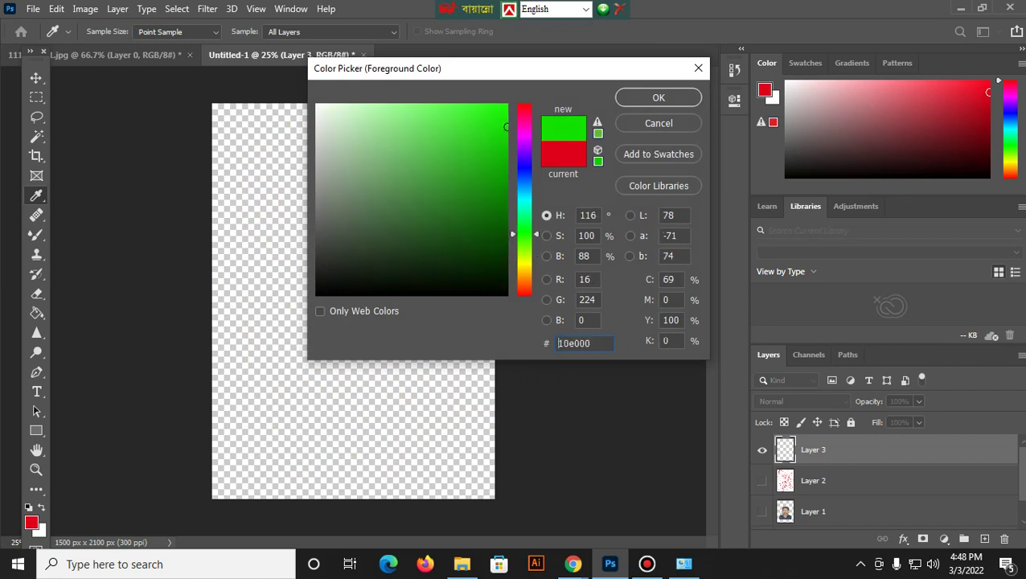
{"action": "left_click_drag", "start_coordinate": [506, 128], "coordinate": [505, 191]}
{"action": "left_click", "coordinate": [659, 97]}
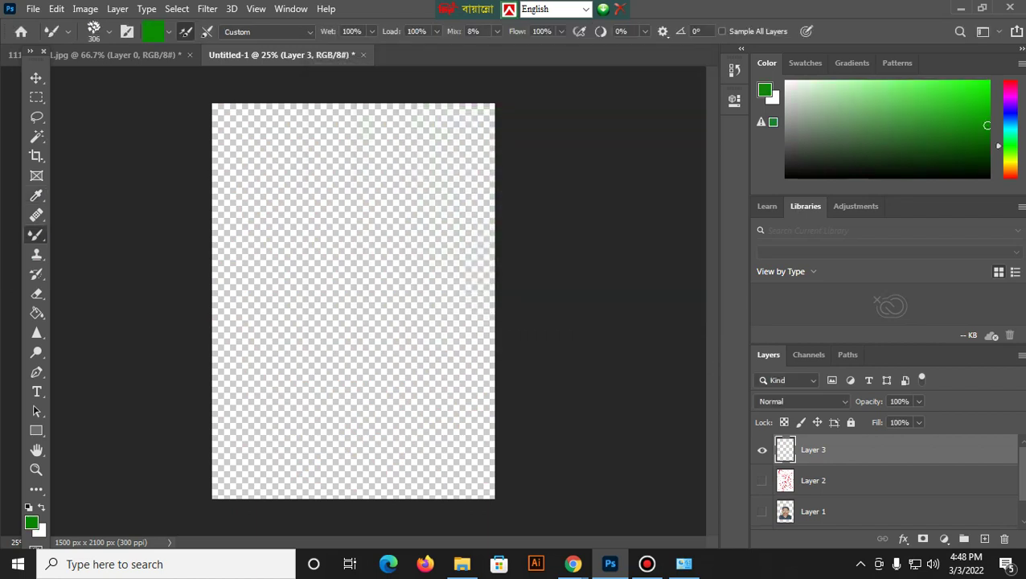
Paint four diagonal bands of green leaf brushwork across Layer 3
{"action": "left_click_drag", "start_coordinate": [254, 289], "coordinate": [434, 179]}
{"action": "left_click_drag", "start_coordinate": [241, 393], "coordinate": [487, 265]}
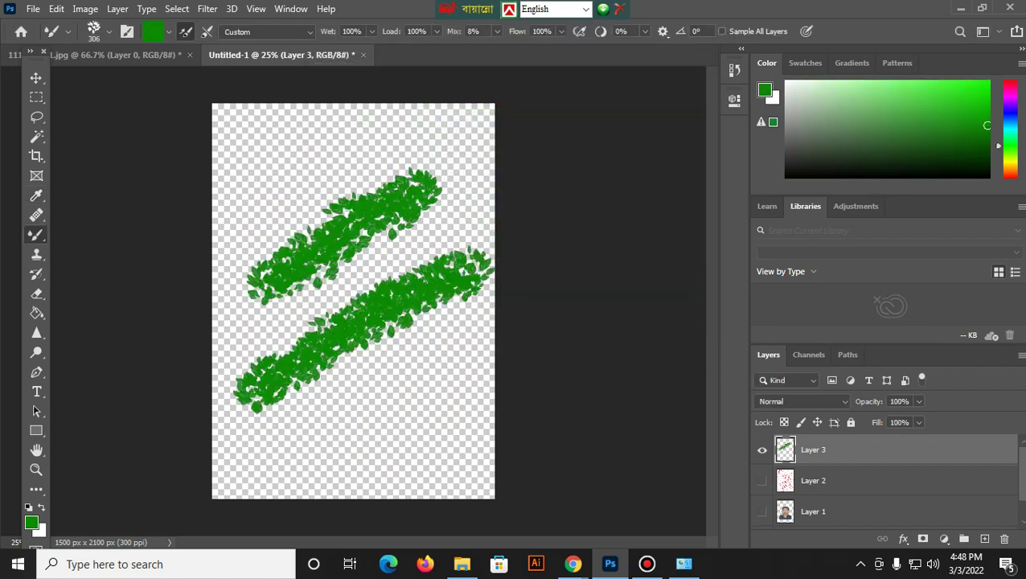
{"action": "mouse_move", "coordinate": [475, 354]}
{"action": "left_mouse_down"}
{"action": "mouse_move", "coordinate": [301, 426]}
{"action": "mouse_move", "coordinate": [219, 479]}
{"action": "left_mouse_up"}
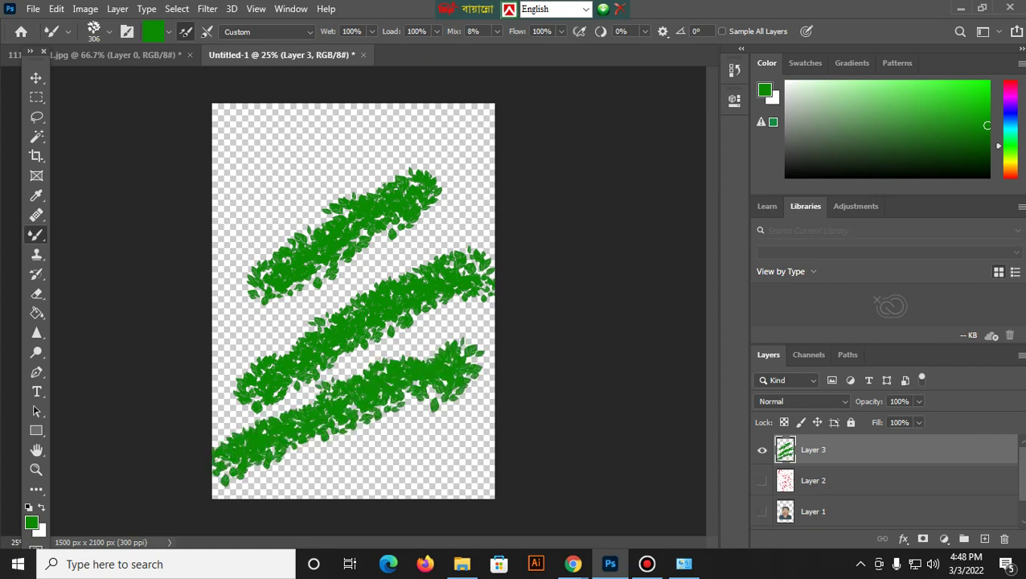
{"action": "left_click_drag", "start_coordinate": [224, 197], "coordinate": [447, 116]}
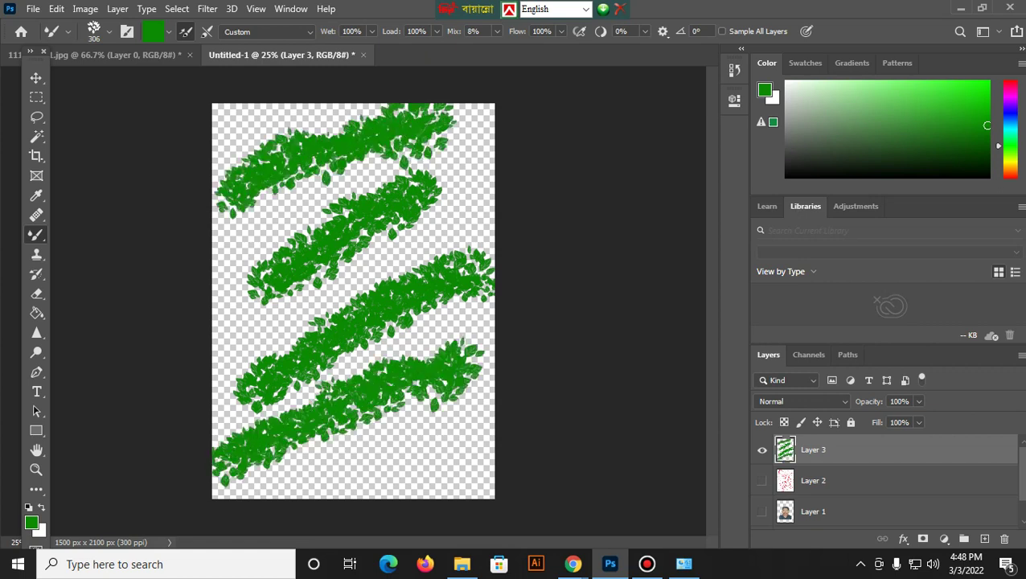
Dab small leaf clusters along the left, right and top edges and between the bands
{"action": "left_click", "coordinate": [239, 326]}
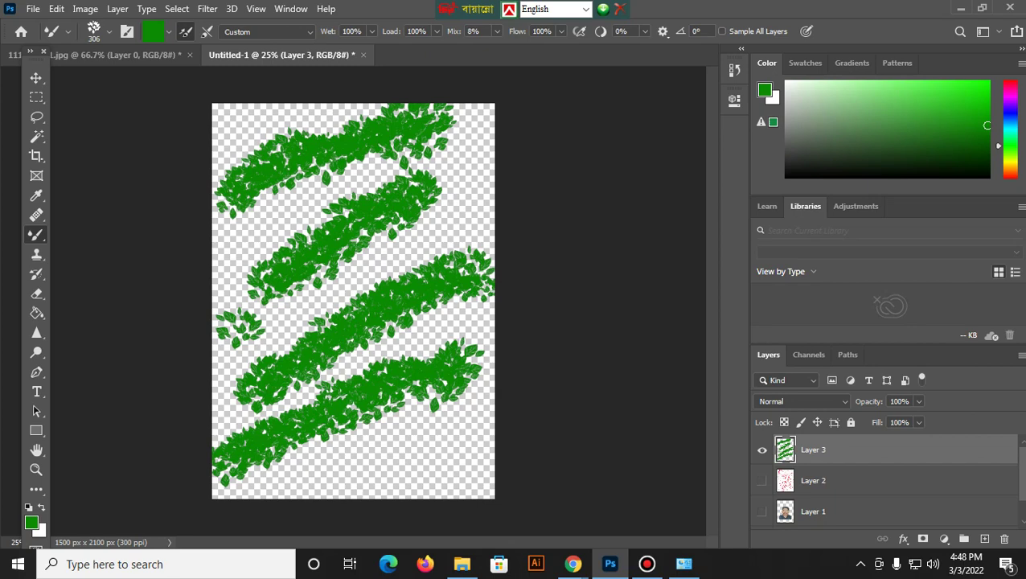
{"action": "left_click", "coordinate": [473, 155]}
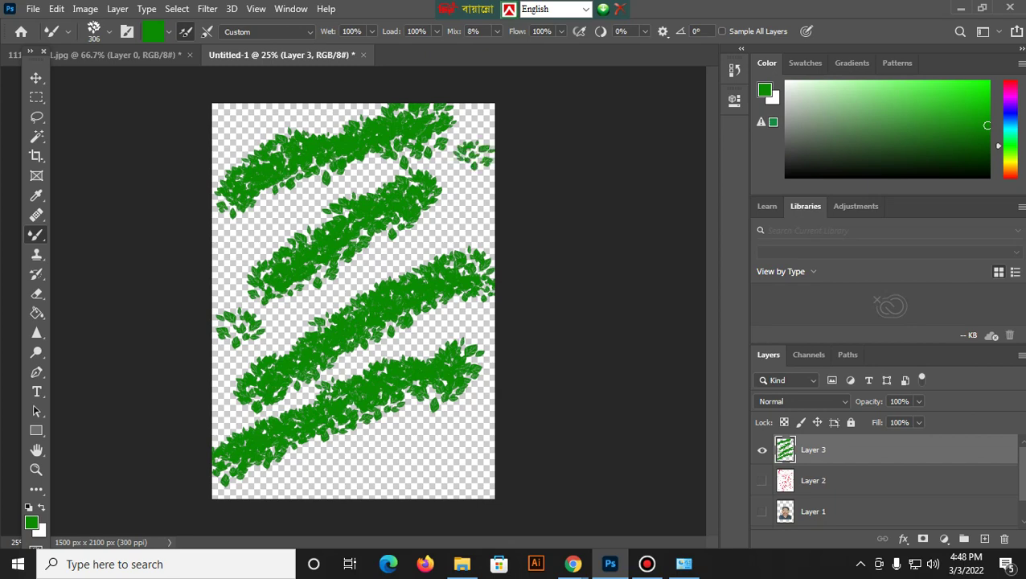
{"action": "left_click", "coordinate": [470, 201]}
{"action": "left_click", "coordinate": [473, 317]}
{"action": "left_click", "coordinate": [427, 235]}
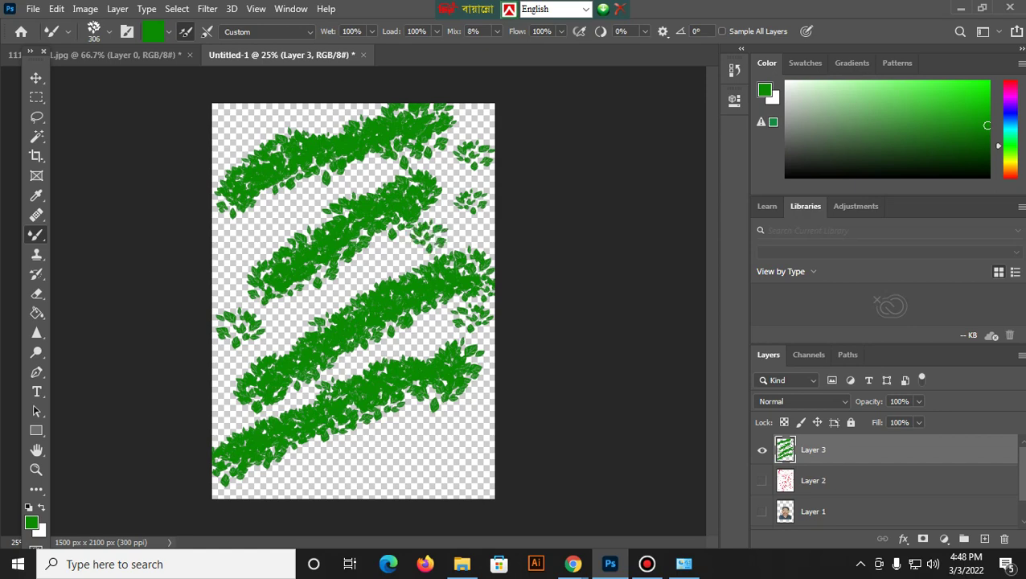
{"action": "left_click", "coordinate": [270, 218]}
{"action": "left_click", "coordinate": [231, 266]}
{"action": "left_click", "coordinate": [241, 114]}
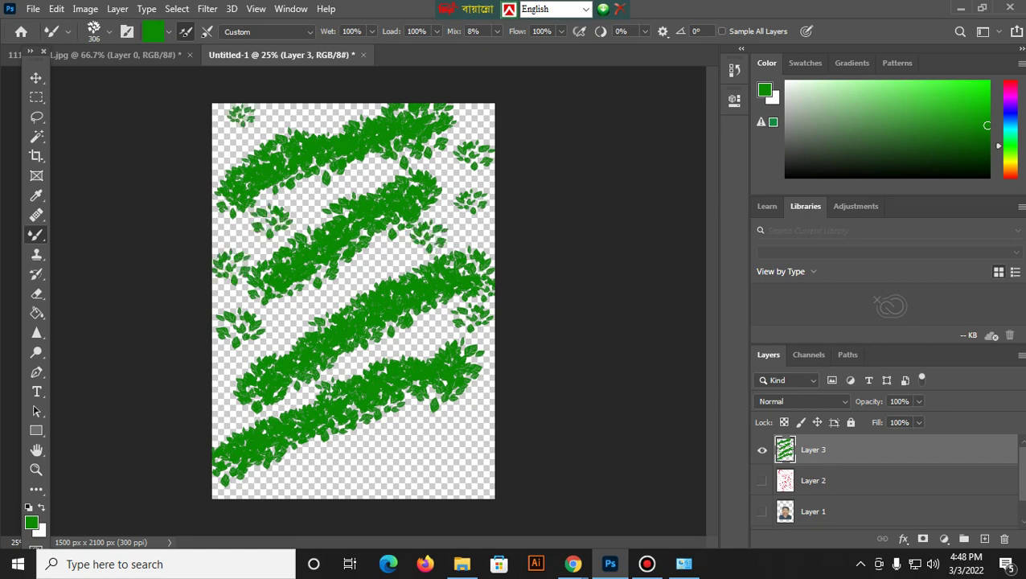
{"action": "left_click", "coordinate": [316, 115]}
{"action": "left_click", "coordinate": [277, 118]}
{"action": "left_click", "coordinate": [236, 140]}
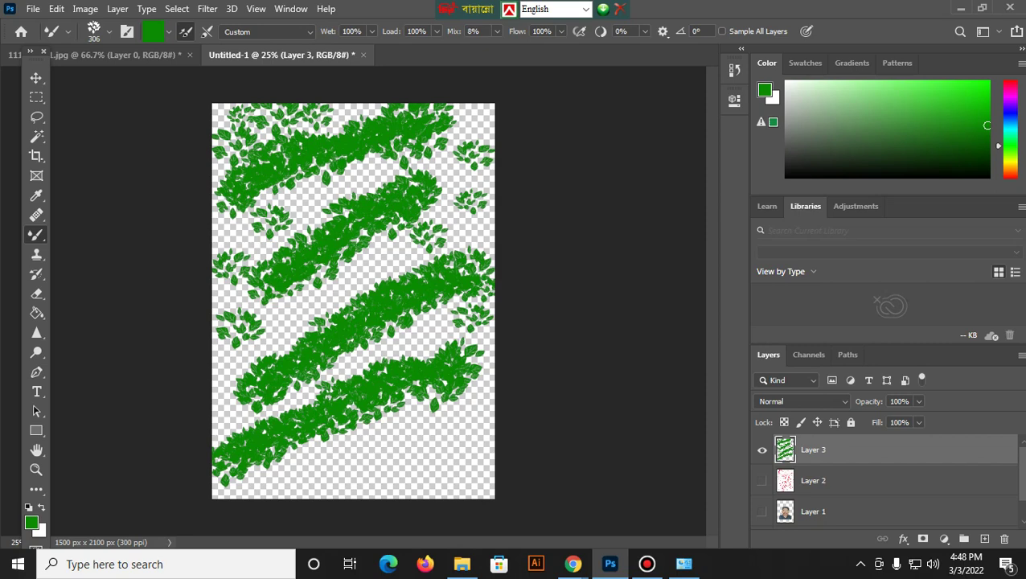
Undo the three most recent leaf strokes
{"action": "key", "text": "ctrl+z"}
{"action": "key", "text": "ctrl+z"}
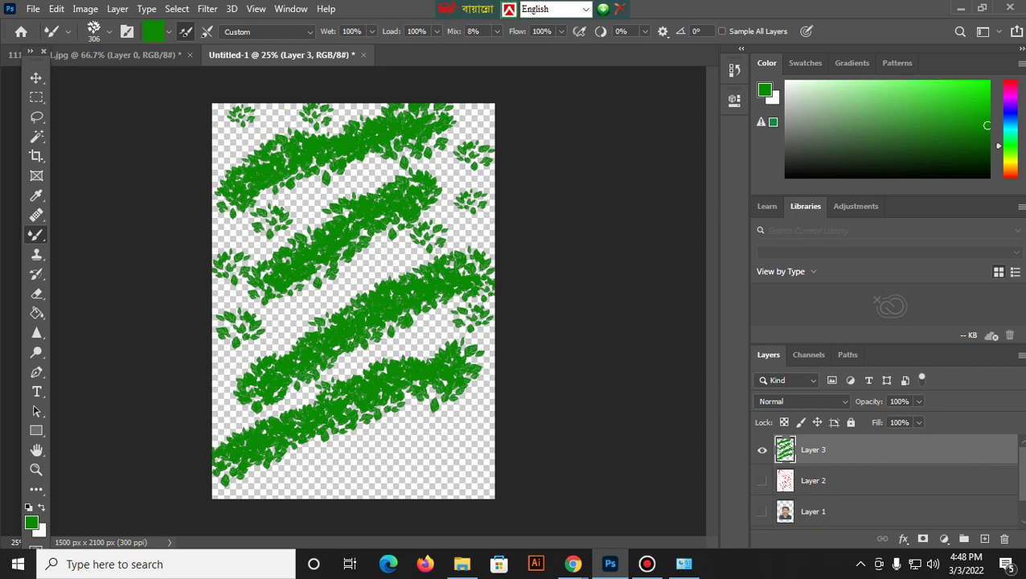
{"action": "key", "text": "ctrl+z"}
{"action": "key", "text": "ctrl+z"}
{"action": "key", "text": "ctrl+z"}
{"action": "key", "text": "ctrl+z"}
{"action": "key", "text": "ctrl+z"}
{"action": "key", "text": "ctrl+z"}
{"action": "key", "text": "ctrl+z"}
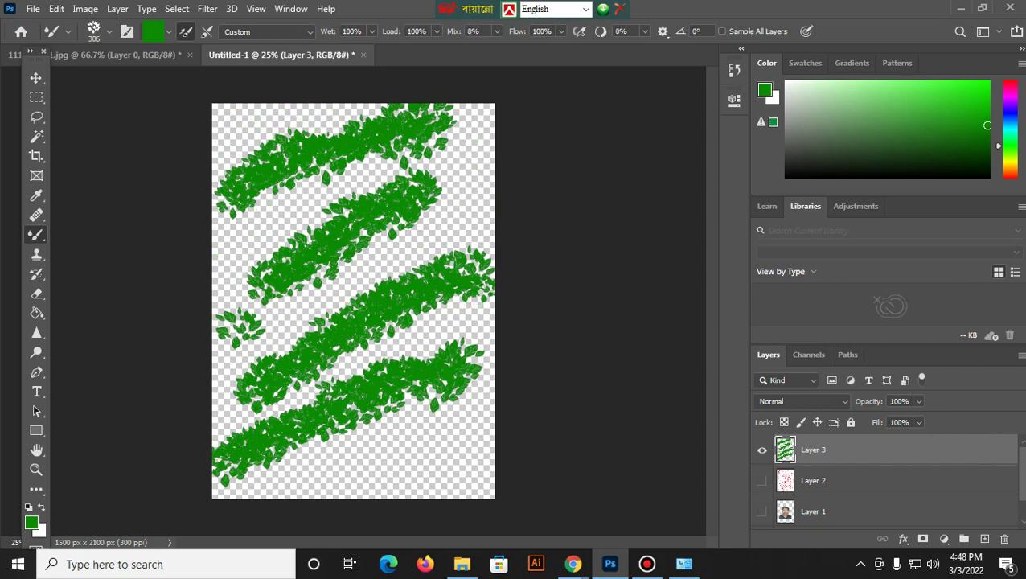
{"action": "key", "text": "ctrl+z"}
{"action": "key", "text": "ctrl+z"}
{"action": "key", "text": "ctrl+z"}
{"action": "key", "text": "ctrl+z"}
{"action": "key", "text": "ctrl+z"}
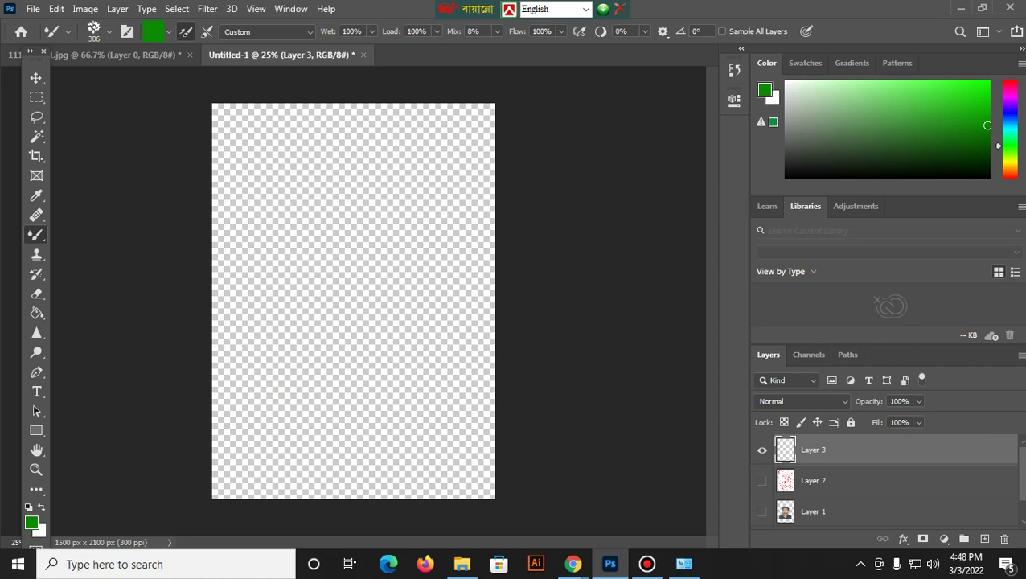
Fill Layer 3 white, then paint foliage at top-left corner, bottom edge, left edge and top-right
{"action": "key", "text": "ctrl+BackSpace"}
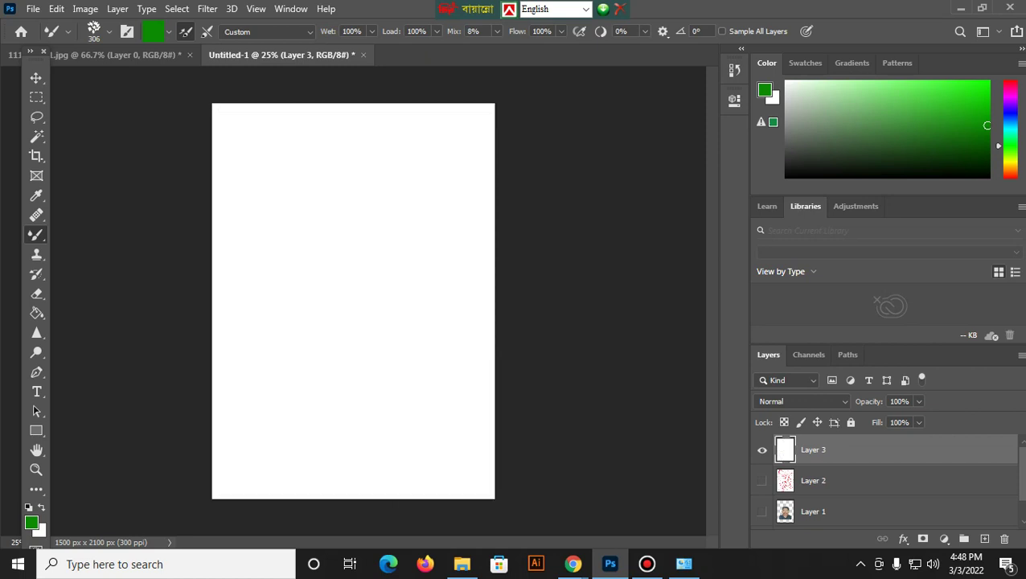
{"action": "left_click", "coordinate": [219, 168]}
{"action": "left_click", "coordinate": [233, 131]}
{"action": "mouse_move", "coordinate": [225, 112]}
{"action": "left_mouse_down"}
{"action": "mouse_move", "coordinate": [326, 117]}
{"action": "mouse_move", "coordinate": [258, 133]}
{"action": "mouse_move", "coordinate": [223, 180]}
{"action": "left_mouse_up"}
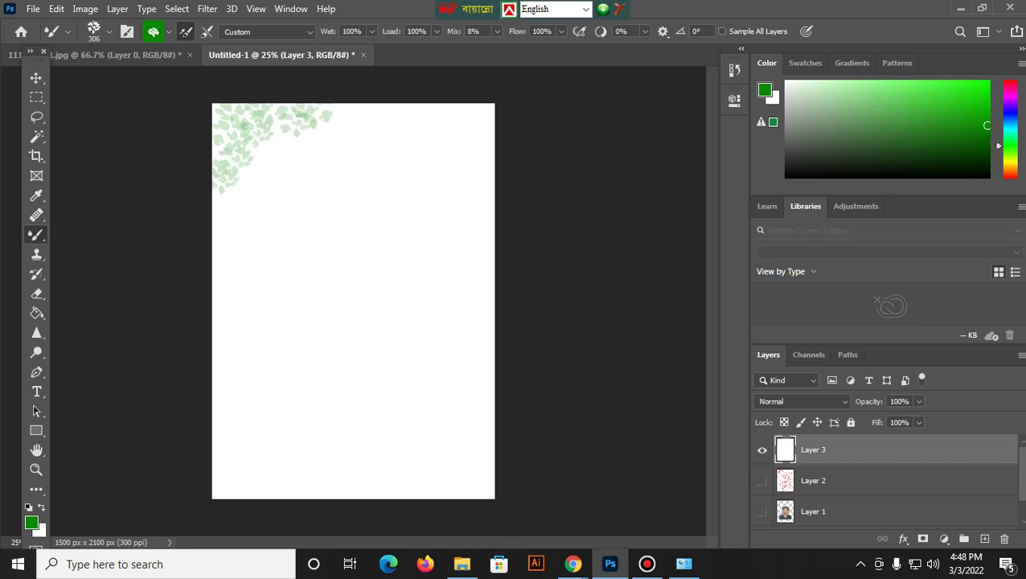
{"action": "left_click_drag", "start_coordinate": [219, 479], "coordinate": [487, 478]}
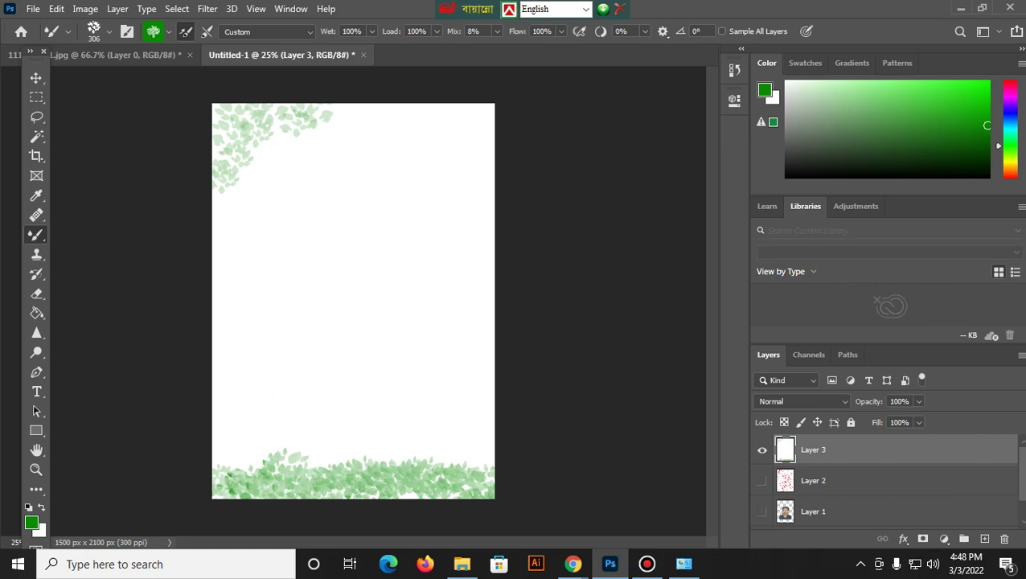
{"action": "left_click_drag", "start_coordinate": [215, 246], "coordinate": [245, 406]}
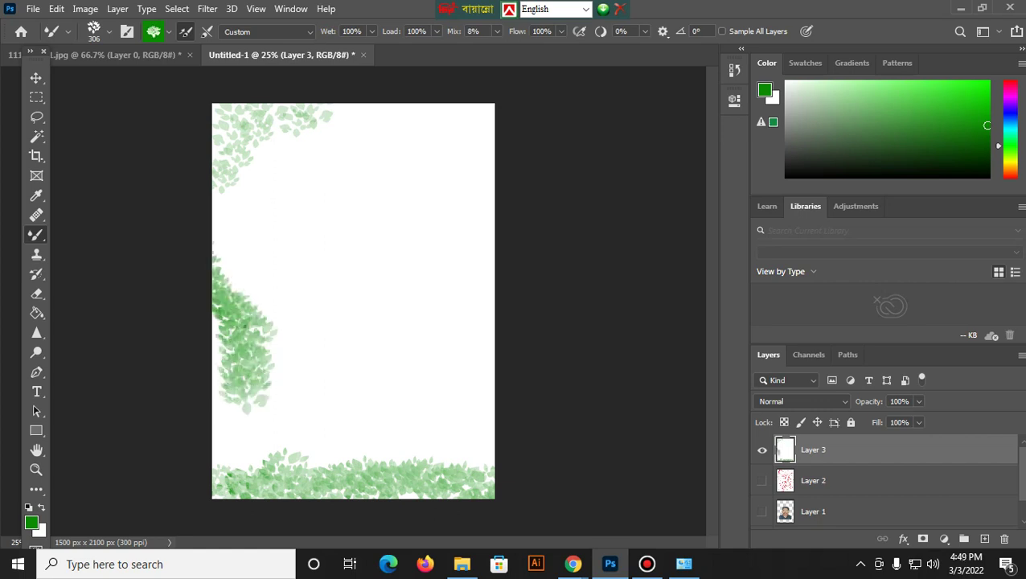
{"action": "mouse_move", "coordinate": [438, 178]}
{"action": "left_mouse_down"}
{"action": "mouse_move", "coordinate": [475, 152]}
{"action": "mouse_move", "coordinate": [487, 117]}
{"action": "left_mouse_up"}
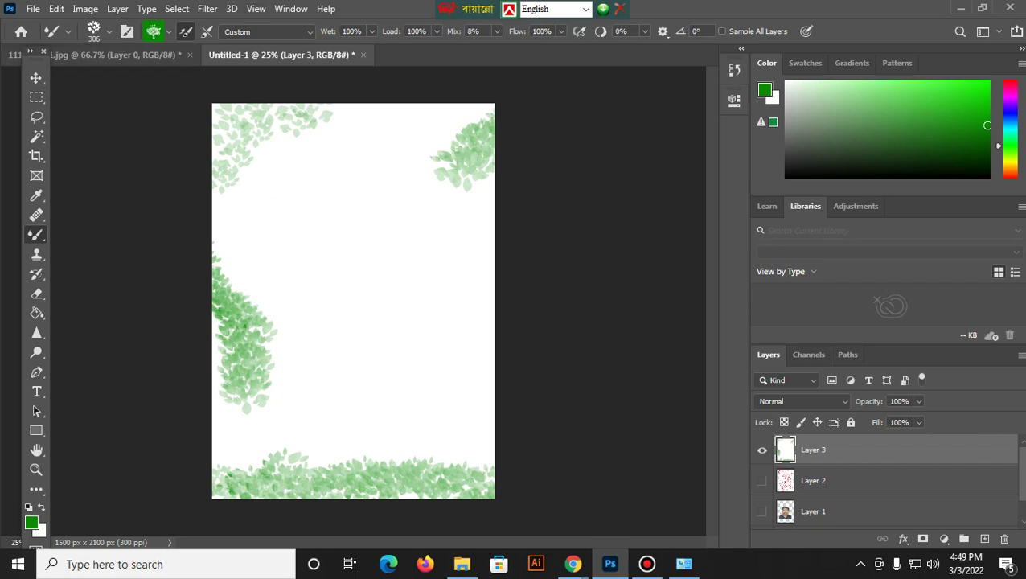
Switch to the Smudge Tool with the Scratch Blend brush and enlarge it
{"action": "left_click", "coordinate": [110, 31]}
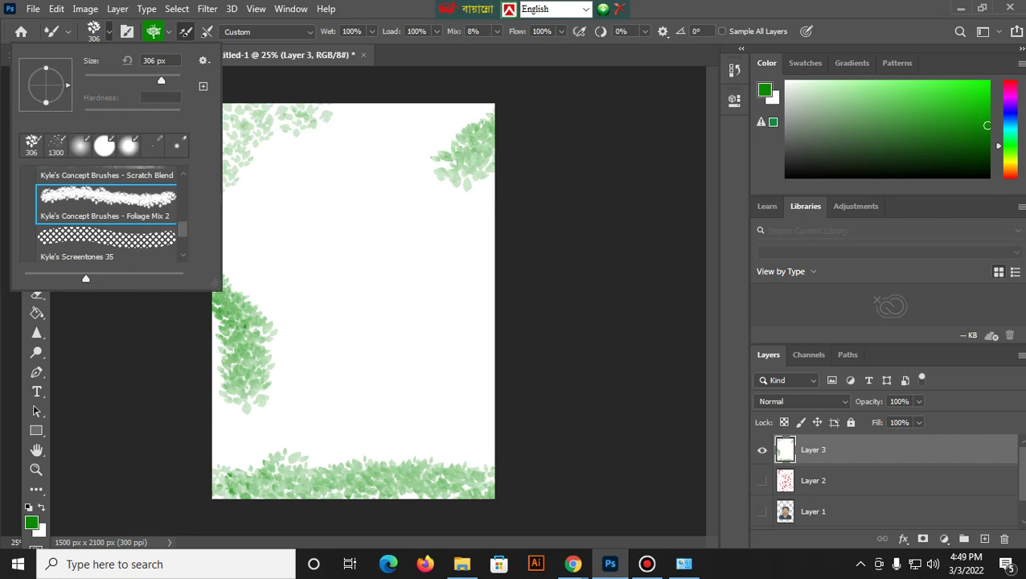
{"action": "scroll", "coordinate": [105, 213], "scroll_direction": "up", "scroll_amount": 1}
{"action": "key", "text": "r"}
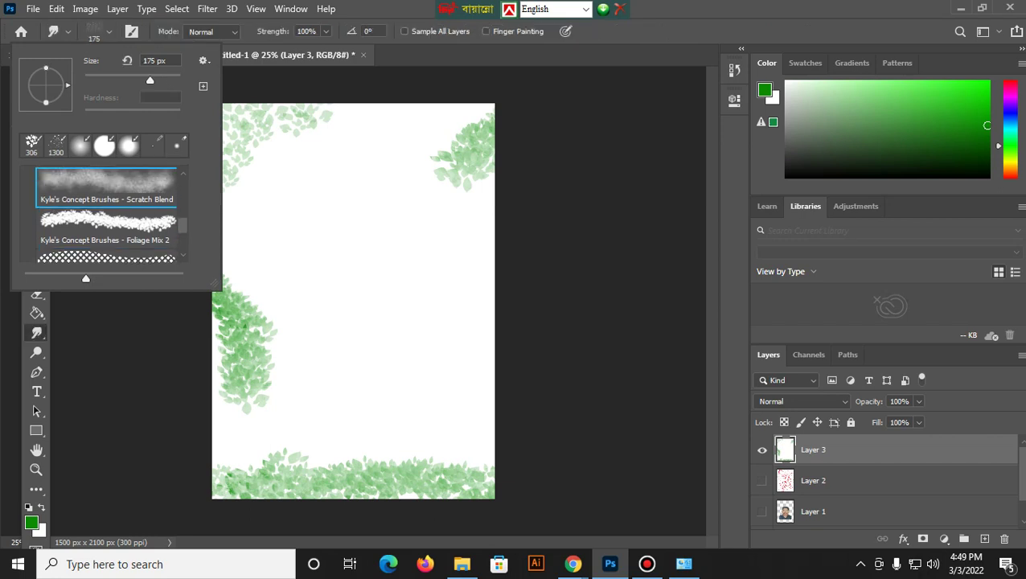
{"action": "key", "text": "Return"}
{"action": "key", "text": "bracketright"}
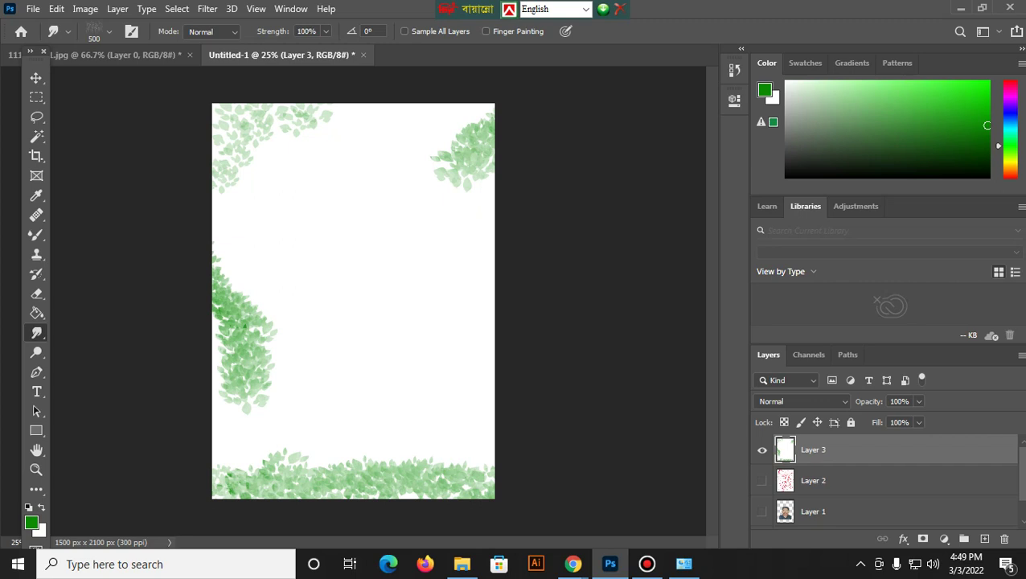
Smear the right, top, top-right and bottom leaf clusters into a faint green haze
{"action": "left_click_drag", "start_coordinate": [487, 302], "coordinate": [476, 306]}
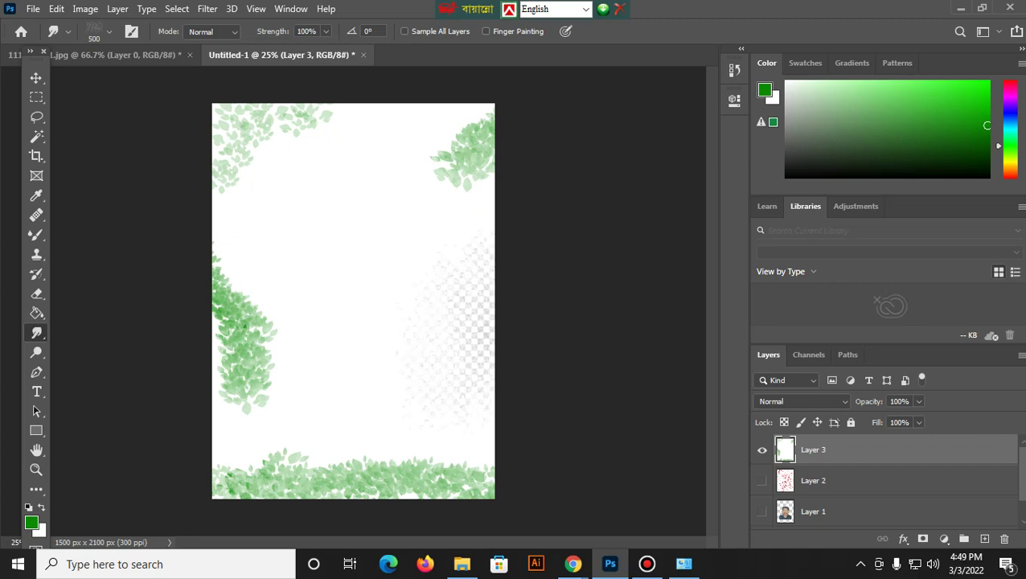
{"action": "left_click_drag", "start_coordinate": [434, 160], "coordinate": [486, 141]}
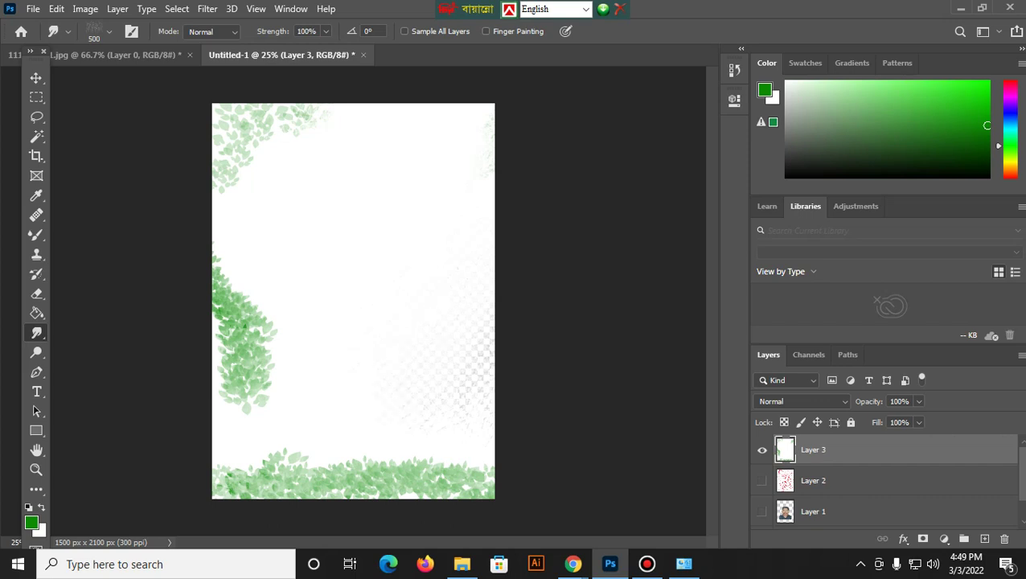
{"action": "mouse_move", "coordinate": [382, 469]}
{"action": "left_mouse_down"}
{"action": "mouse_move", "coordinate": [337, 471]}
{"action": "mouse_move", "coordinate": [377, 468]}
{"action": "left_mouse_up"}
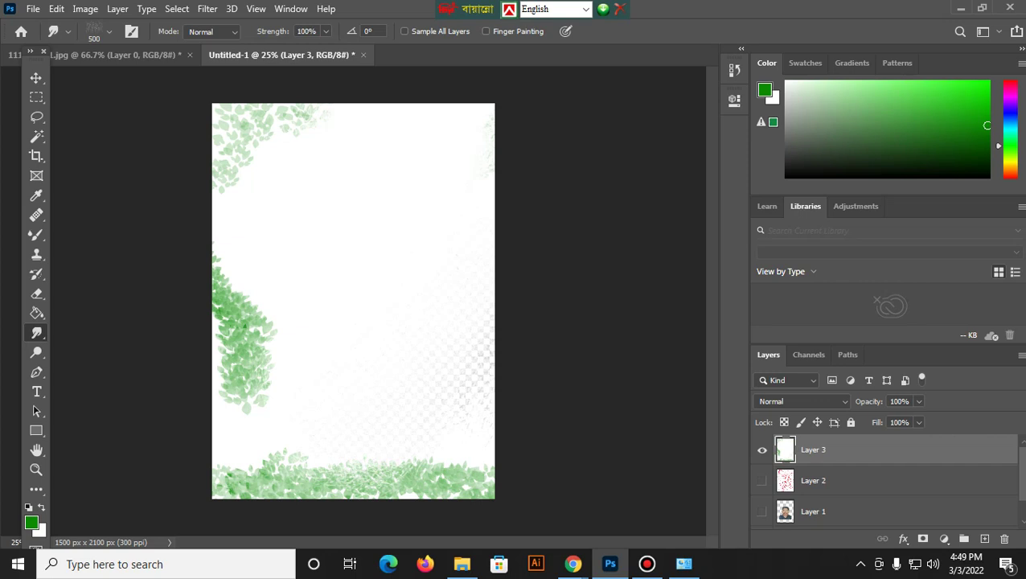
{"action": "left_click_drag", "start_coordinate": [307, 116], "coordinate": [398, 127]}
{"action": "left_click_drag", "start_coordinate": [229, 169], "coordinate": [297, 117]}
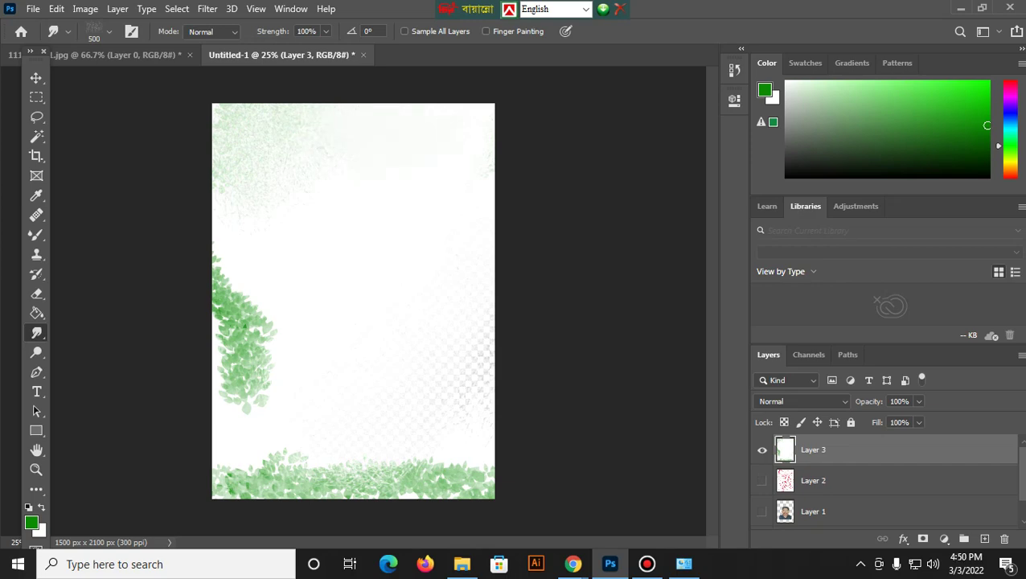
{"action": "left_click_drag", "start_coordinate": [358, 470], "coordinate": [486, 483]}
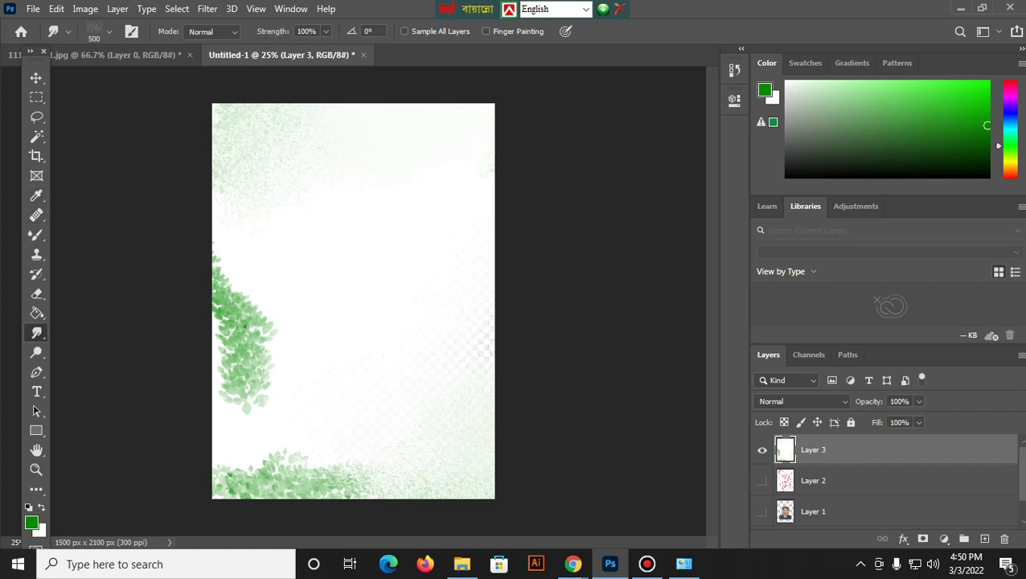
{"action": "left_click", "coordinate": [37, 234]}
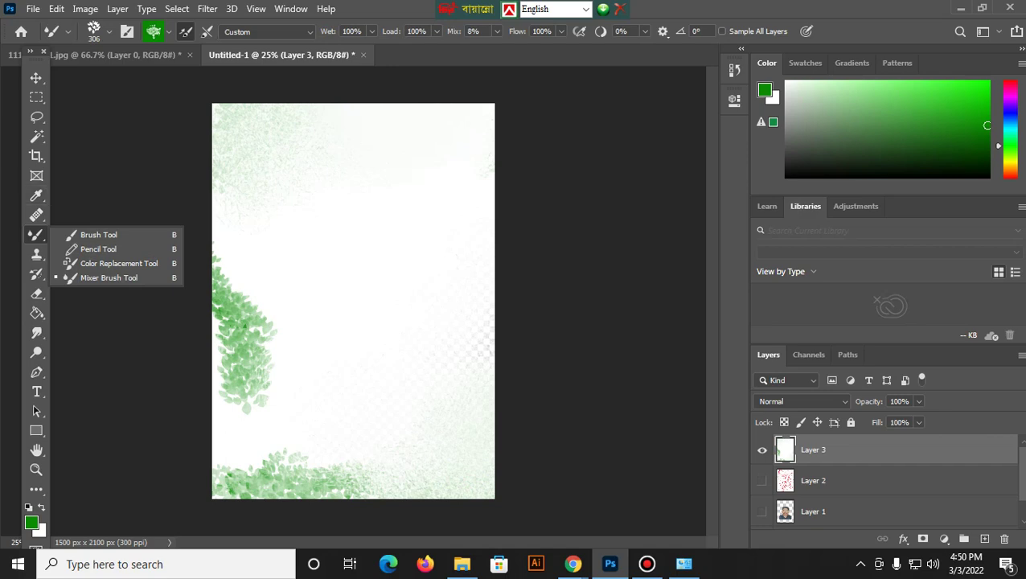
Apply Add Noise to Layer 3 with 37.64% amount and Gaussian distribution
{"action": "left_click", "coordinate": [208, 9]}
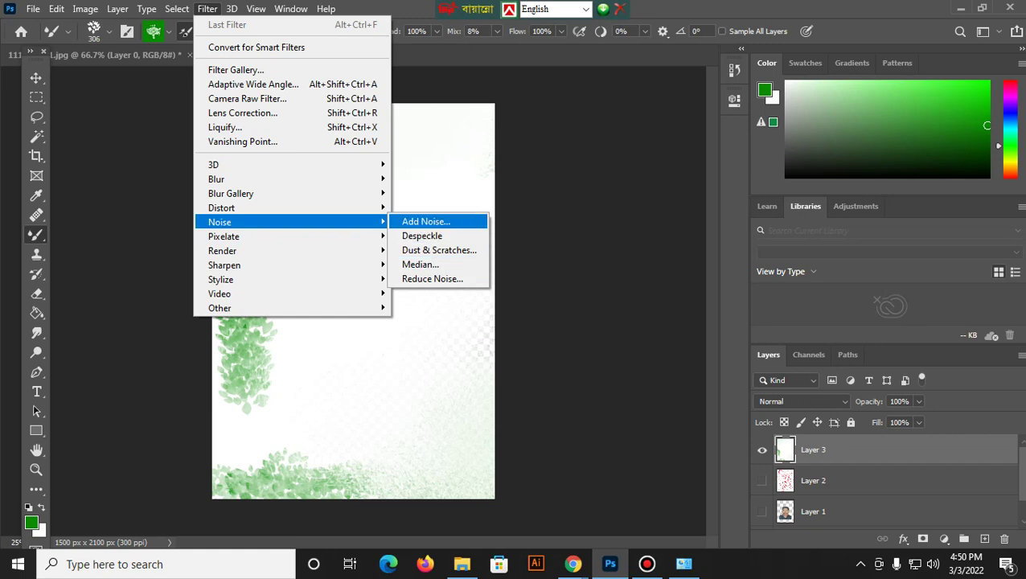
{"action": "left_click", "coordinate": [426, 221]}
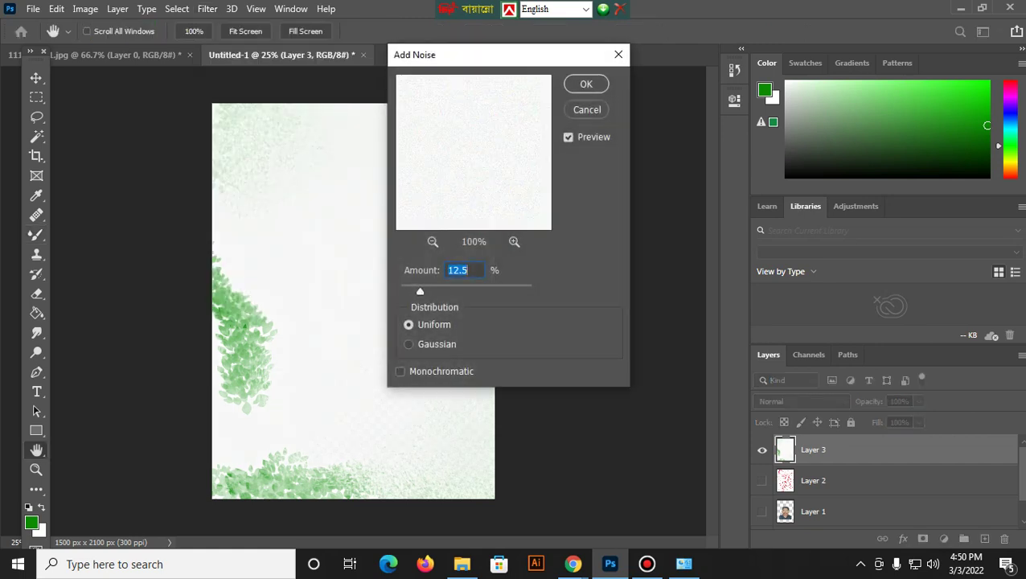
{"action": "left_click_drag", "start_coordinate": [420, 291], "coordinate": [446, 291]}
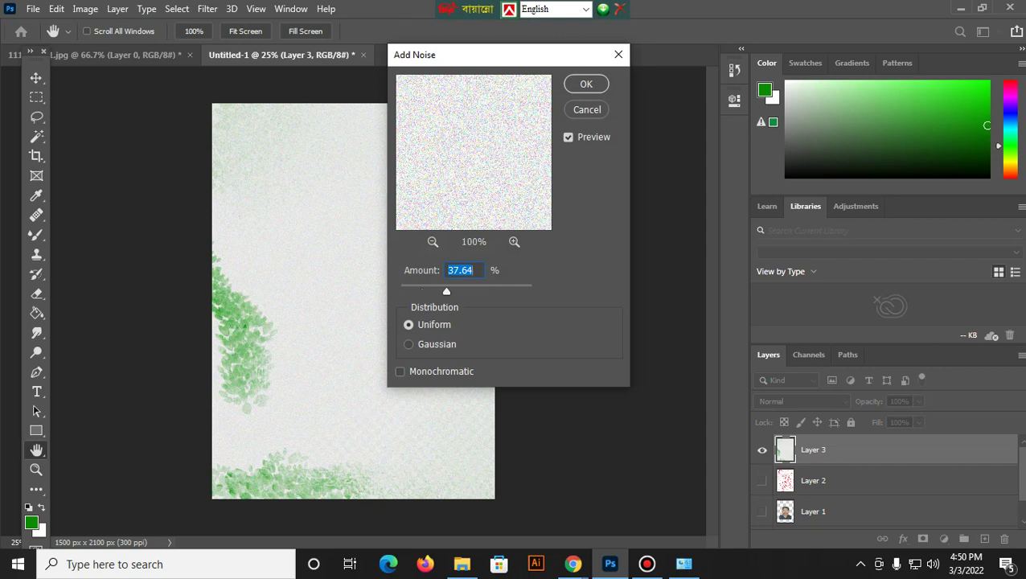
{"action": "left_click", "coordinate": [409, 345]}
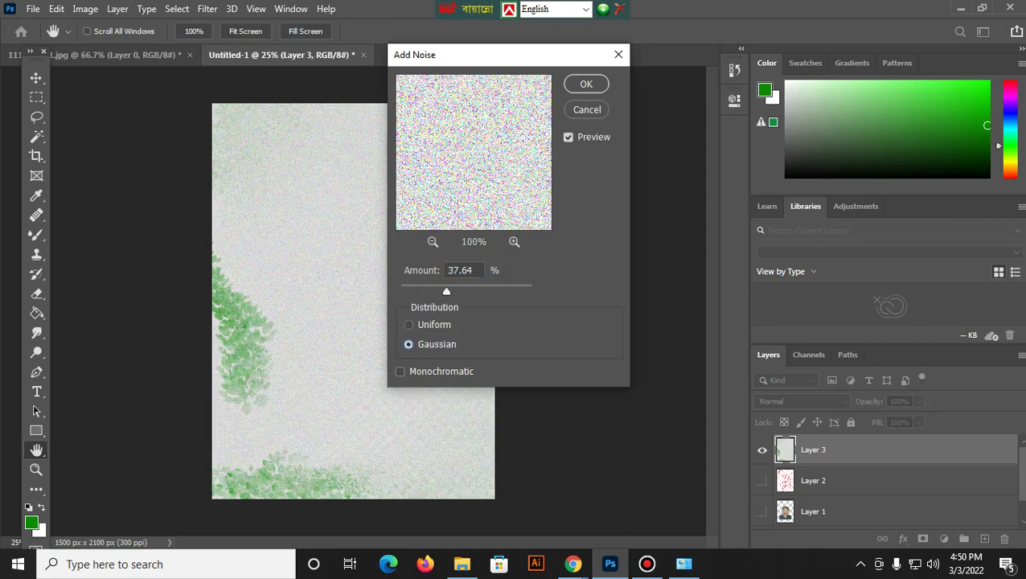
{"action": "left_click", "coordinate": [586, 83]}
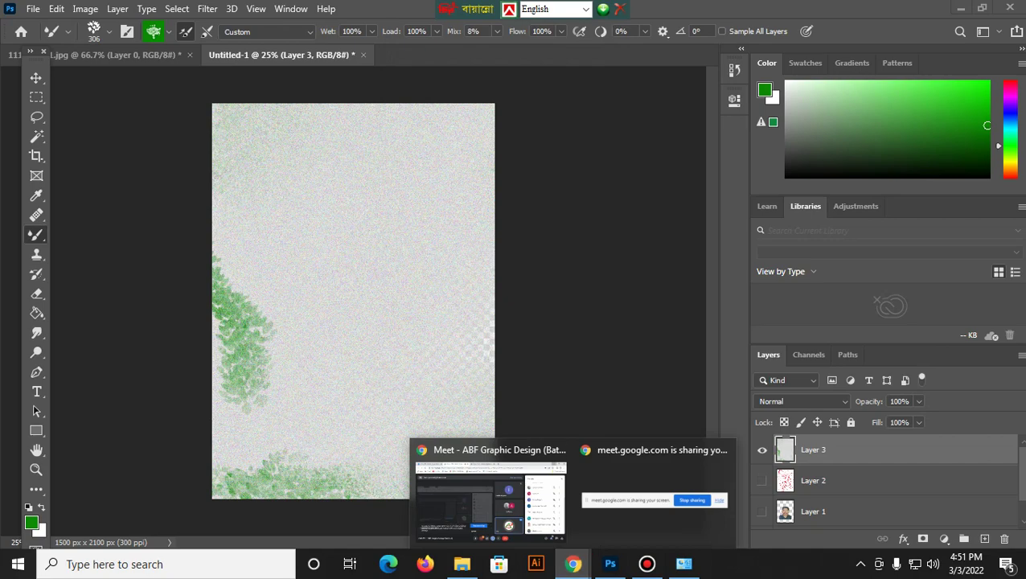
Switch to Chrome and search the web for 'noise background' in a new tab
{"action": "left_click", "coordinate": [207, 9]}
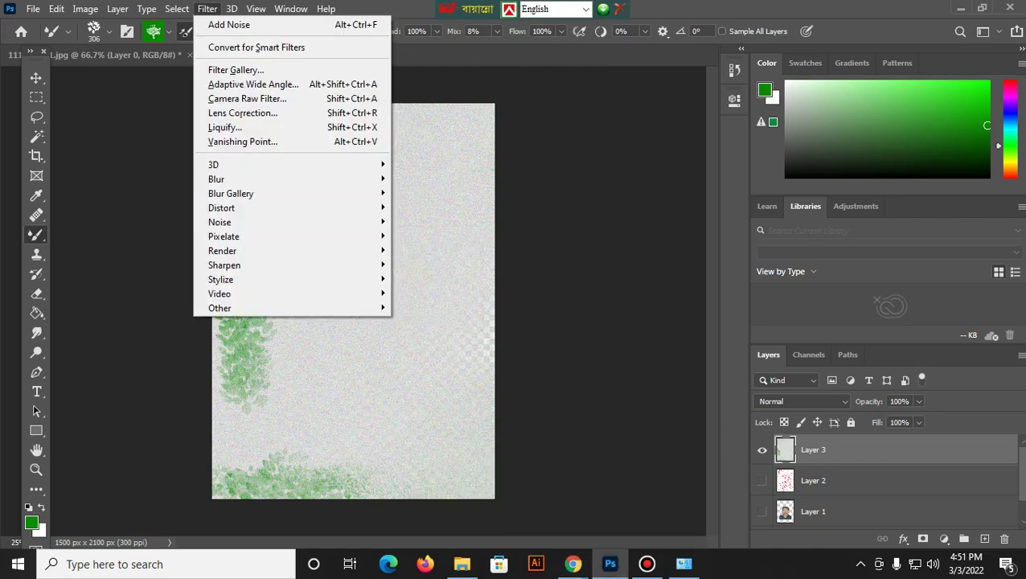
{"action": "left_click", "coordinate": [572, 564]}
{"action": "left_click", "coordinate": [490, 495]}
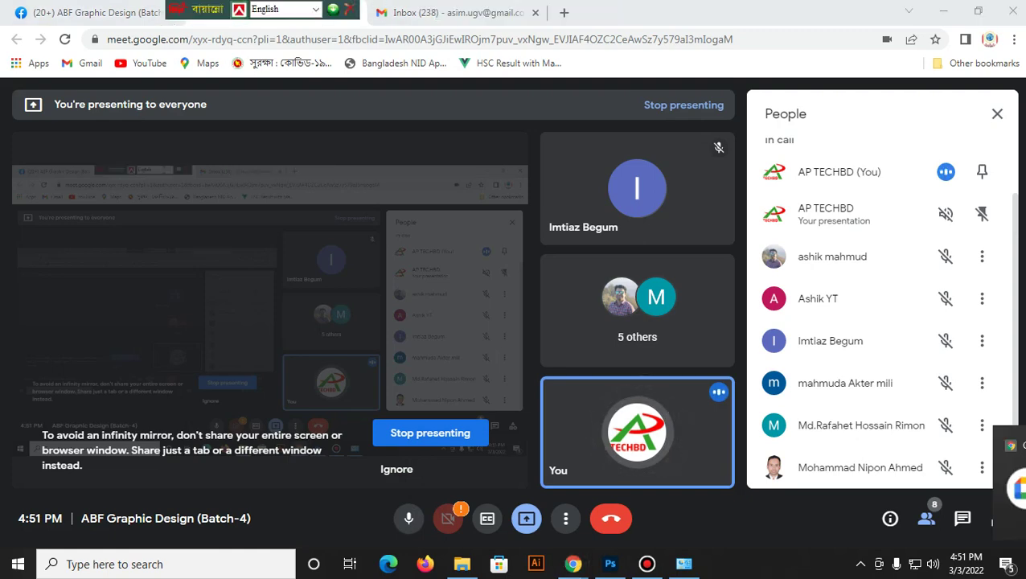
{"action": "key", "text": "ctrl+t"}
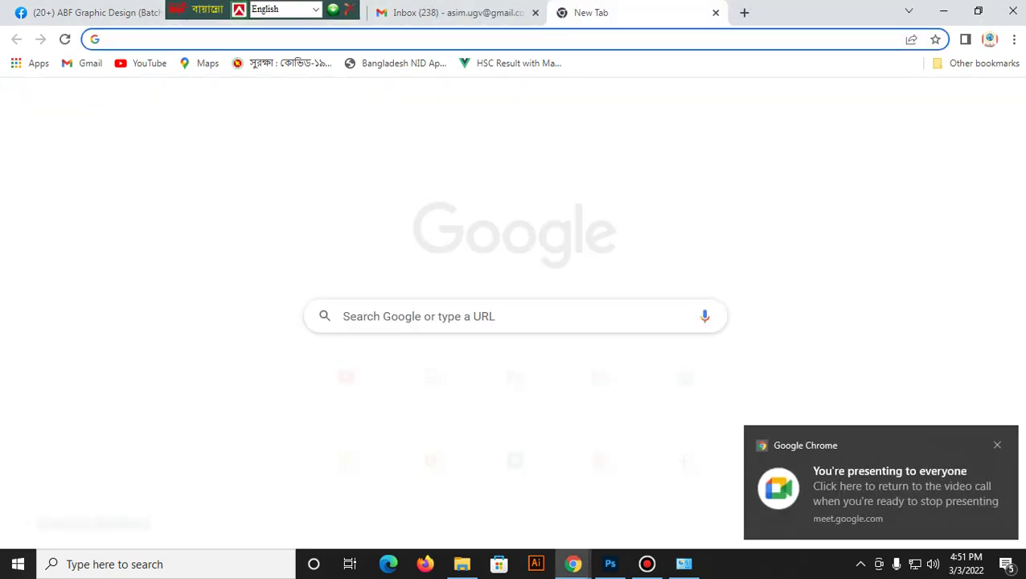
{"action": "type", "text": "n"}
{"action": "key", "text": "BackSpace"}
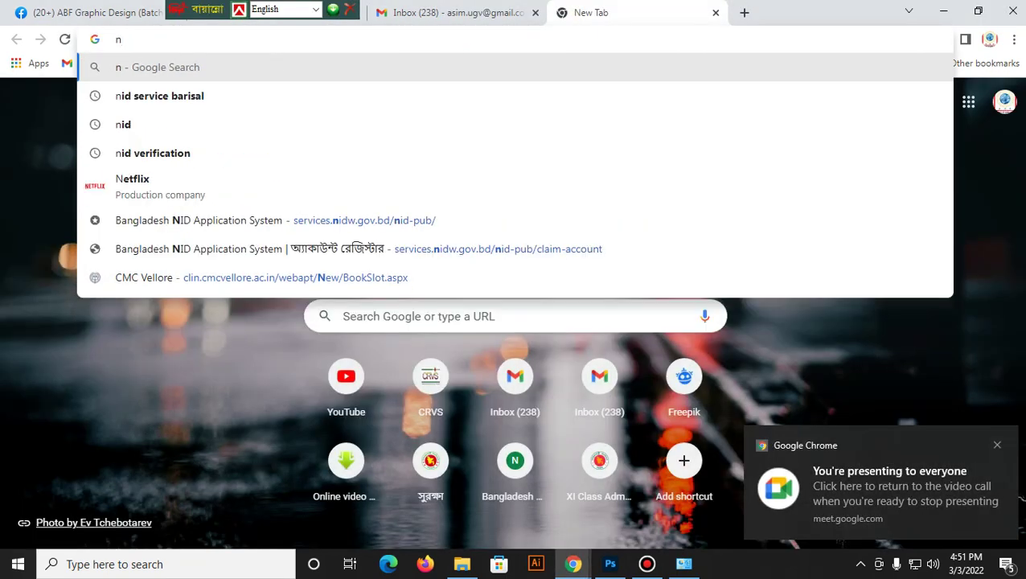
{"action": "type", "text": "oise ba"}
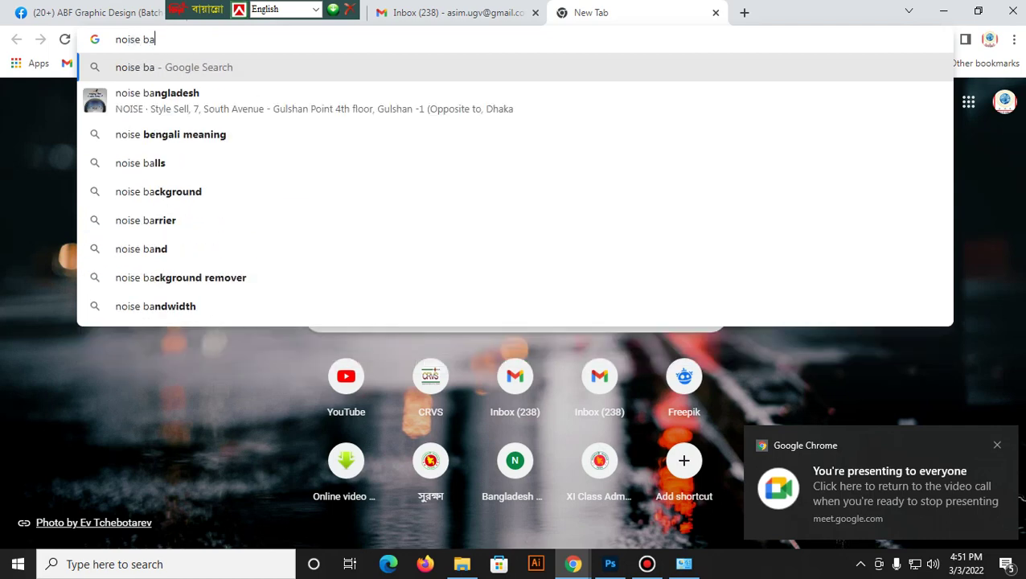
{"action": "type", "text": "ckgr"}
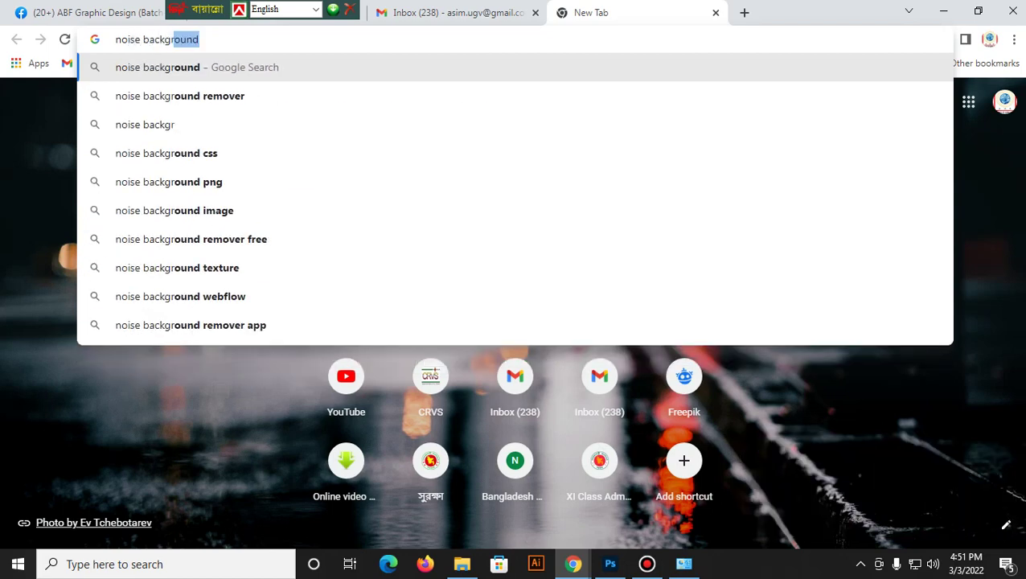
{"action": "type", "text": "ound"}
{"action": "key", "text": "Return"}
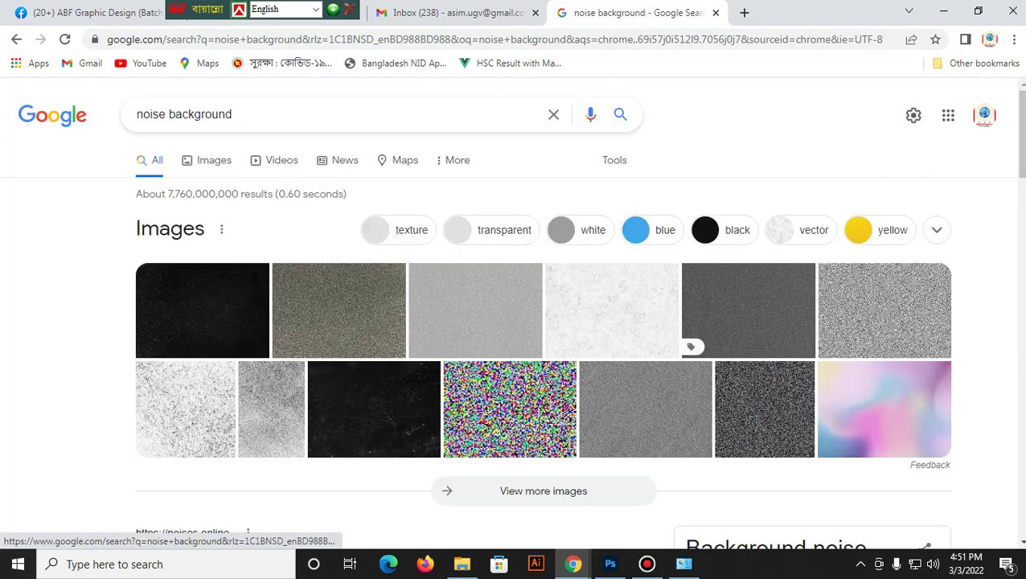
Browse the image results, preview the pngtree noise background, and return to Photoshop
{"action": "left_click", "coordinate": [214, 160]}
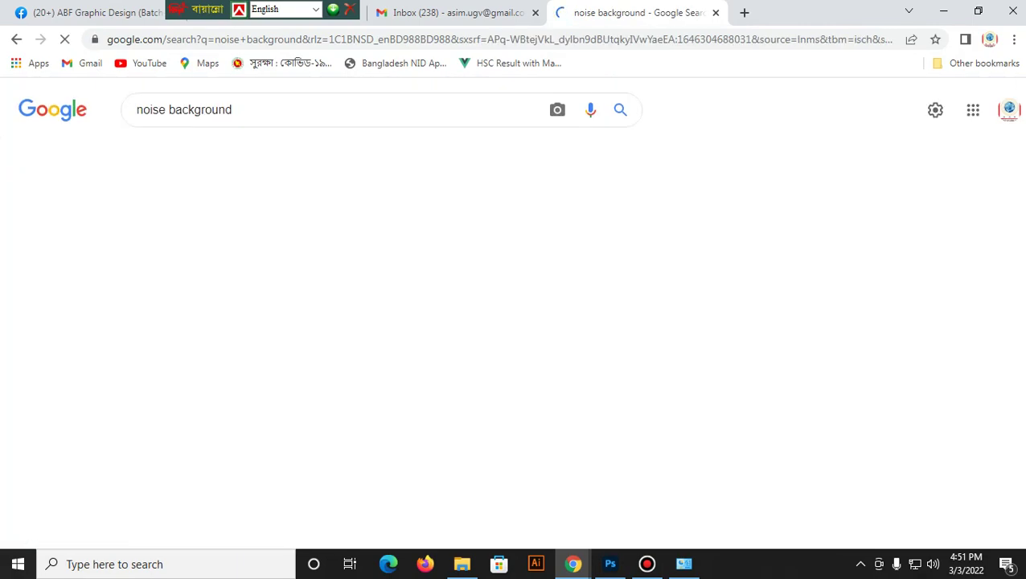
{"action": "scroll", "coordinate": [748, 333], "scroll_direction": "down", "scroll_amount": 2}
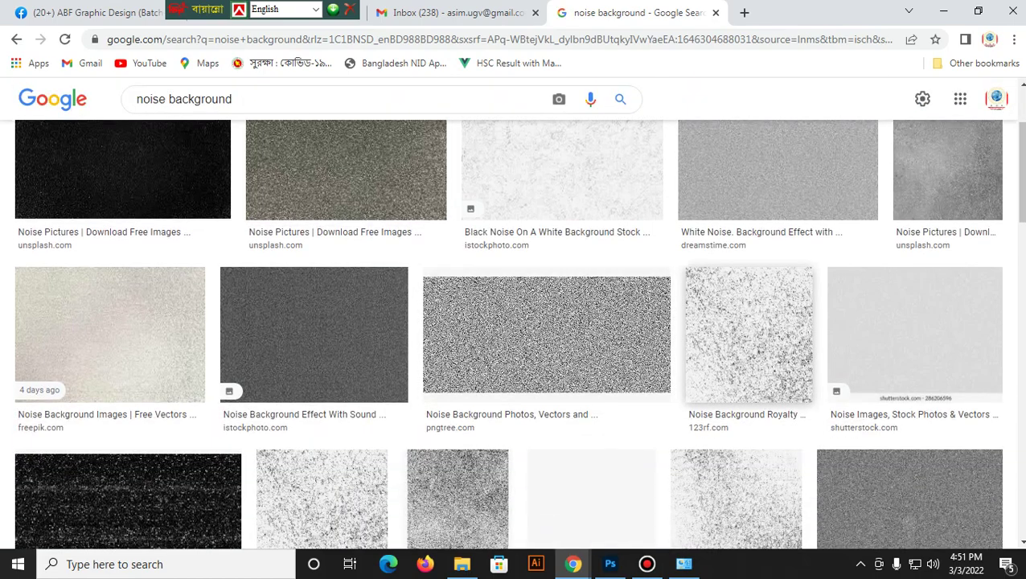
{"action": "left_click", "coordinate": [547, 335]}
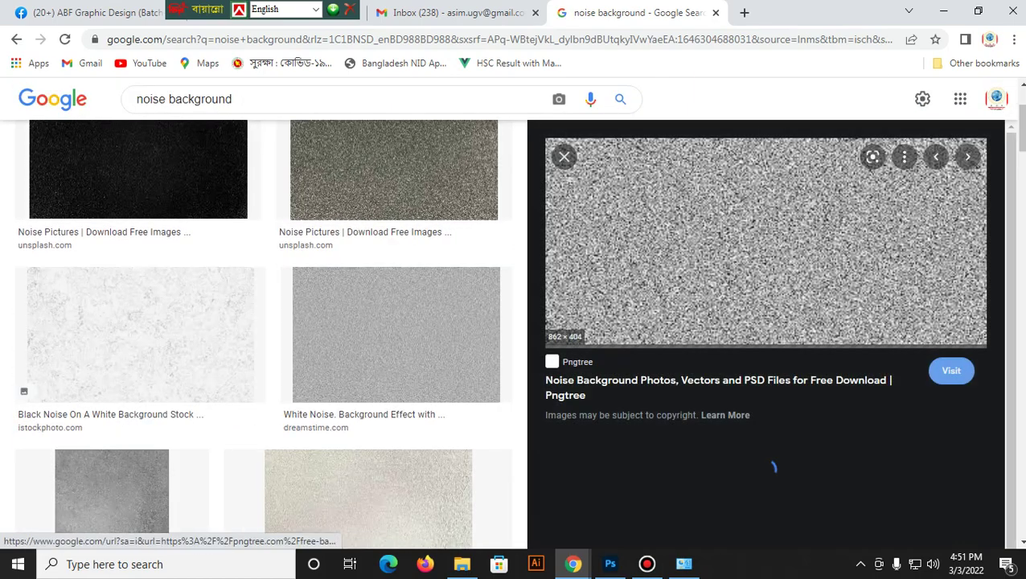
{"action": "scroll", "coordinate": [764, 333], "scroll_direction": "down", "scroll_amount": 2}
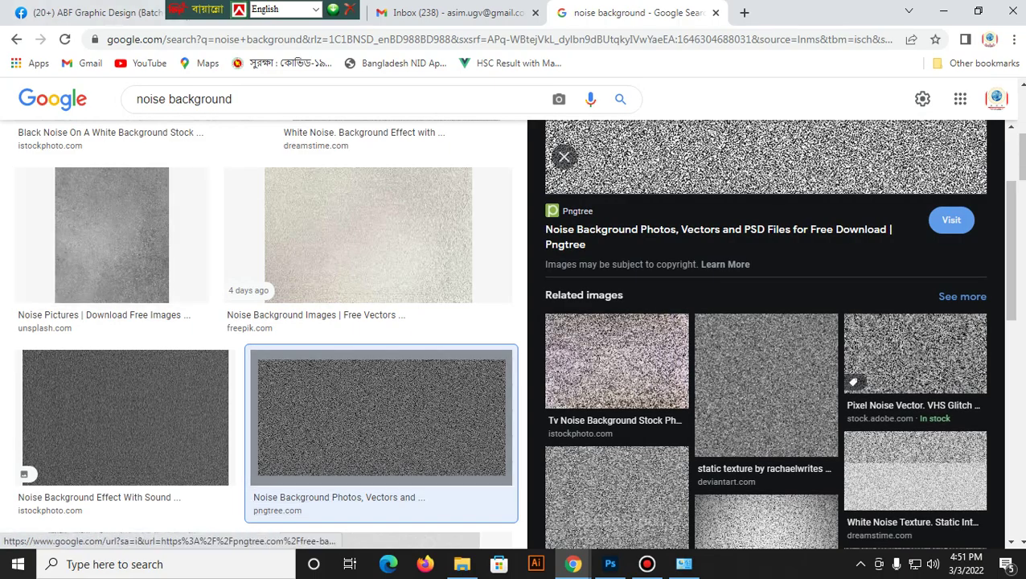
{"action": "left_click", "coordinate": [609, 564]}
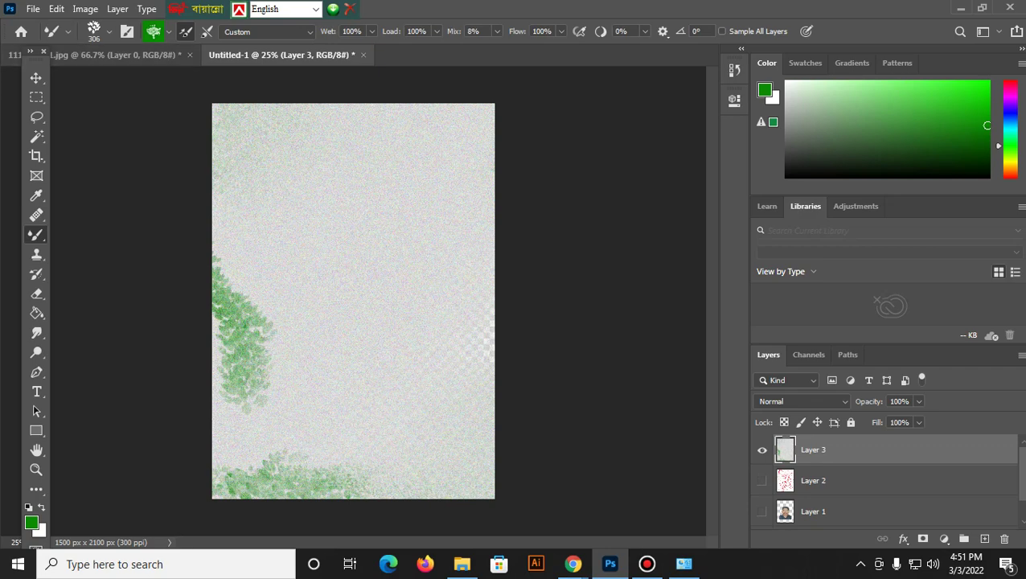
Make Layer 2 active and visible while hiding Layer 3
{"action": "left_click", "coordinate": [813, 480]}
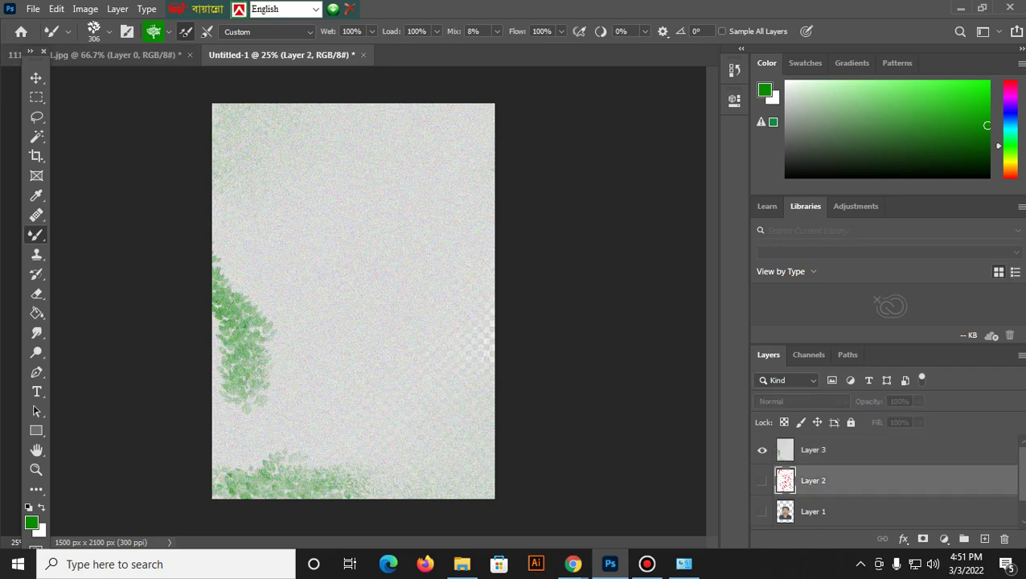
{"action": "left_click", "coordinate": [762, 450]}
{"action": "left_click", "coordinate": [761, 480]}
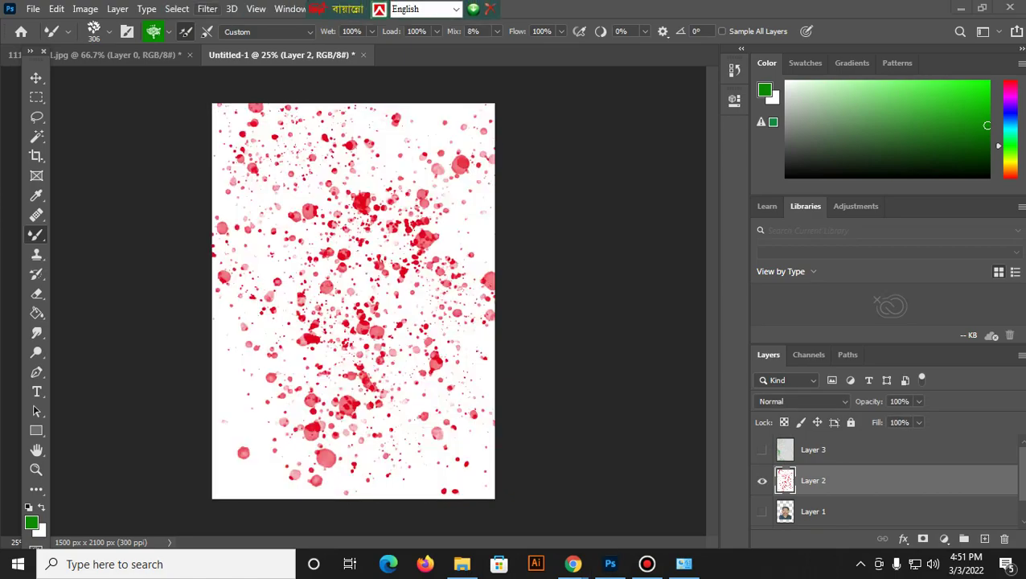
Apply Dust & Scratches to Layer 2 with Radius 48 and Threshold 100
{"action": "left_click", "coordinate": [206, 9]}
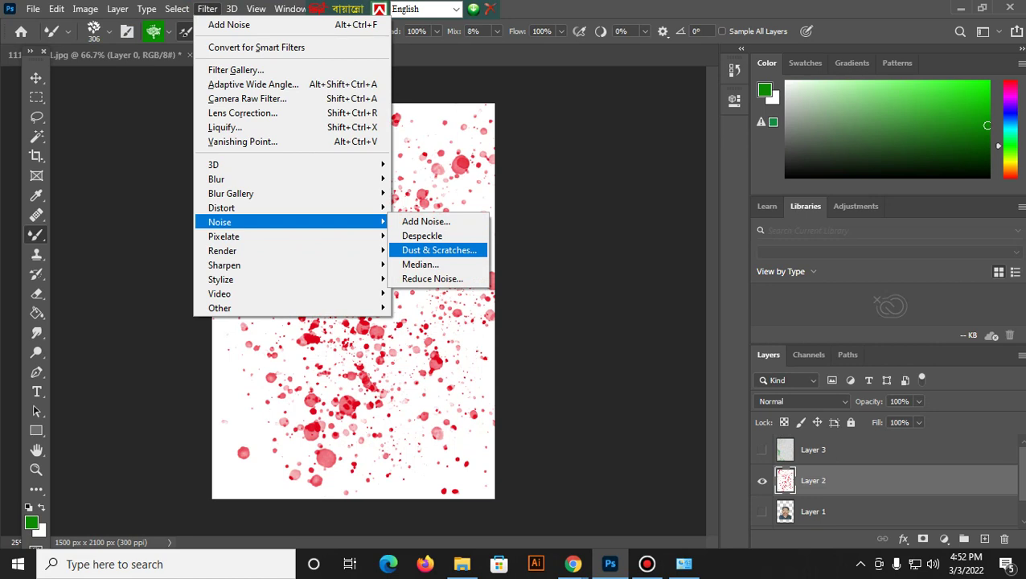
{"action": "left_click", "coordinate": [439, 250]}
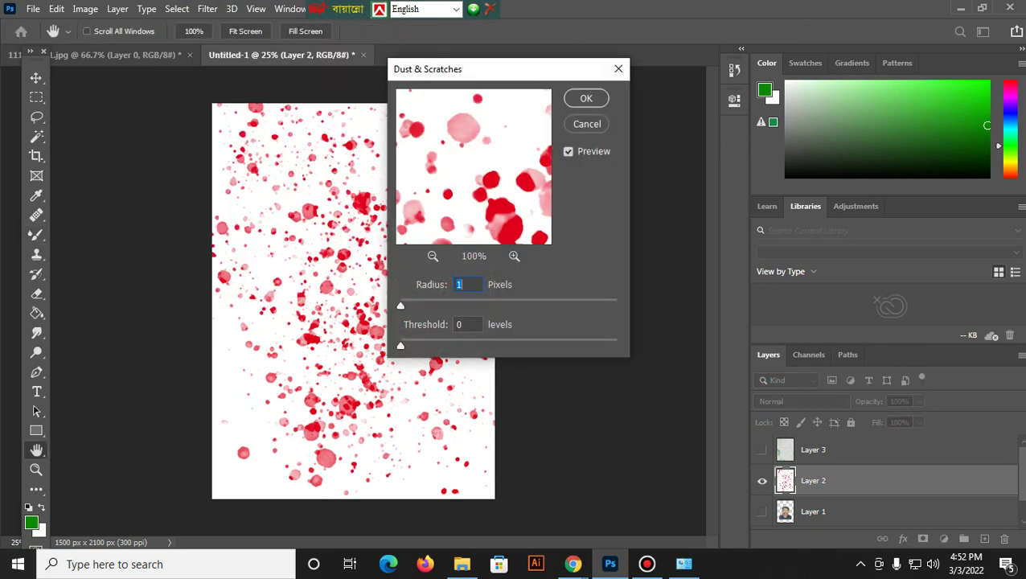
{"action": "left_click_drag", "start_coordinate": [482, 70], "coordinate": [560, 91]}
{"action": "type", "text": "42"}
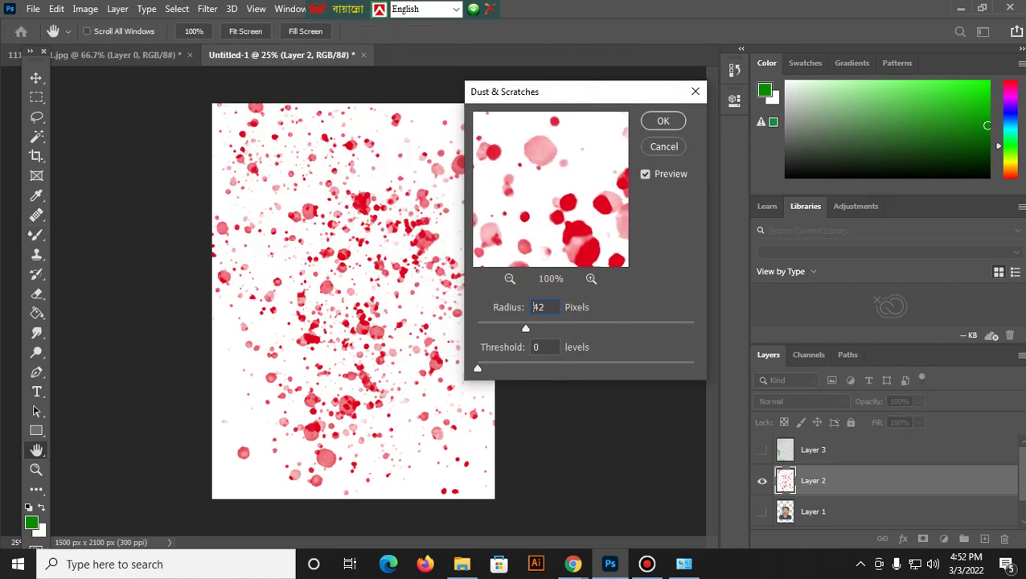
{"action": "type", "text": "2"}
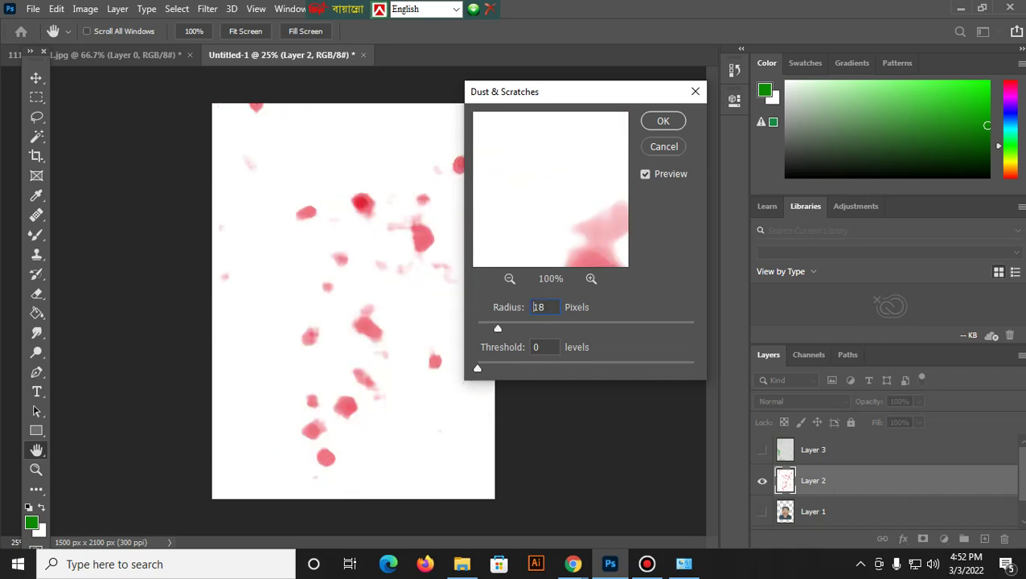
{"action": "type", "text": "1"}
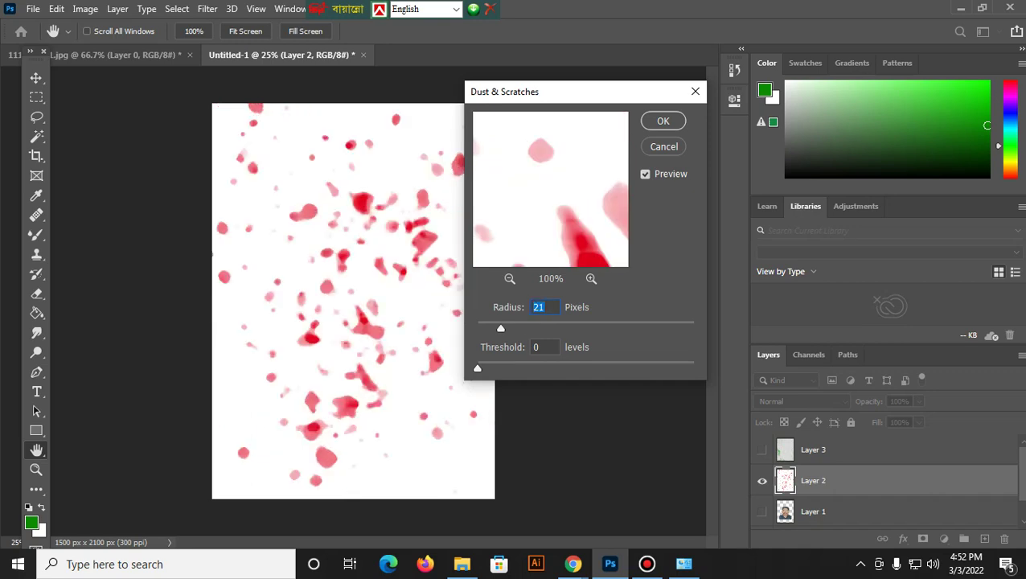
{"action": "key", "text": "Tab"}
{"action": "type", "text": "1765"}
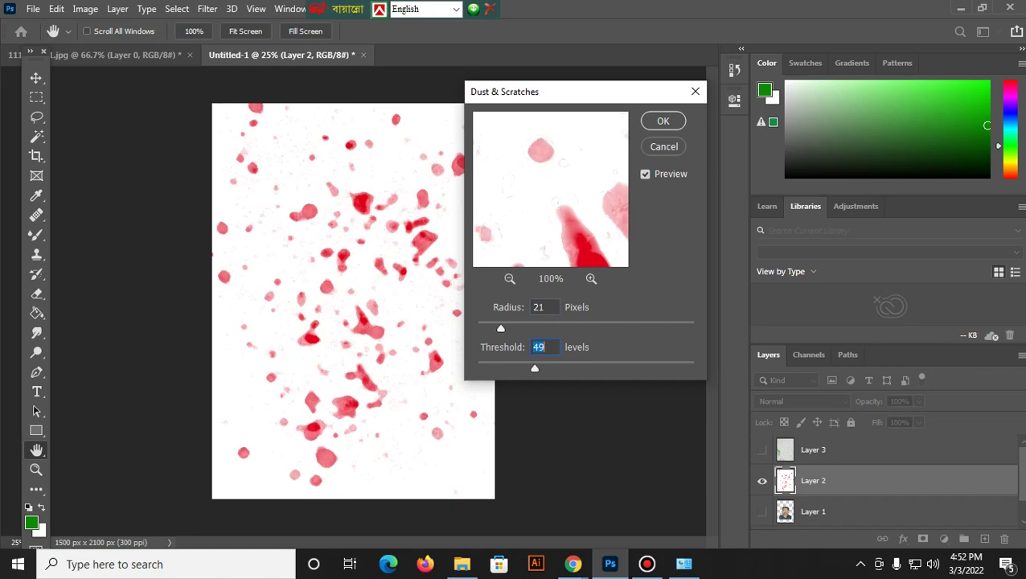
{"action": "type", "text": "86"}
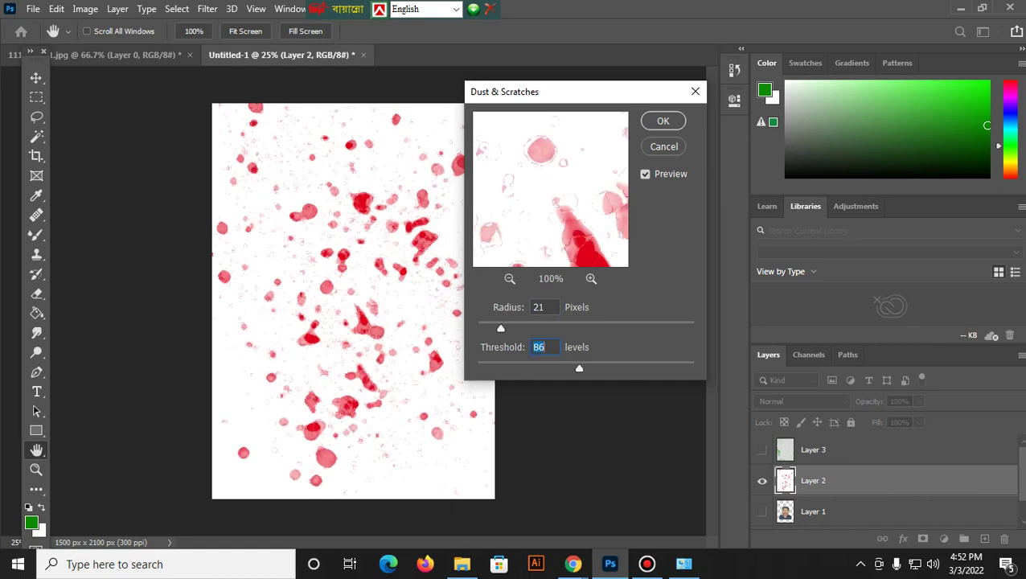
{"action": "type", "text": "100"}
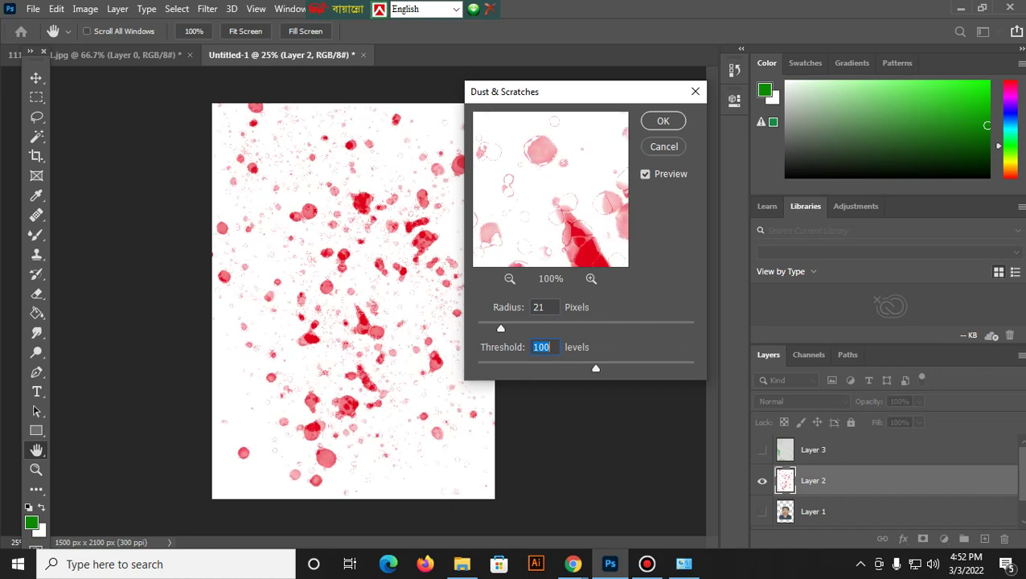
{"action": "key", "text": "shift+Tab"}
{"action": "key", "text": "Up"}
{"action": "key", "text": "Up"}
{"action": "key", "text": "Up"}
{"action": "key", "text": "Up"}
{"action": "key", "text": "Up"}
{"action": "key", "text": "Up"}
{"action": "key", "text": "Up"}
{"action": "key", "text": "Up"}
{"action": "key", "text": "Up"}
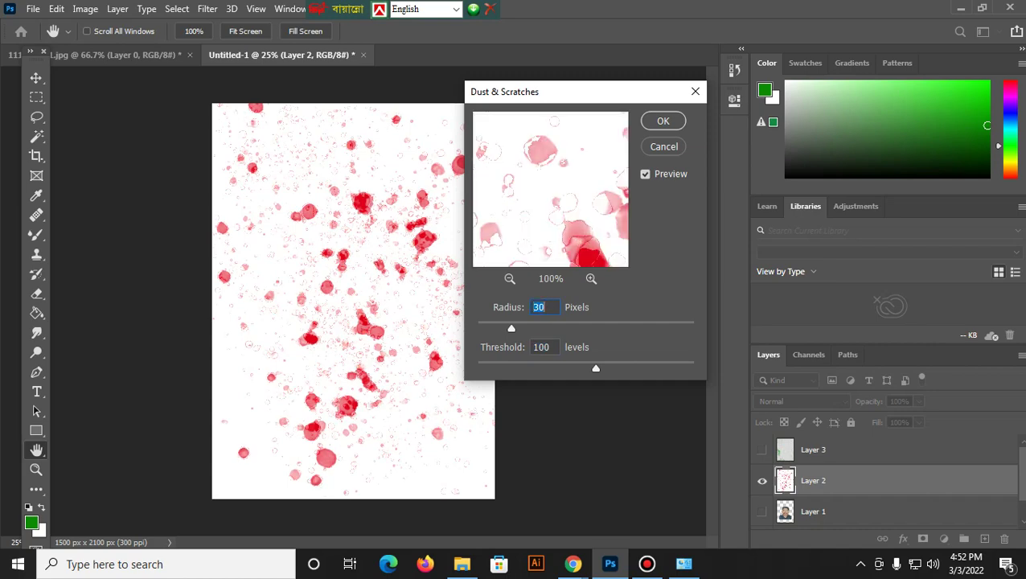
{"action": "key", "text": "Up"}
{"action": "key", "text": "Up"}
{"action": "key", "text": "Up"}
{"action": "key", "text": "Up"}
{"action": "key", "text": "Up"}
{"action": "key", "text": "Up"}
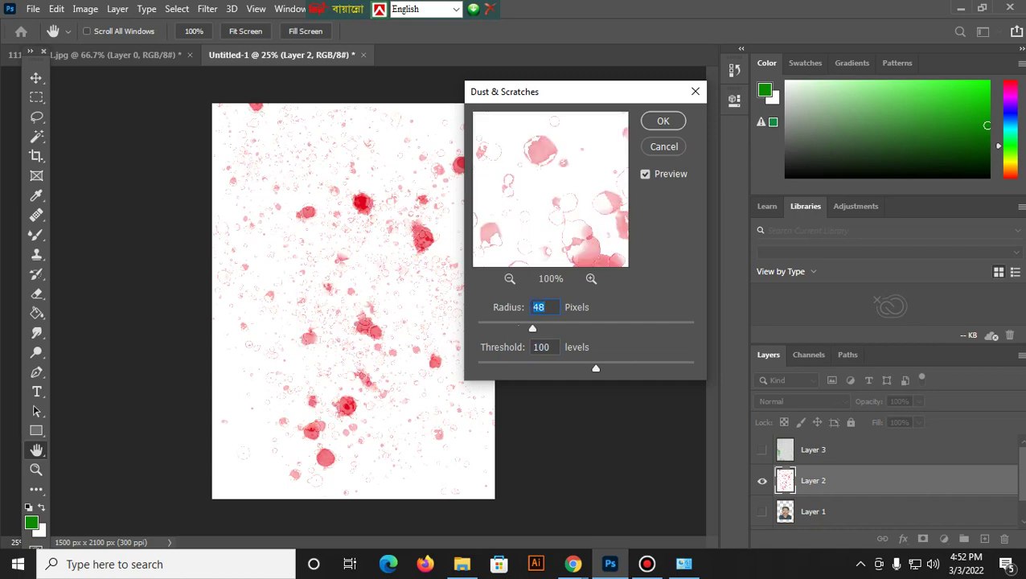
{"action": "key", "text": "Return"}
{"action": "key", "text": "b"}
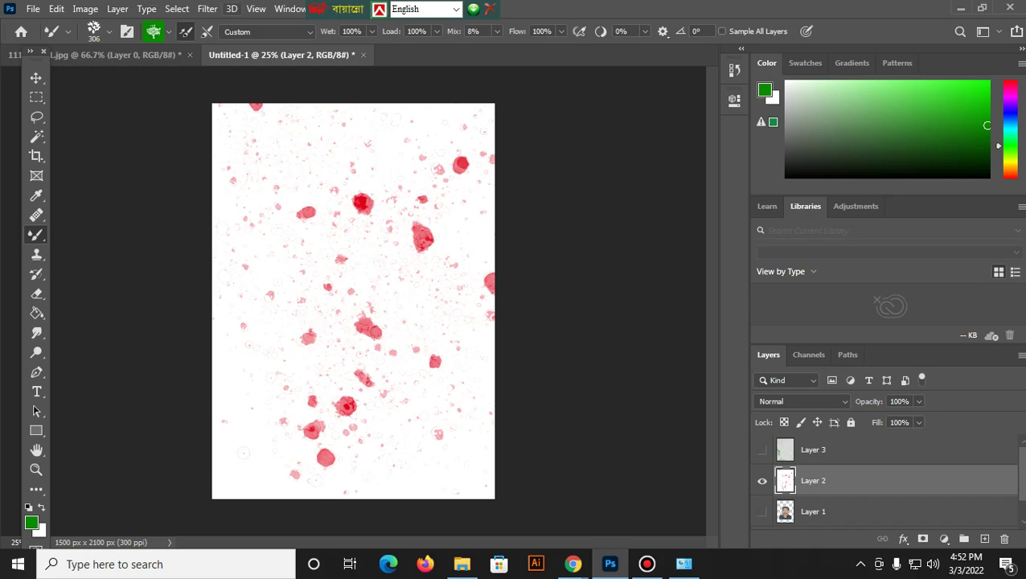
Apply Crystallize with an enlarged cell size to Layer 2's splatter, forming angular shards
{"action": "left_click", "coordinate": [207, 9]}
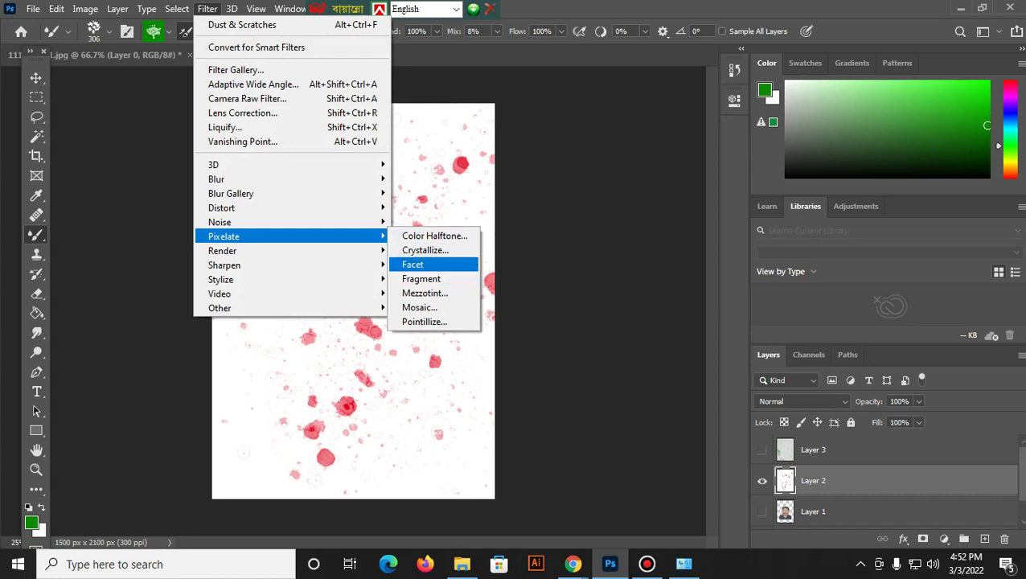
{"action": "left_click", "coordinate": [425, 250]}
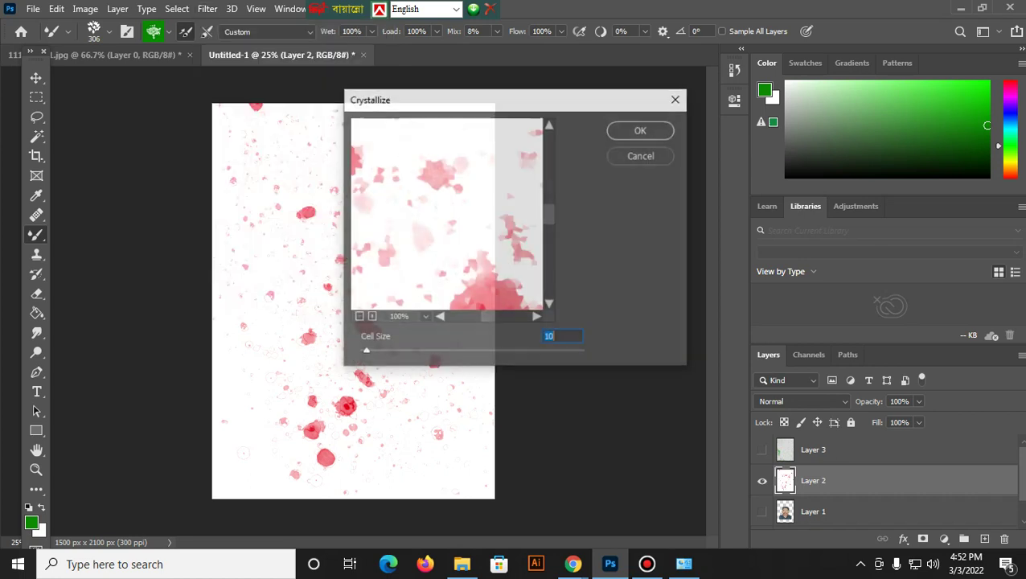
{"action": "left_click_drag", "start_coordinate": [512, 124], "coordinate": [525, 125]}
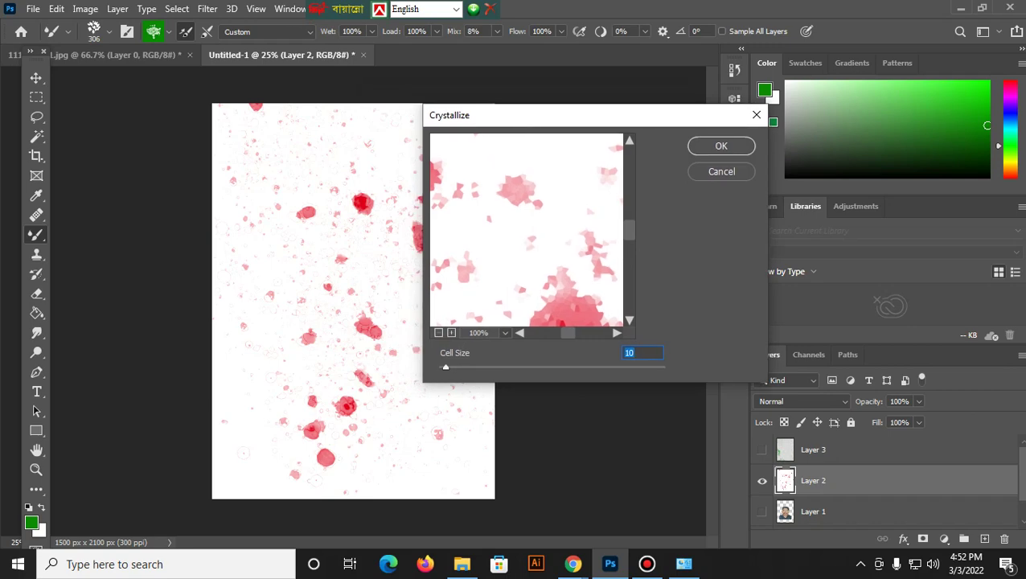
{"action": "mouse_move", "coordinate": [445, 367]}
{"action": "left_mouse_down"}
{"action": "mouse_move", "coordinate": [543, 367]}
{"action": "mouse_move", "coordinate": [440, 368]}
{"action": "mouse_move", "coordinate": [494, 368]}
{"action": "left_mouse_up"}
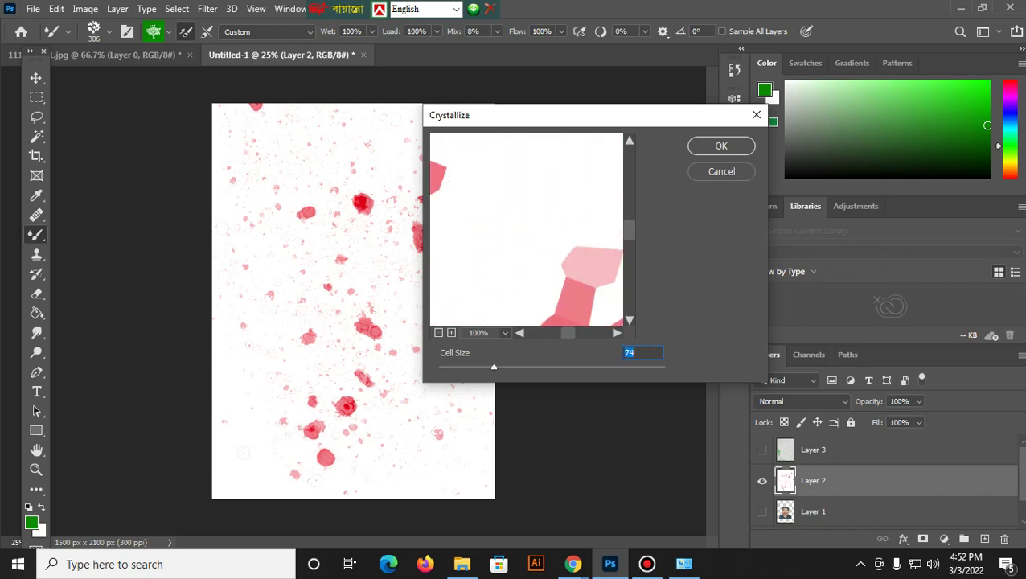
{"action": "left_click", "coordinate": [721, 146]}
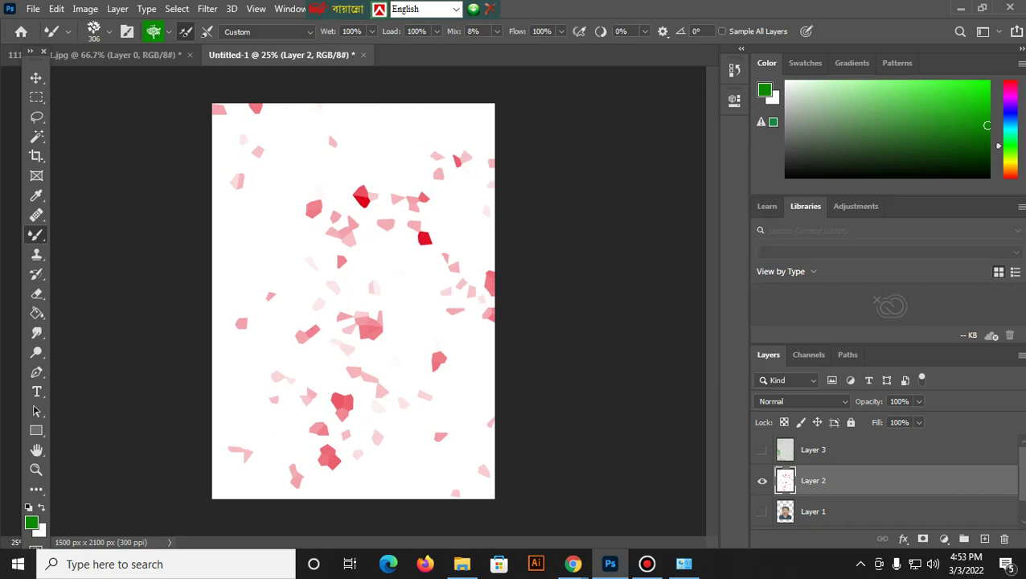
Apply Sharpen Edges to the pink shards and add an empty Layer 4 above Layer 2
{"action": "left_click", "coordinate": [208, 8]}
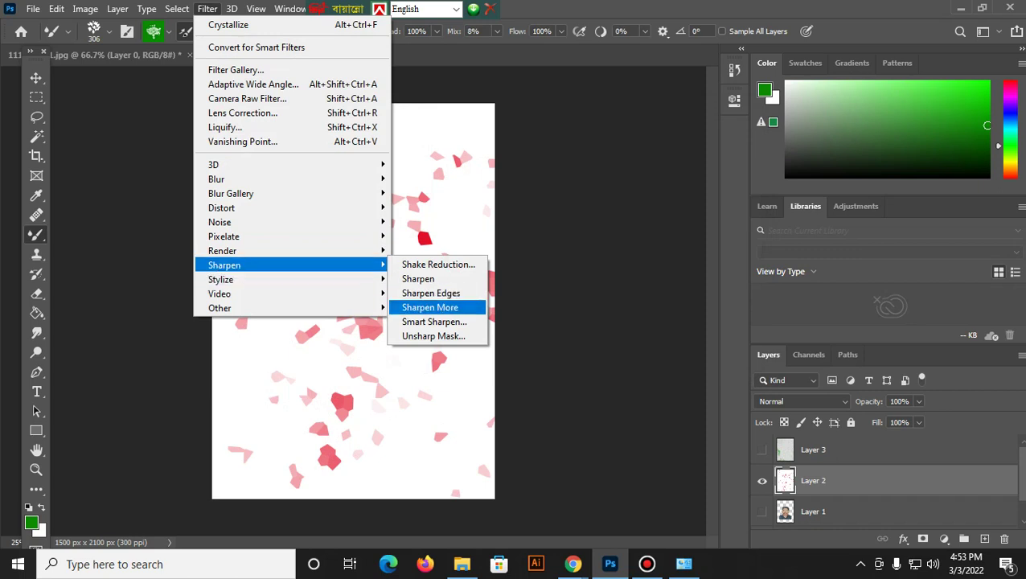
{"action": "left_click", "coordinate": [431, 292]}
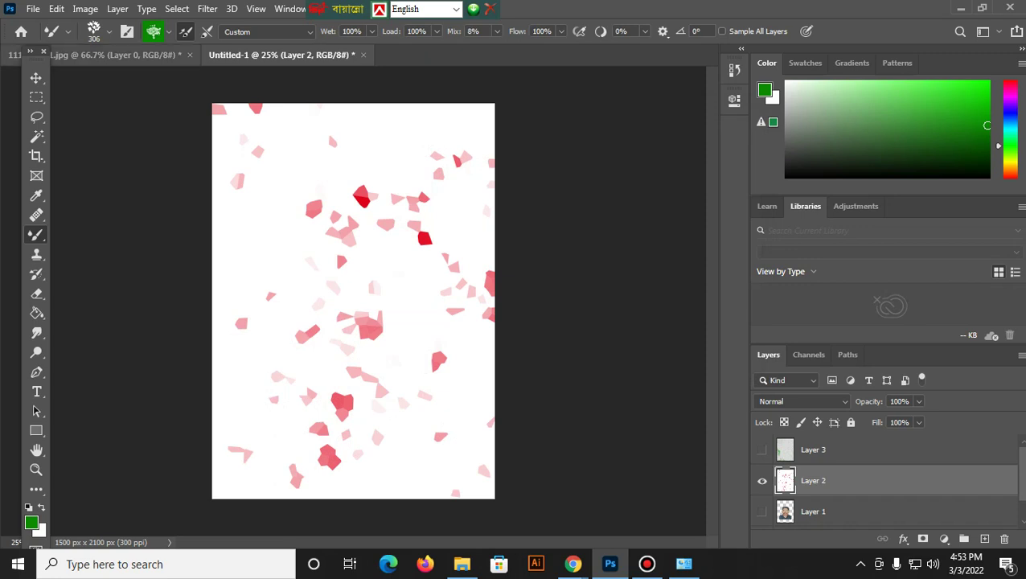
{"action": "left_click", "coordinate": [207, 9]}
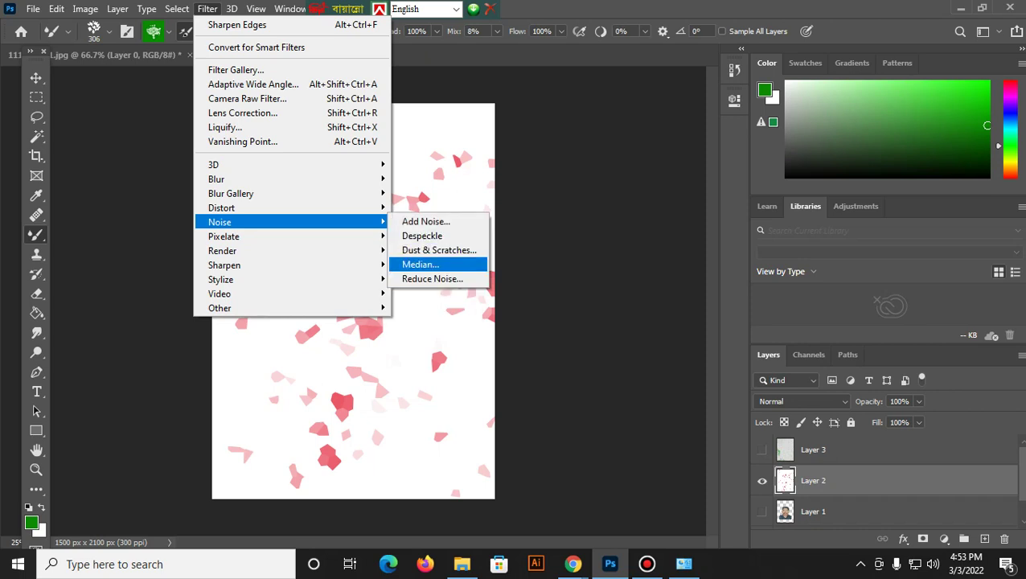
{"action": "left_click", "coordinate": [439, 250]}
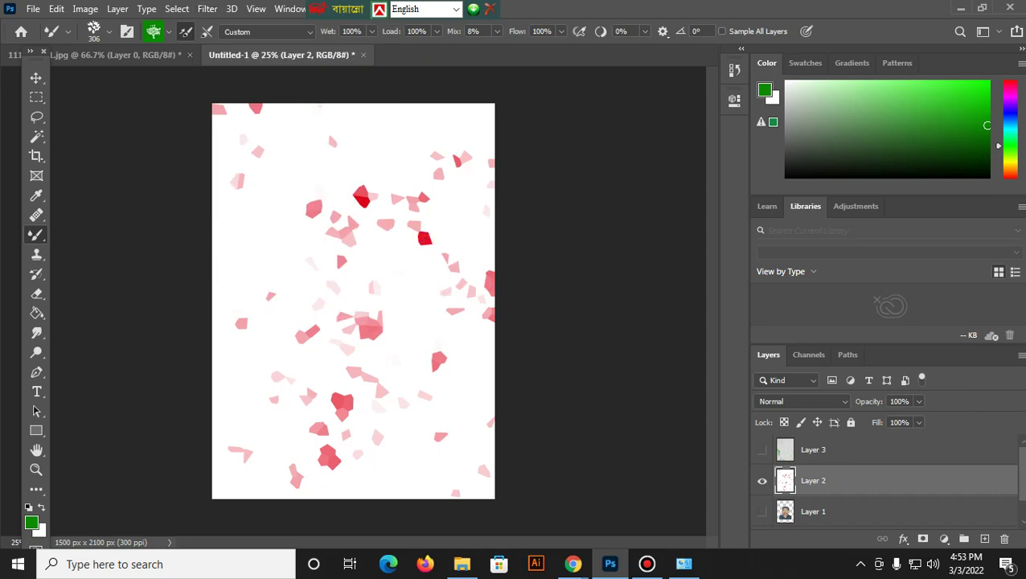
{"action": "left_click", "coordinate": [984, 539]}
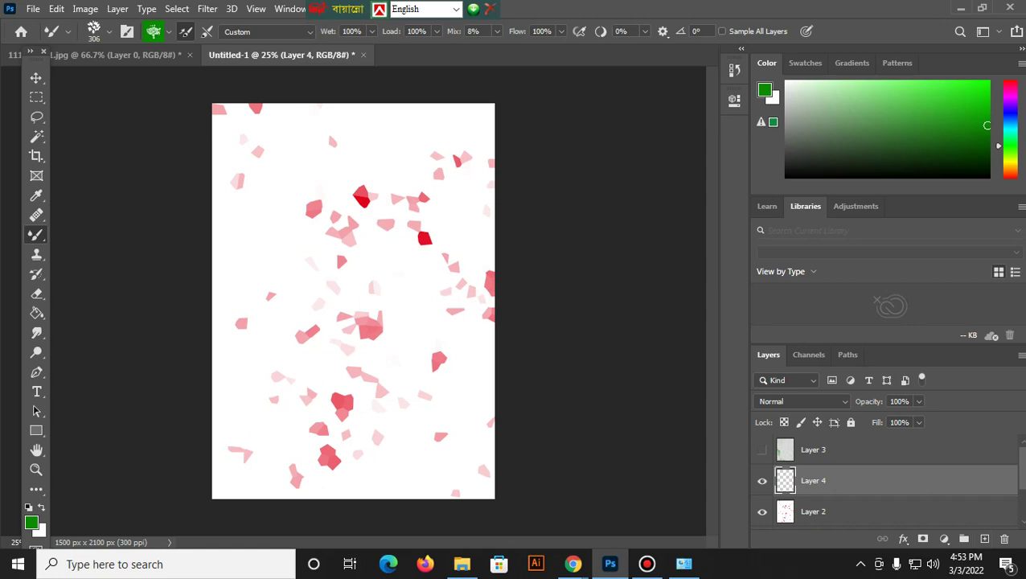
Hide Layer 2's pink shards and keep green as the foreground colour
{"action": "left_click", "coordinate": [761, 511]}
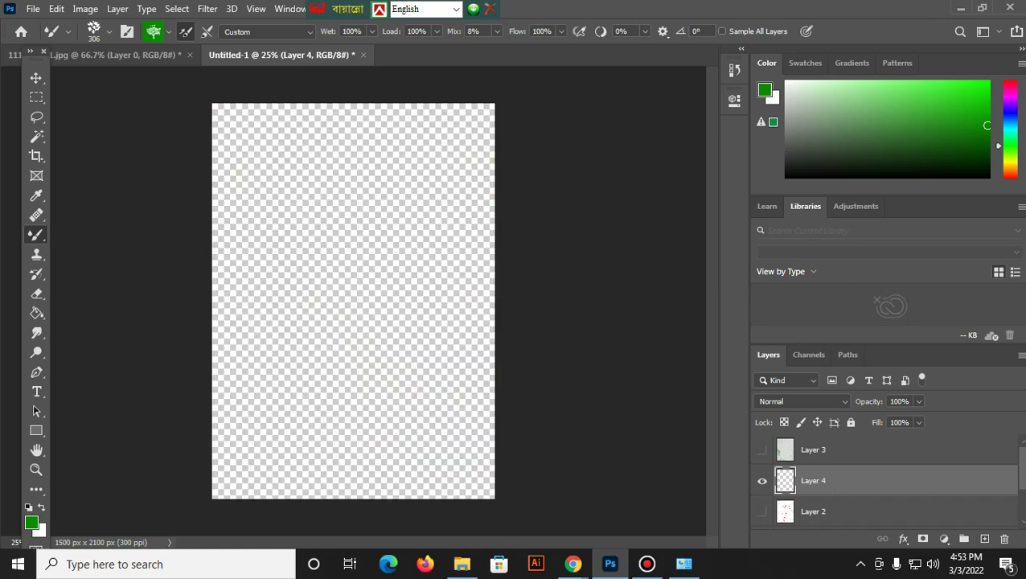
{"action": "left_click", "coordinate": [32, 523]}
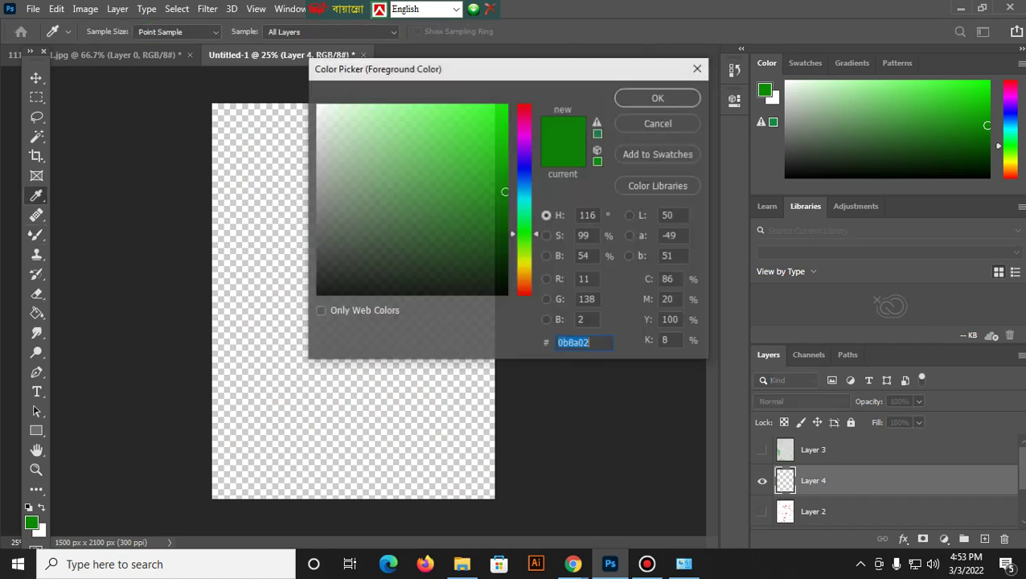
{"action": "key", "text": "Return"}
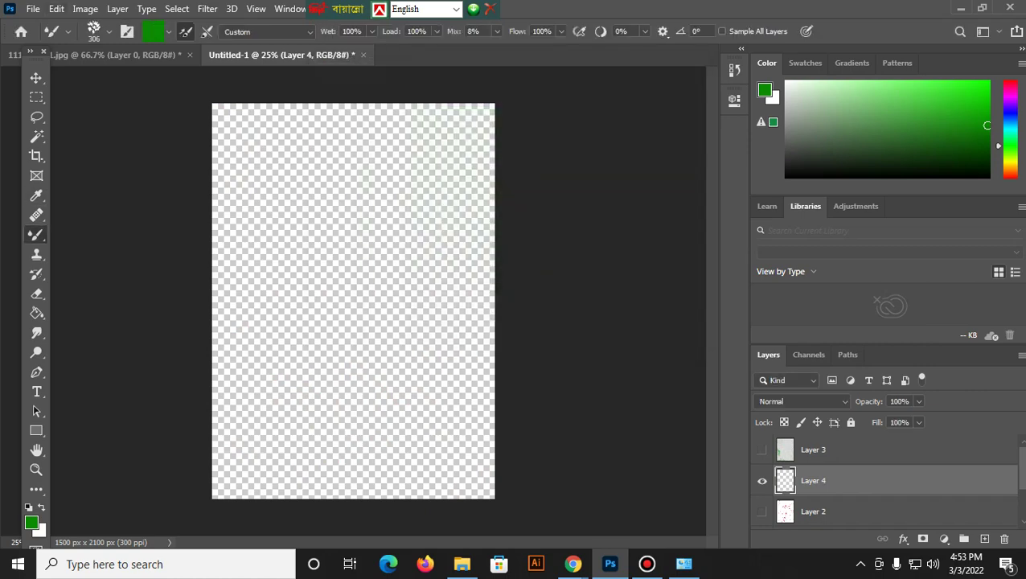
Bring up the brush presets and expand the General Brushes folder
{"action": "left_click", "coordinate": [109, 32]}
{"action": "scroll", "coordinate": [107, 213], "scroll_direction": "up", "scroll_amount": 2}
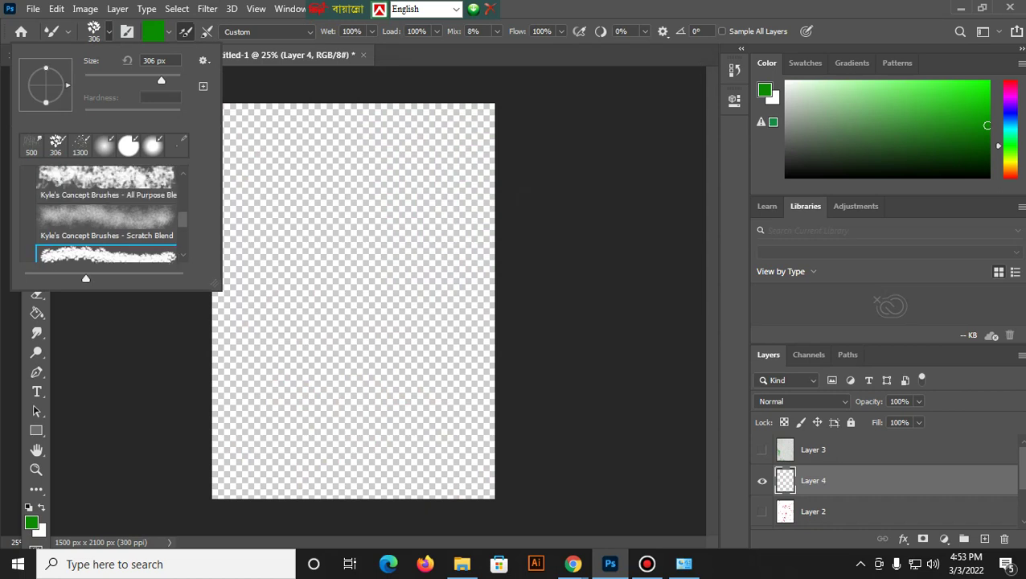
{"action": "scroll", "coordinate": [107, 213], "scroll_direction": "up", "scroll_amount": 2}
{"action": "scroll", "coordinate": [107, 213], "scroll_direction": "up", "scroll_amount": 2}
{"action": "scroll", "coordinate": [107, 213], "scroll_direction": "up", "scroll_amount": 2}
{"action": "scroll", "coordinate": [100, 213], "scroll_direction": "up", "scroll_amount": 1}
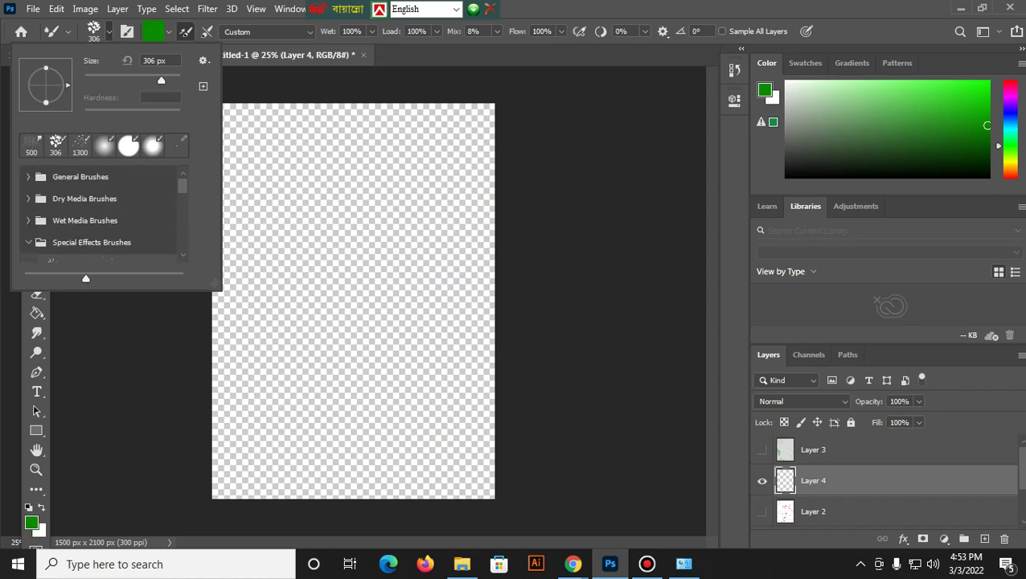
{"action": "left_click", "coordinate": [28, 176]}
Pick KYLE Ultimate Charcoal Pencil (25 px) from the Dry Media Brushes set
{"action": "scroll", "coordinate": [101, 213], "scroll_direction": "down", "scroll_amount": 1}
{"action": "scroll", "coordinate": [100, 213], "scroll_direction": "down", "scroll_amount": 1}
{"action": "scroll", "coordinate": [100, 213], "scroll_direction": "down", "scroll_amount": 1}
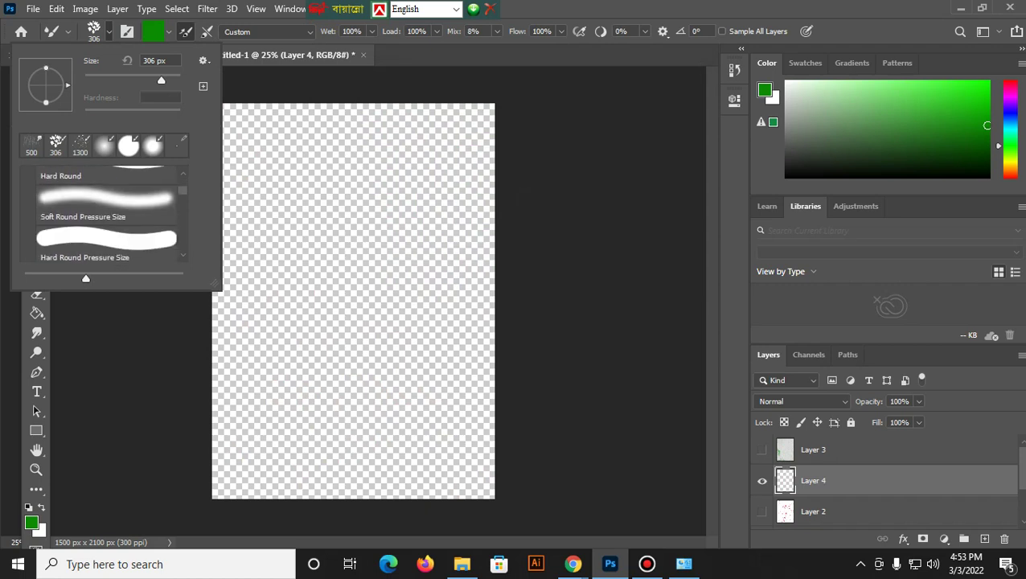
{"action": "scroll", "coordinate": [107, 213], "scroll_direction": "down", "scroll_amount": 1}
{"action": "scroll", "coordinate": [107, 213], "scroll_direction": "down", "scroll_amount": 1}
{"action": "scroll", "coordinate": [107, 213], "scroll_direction": "down", "scroll_amount": 1}
{"action": "scroll", "coordinate": [107, 213], "scroll_direction": "down", "scroll_amount": 1}
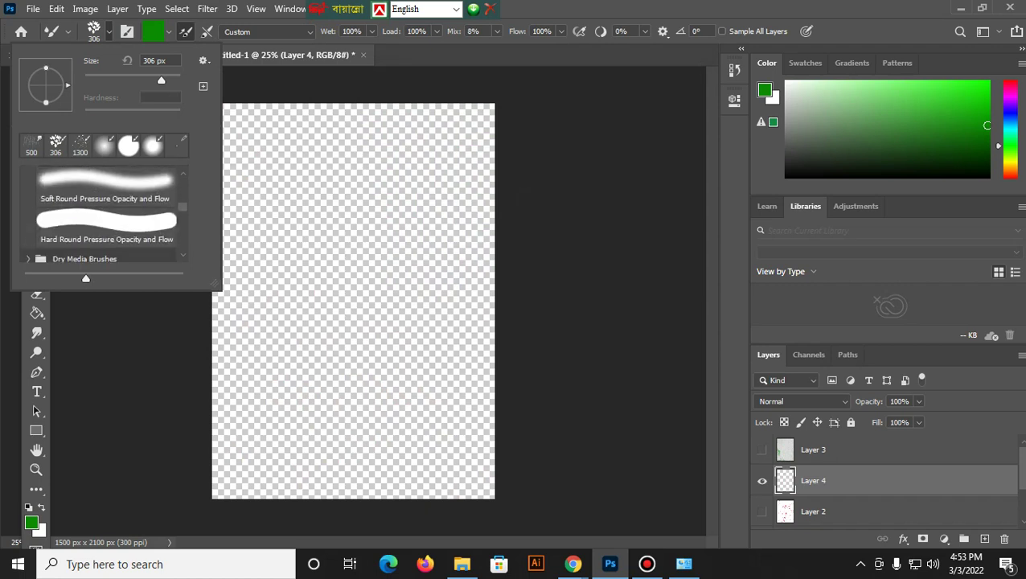
{"action": "scroll", "coordinate": [100, 213], "scroll_direction": "down", "scroll_amount": 1}
{"action": "left_click", "coordinate": [28, 223]}
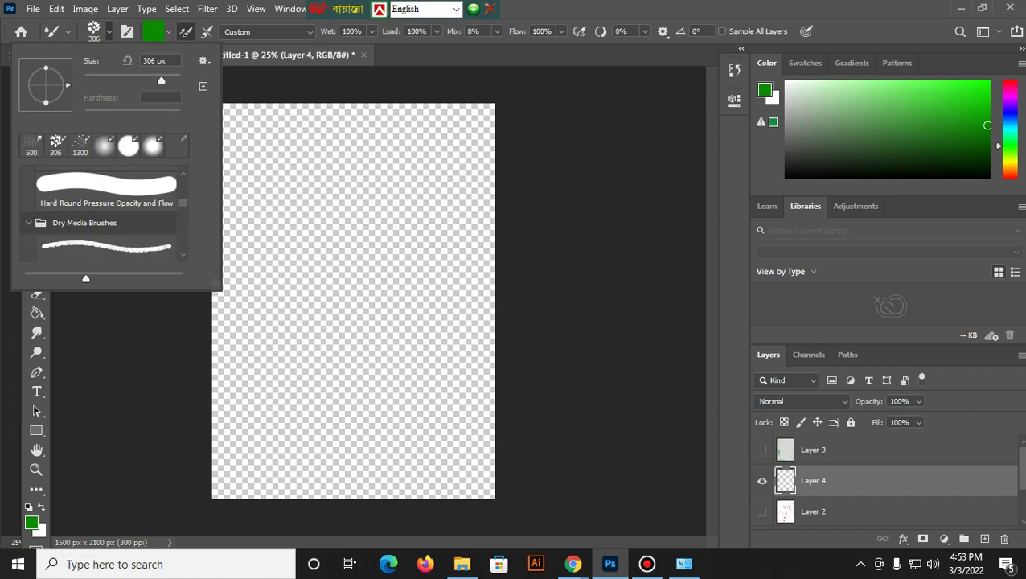
{"action": "scroll", "coordinate": [100, 213], "scroll_direction": "down", "scroll_amount": 1}
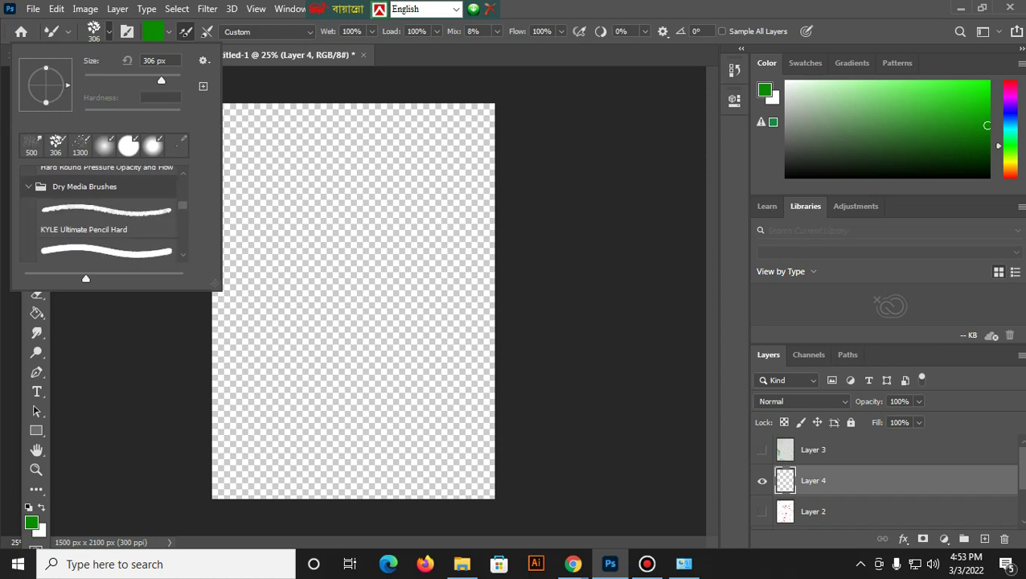
{"action": "scroll", "coordinate": [100, 213], "scroll_direction": "down", "scroll_amount": 1}
{"action": "scroll", "coordinate": [100, 213], "scroll_direction": "down", "scroll_amount": 1}
{"action": "scroll", "coordinate": [100, 213], "scroll_direction": "down", "scroll_amount": 1}
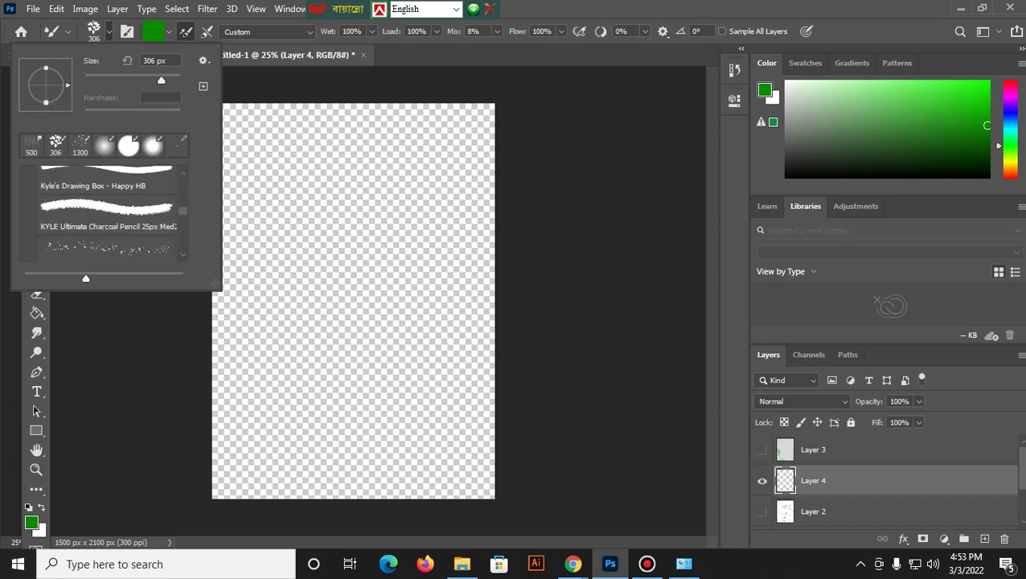
{"action": "left_click", "coordinate": [106, 213]}
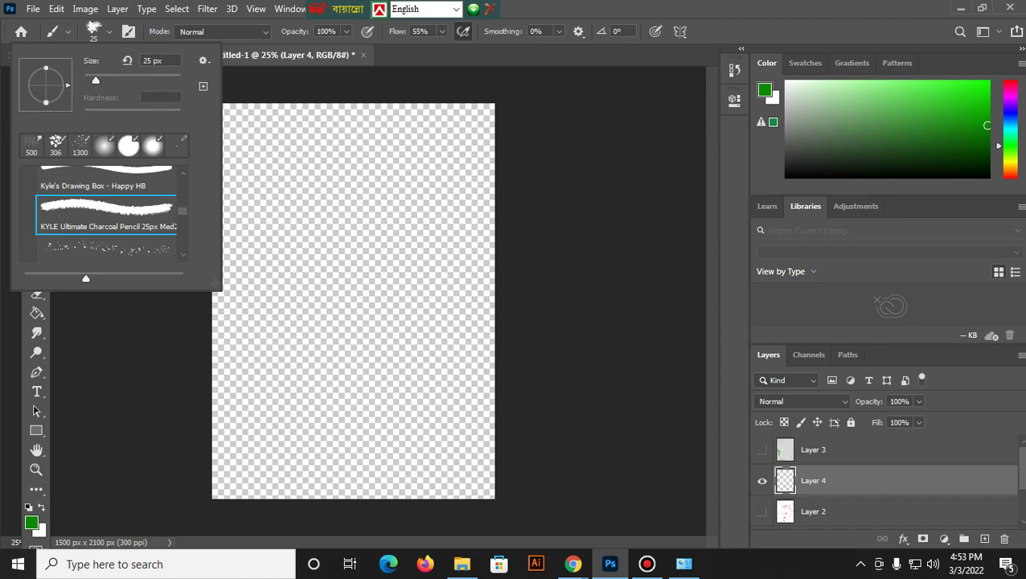
Fill Layer 4 with the white background colour
{"action": "left_click", "coordinate": [37, 528]}
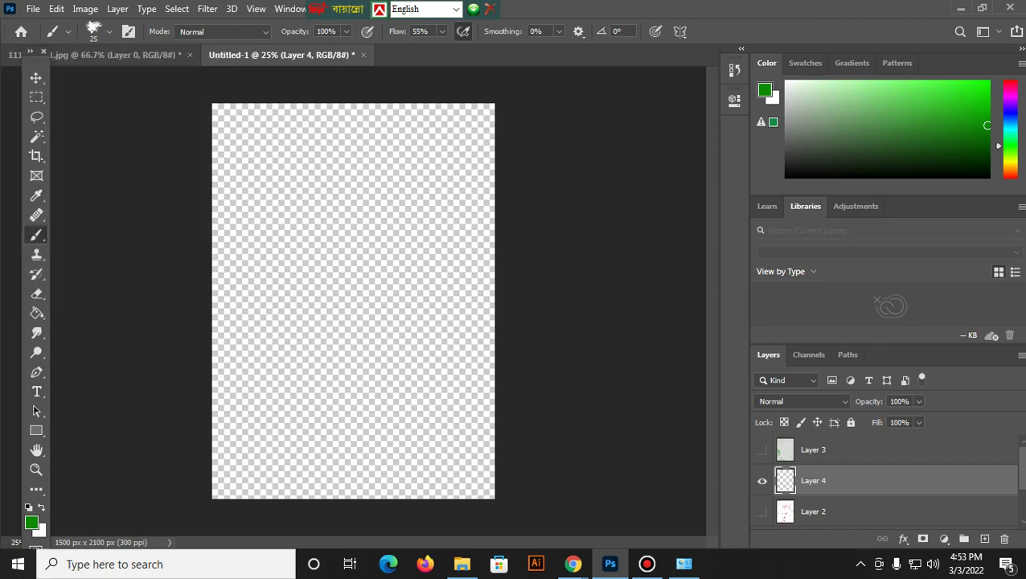
{"action": "left_click", "coordinate": [37, 528]}
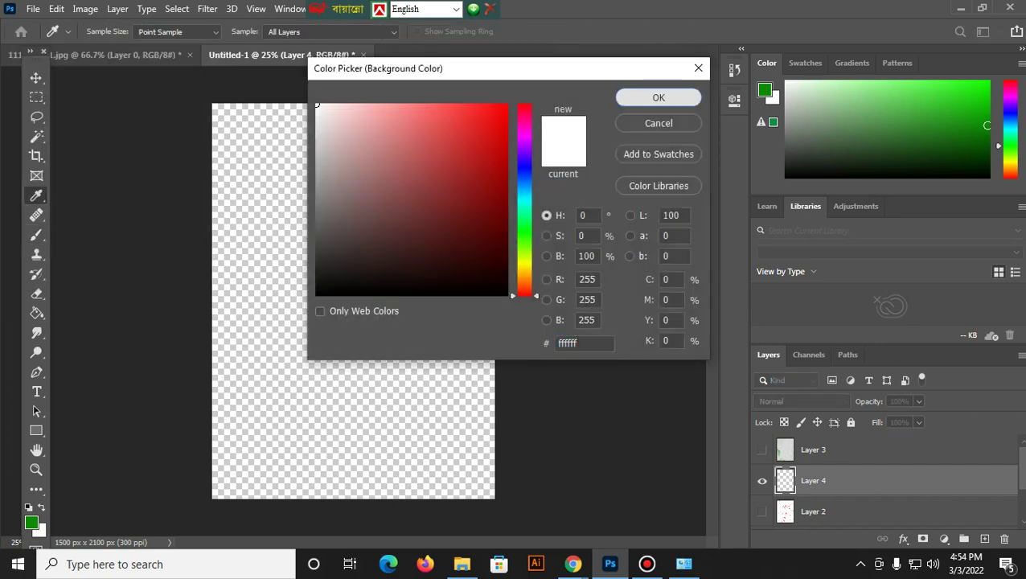
{"action": "key", "text": "Return"}
{"action": "key", "text": "ctrl+BackSpace"}
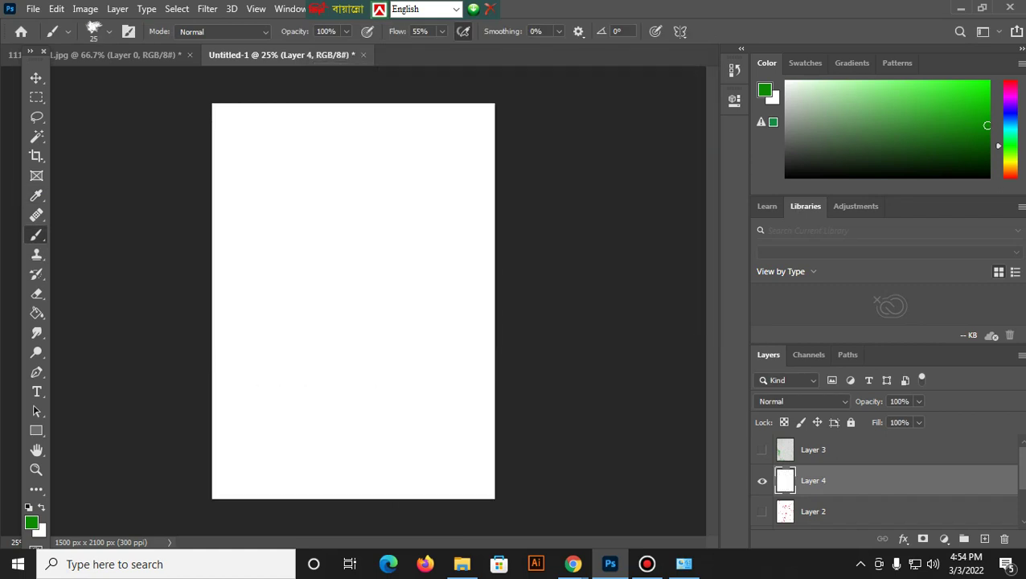
With crimson #d62169 and a larger brush, paint two wide diagonal strokes across the canvas
{"action": "left_click", "coordinate": [32, 523]}
{"action": "type", "text": "6b7104"}
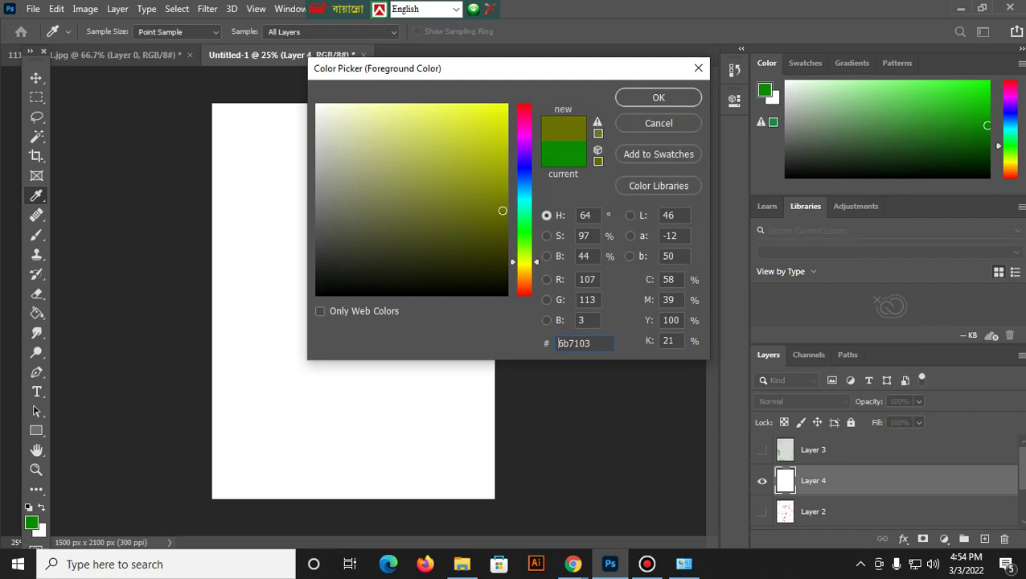
{"action": "type", "text": "712845a20041"}
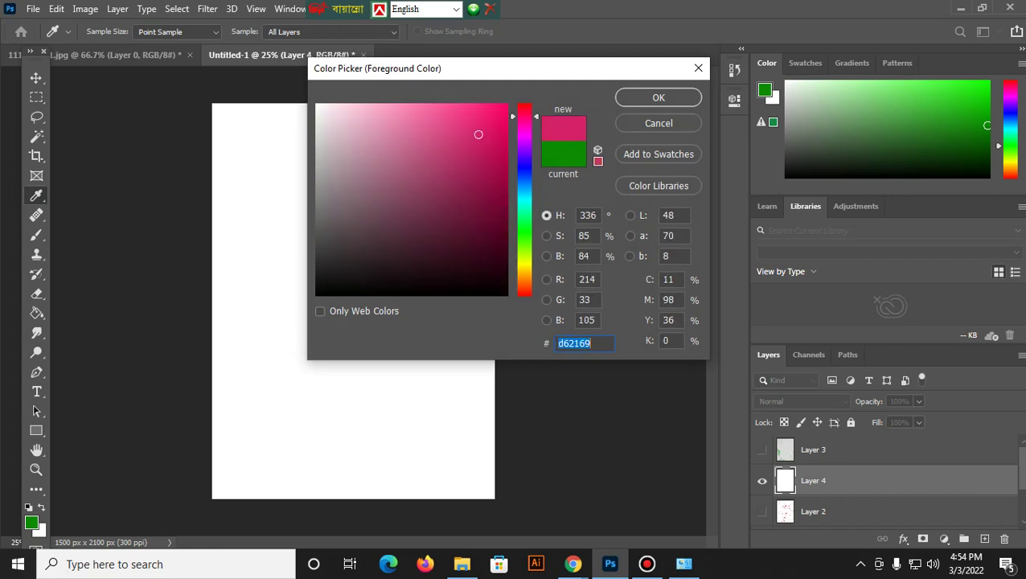
{"action": "left_click", "coordinate": [658, 98]}
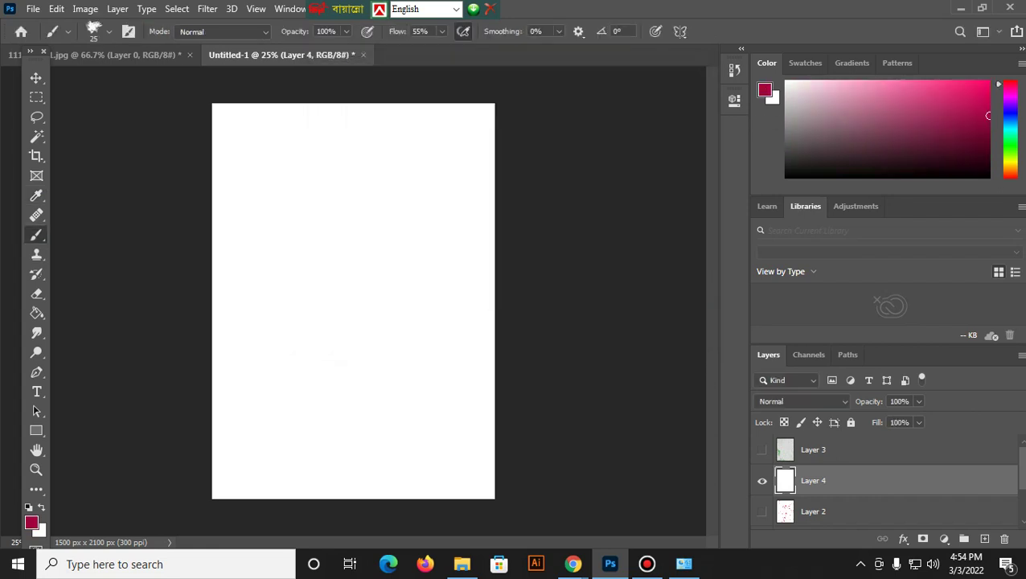
{"action": "key", "text": "bracketright"}
{"action": "key", "text": "bracketright"}
{"action": "key", "text": "bracketright"}
{"action": "left_click_drag", "start_coordinate": [230, 385], "coordinate": [492, 270]}
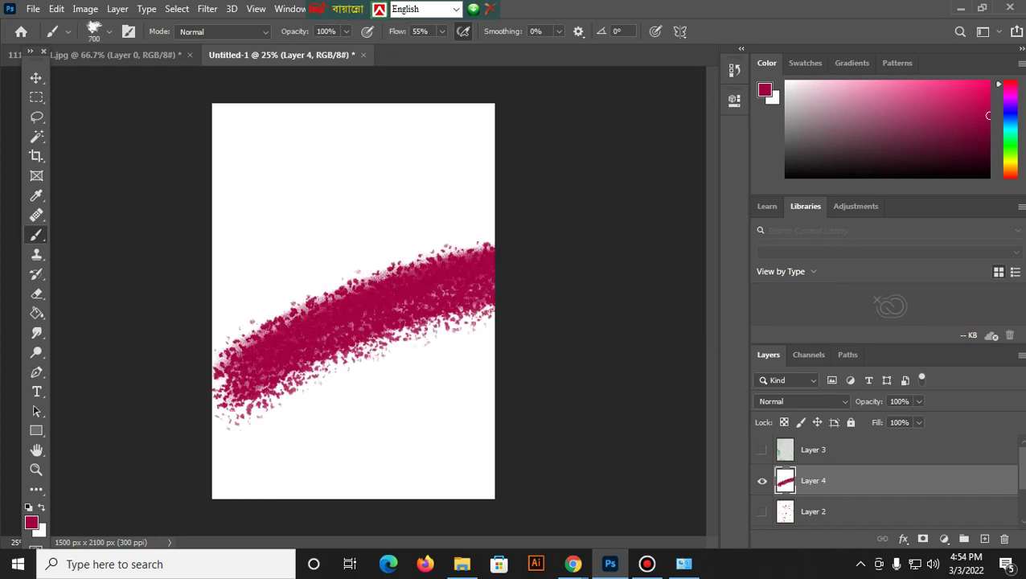
{"action": "left_click_drag", "start_coordinate": [219, 296], "coordinate": [492, 193]}
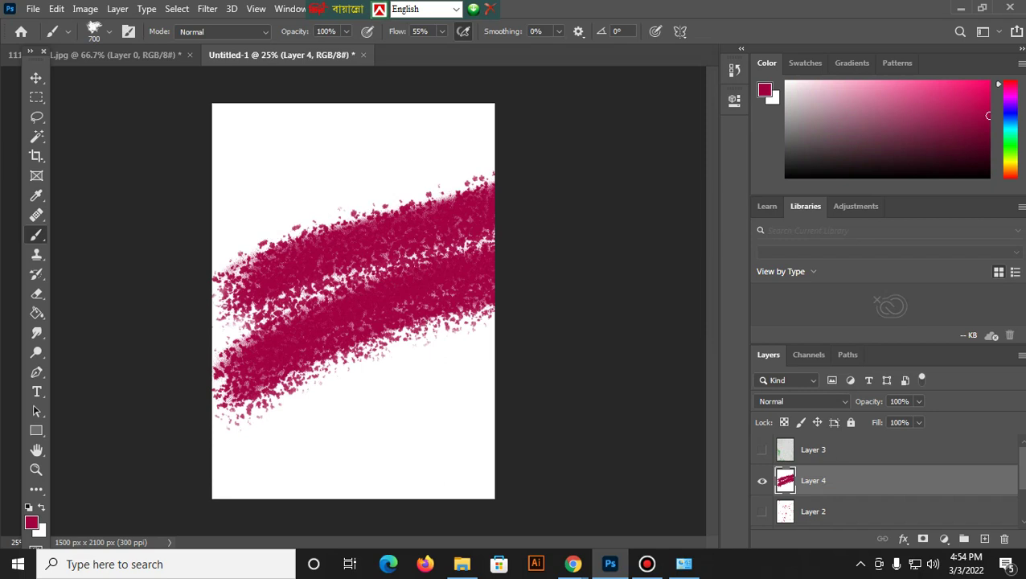
{"action": "mouse_move", "coordinate": [573, 564]}
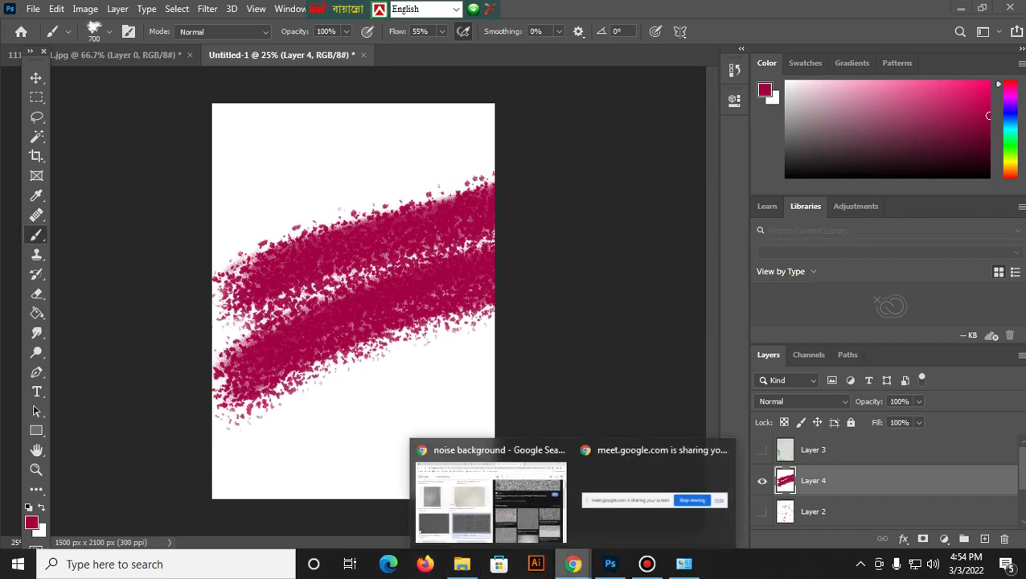
Return to the Google Meet call in Chrome and mute the microphone
{"action": "left_click", "coordinate": [490, 495]}
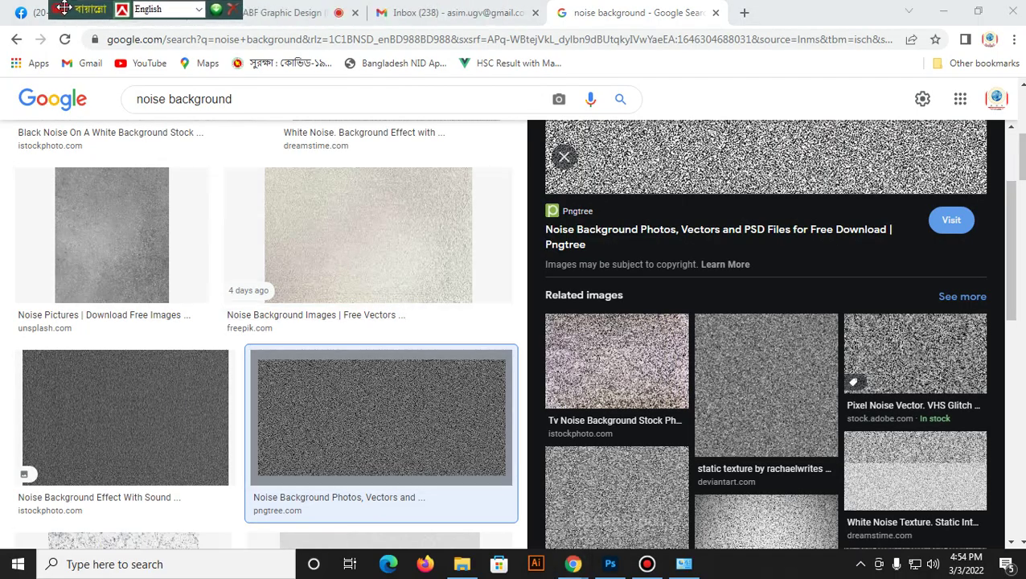
{"action": "left_click_drag", "start_coordinate": [310, 10], "coordinate": [2, 10]}
{"action": "left_click", "coordinate": [454, 13]}
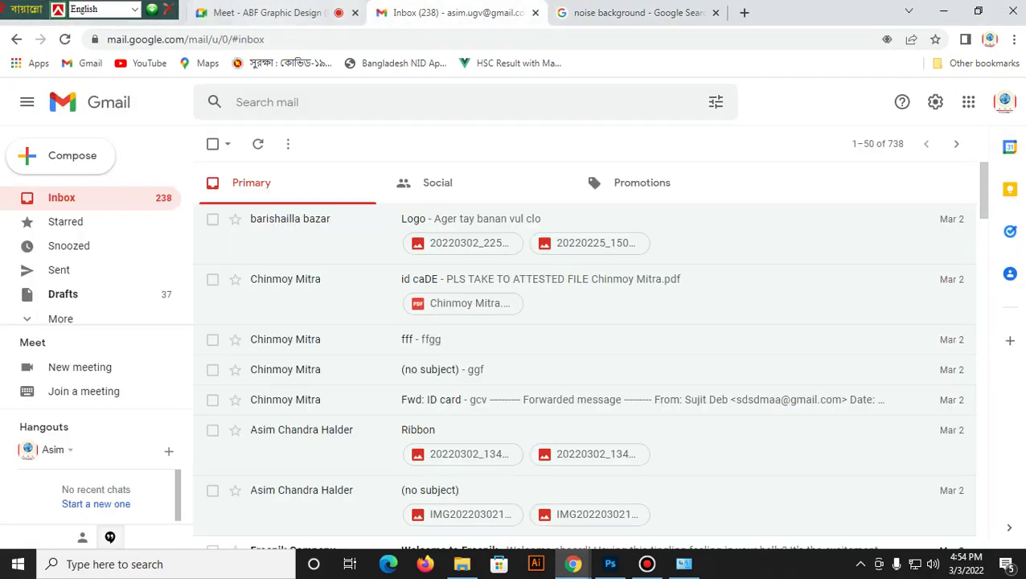
{"action": "left_click", "coordinate": [266, 13]}
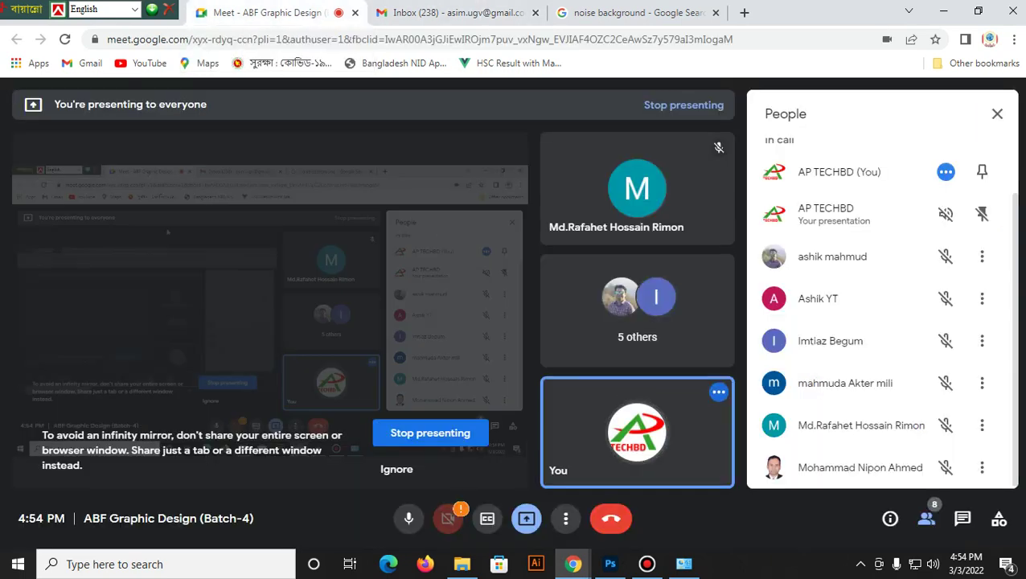
{"action": "left_click", "coordinate": [408, 518]}
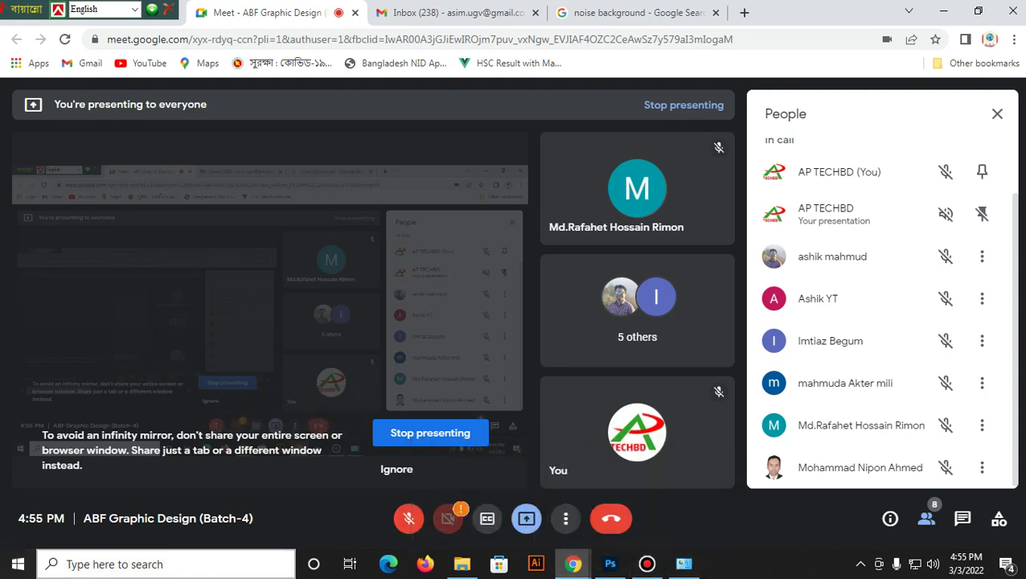
Launch the Calculator app from Windows search
{"action": "left_click", "coordinate": [161, 563]}
{"action": "type", "text": "ca"}
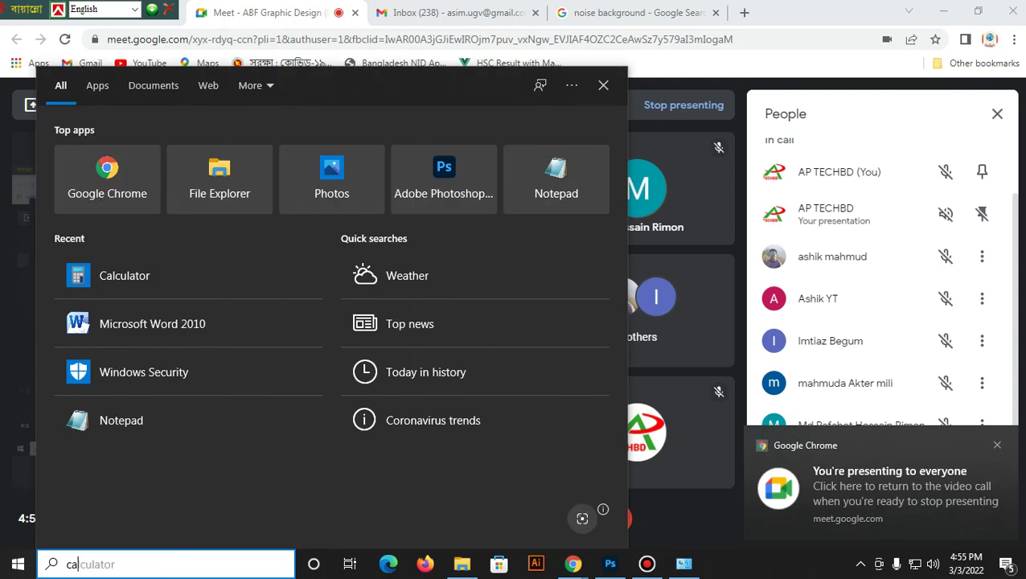
{"action": "type", "text": "l\\"}
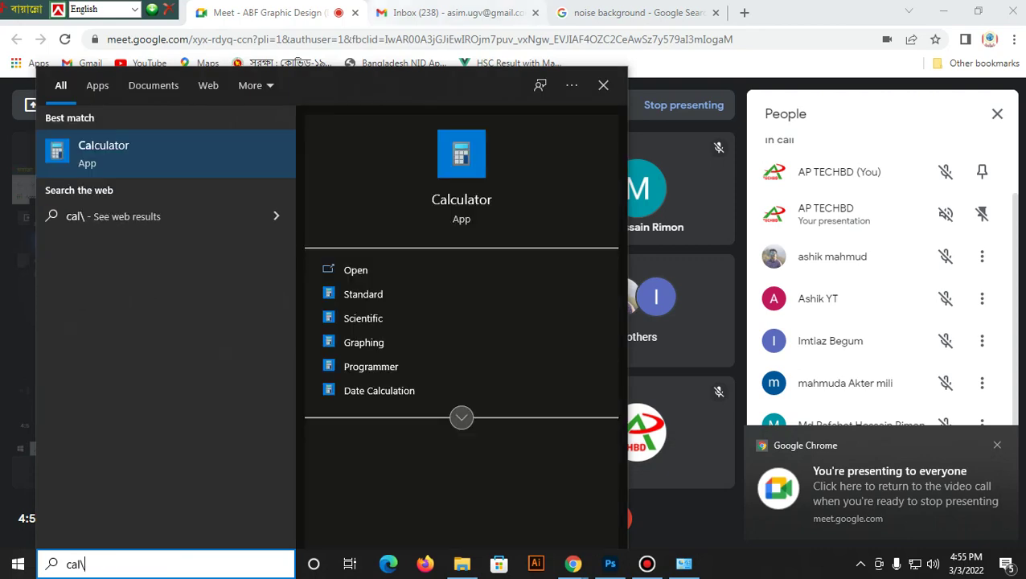
{"action": "key", "text": "BackSpace"}
{"action": "key", "text": "Return"}
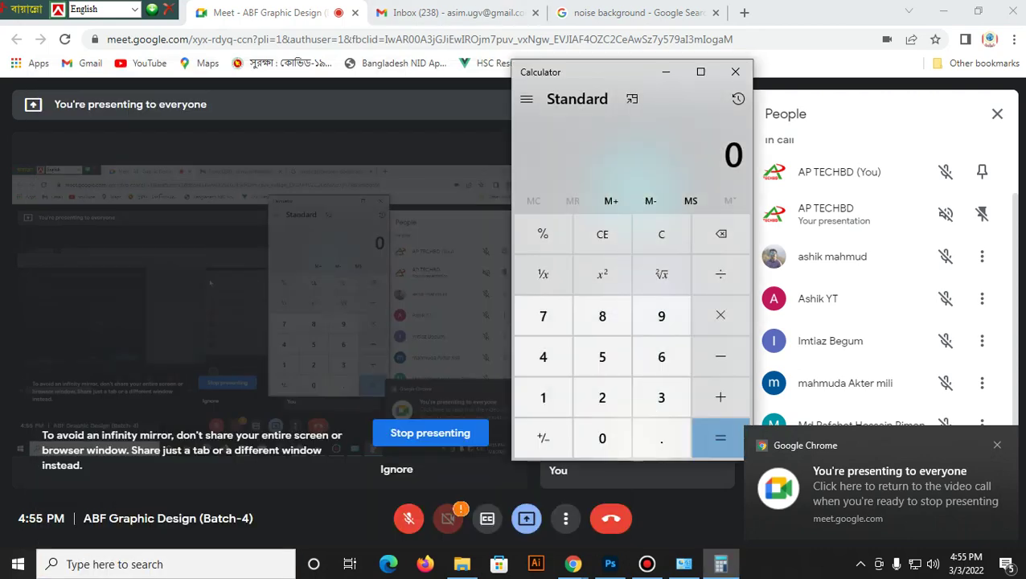
Calculate 5×4×16 = 320, enter 350, unmute the Meet mic and minimise Chrome
{"action": "type", "text": "5*4*"}
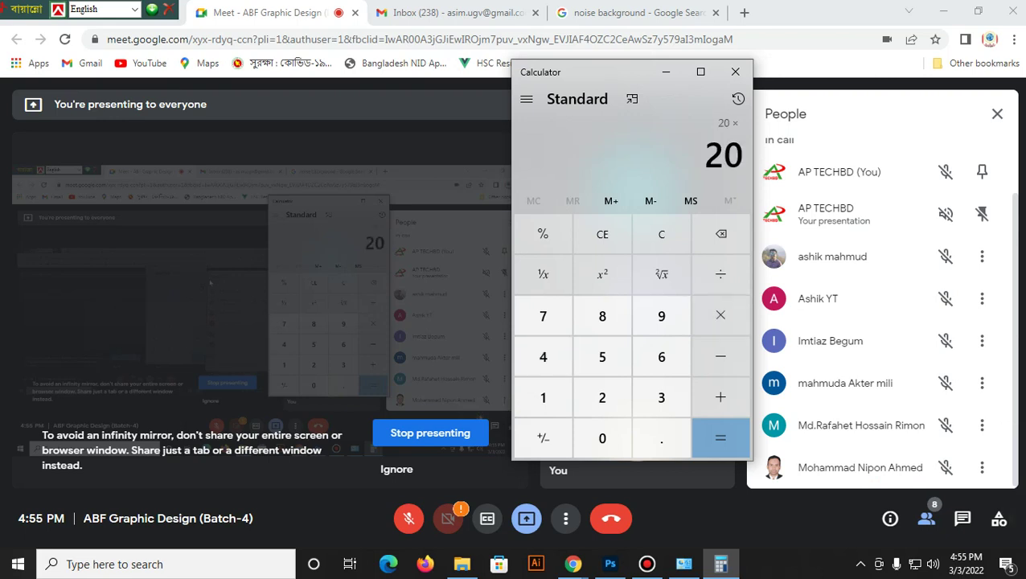
{"action": "type", "text": "16"}
{"action": "key", "text": "Return"}
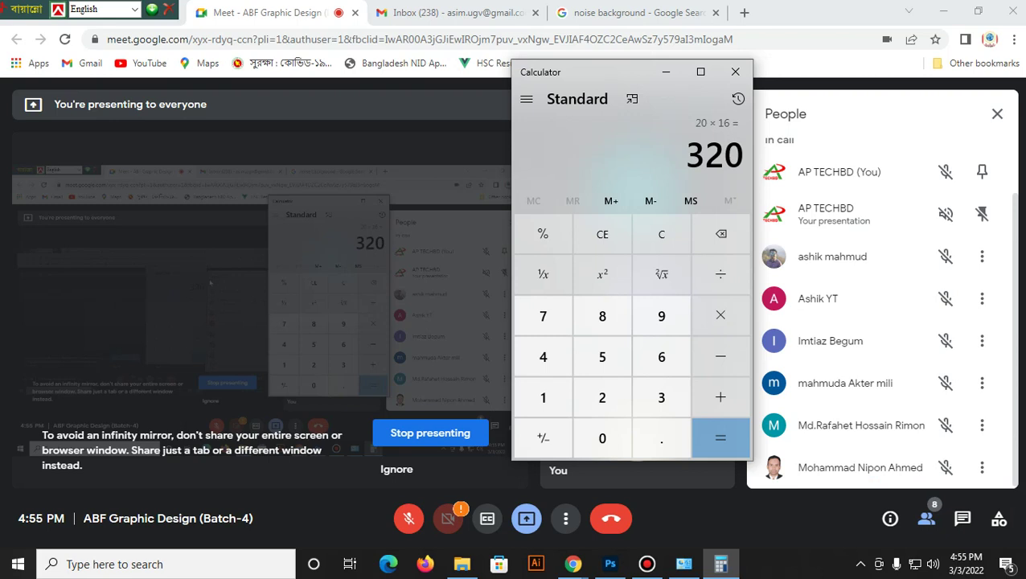
{"action": "type", "text": "3"}
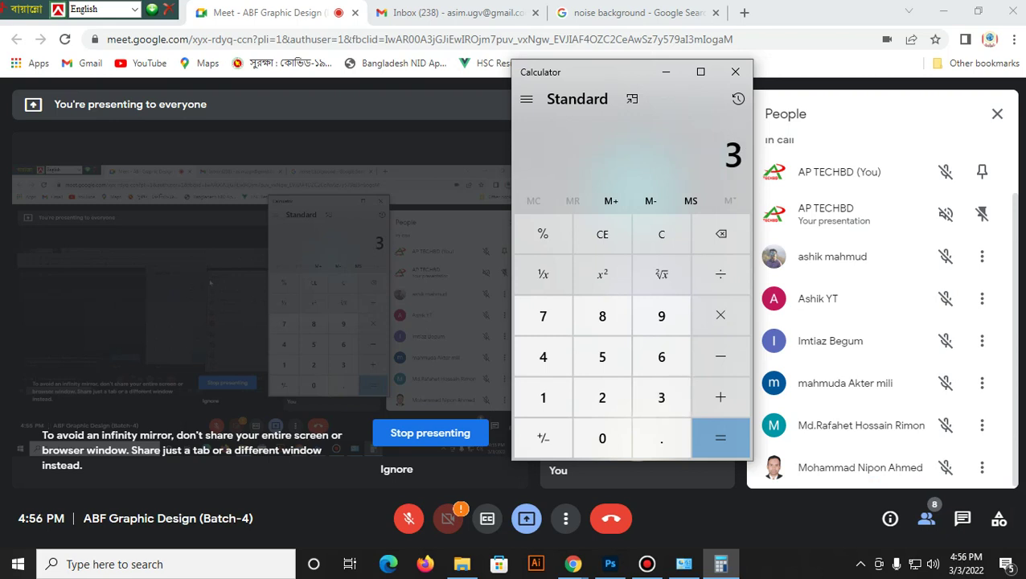
{"action": "type", "text": "50"}
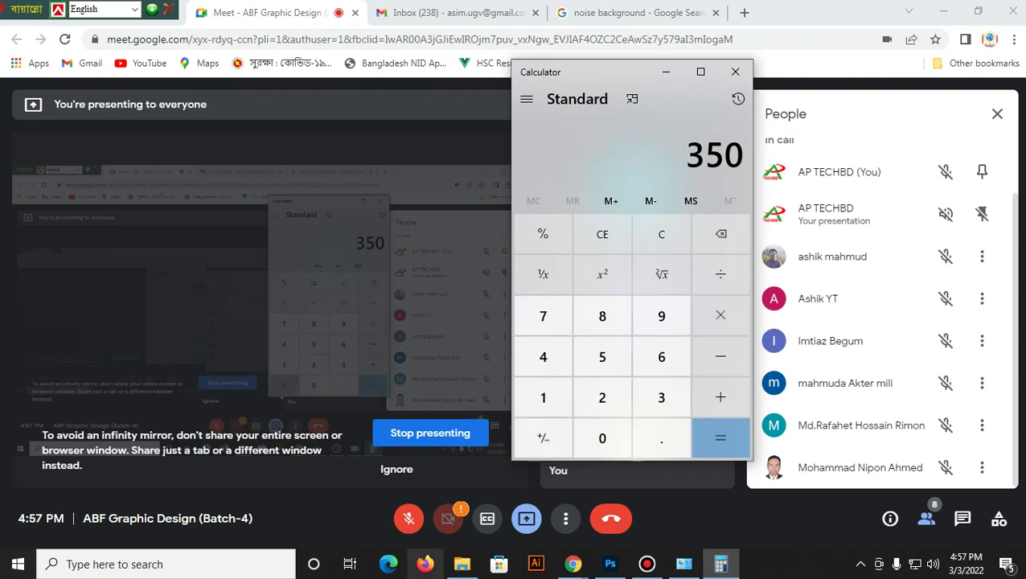
{"action": "left_click", "coordinate": [409, 518]}
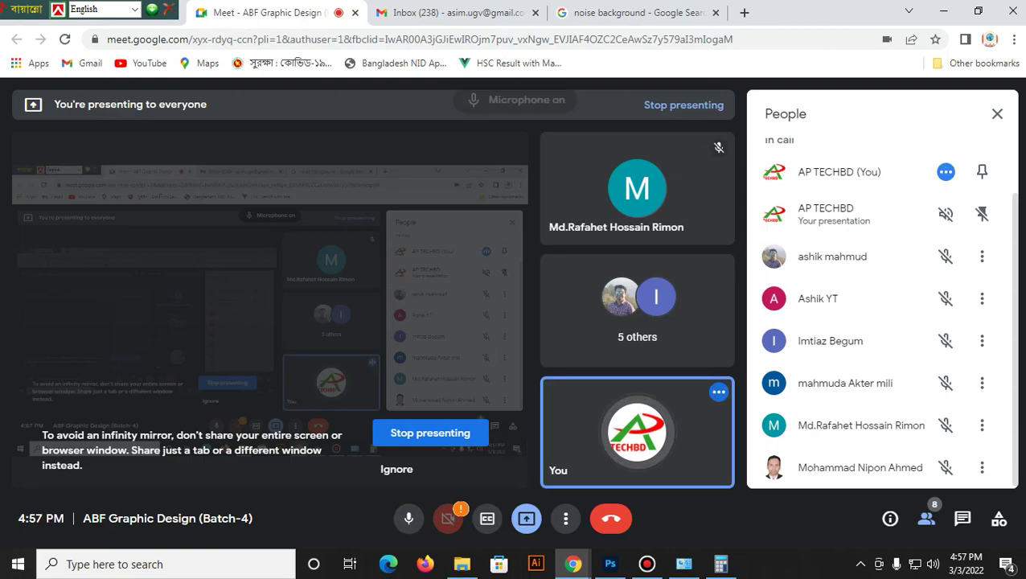
{"action": "left_click", "coordinate": [943, 11]}
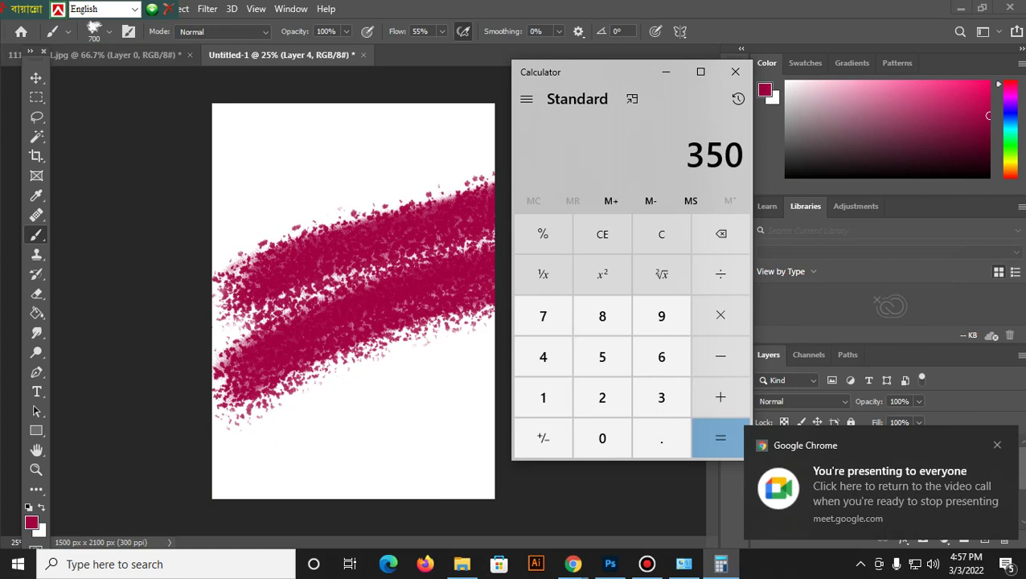
Minimise Calculator and draw a small pencil loop and rising line near the canvas top
{"action": "left_click", "coordinate": [666, 71]}
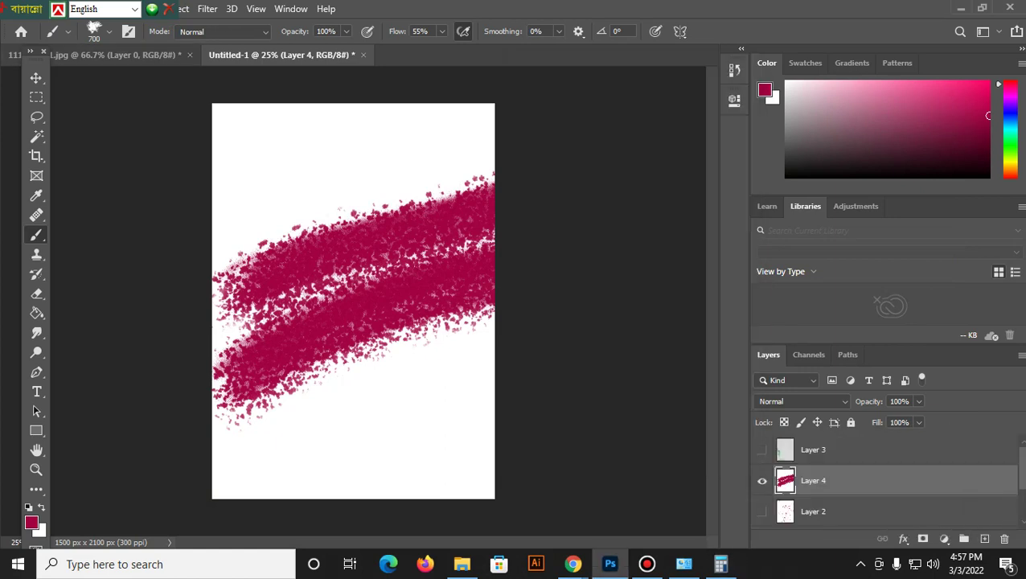
{"action": "right_click", "coordinate": [36, 234]}
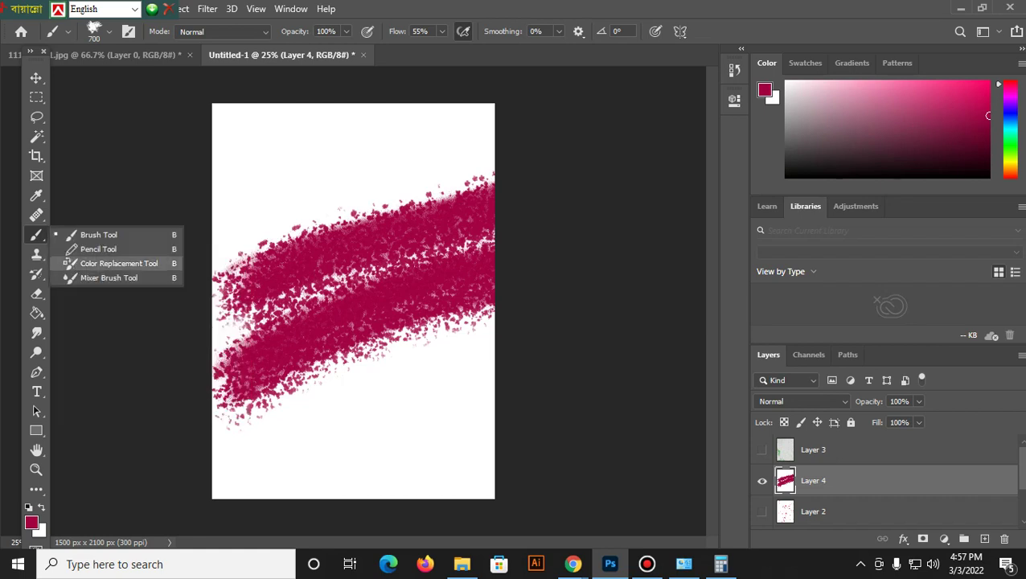
{"action": "left_click", "coordinate": [89, 249]}
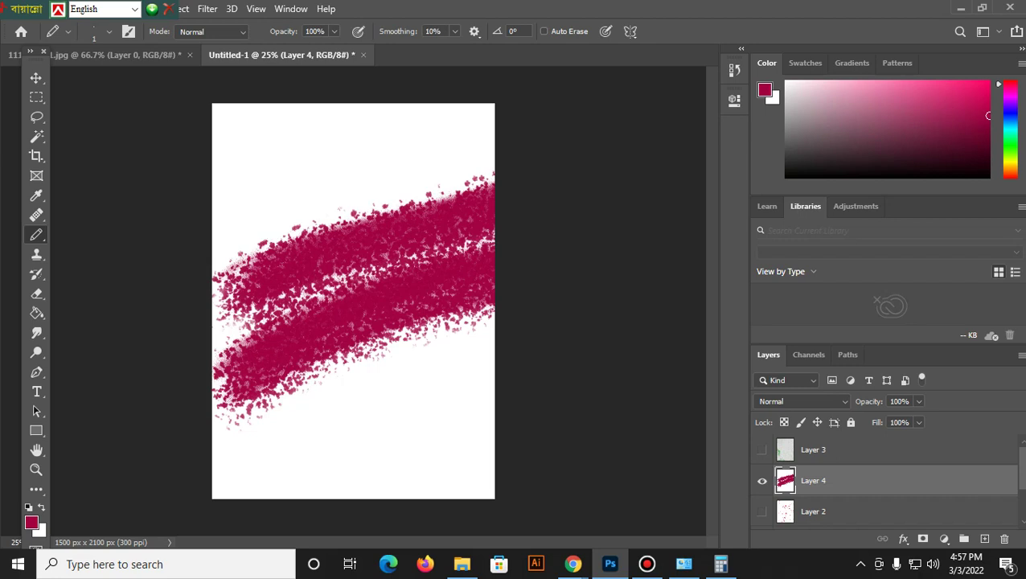
{"action": "left_click_drag", "start_coordinate": [288, 160], "coordinate": [259, 167]}
{"action": "mouse_move", "coordinate": [315, 174]}
{"action": "left_mouse_down"}
{"action": "mouse_move", "coordinate": [308, 142]}
{"action": "mouse_move", "coordinate": [329, 181]}
{"action": "mouse_move", "coordinate": [348, 141]}
{"action": "mouse_move", "coordinate": [371, 174]}
{"action": "mouse_move", "coordinate": [320, 111]}
{"action": "mouse_move", "coordinate": [347, 129]}
{"action": "mouse_move", "coordinate": [381, 127]}
{"action": "mouse_move", "coordinate": [398, 161]}
{"action": "mouse_move", "coordinate": [417, 130]}
{"action": "left_mouse_up"}
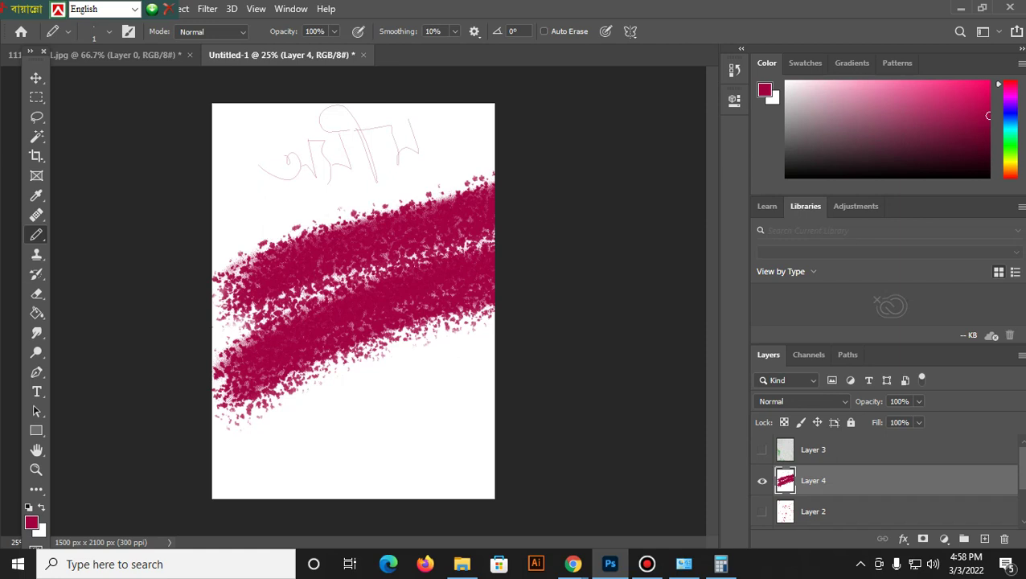
Set the brush to 67 px, switch to the Foliage Mix 2 mixer brush, and add Layer 5
{"action": "right_click", "coordinate": [36, 234]}
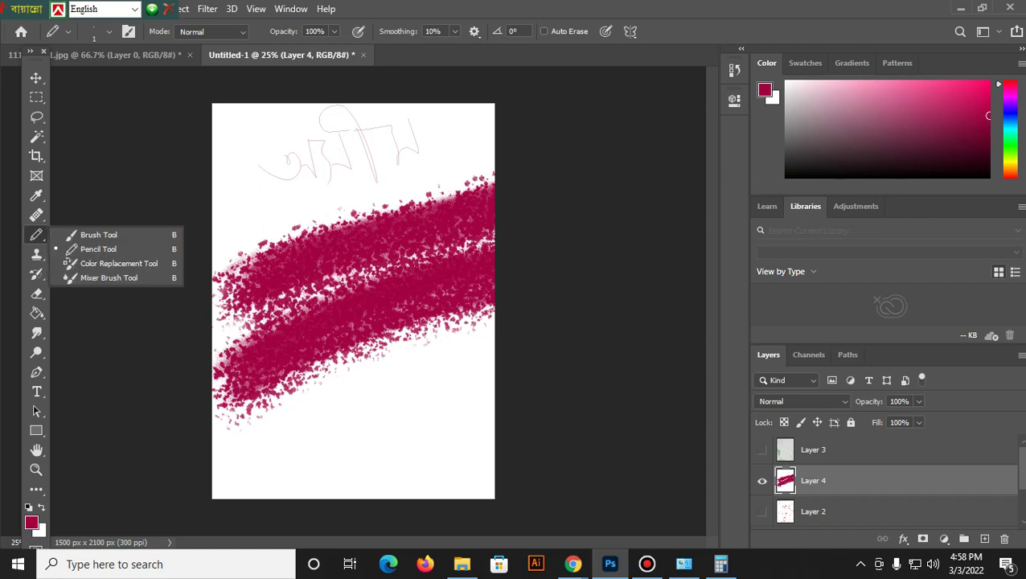
{"action": "left_click", "coordinate": [98, 249]}
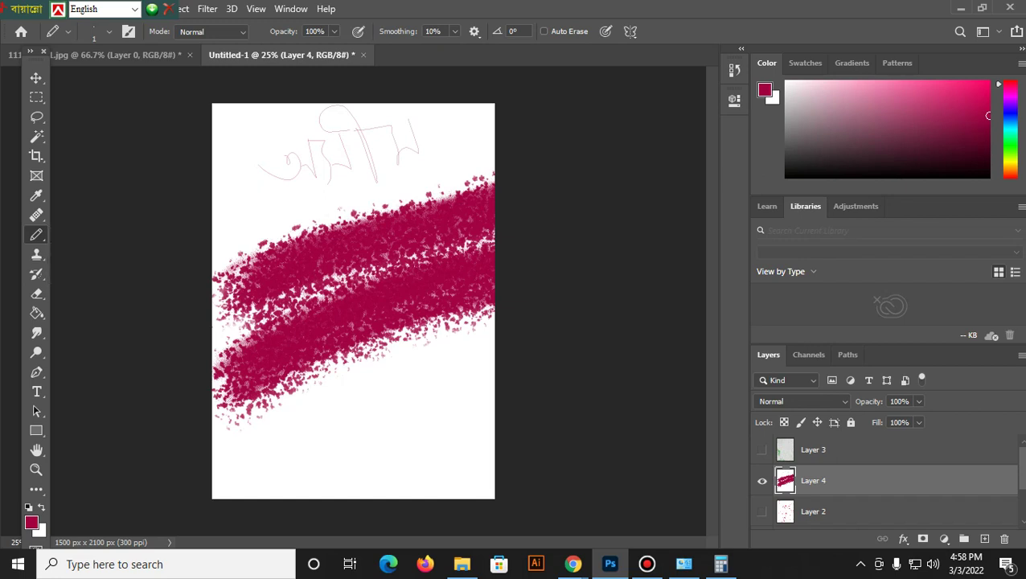
{"action": "left_click", "coordinate": [110, 31]}
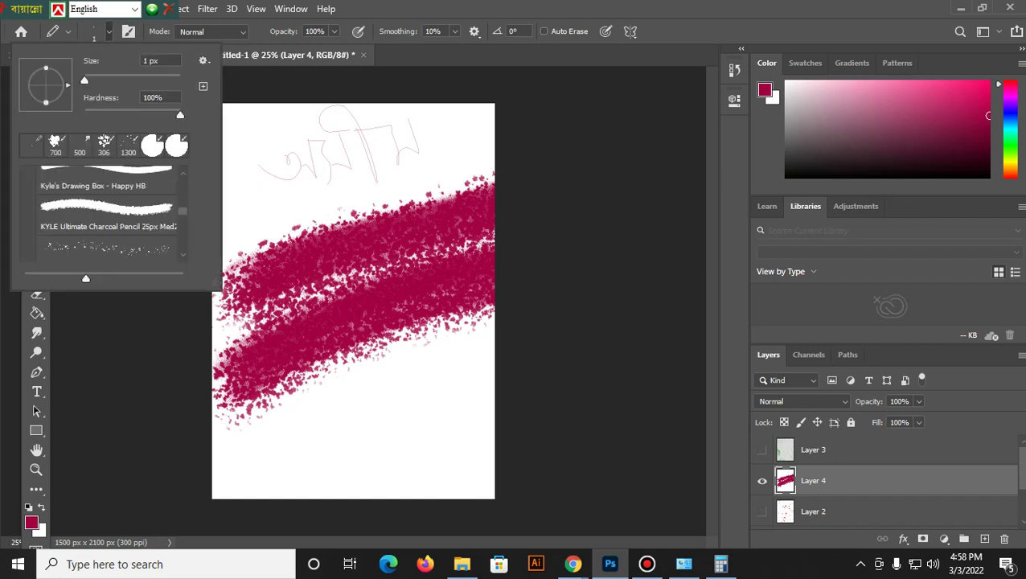
{"action": "type", "text": "67"}
{"action": "key", "text": "Return"}
{"action": "scroll", "coordinate": [109, 214], "scroll_direction": "up", "scroll_amount": 5}
{"action": "scroll", "coordinate": [109, 213], "scroll_direction": "up", "scroll_amount": 3}
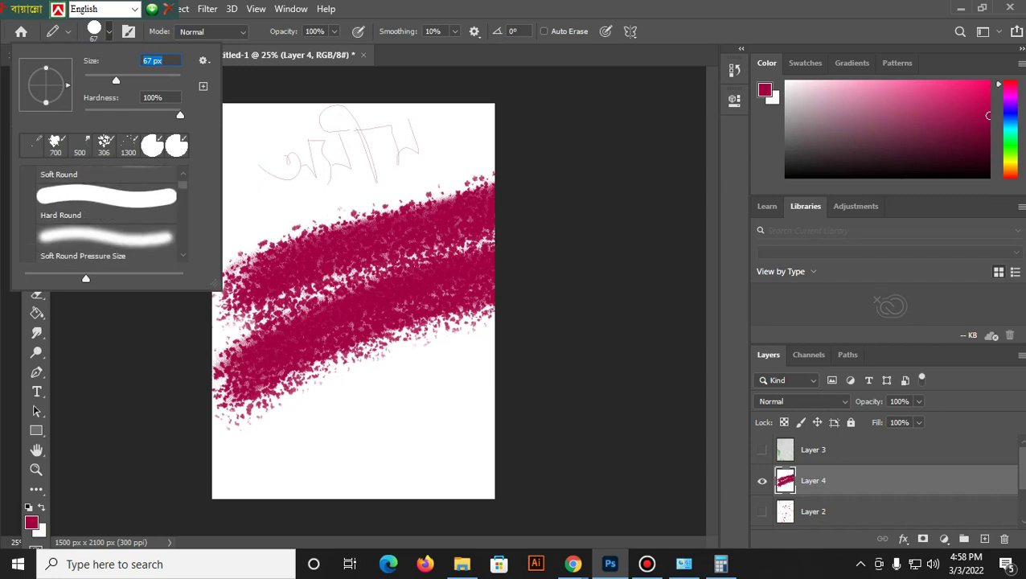
{"action": "key", "text": "shift+b"}
{"action": "key", "text": "shift+b"}
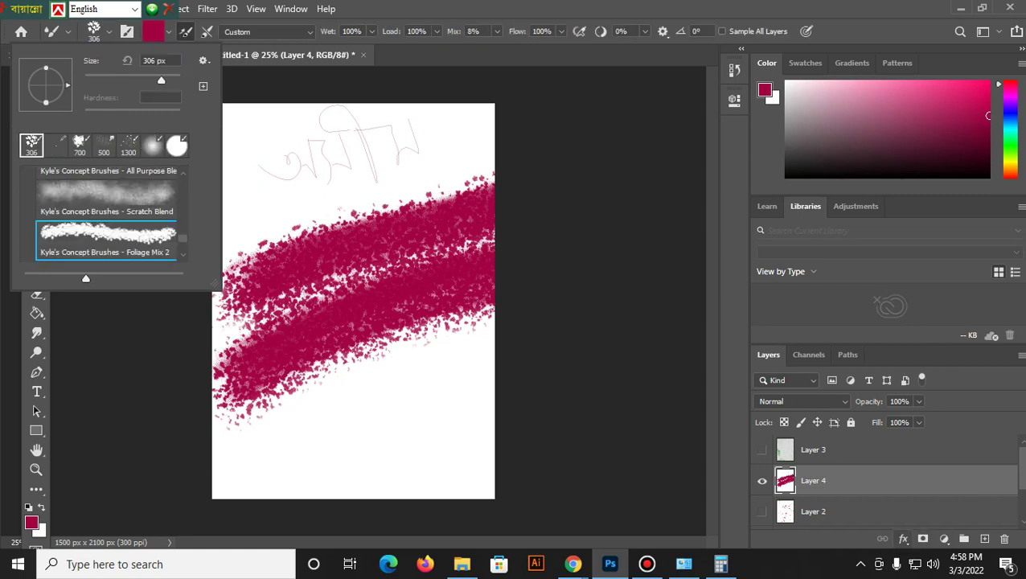
{"action": "left_click", "coordinate": [984, 538]}
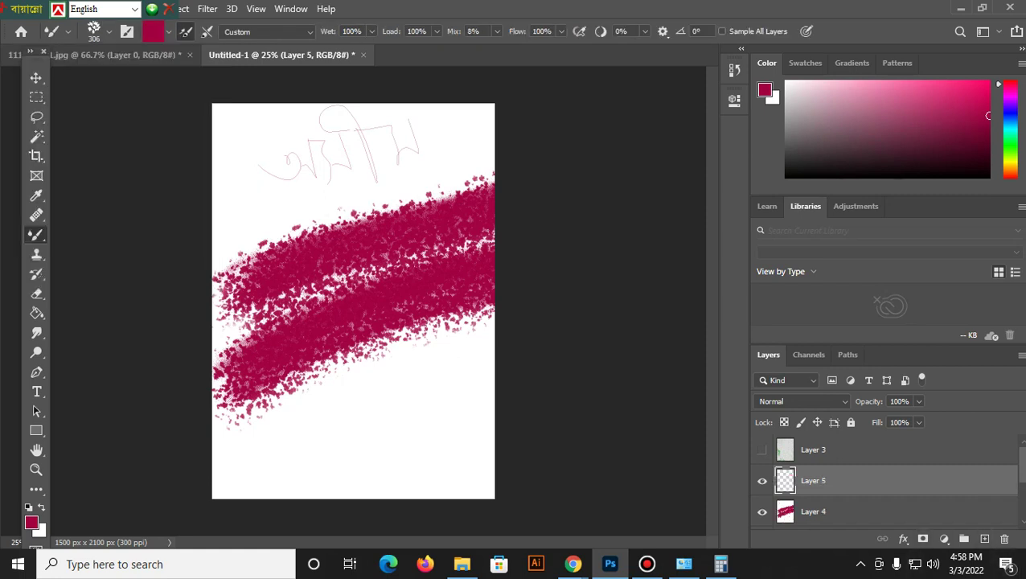
Hide Layers 3 and 4 and fill Layer 5 with white
{"action": "left_click", "coordinate": [761, 449]}
{"action": "left_click", "coordinate": [761, 450]}
{"action": "left_click", "coordinate": [761, 511]}
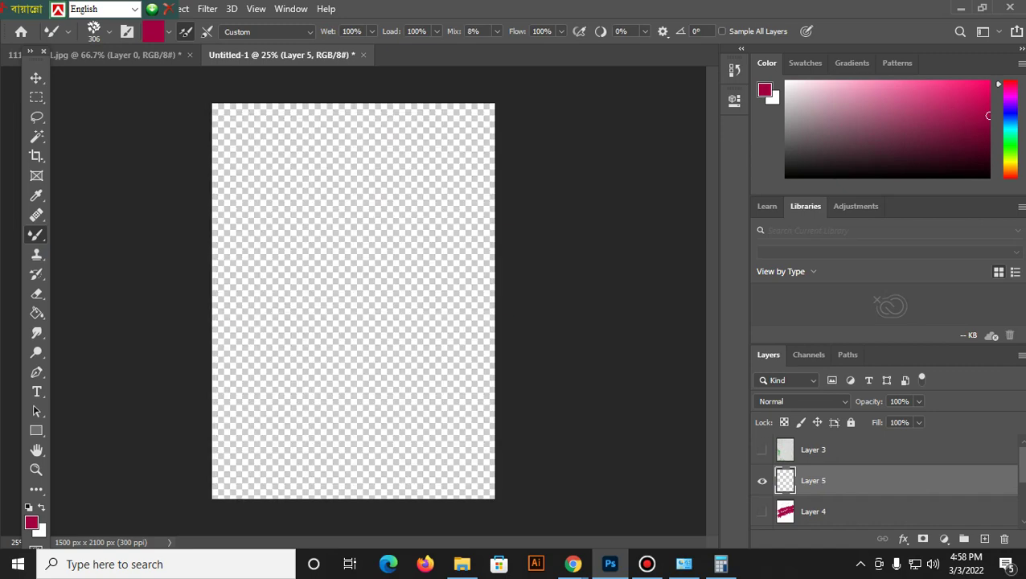
{"action": "key", "text": "ctrl+BackSpace"}
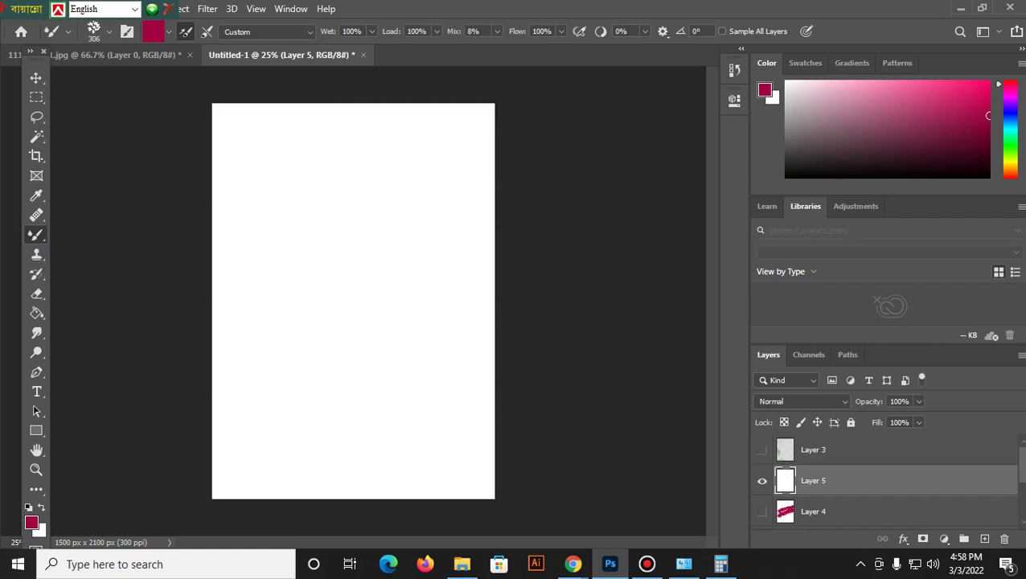
Paint six diagonal pink leaf strokes across Layer 5, then show Layer 3 again
{"action": "left_click_drag", "start_coordinate": [269, 261], "coordinate": [474, 189]}
{"action": "left_click_drag", "start_coordinate": [294, 354], "coordinate": [487, 270]}
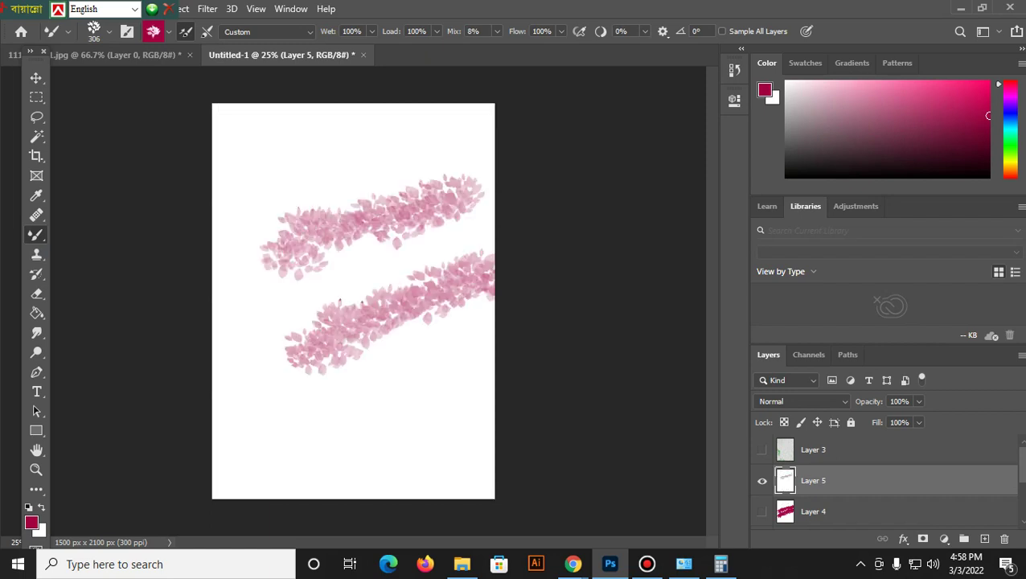
{"action": "left_click_drag", "start_coordinate": [310, 434], "coordinate": [492, 350]}
{"action": "left_click_drag", "start_coordinate": [246, 183], "coordinate": [491, 117]}
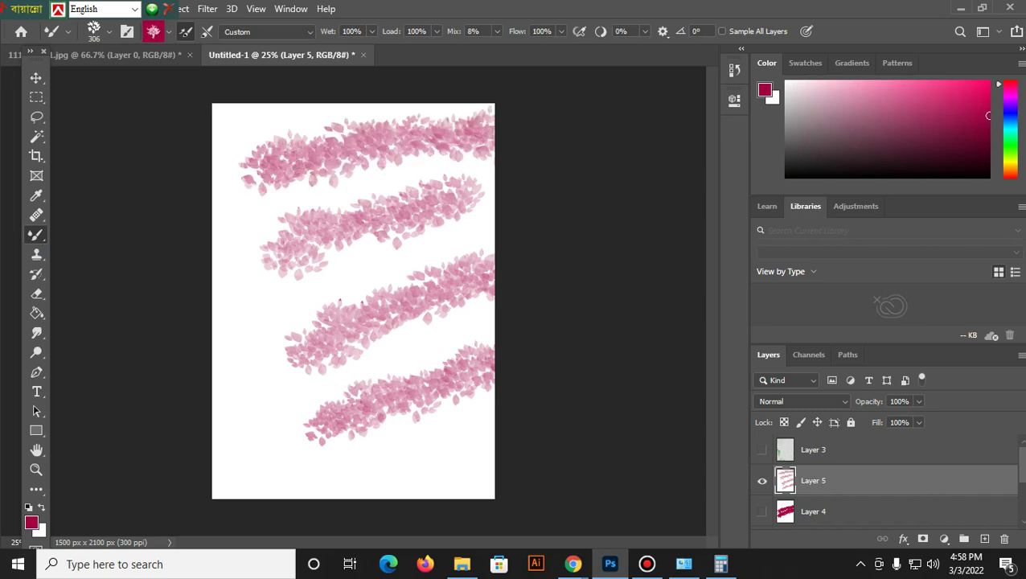
{"action": "left_click_drag", "start_coordinate": [214, 333], "coordinate": [322, 272]}
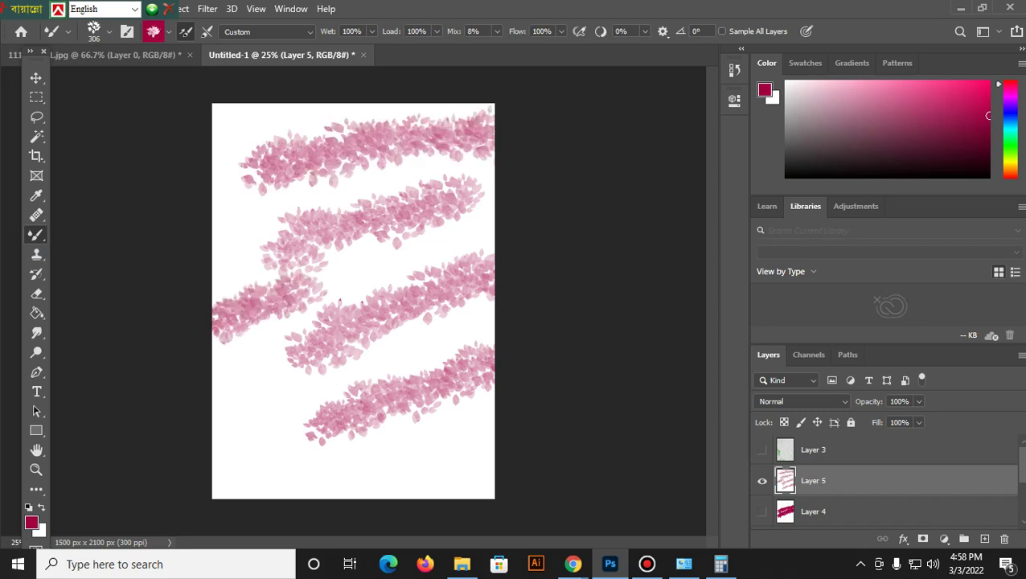
{"action": "left_click_drag", "start_coordinate": [217, 406], "coordinate": [278, 392]}
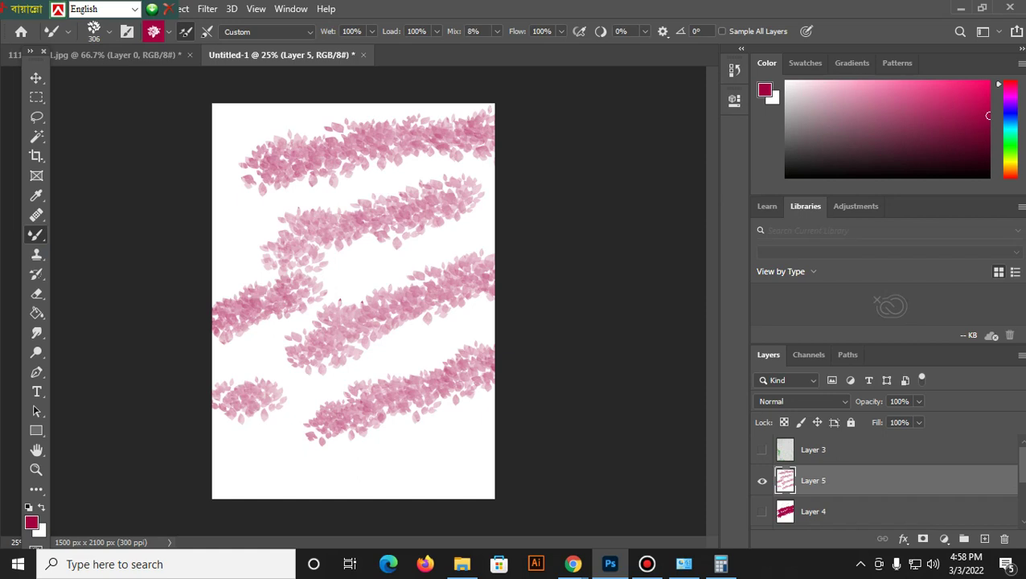
{"action": "left_click", "coordinate": [761, 449]}
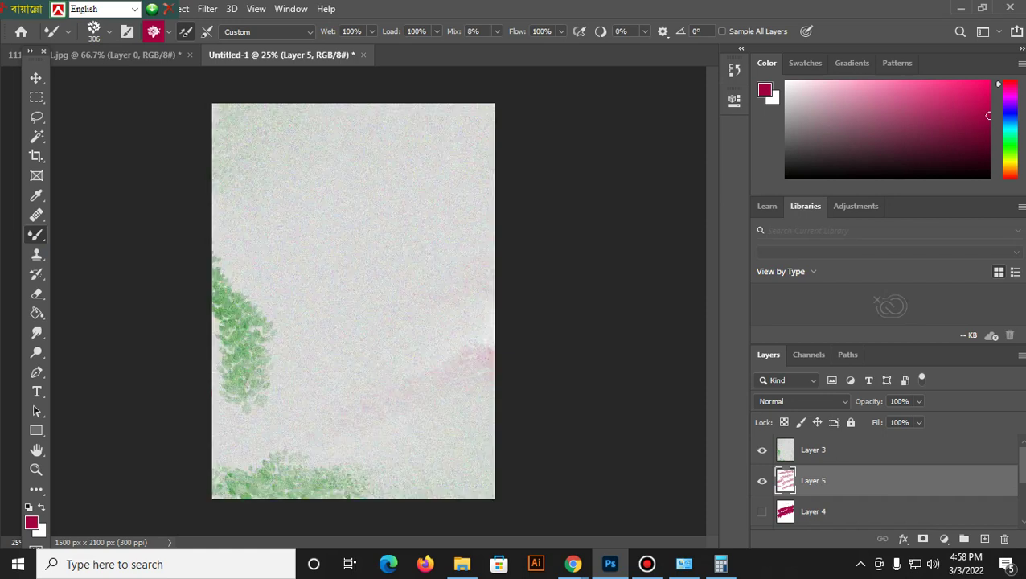
Check the 1500 × 2100 px Image Size and cancel without resizing
{"action": "left_click_drag", "start_coordinate": [3, 9], "coordinate": [307, 8]}
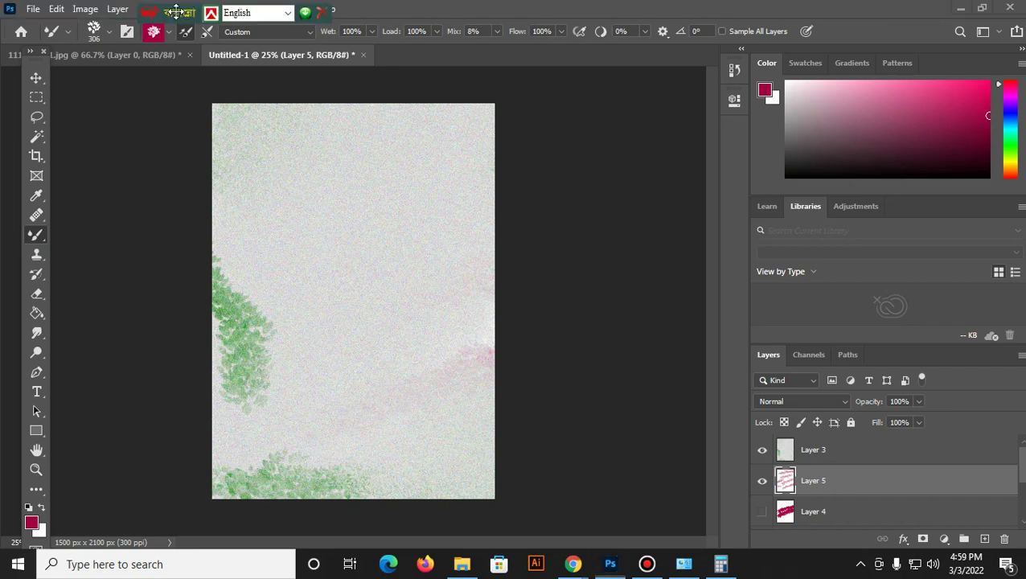
{"action": "left_click", "coordinate": [85, 9]}
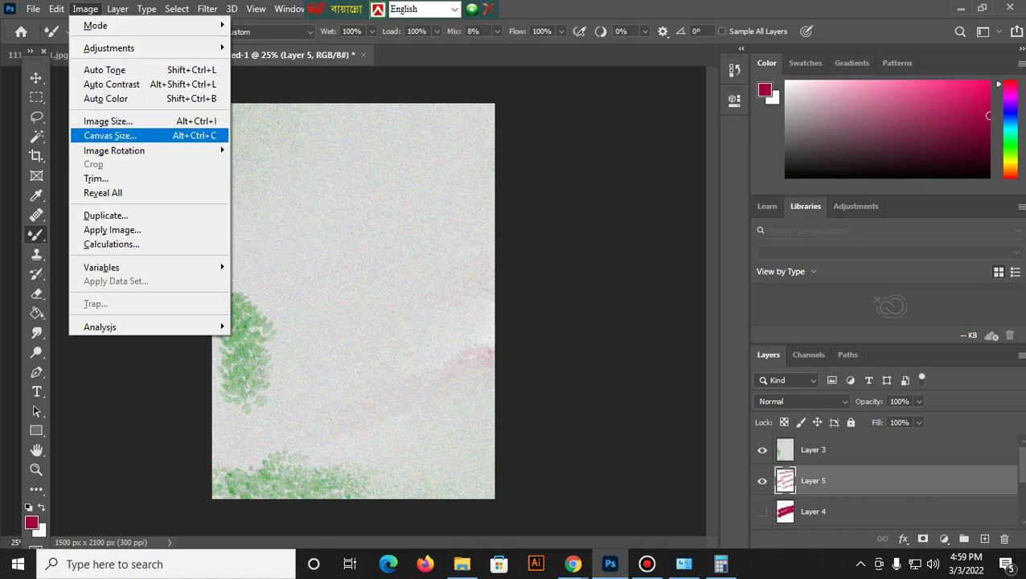
{"action": "left_click", "coordinate": [109, 121]}
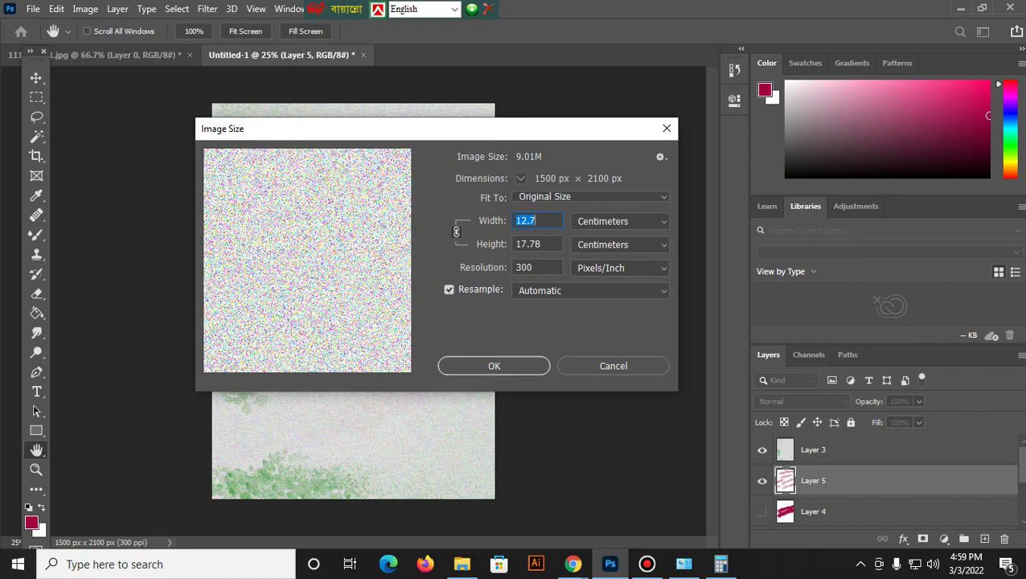
{"action": "left_click", "coordinate": [613, 366]}
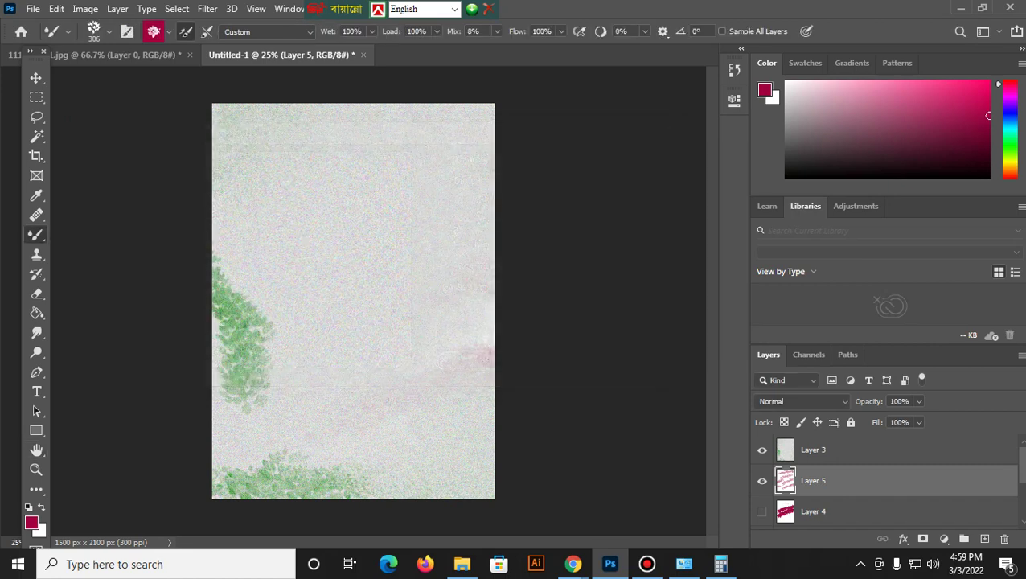
Browse the Image and View menus, dismiss them, then reopen the Image menu
{"action": "left_click", "coordinate": [85, 9]}
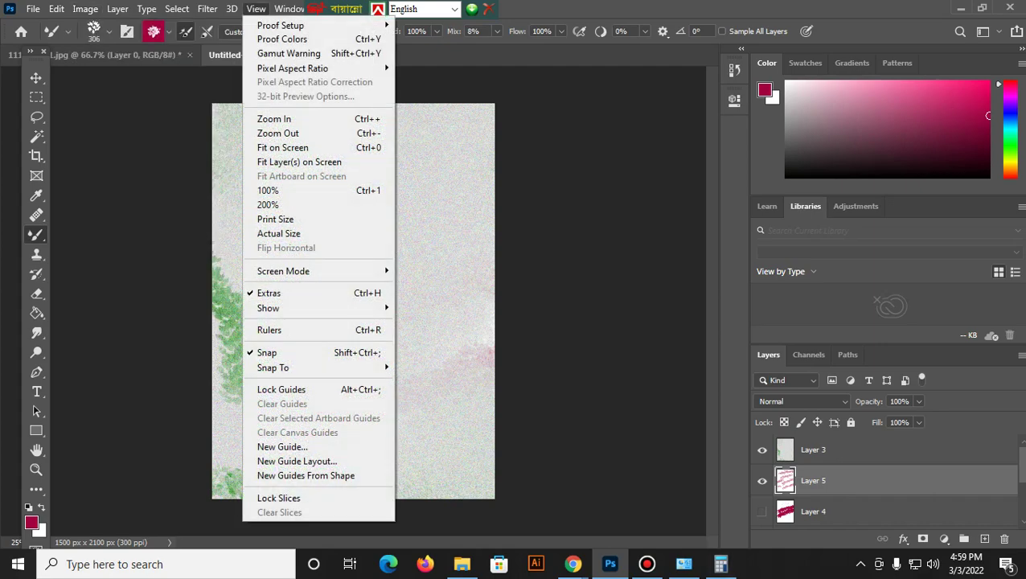
{"action": "left_click", "coordinate": [255, 8]}
{"action": "left_click", "coordinate": [85, 9]}
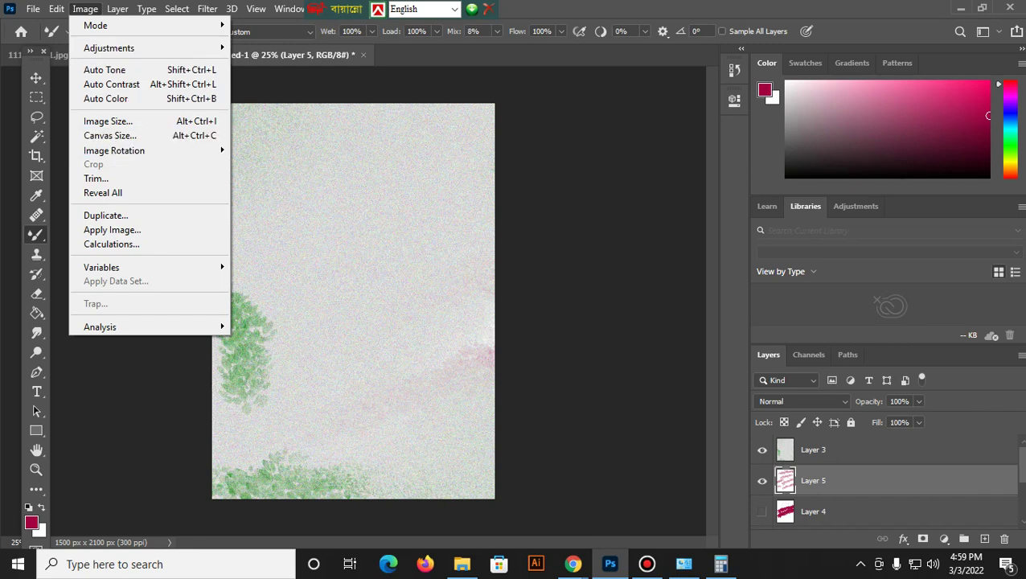
{"action": "key", "text": "Escape"}
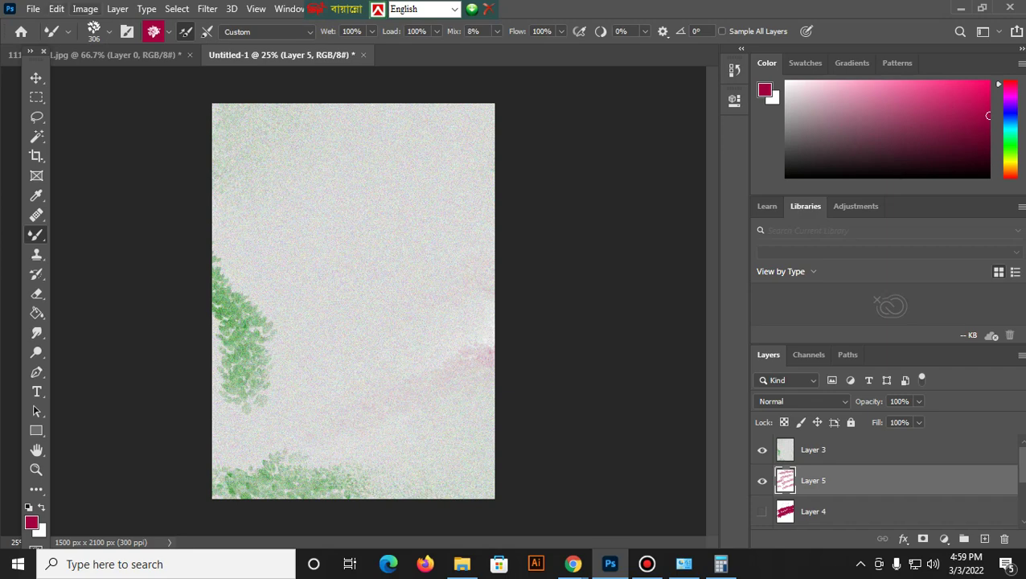
{"action": "left_click", "coordinate": [84, 8]}
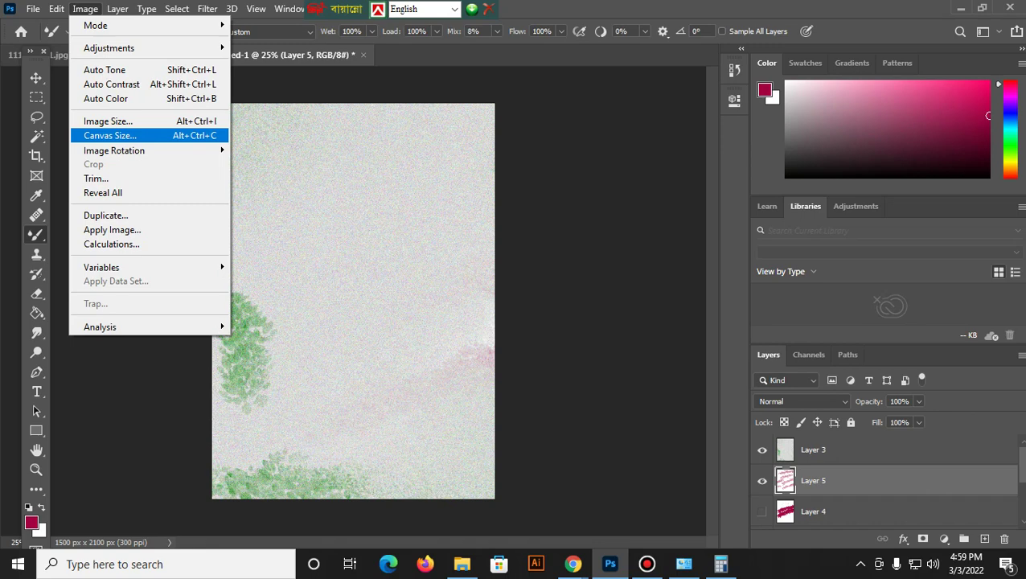
Enlarge the canvas to 1800 × 2500 px via Canvas Size
{"action": "left_click", "coordinate": [110, 135]}
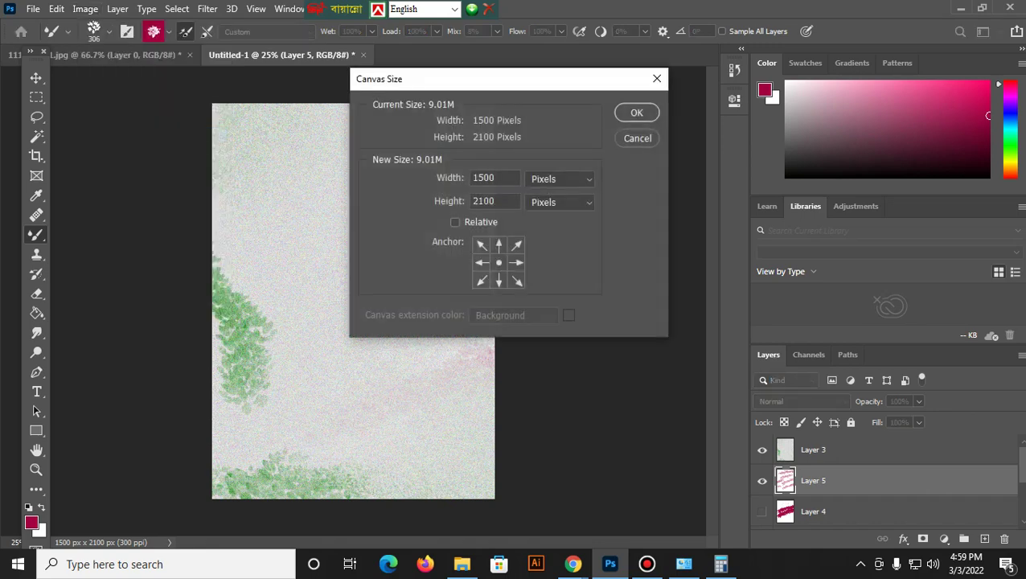
{"action": "double_click", "coordinate": [486, 178]}
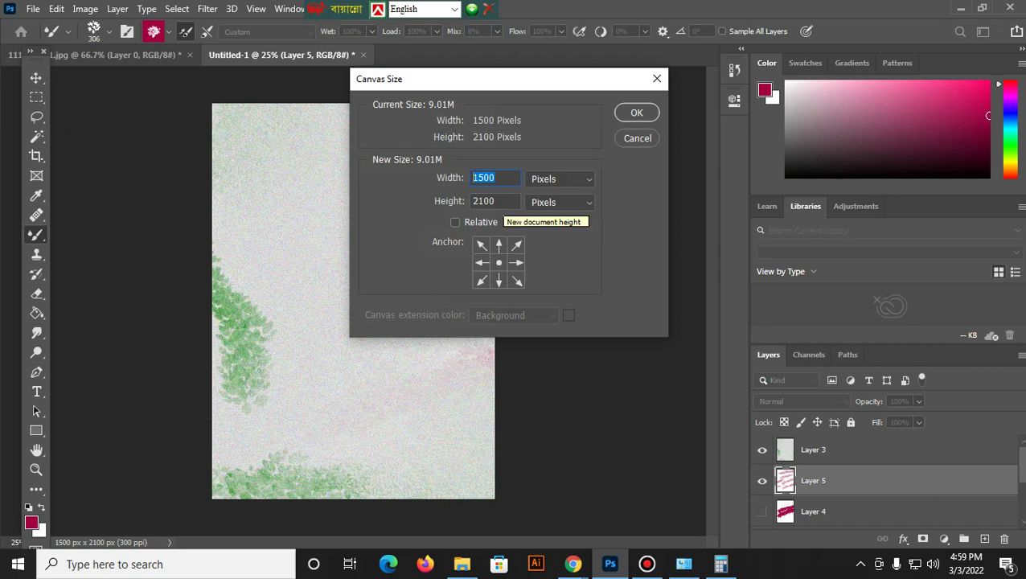
{"action": "type", "text": "1800"}
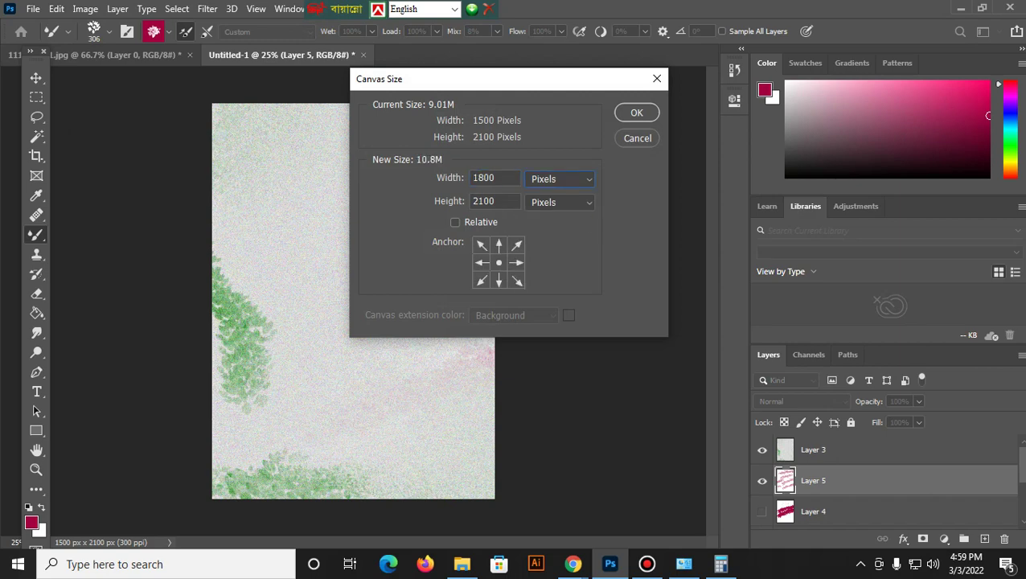
{"action": "key", "text": "Tab"}
{"action": "type", "text": "25"}
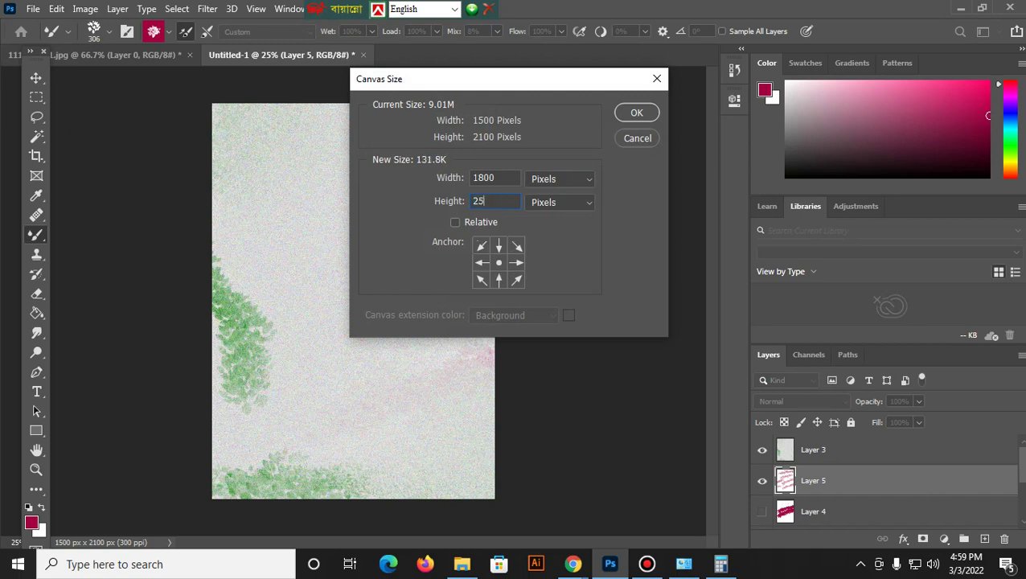
{"action": "type", "text": "00"}
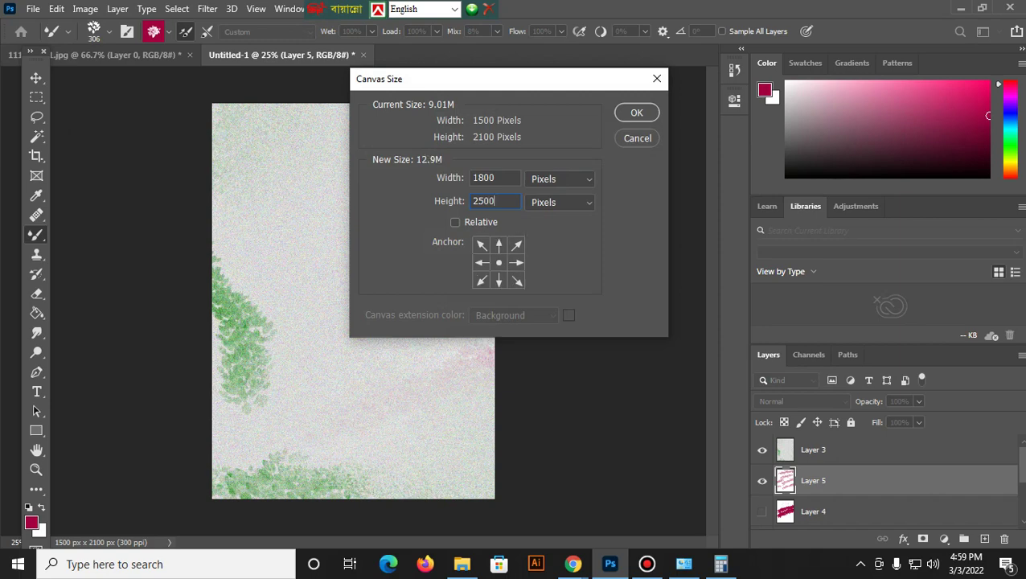
{"action": "key", "text": "Return"}
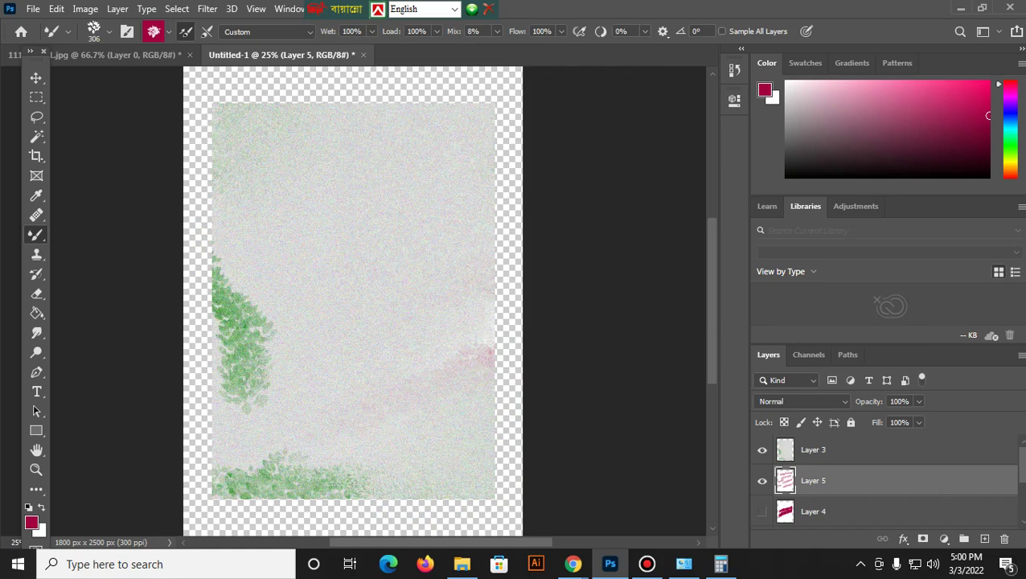
Select Layer 3 and minimise Photoshop to reveal Calculator showing 350
{"action": "scroll", "coordinate": [352, 301], "scroll_direction": "down", "scroll_amount": 2}
{"action": "scroll", "coordinate": [352, 301], "scroll_direction": "down", "scroll_amount": 1}
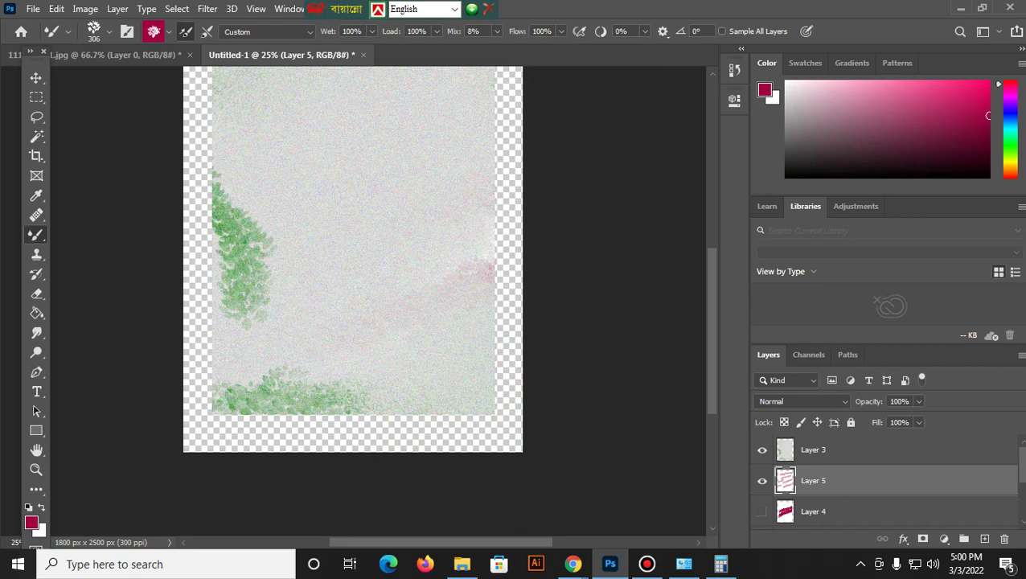
{"action": "left_click", "coordinate": [813, 512]}
{"action": "left_click", "coordinate": [812, 449]}
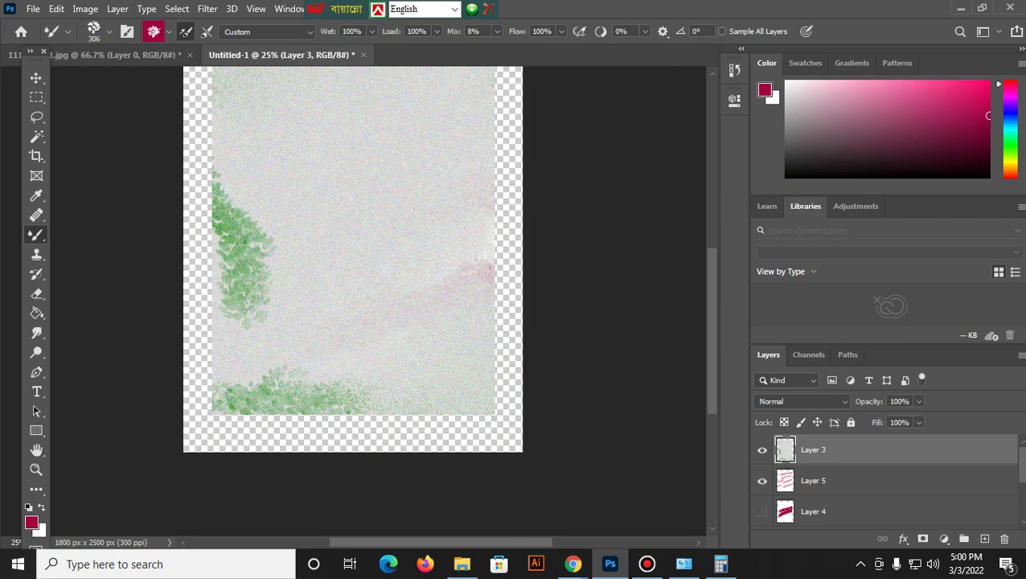
{"action": "left_click", "coordinate": [960, 8]}
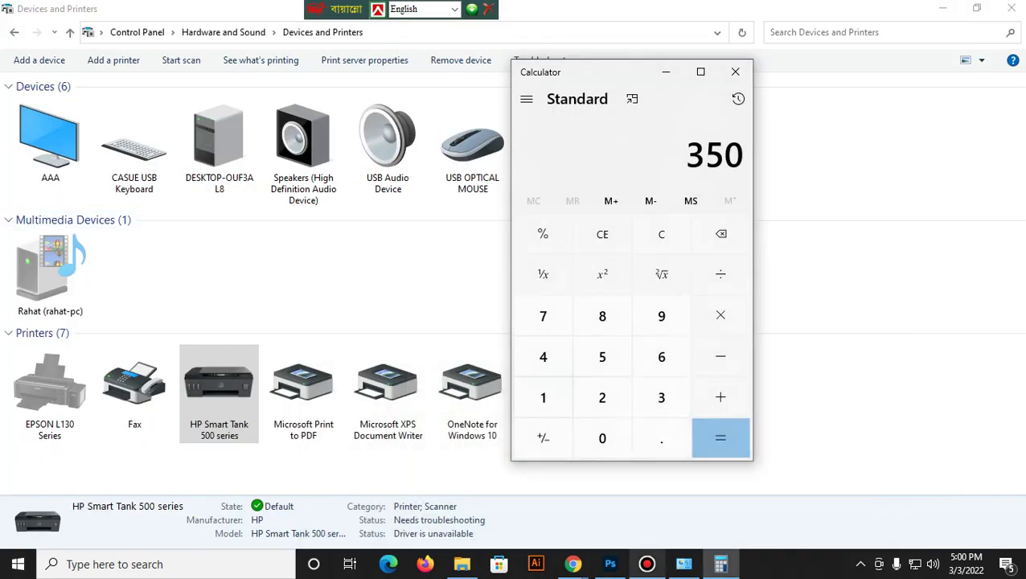